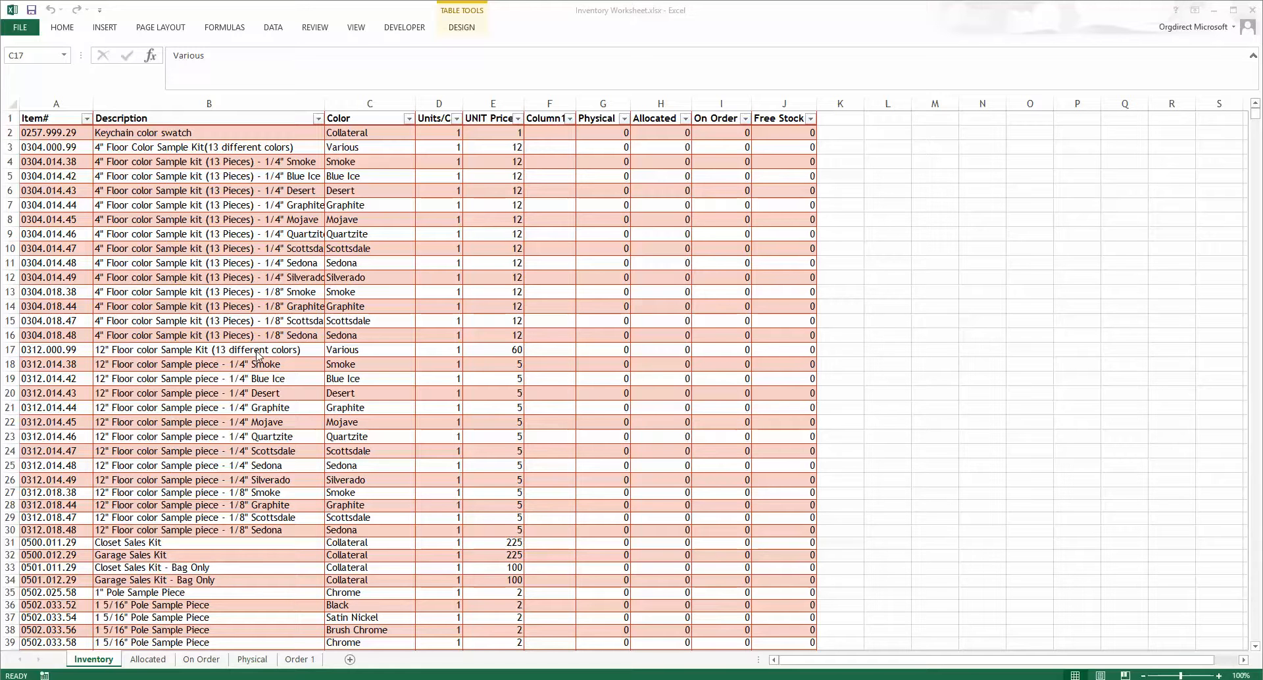
Step: Examine the Allocated sheet and the formulas in its Description and Order columns
click(148, 660)
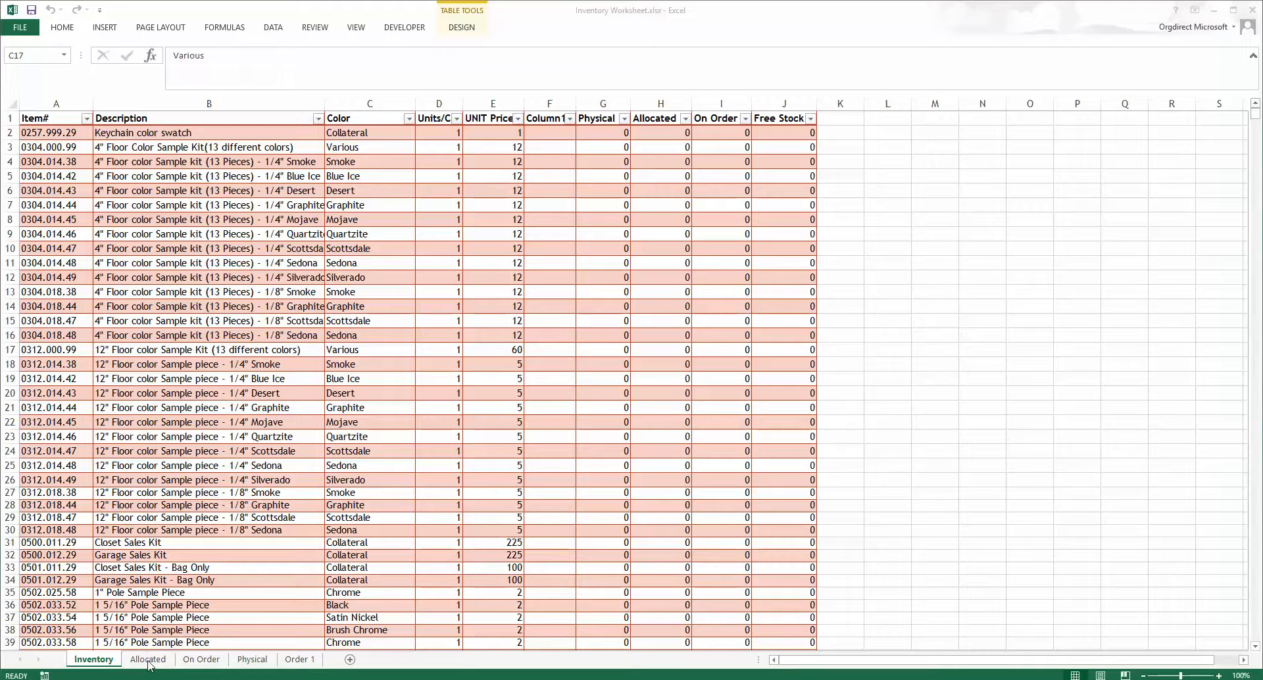
click(149, 661)
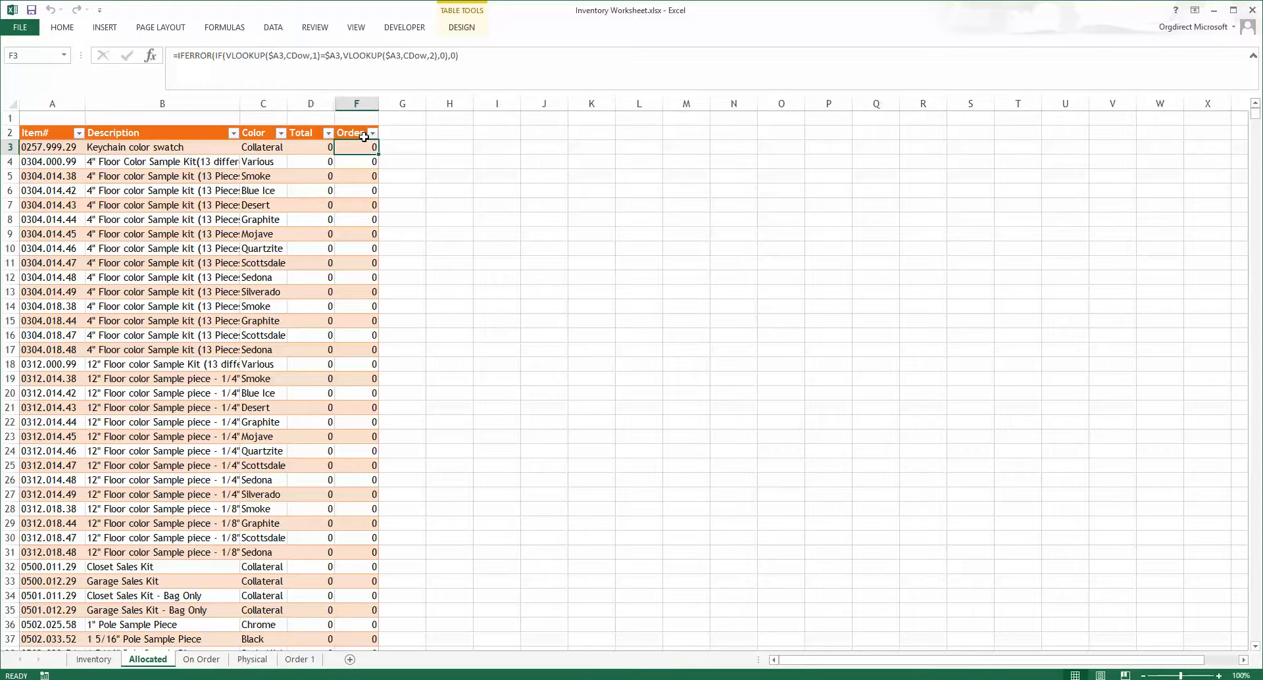
click(173, 146)
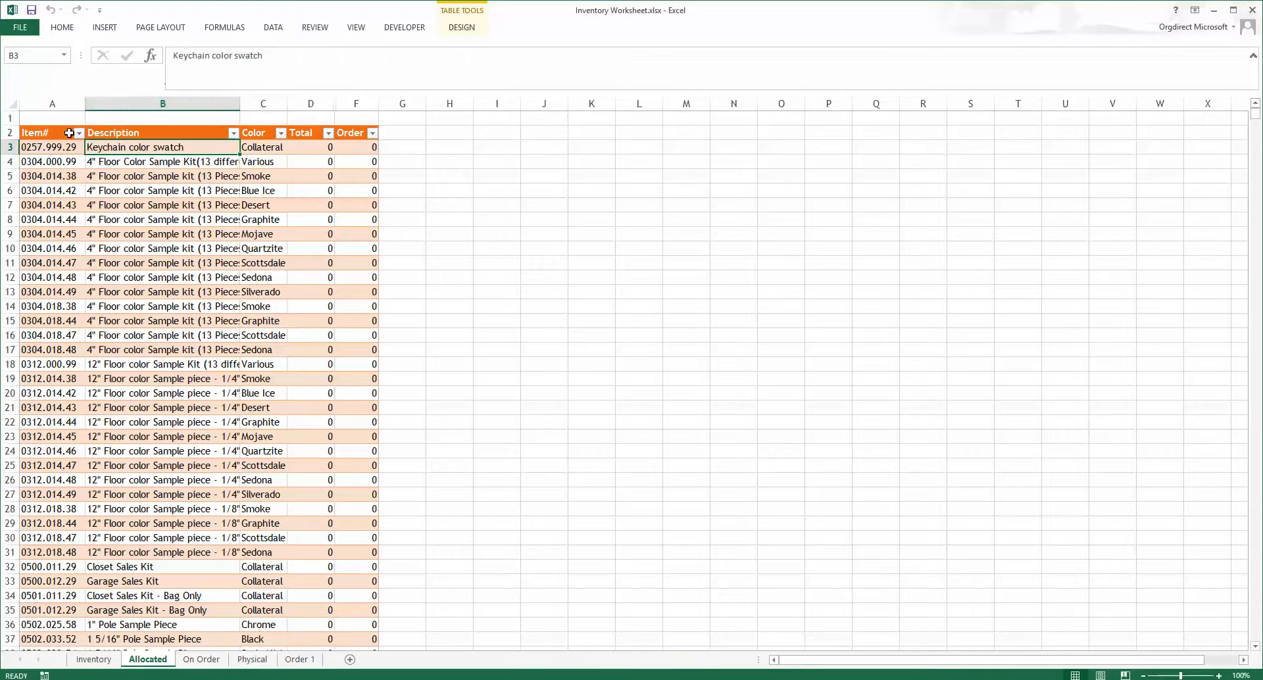
click(371, 147)
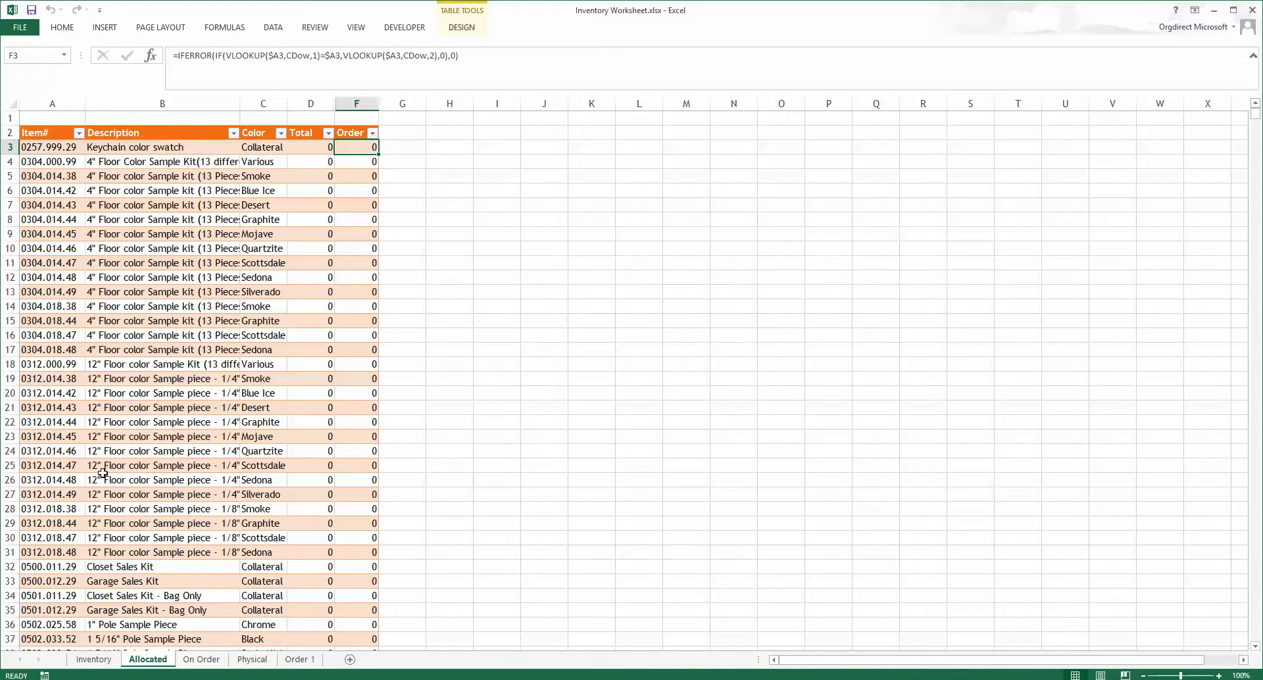
click(202, 660)
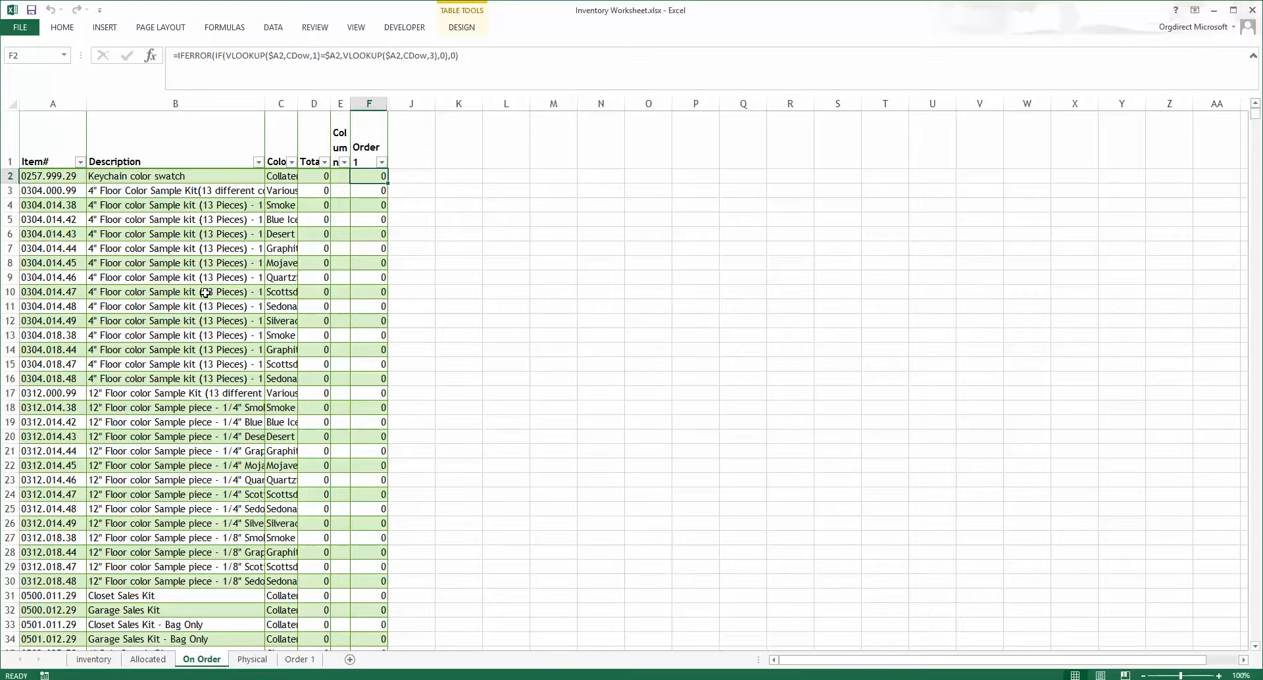
Step: Examine the Physical sheet's lookup formulas and Column A filter, then the Order 1 sheet
click(253, 659)
scroll(269, 405, up, 20)
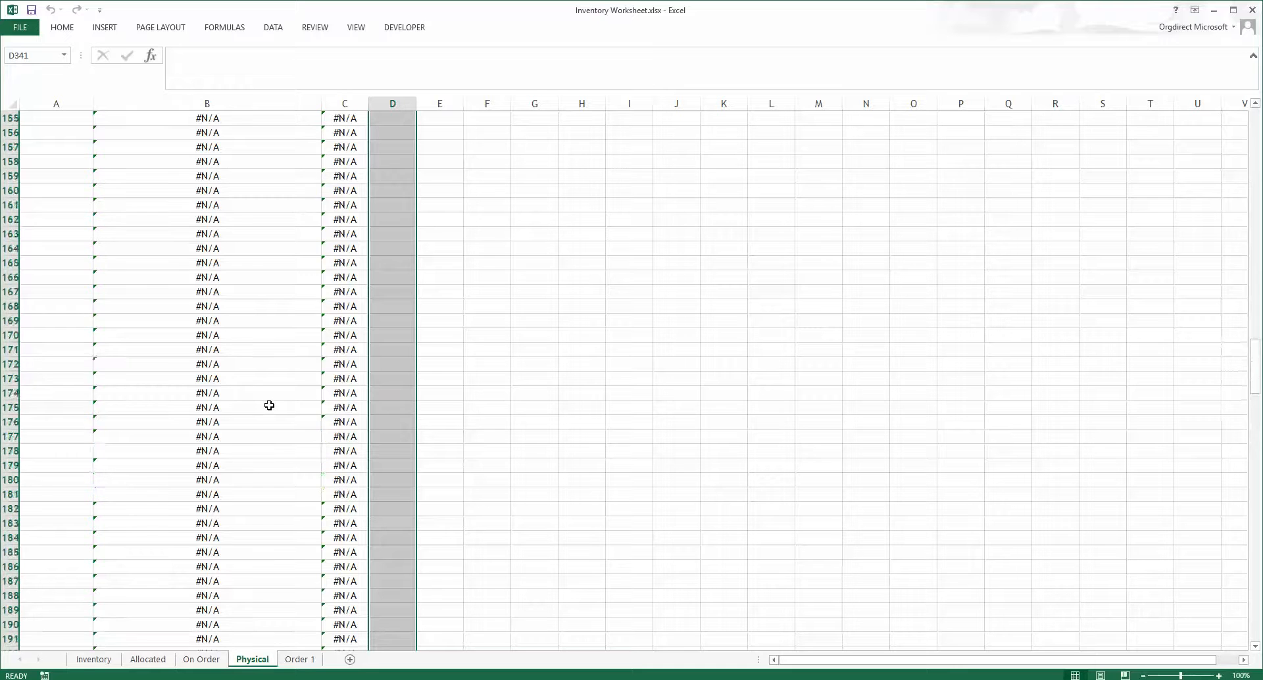
scroll(269, 405, up, 20)
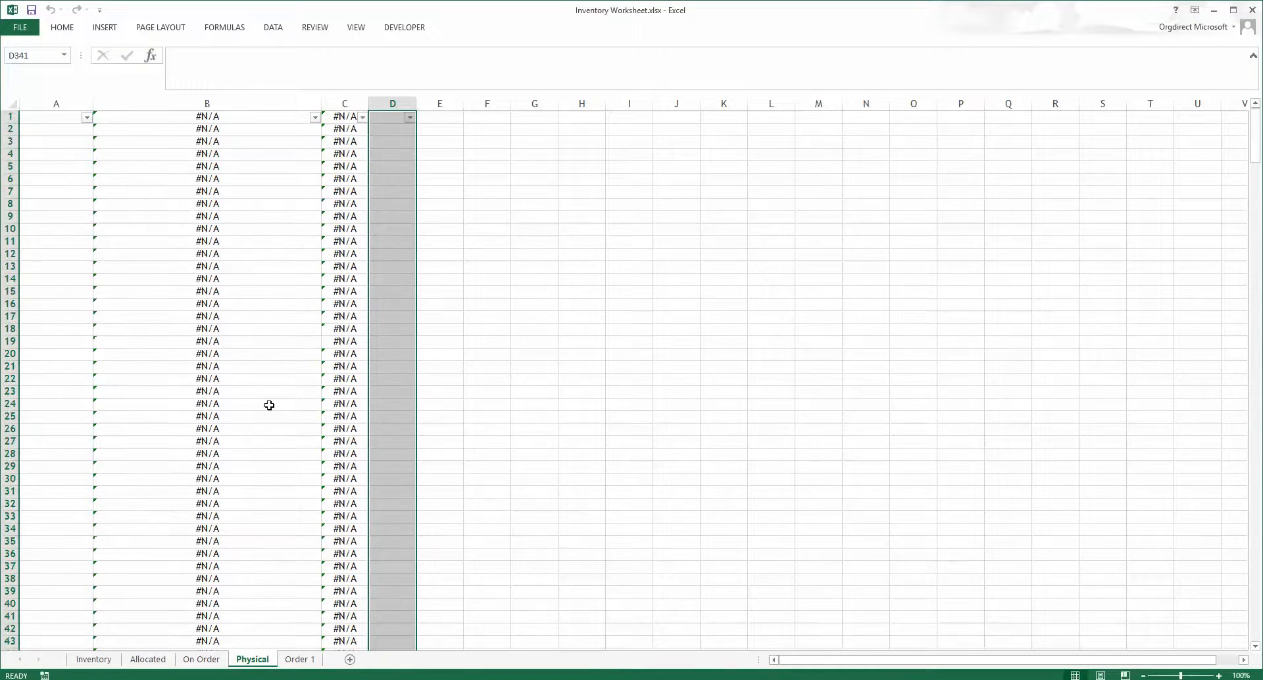
click(243, 268)
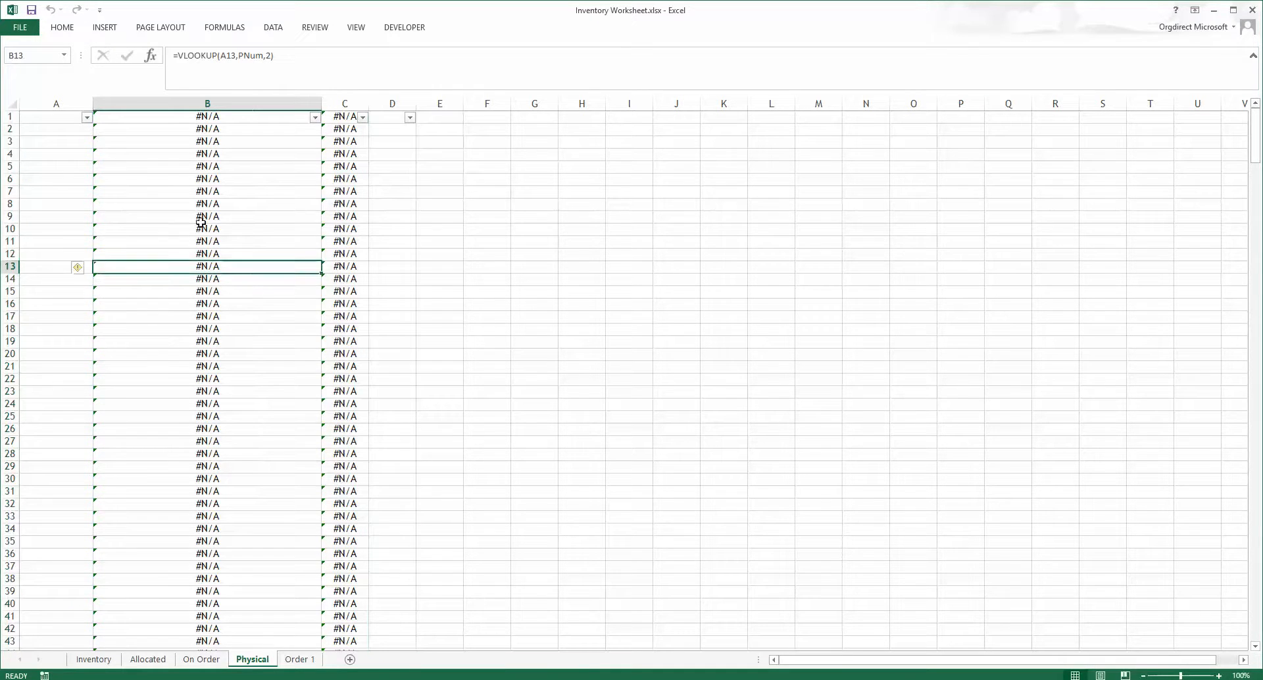
click(87, 117)
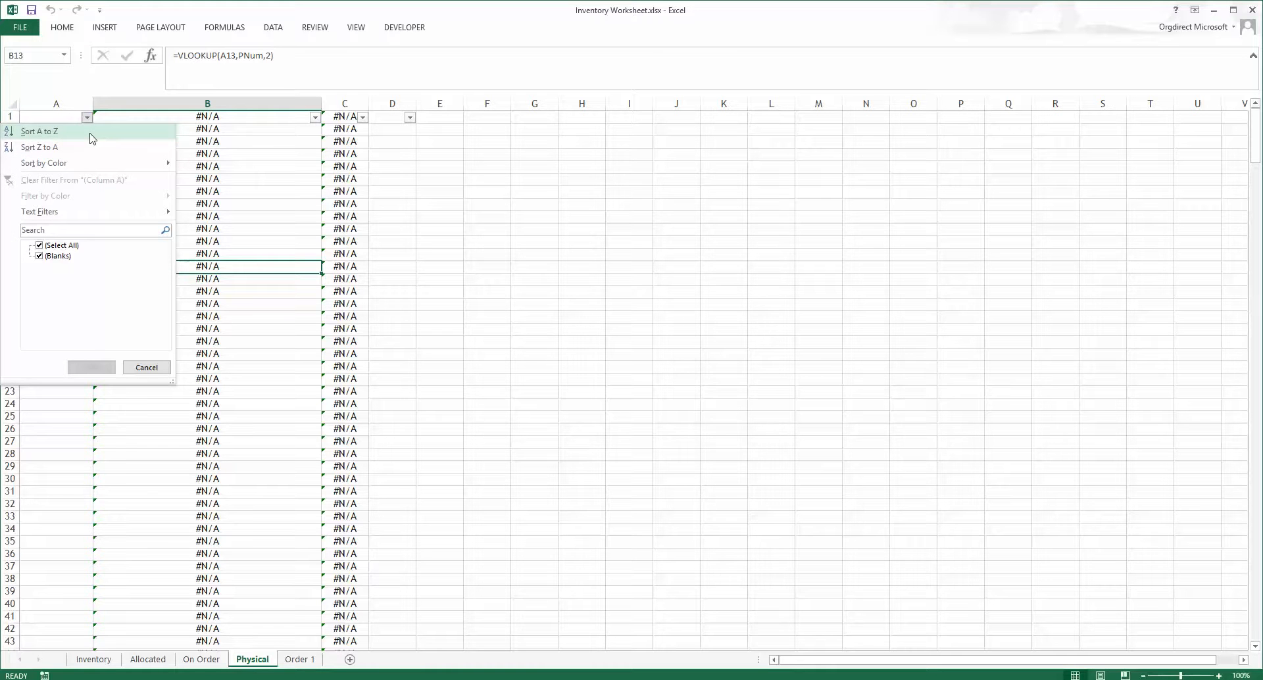
click(294, 194)
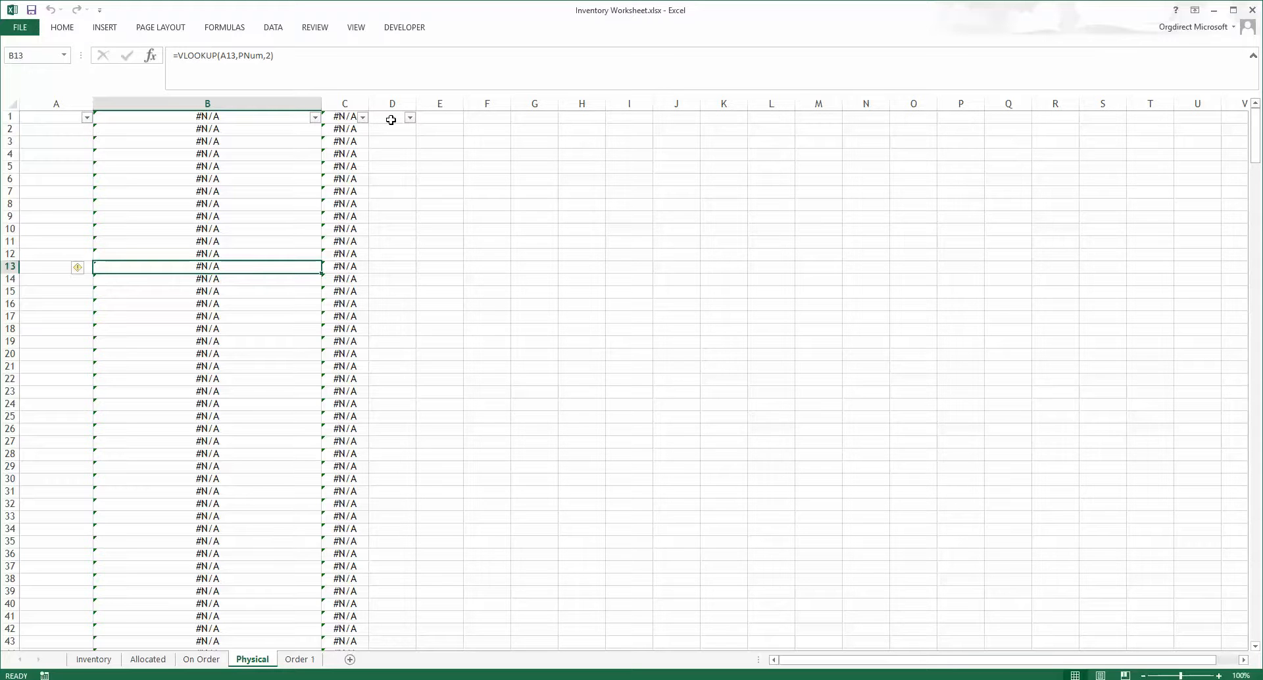
click(307, 663)
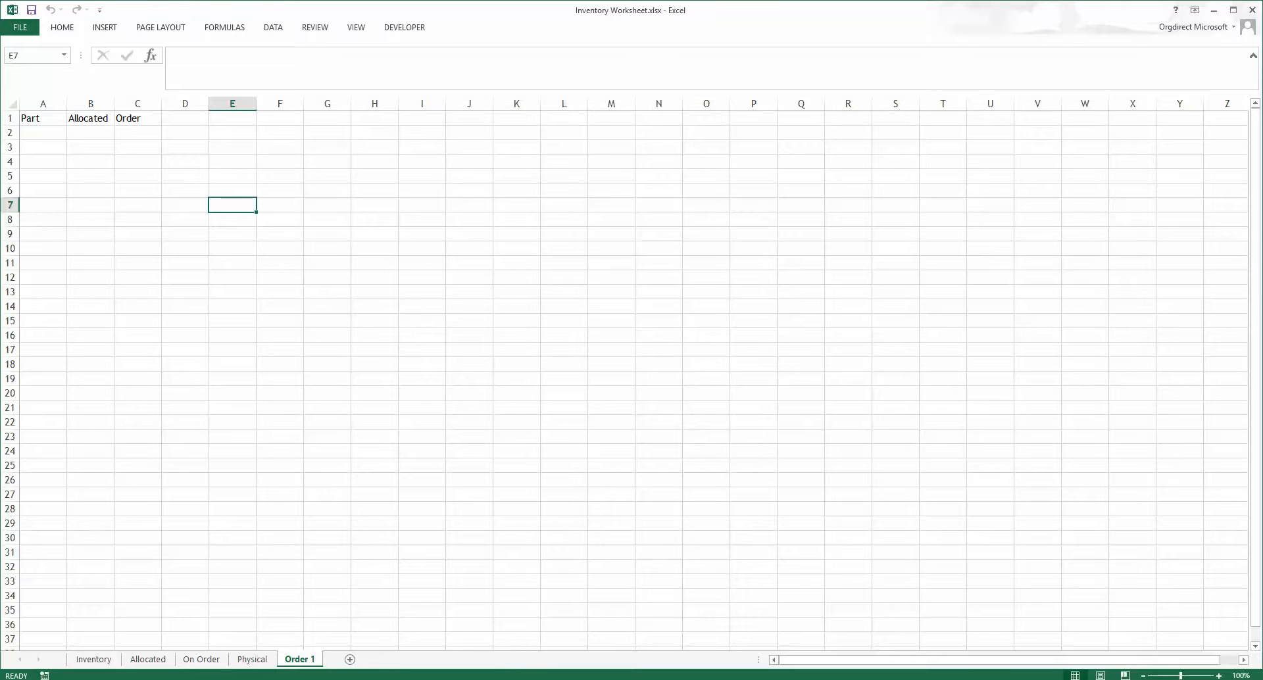
Step: Switch to LiveStorage, open the Master Closet parts list and include all rooms in it
key(alt+Tab)
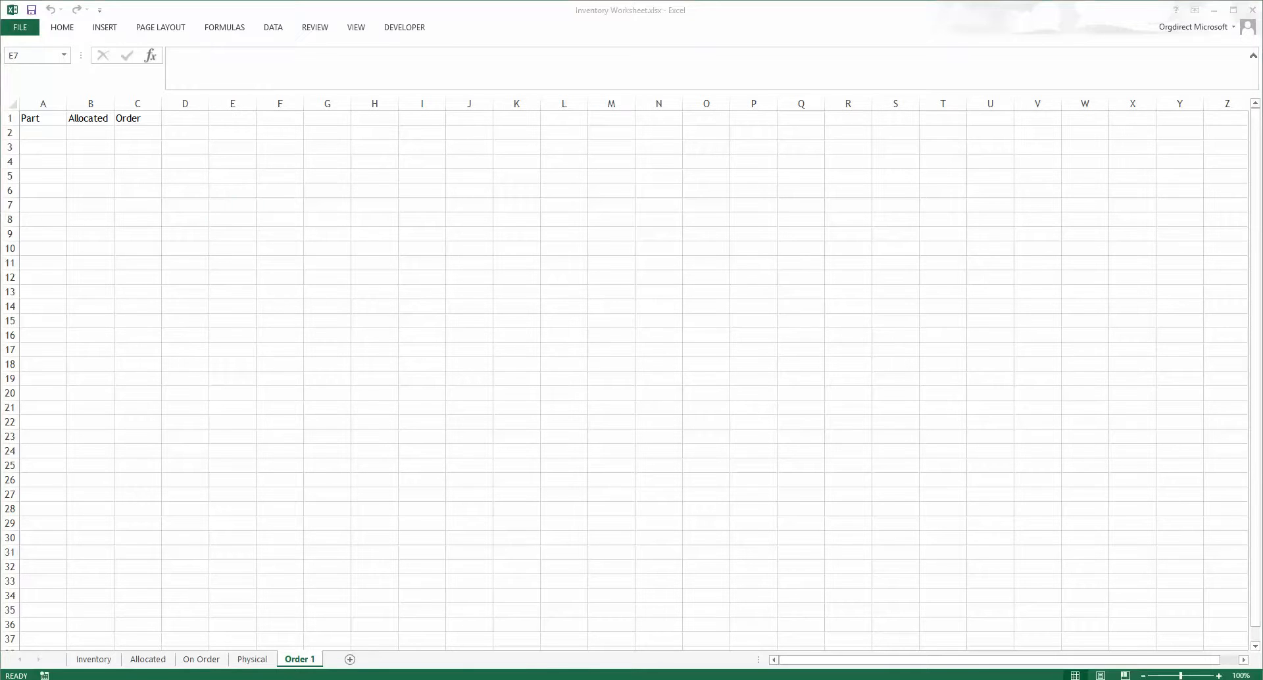
drag(1262, 73, 403, 50)
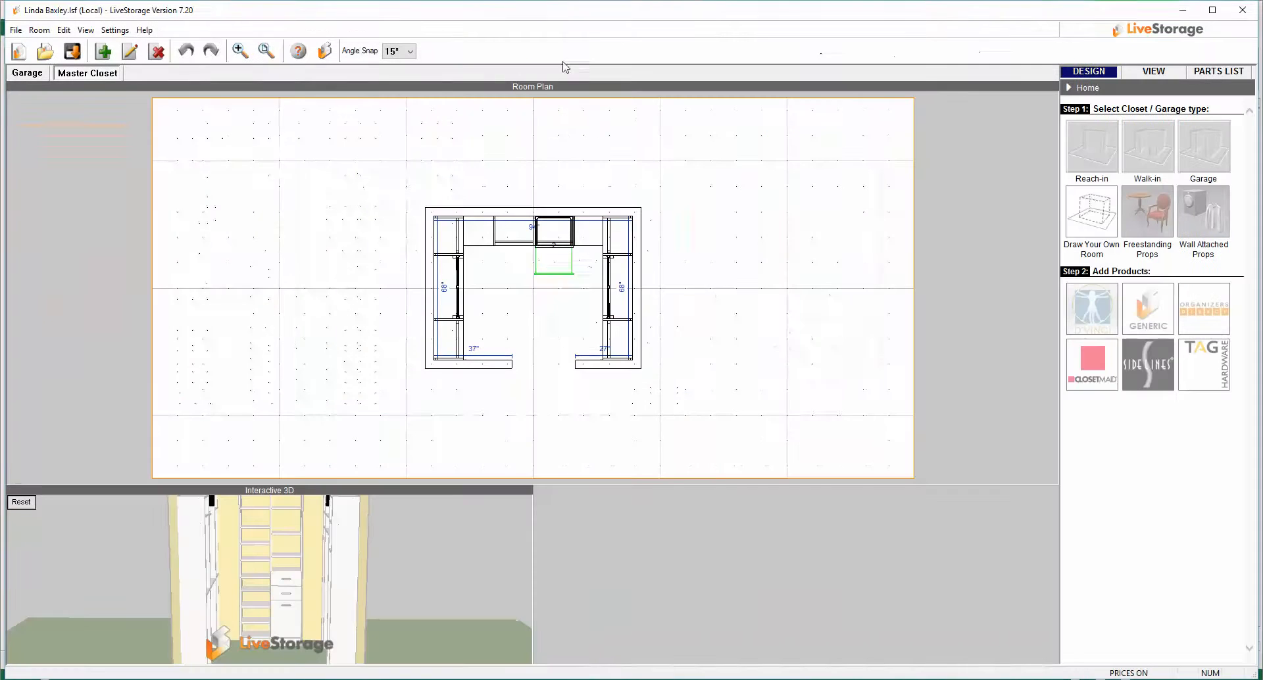
click(27, 74)
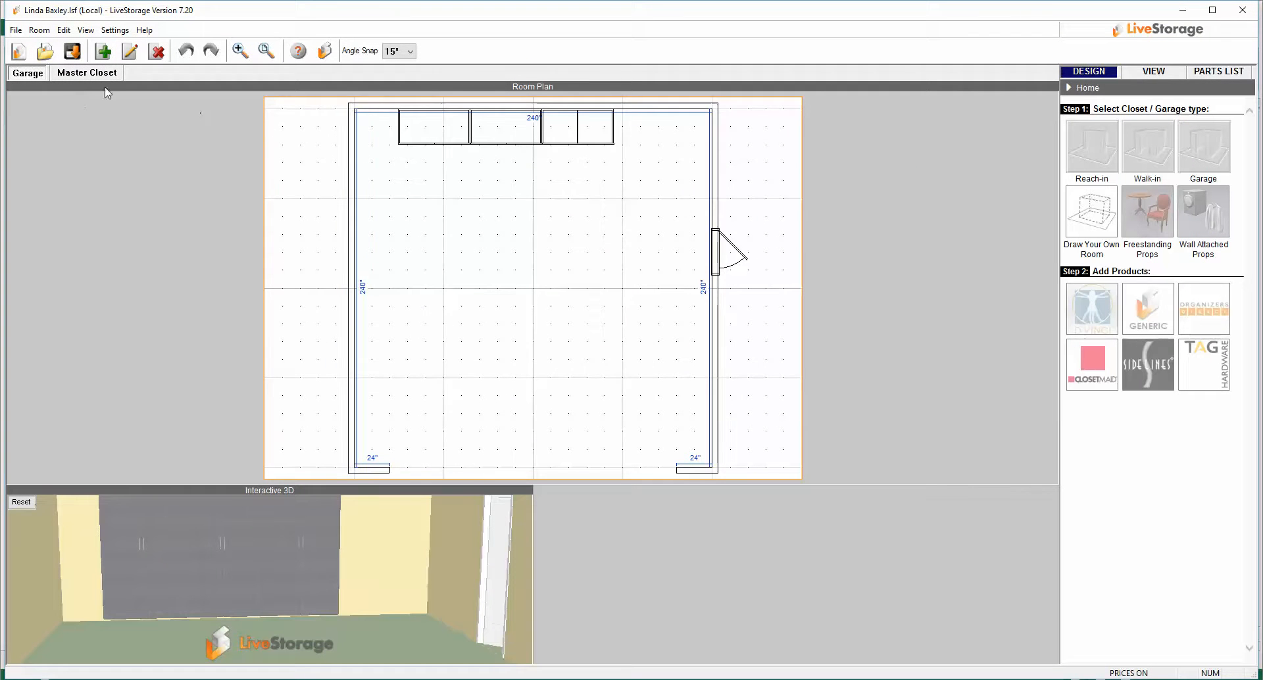
click(90, 78)
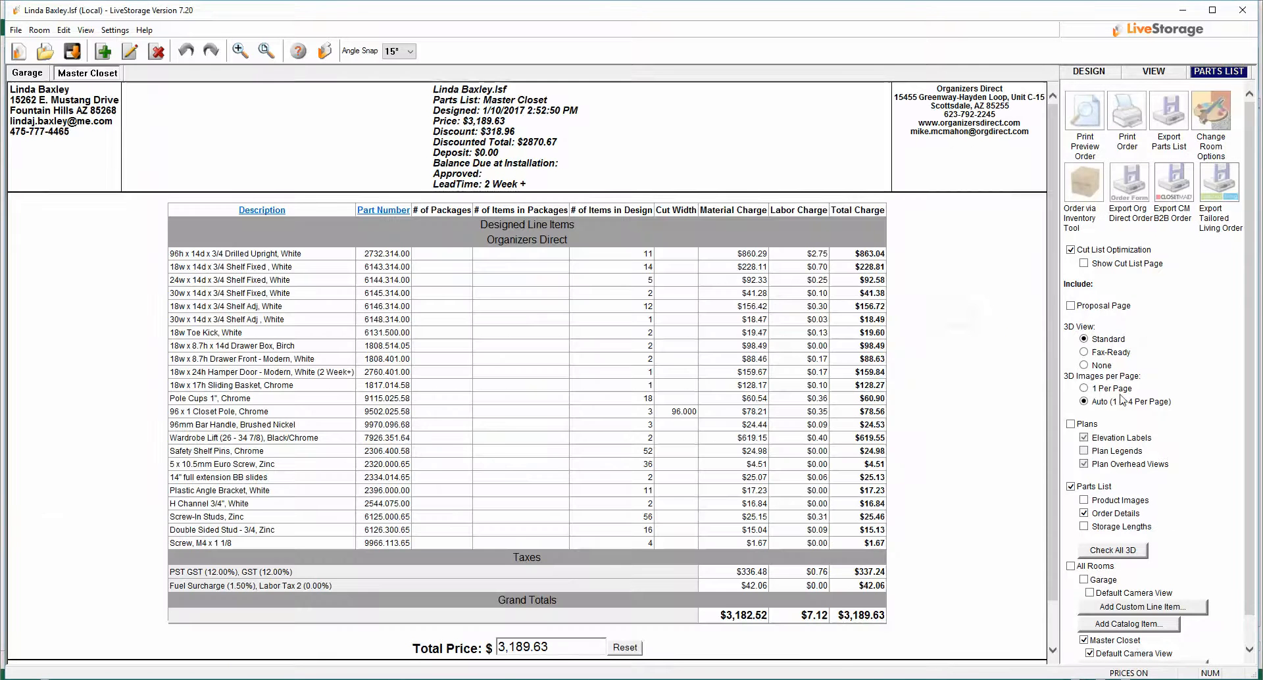
click(1071, 566)
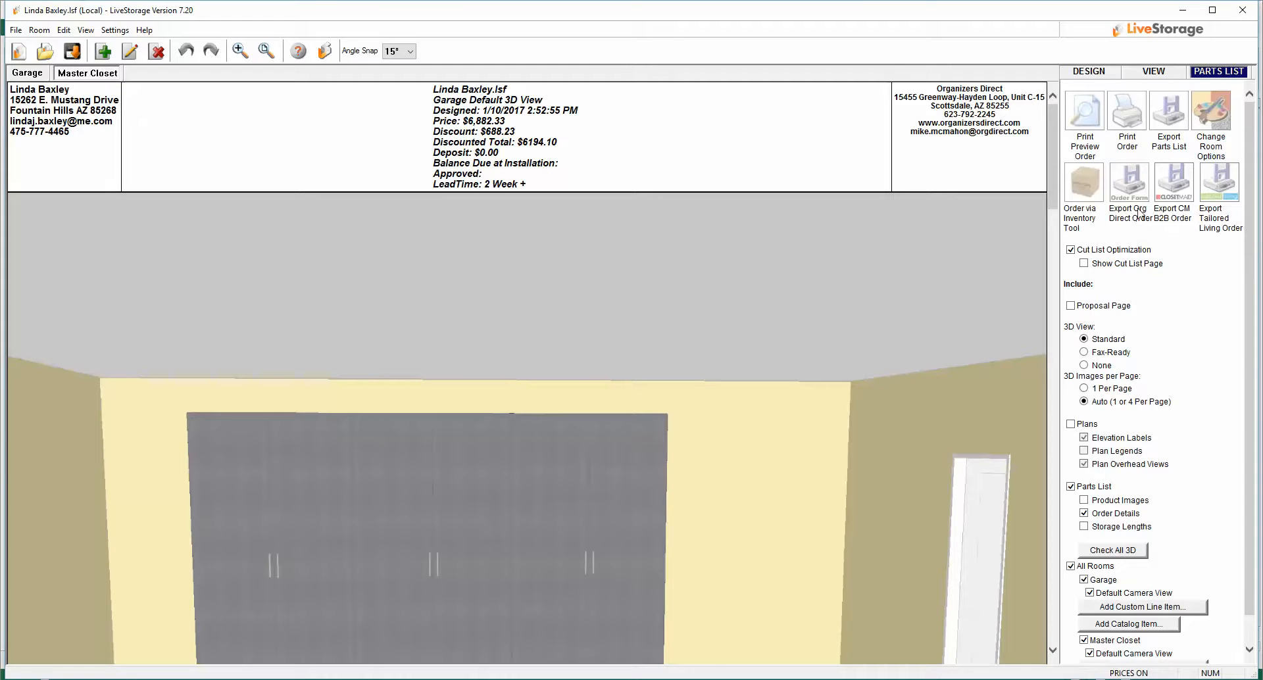
Step: Start exporting the parts list and browse to the Documents library as the save location
click(1182, 125)
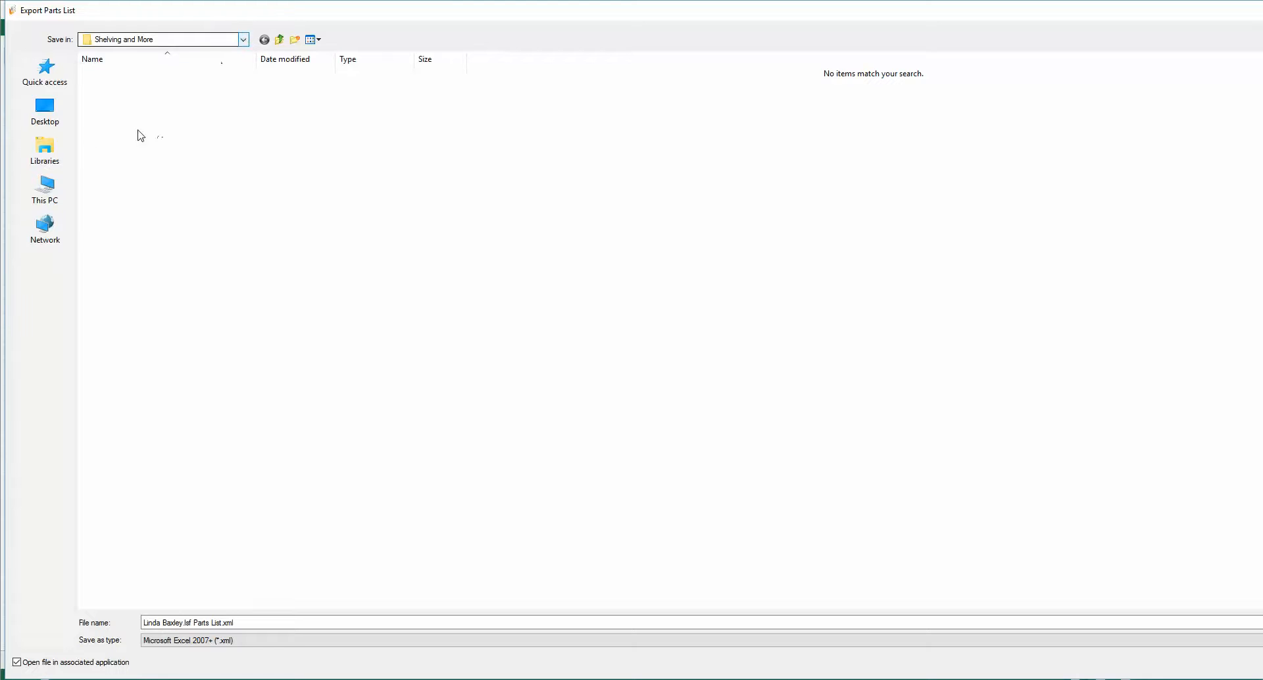
click(45, 153)
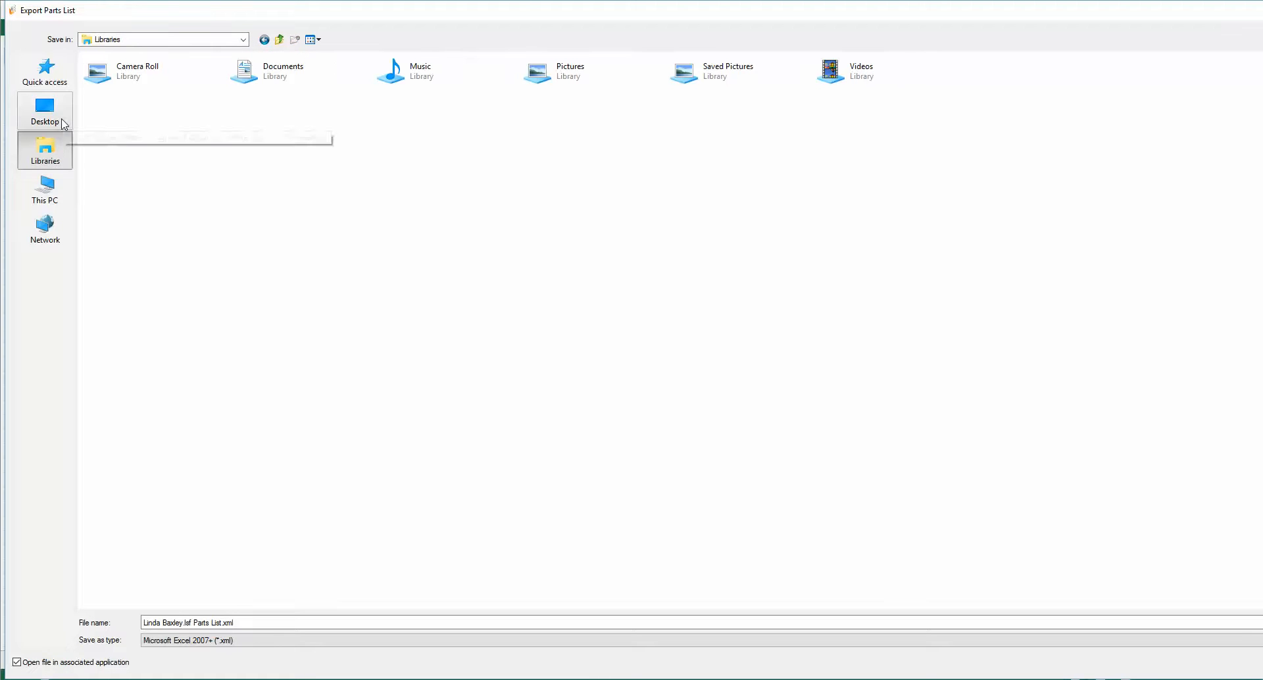
click(281, 77)
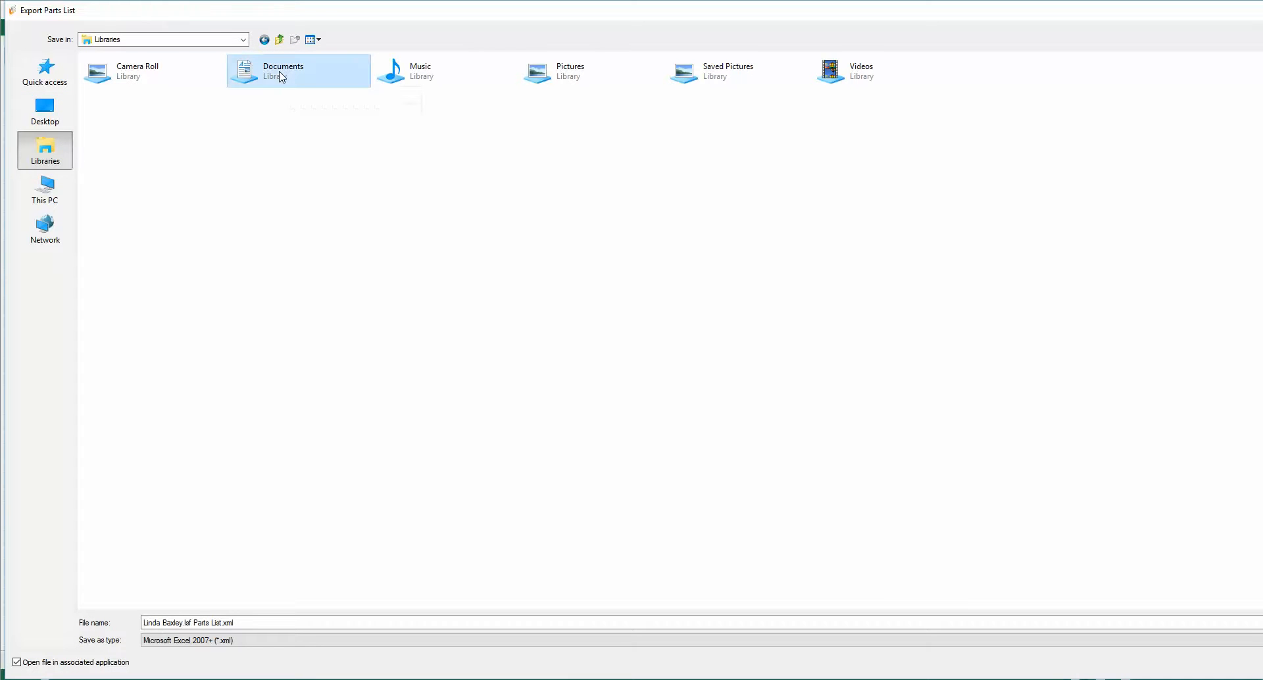
double_click(281, 76)
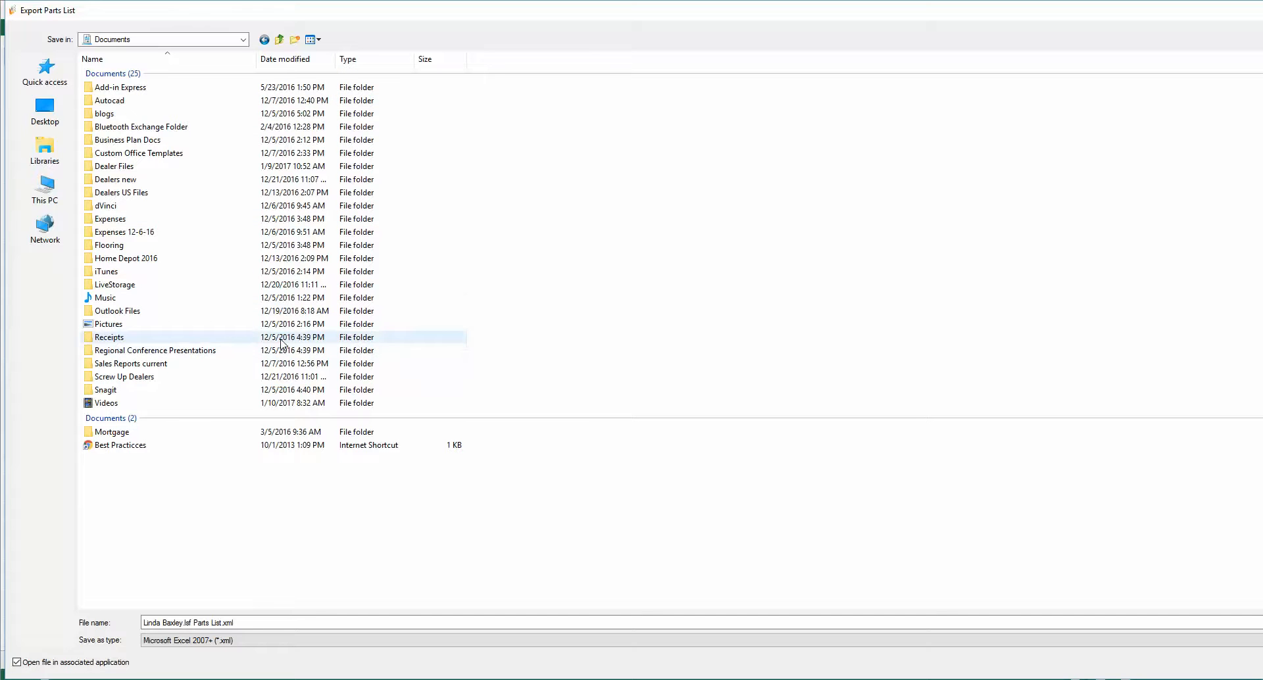
Step: Create a new folder named Inventory files in Documents
click(294, 40)
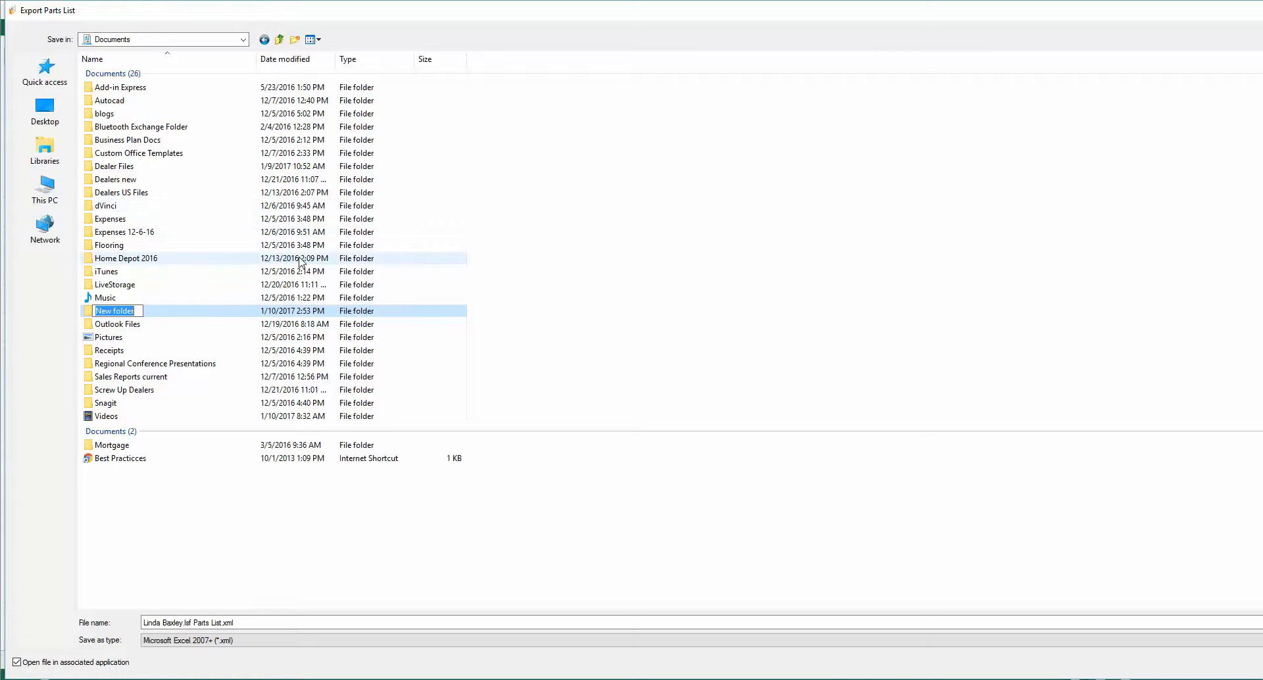
text(Inventory files)
key(Return)
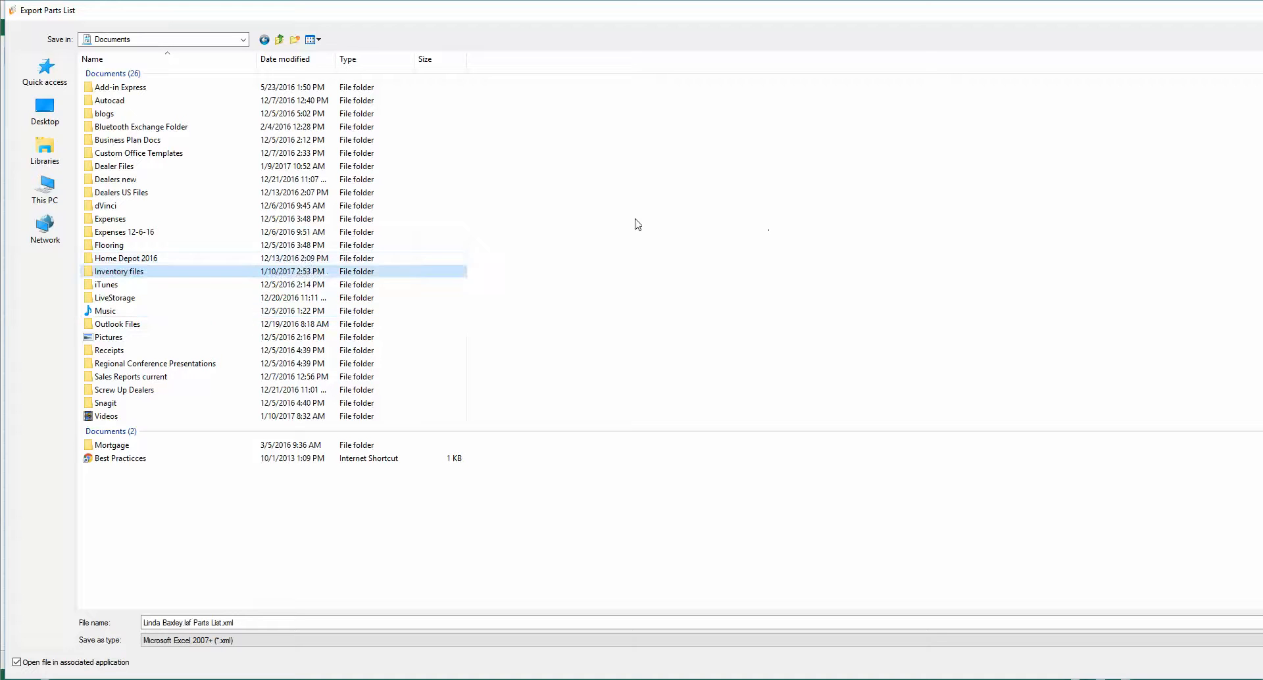
Step: Save the exported parts list into the Inventory files folder
double_click(131, 271)
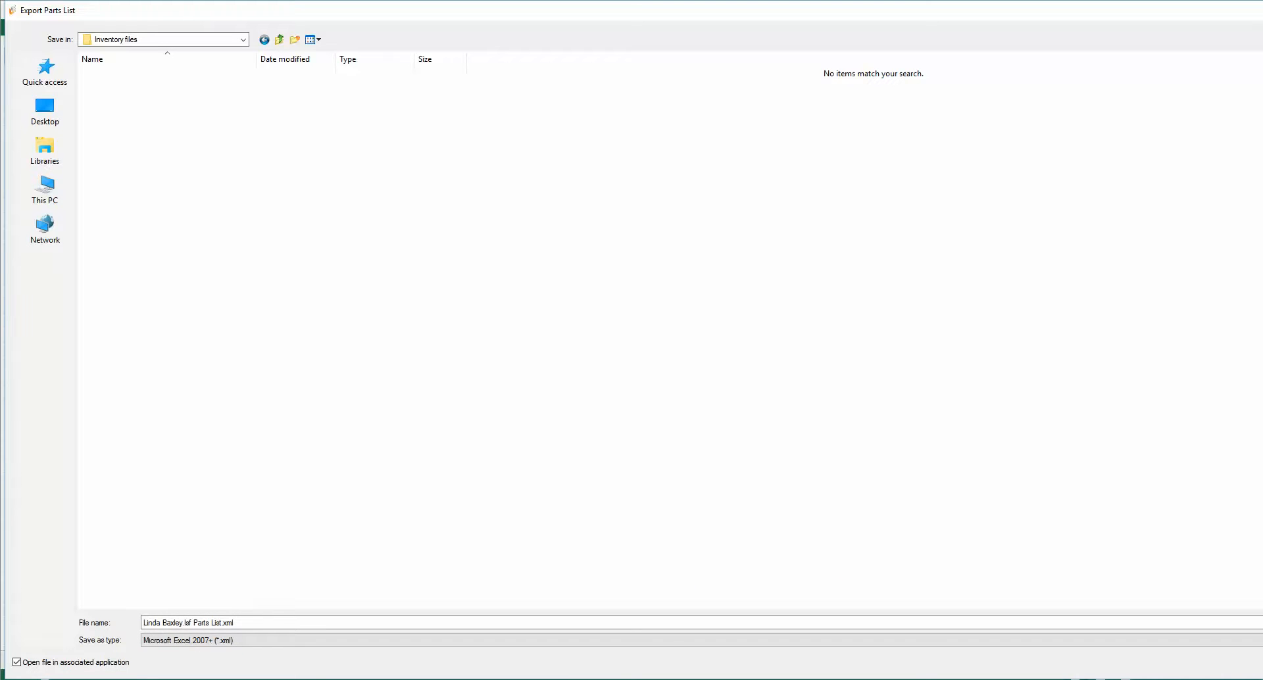
key(Return)
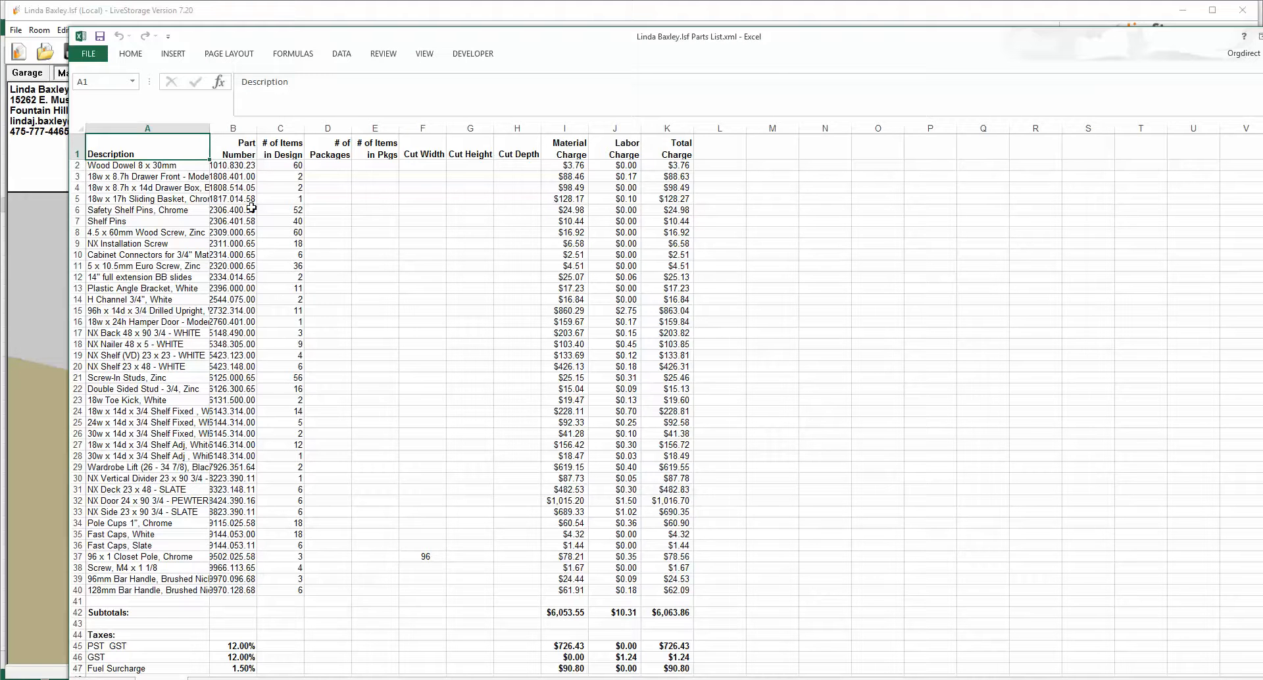
Step: Copy the Part Number and # of Items in Design values from rows 2 to 40 of the exported list
drag(240, 165, 268, 590)
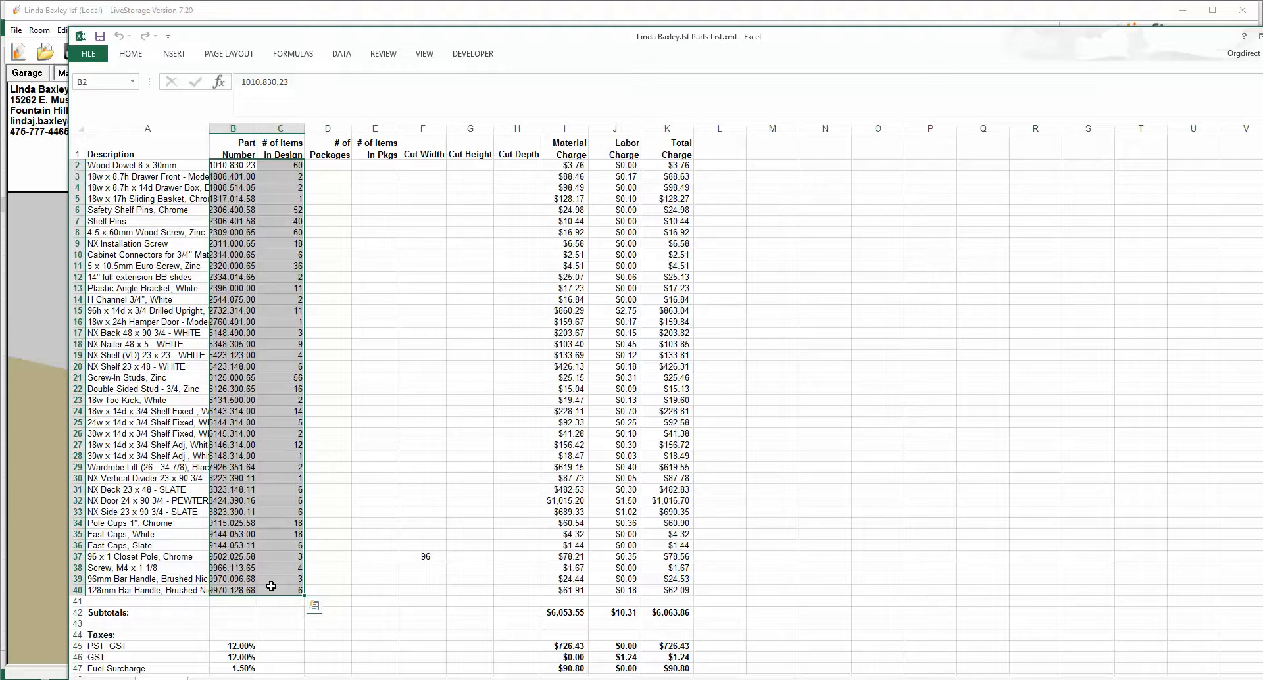
click(315, 605)
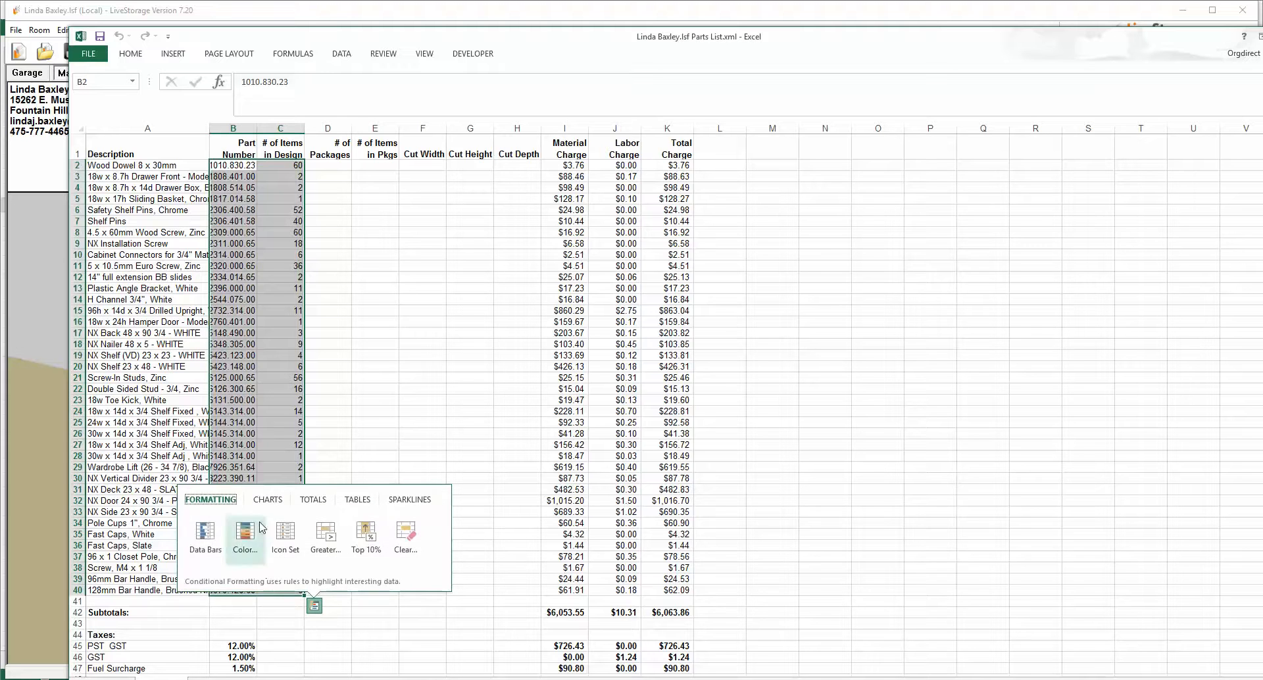
right_click(268, 355)
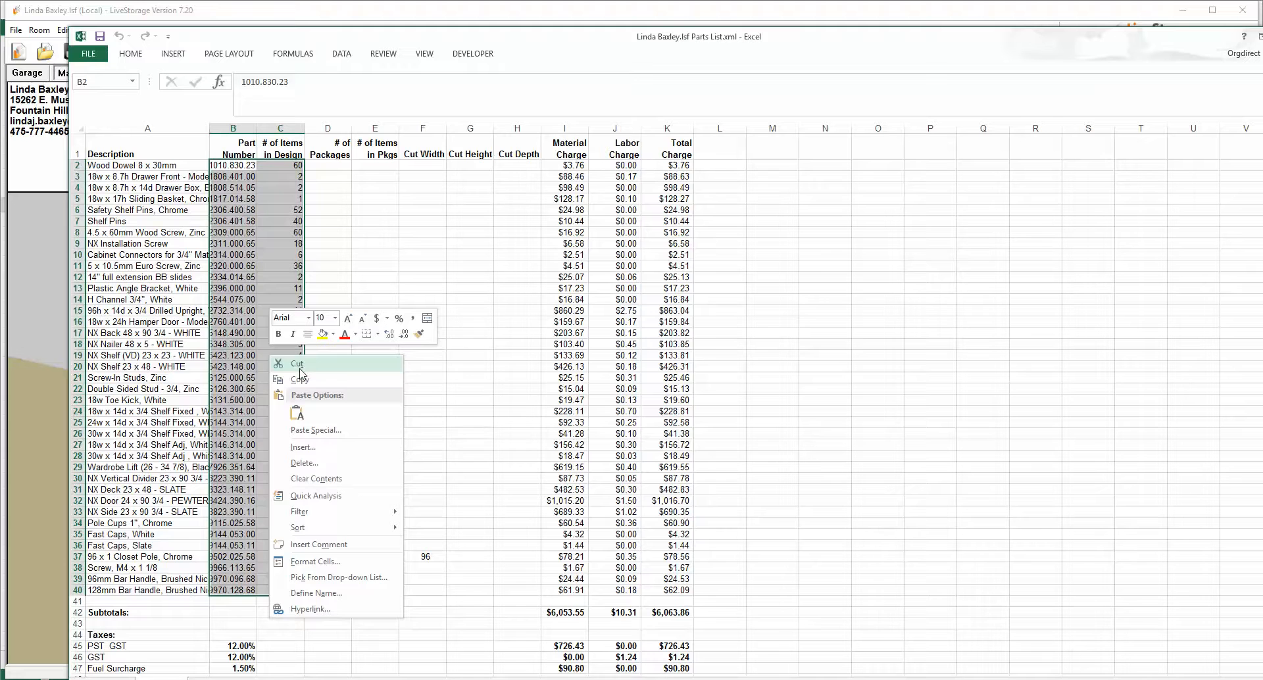
click(300, 376)
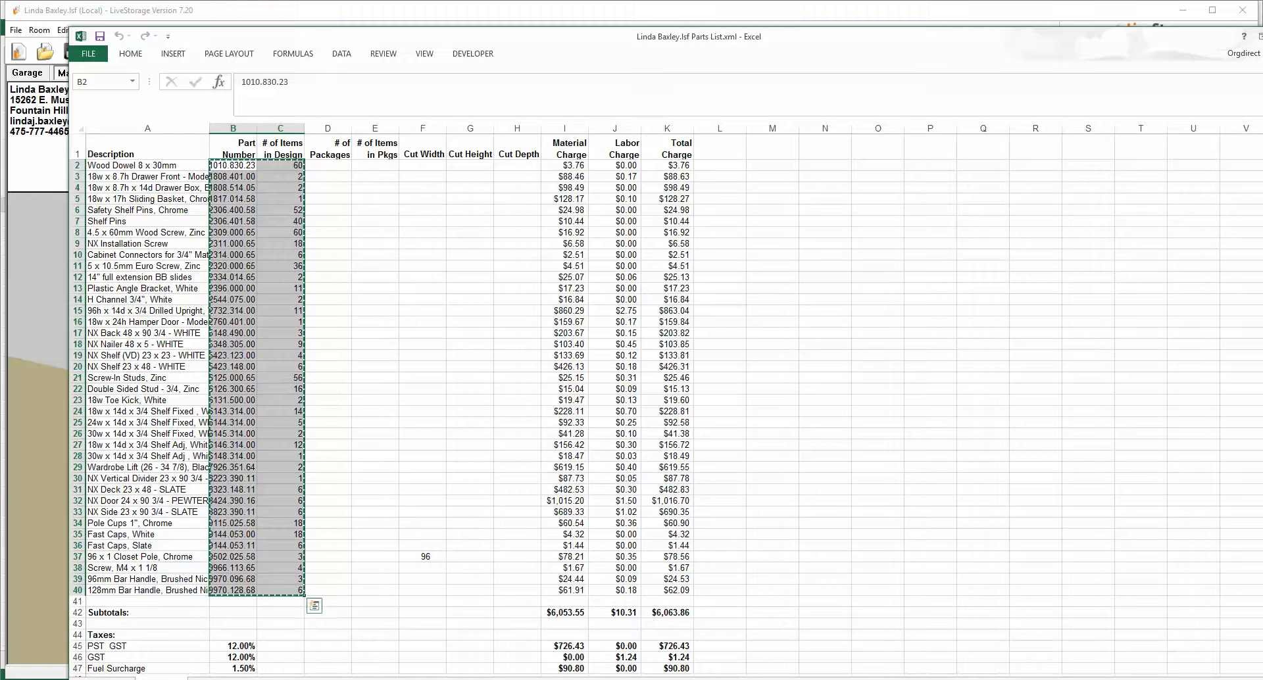
Step: Paste the copied data as values into the Order 1 sheet starting at cell A2
mouse_move(254, 679)
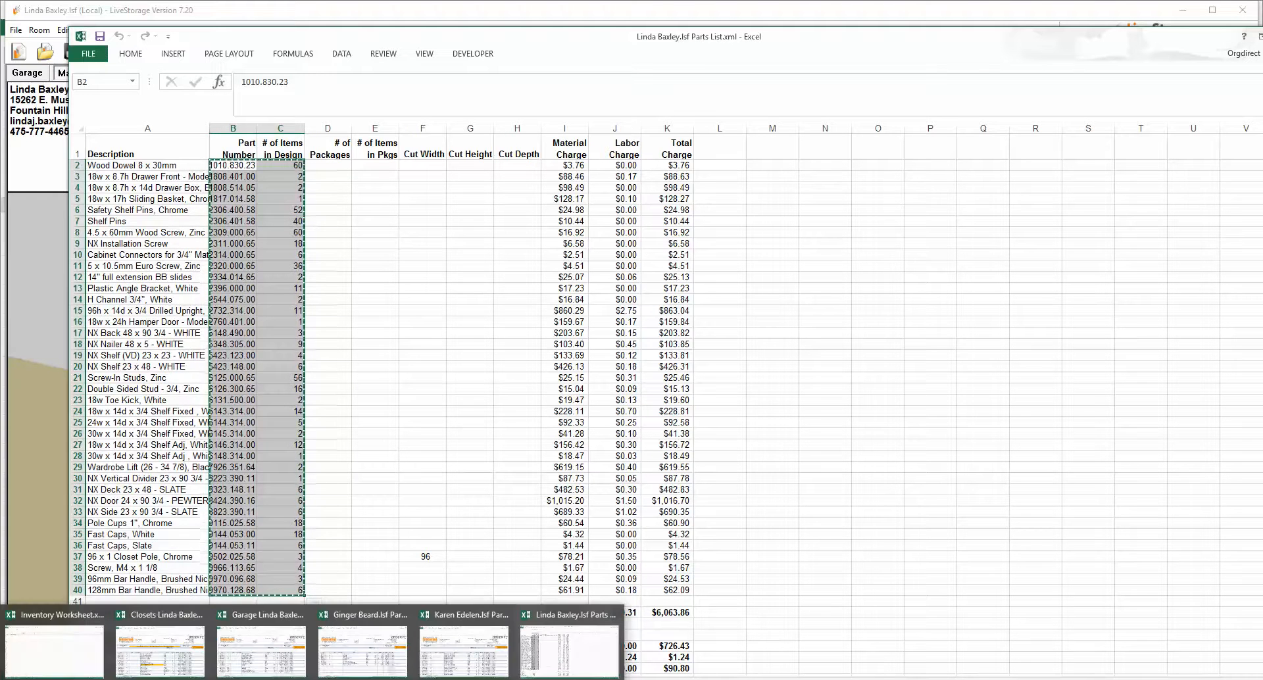
click(54, 651)
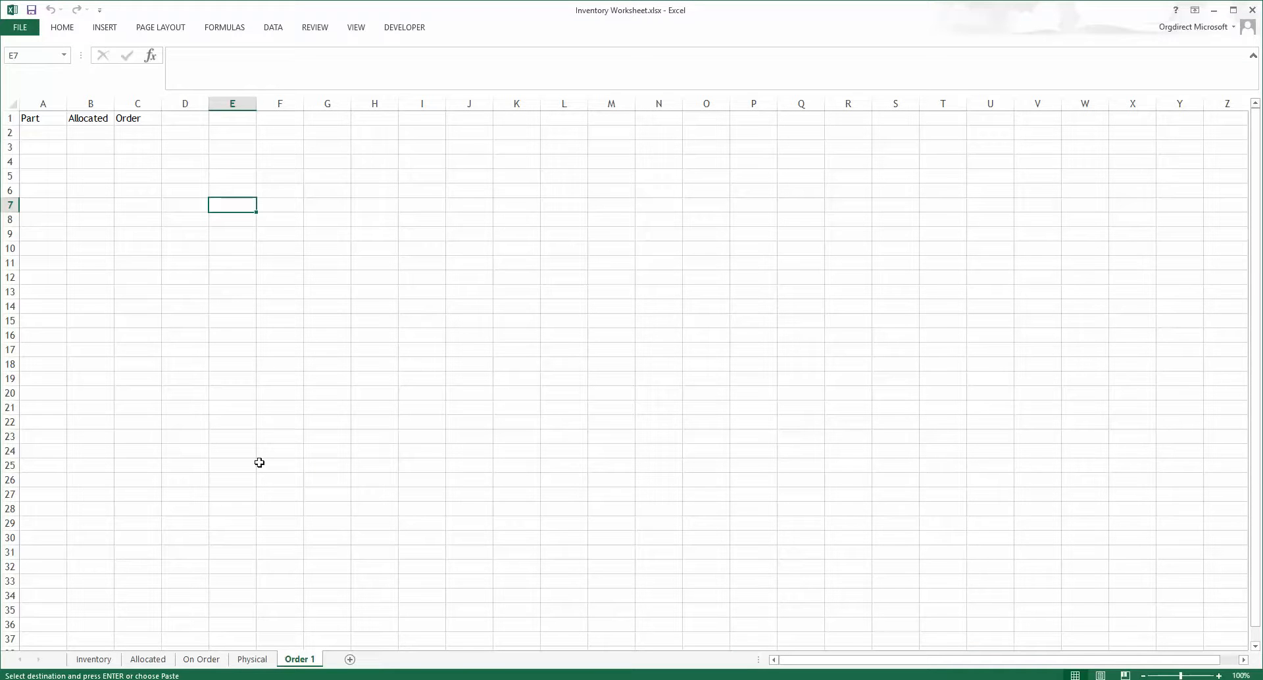
click(42, 134)
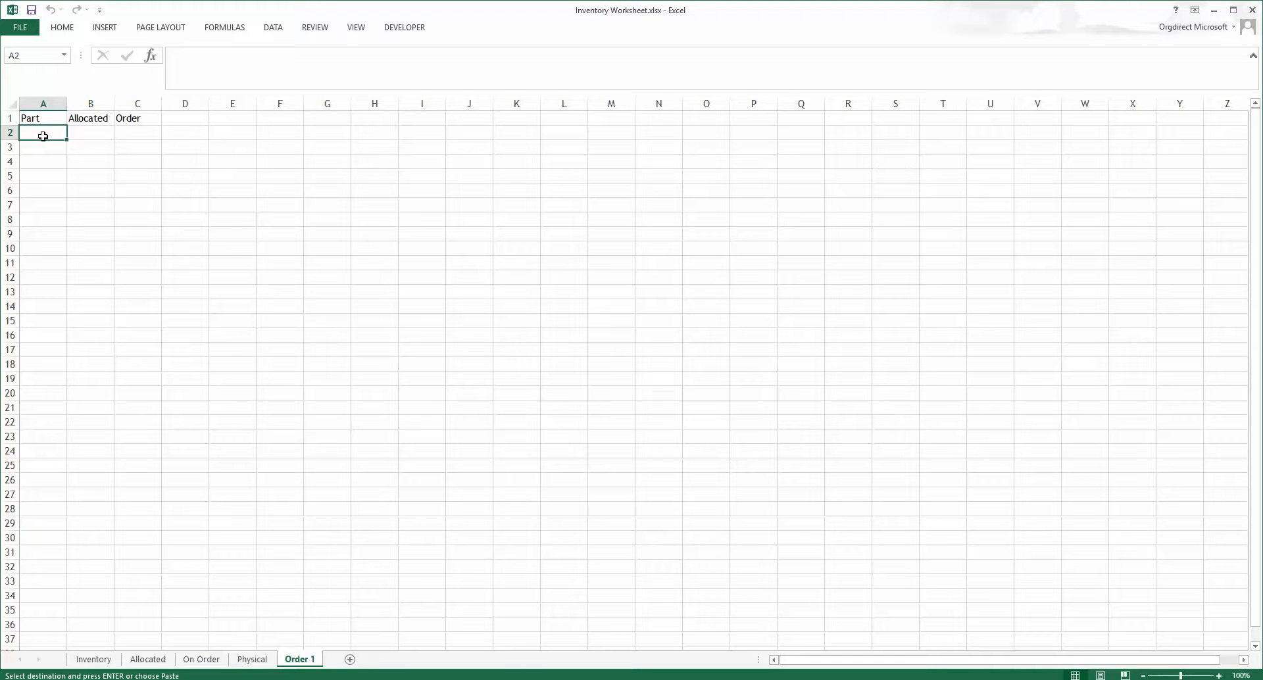
right_click(43, 136)
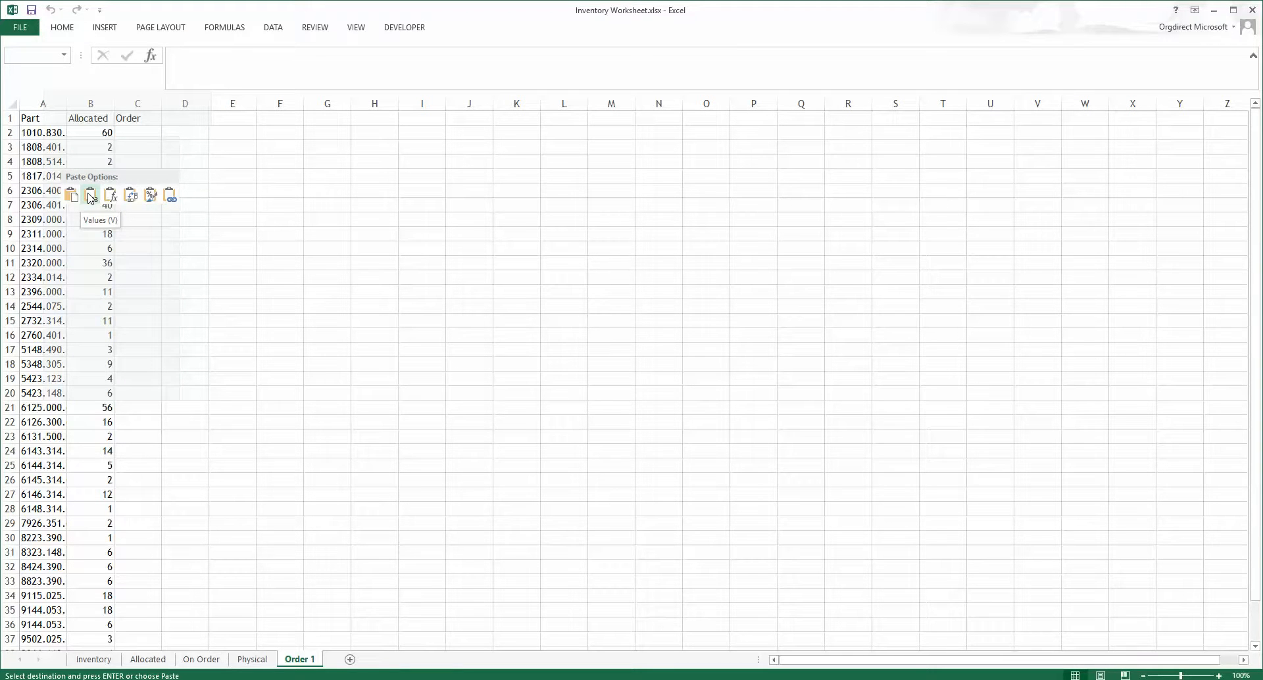
click(90, 198)
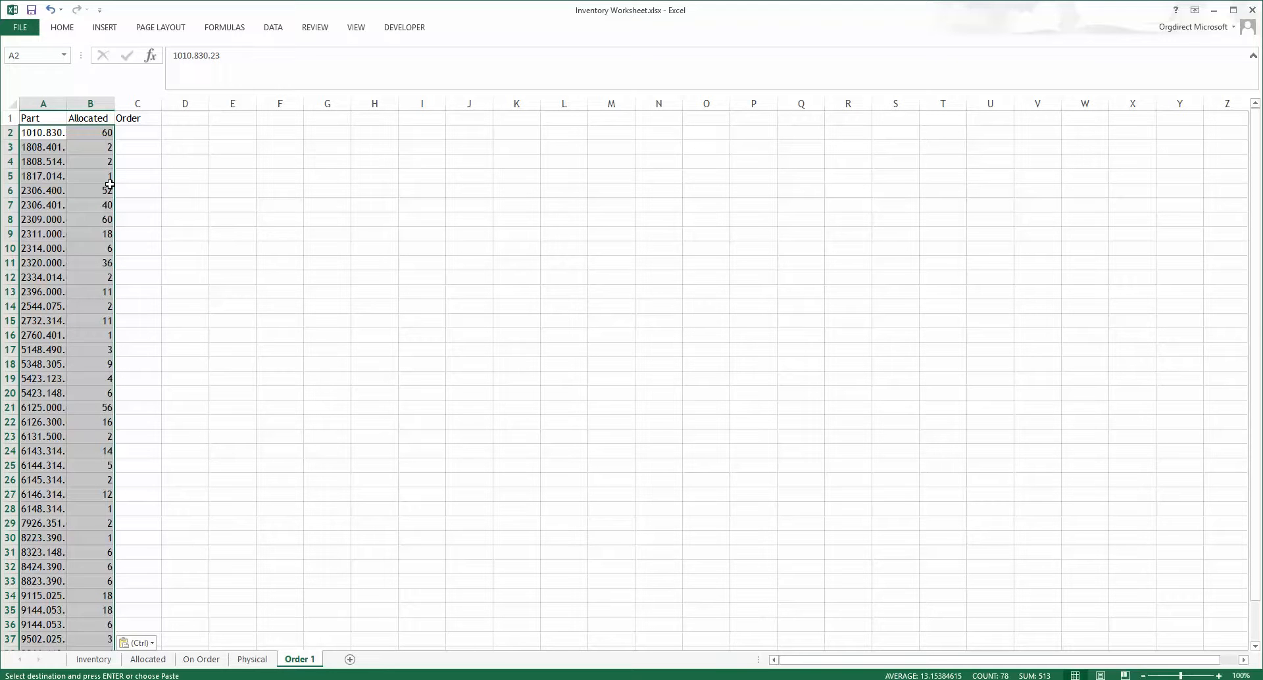
Step: Sort the pasted part numbers and allocated quantities from A to Z
right_click(43, 133)
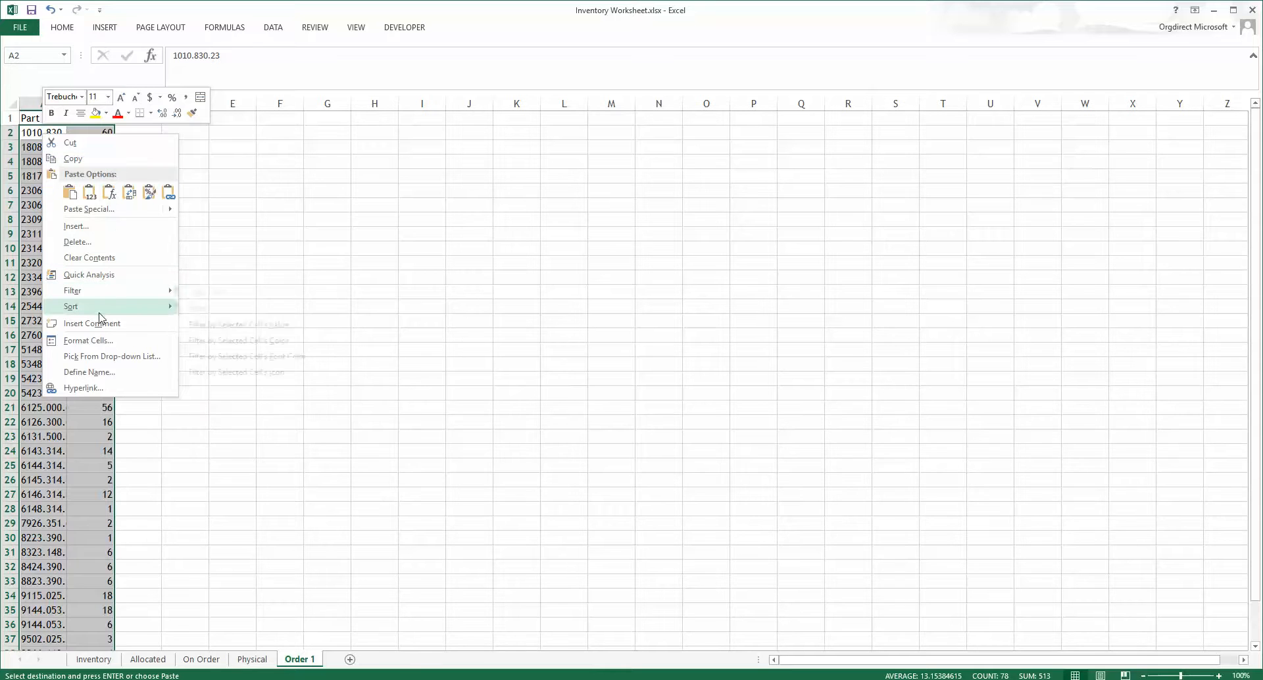
mouse_move(98, 313)
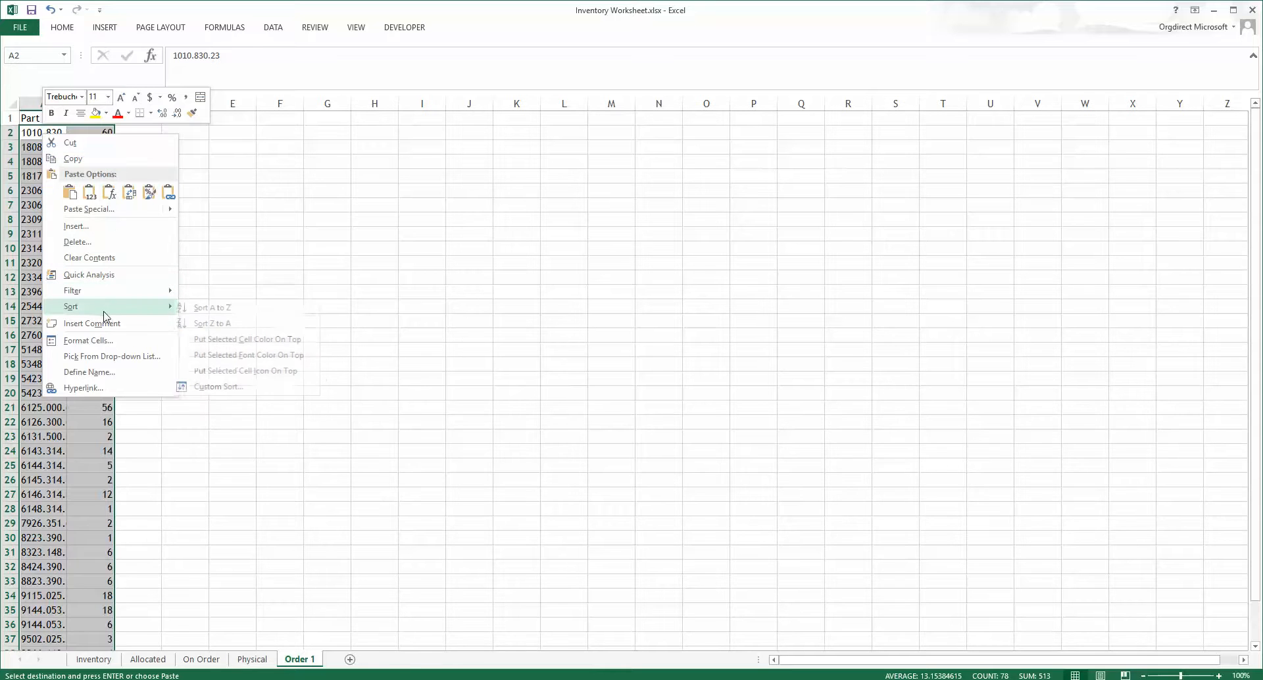
click(210, 309)
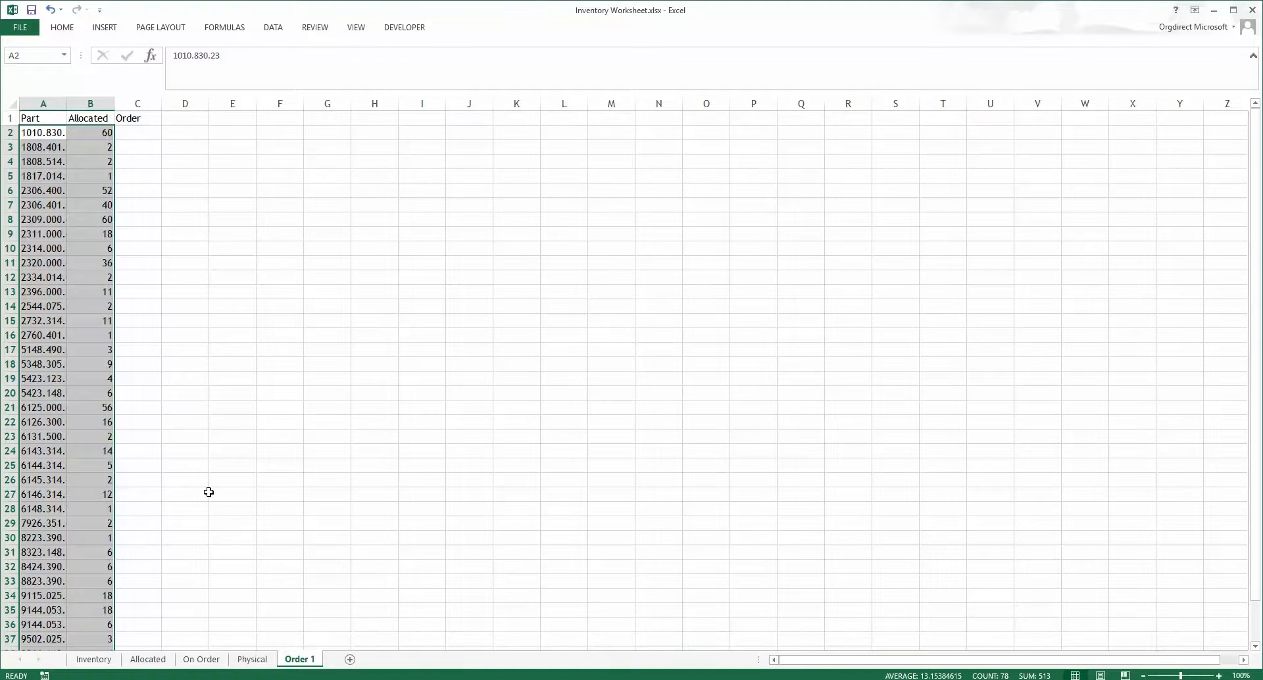
scroll(209, 492, down, 2)
scroll(209, 492, up, 2)
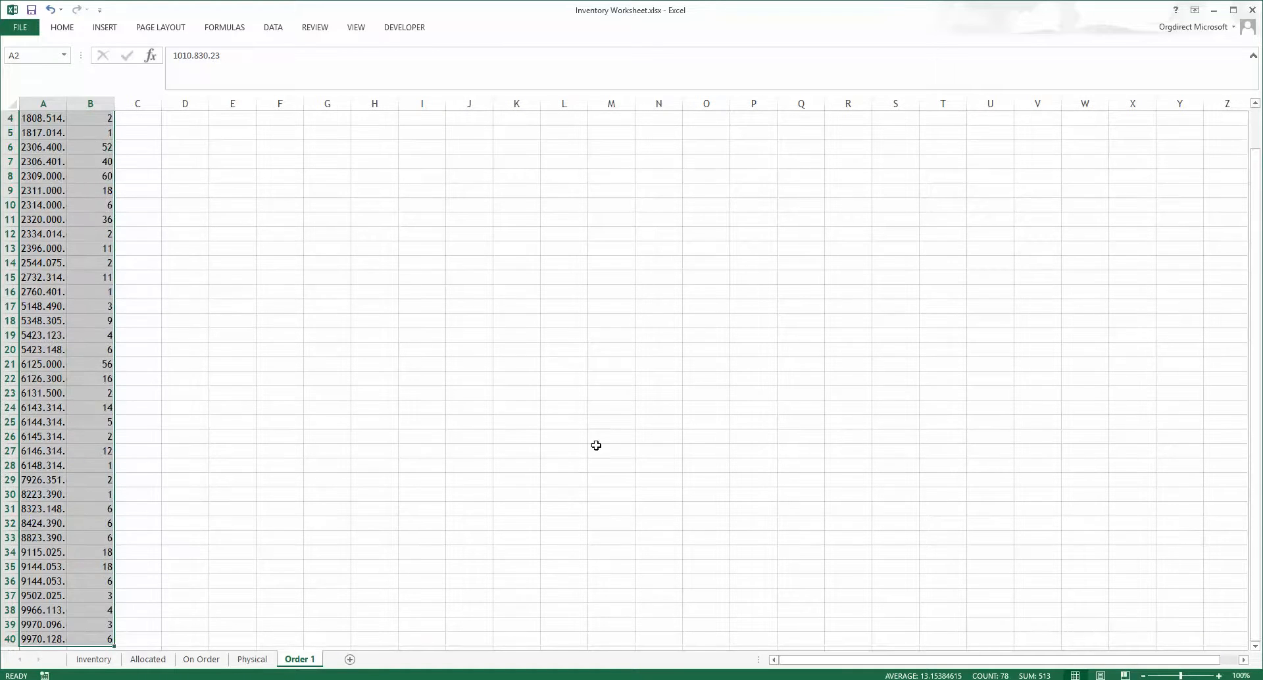
scroll(282, 306, up, 1)
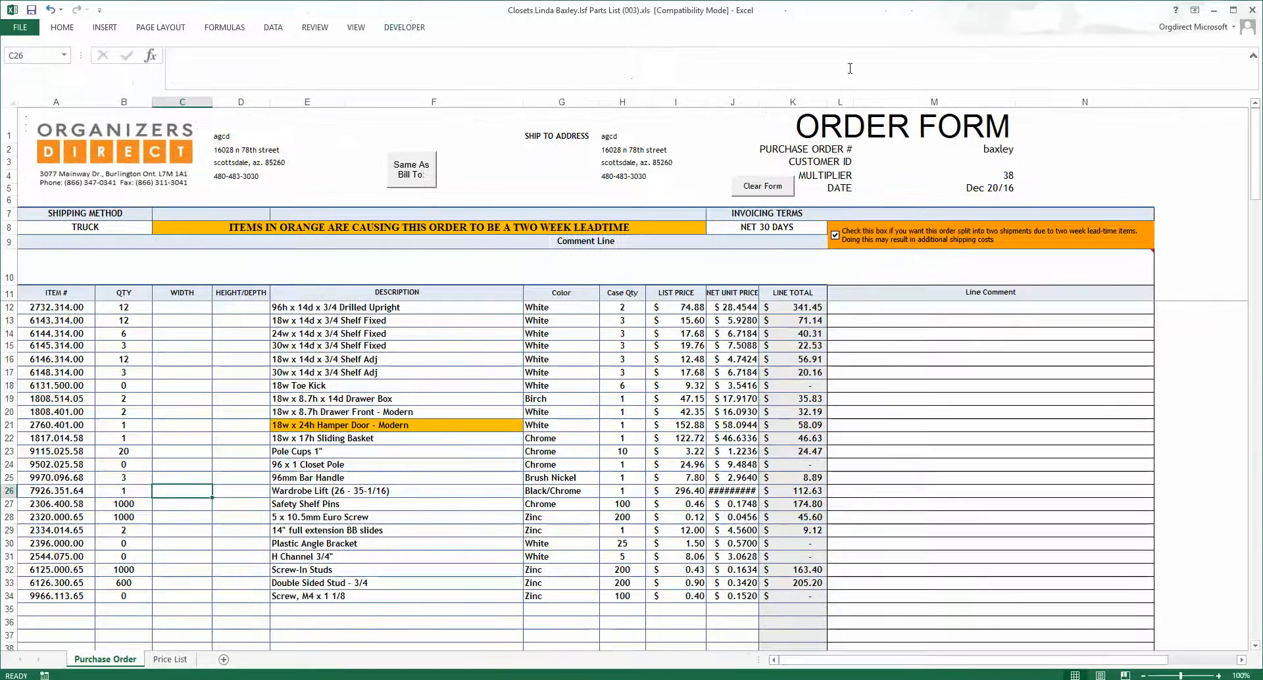
Step: Copy the item numbers and quantities from rows 12 to 34 of the Closets order form
mouse_move(1018, 274)
mouse_move(63, 307)
mouse_down()
mouse_move(99, 320)
mouse_move(98, 595)
mouse_up()
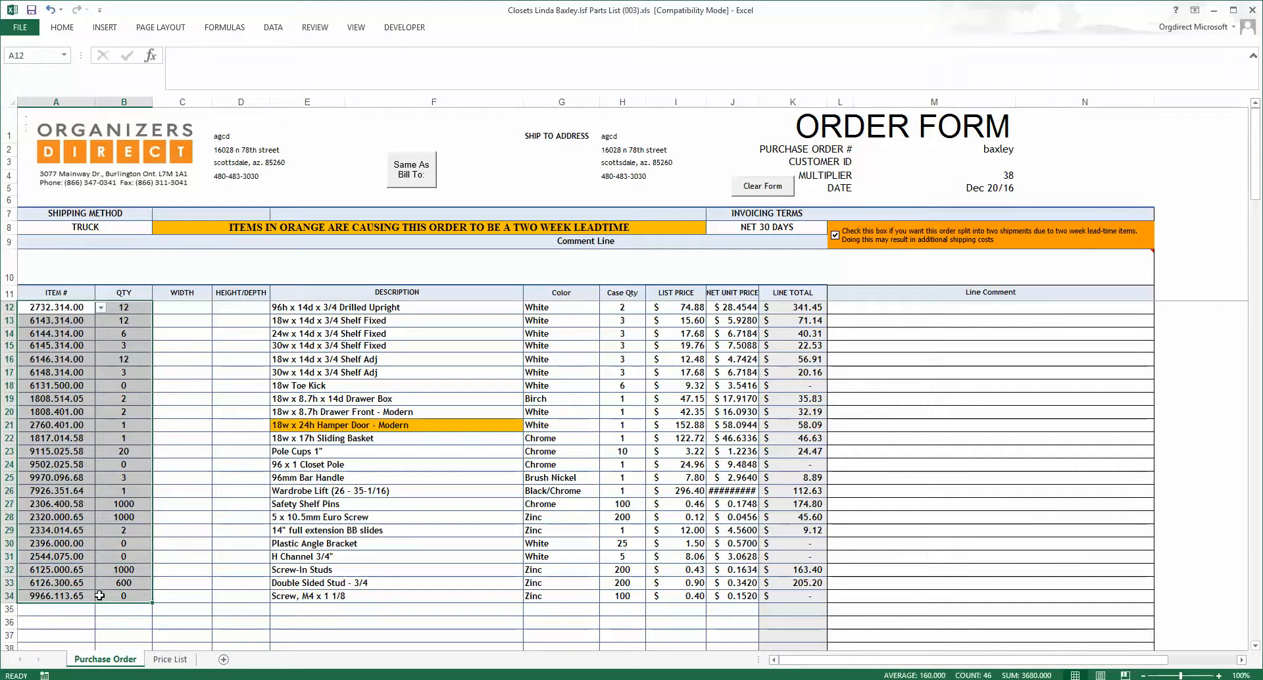
right_click(99, 595)
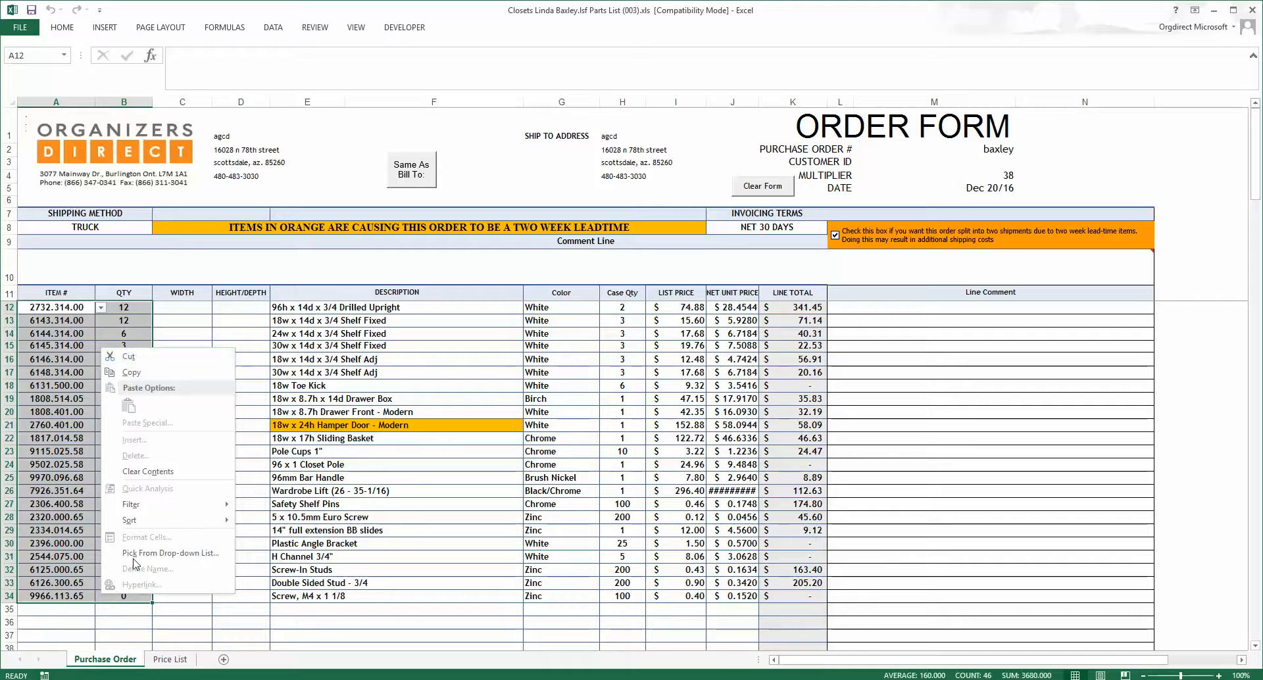
click(131, 373)
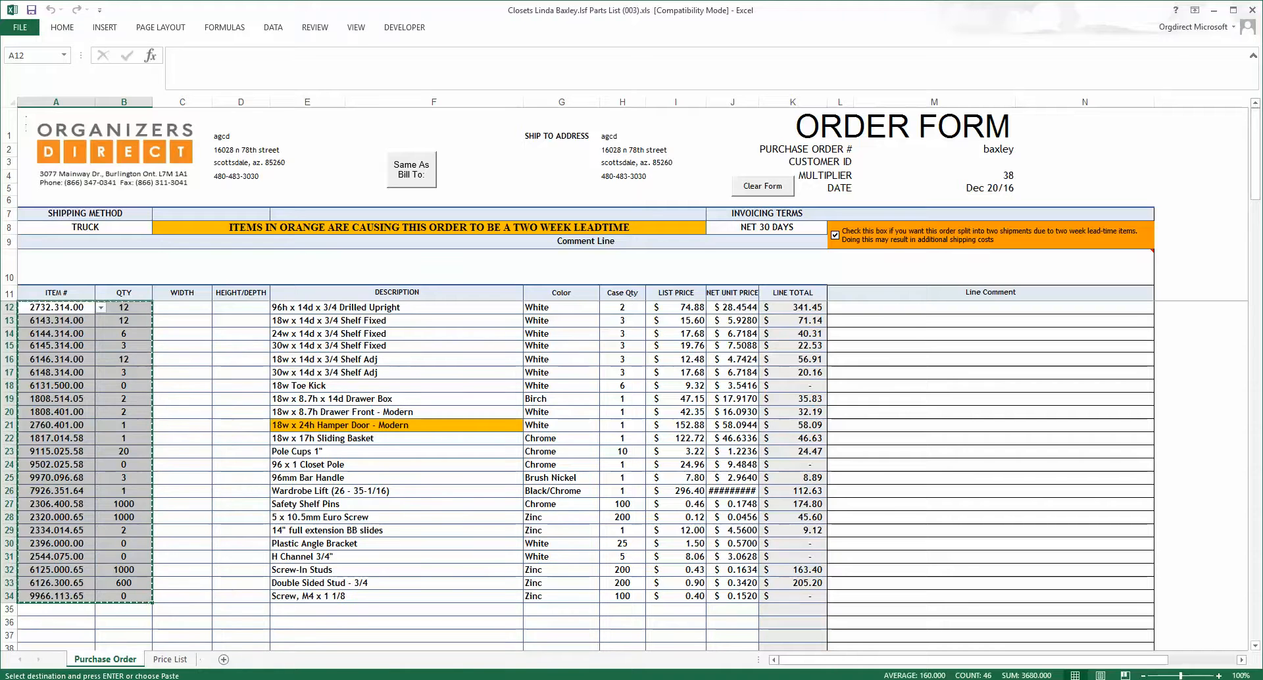
Step: Paste the copied order items as values into the Order 1 sheet starting at cell F2
click(131, 679)
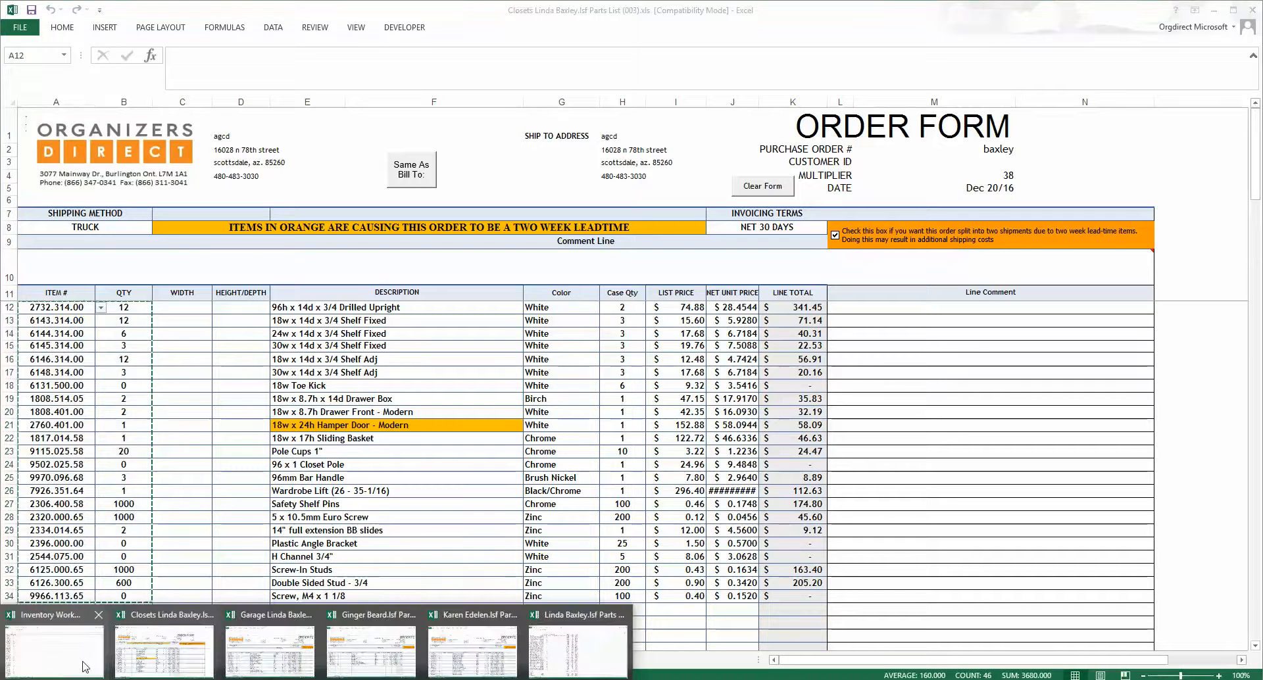
click(54, 651)
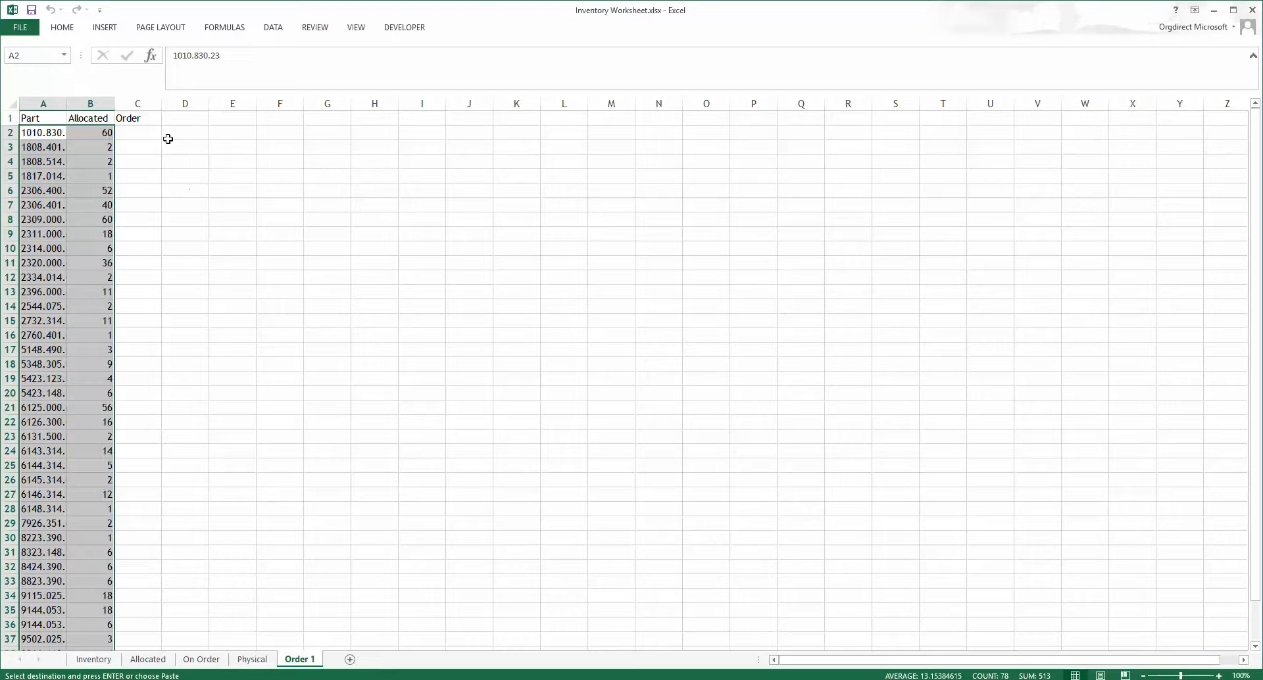
click(289, 133)
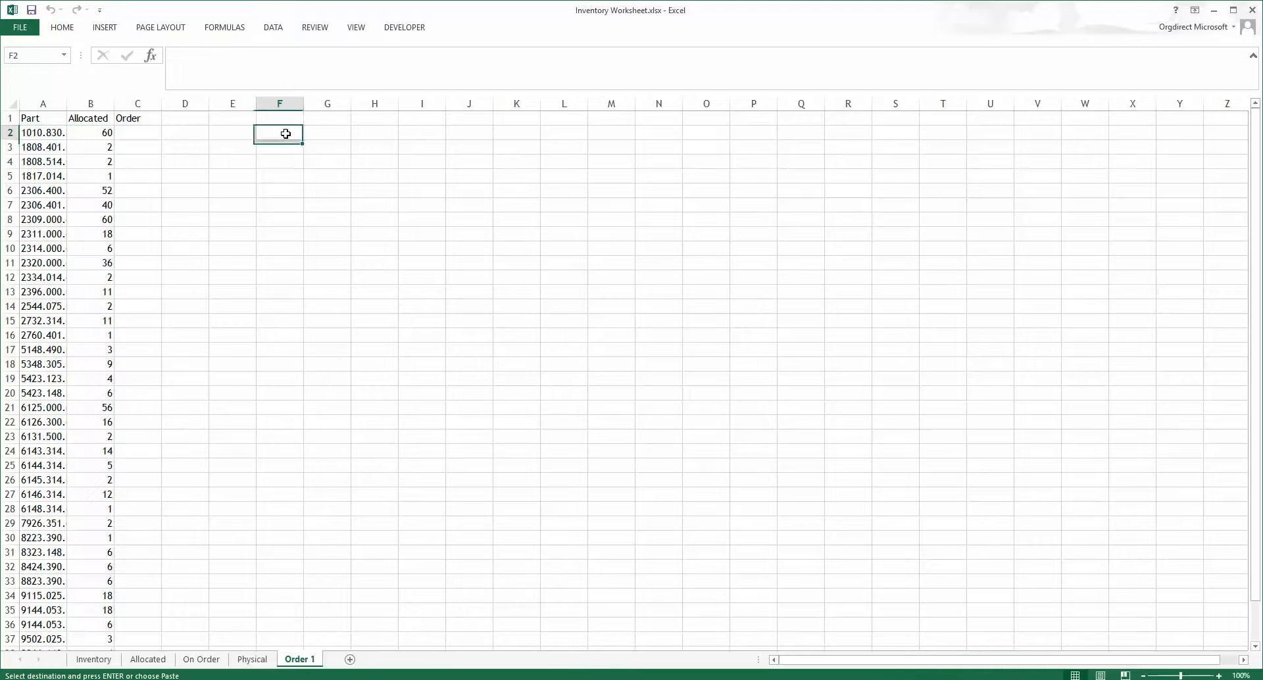
right_click(288, 137)
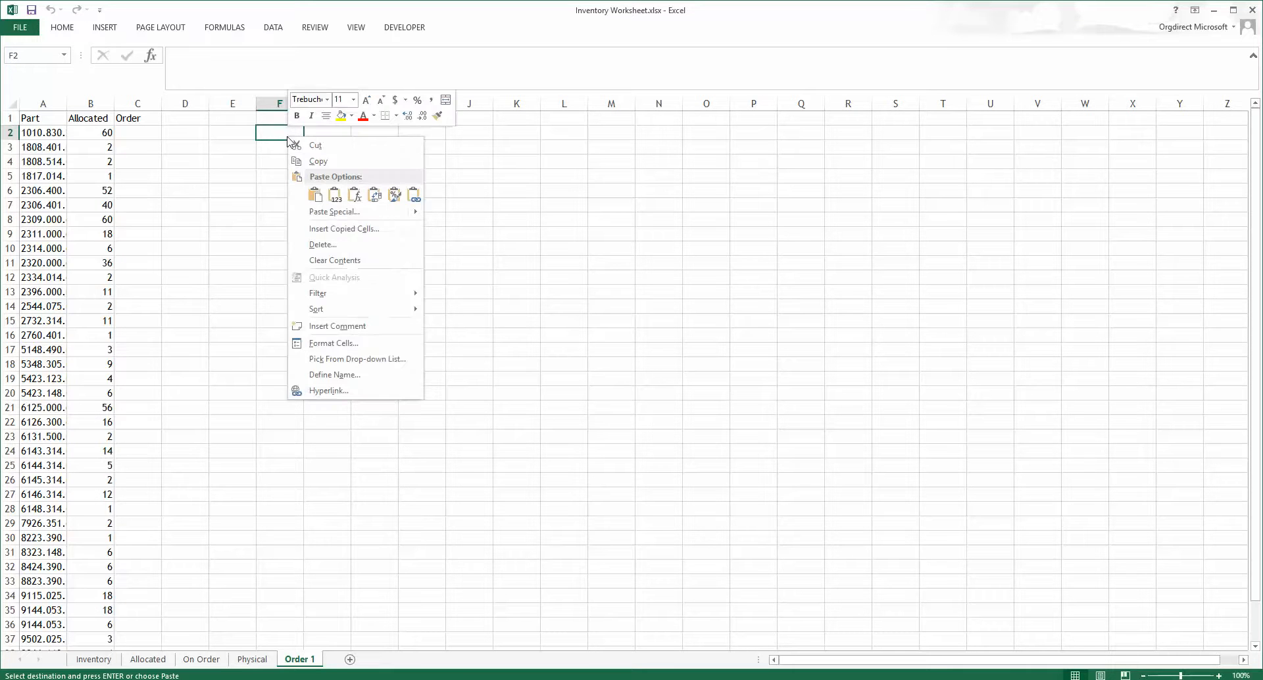
click(334, 197)
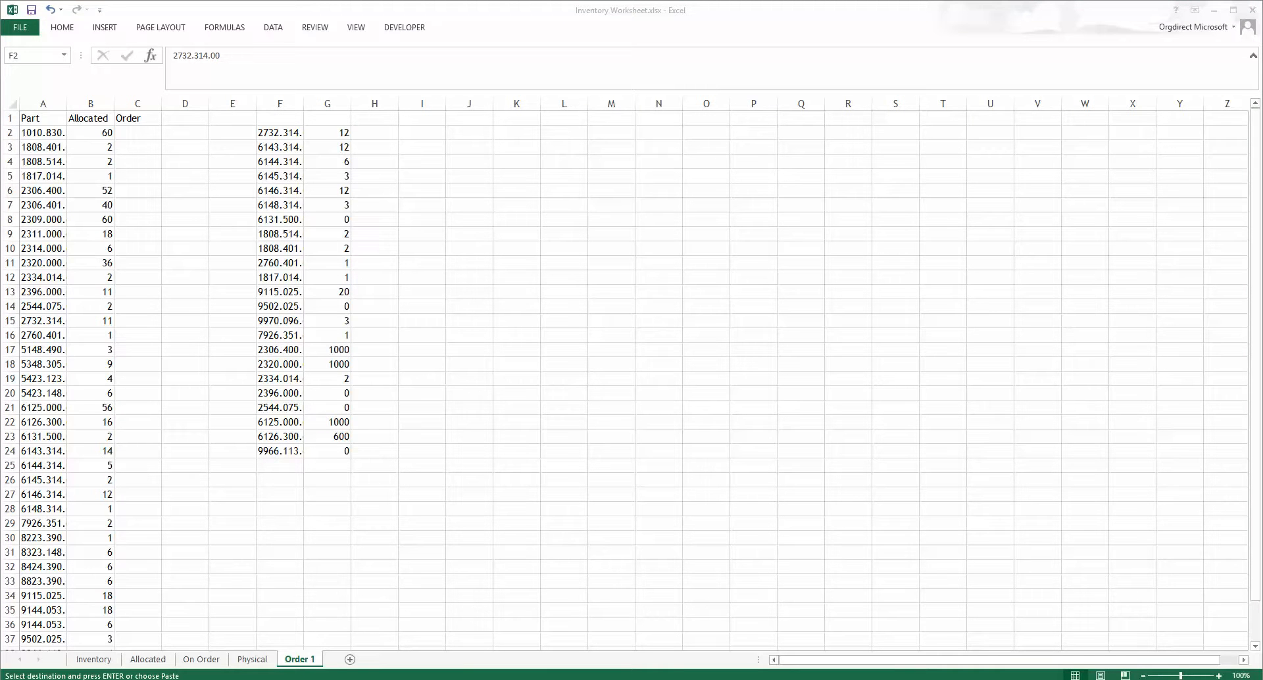
Step: Copy the item numbers and quantities from rows 12 to 27 of the Garage order form
key(alt+Tab)
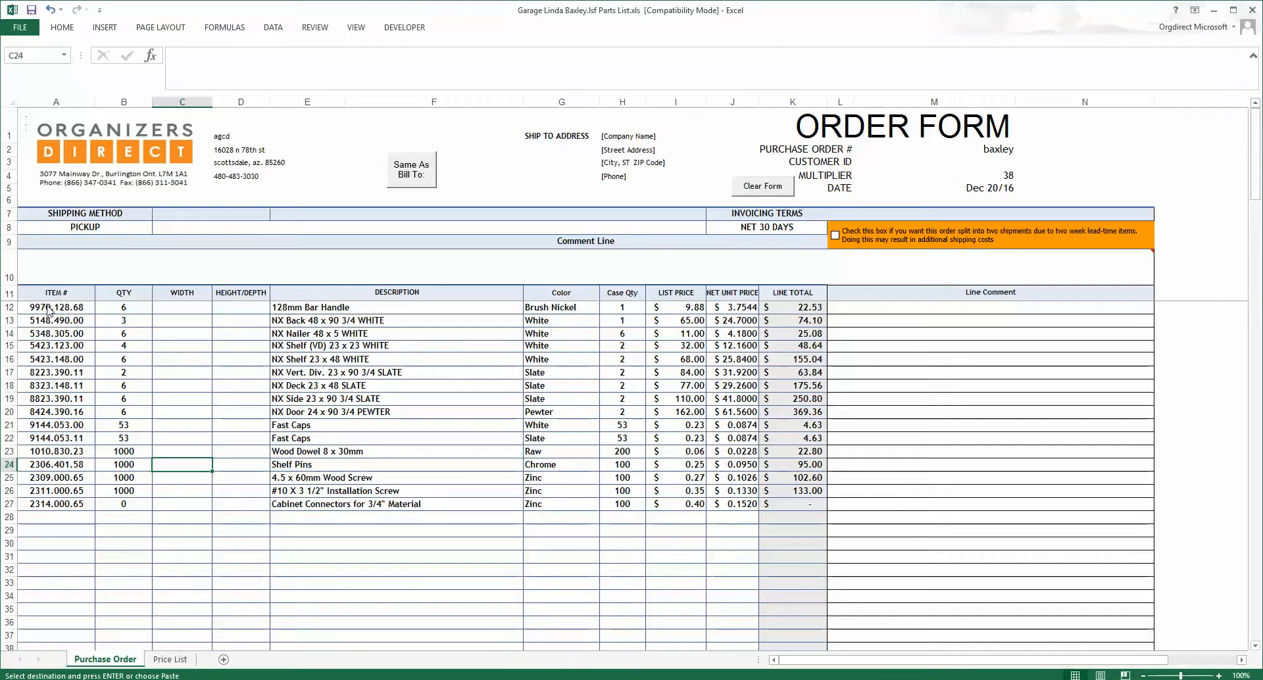
drag(57, 311, 104, 507)
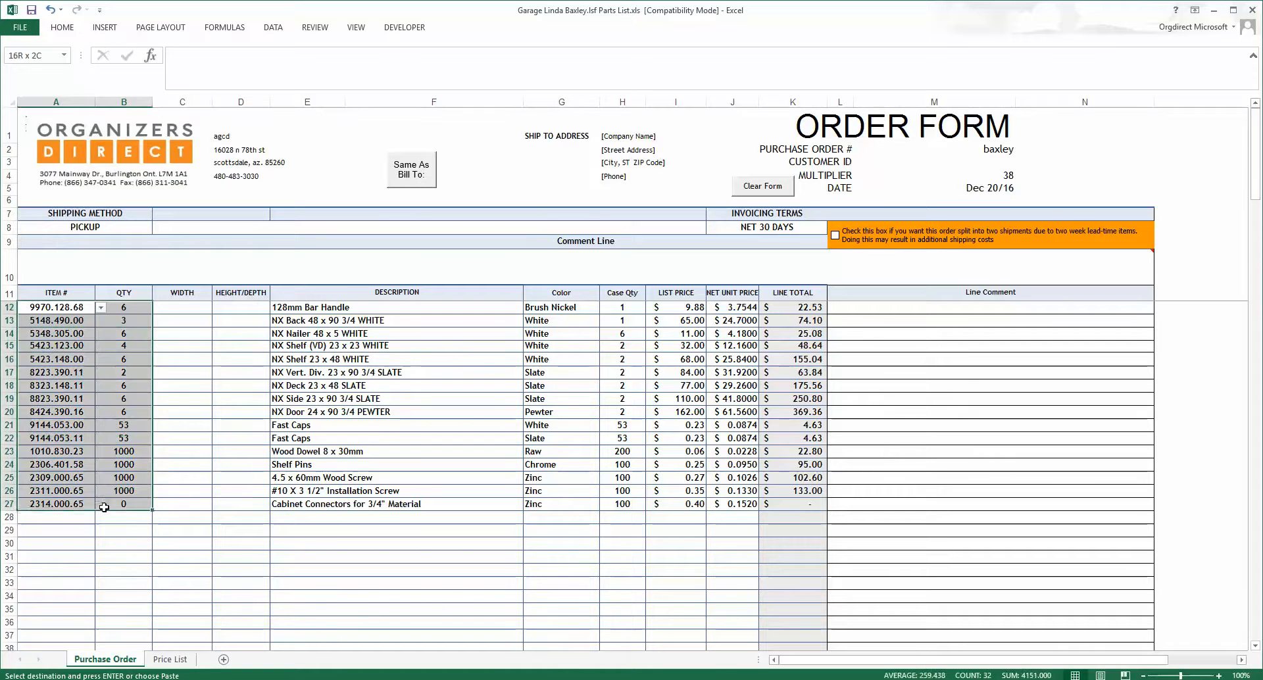
right_click(104, 508)
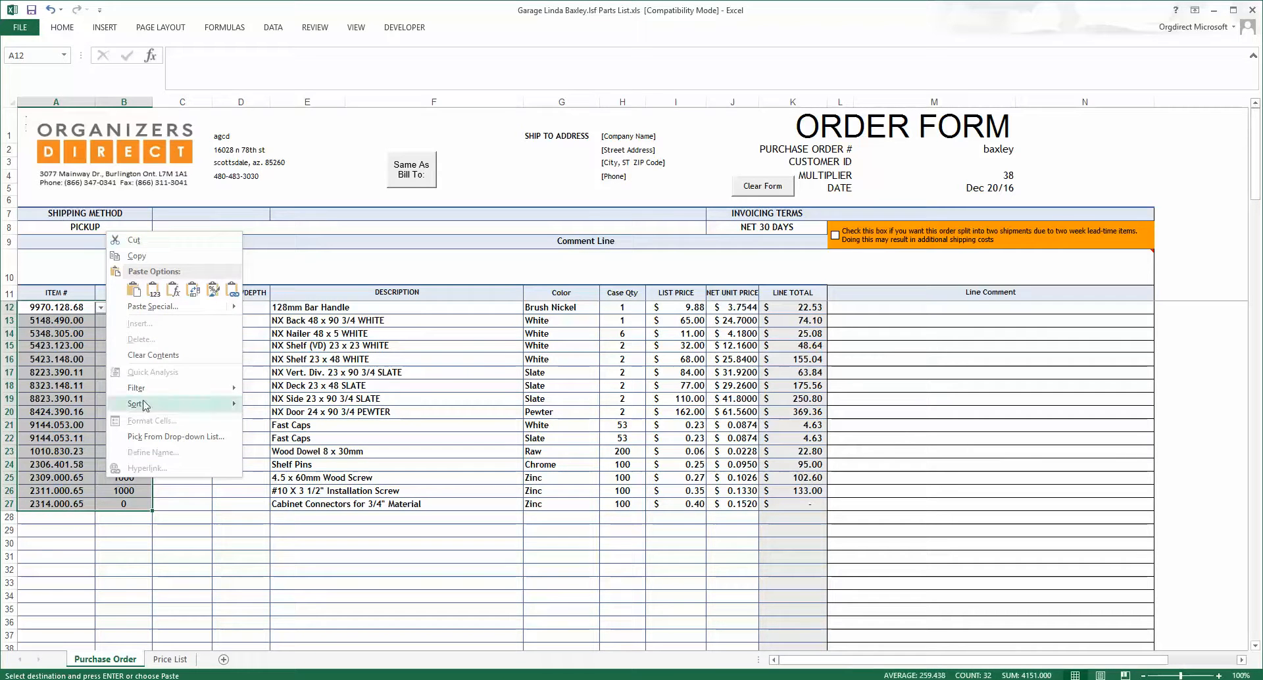
click(153, 290)
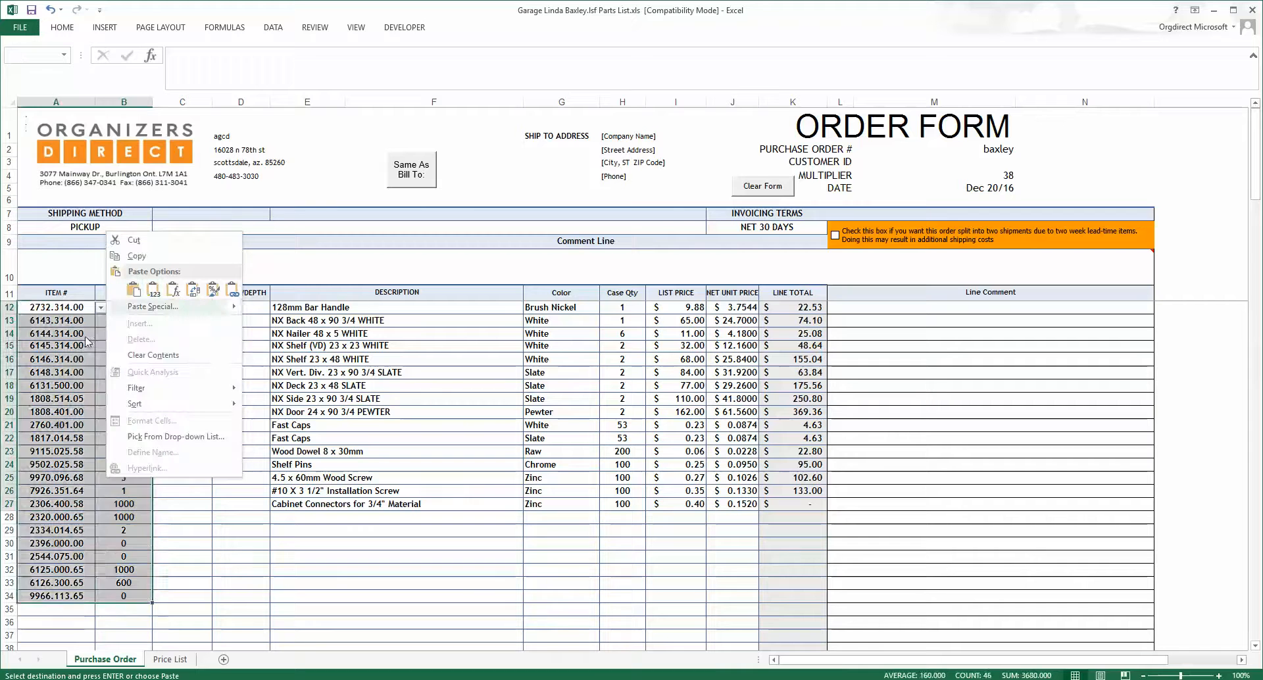
click(137, 257)
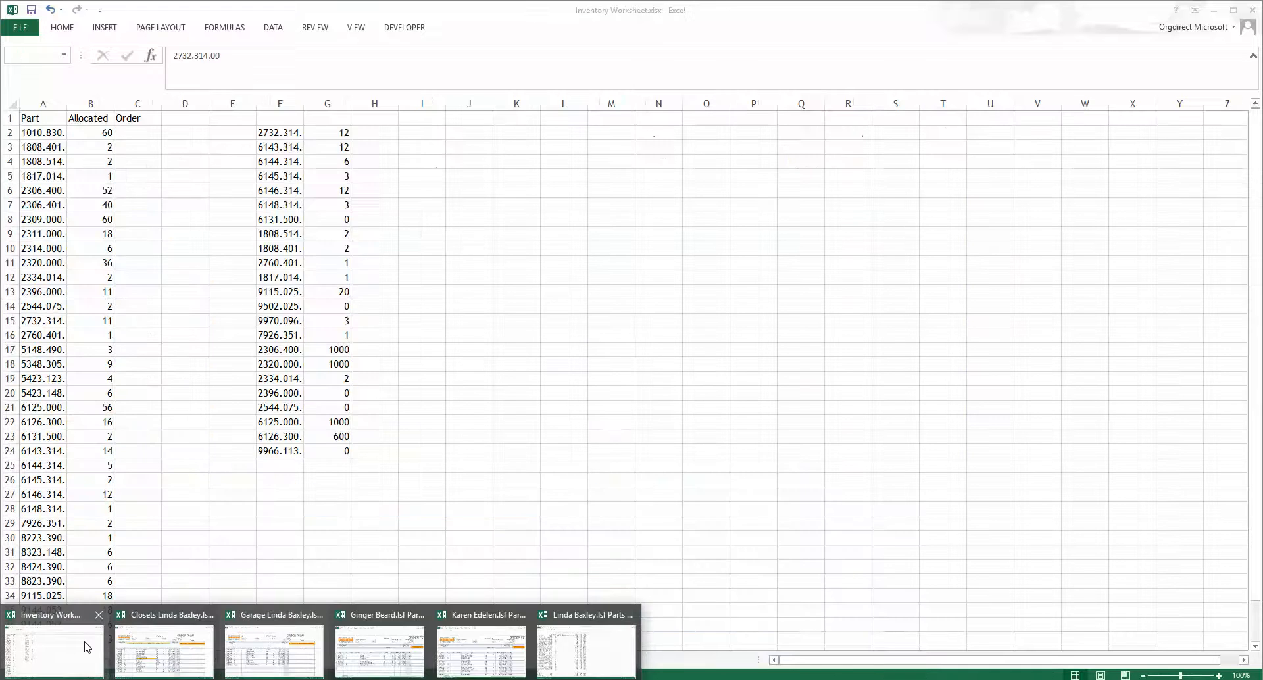
Step: Paste the Garage items as values into Order 1 starting at cell F25, below the Closets items
click(54, 649)
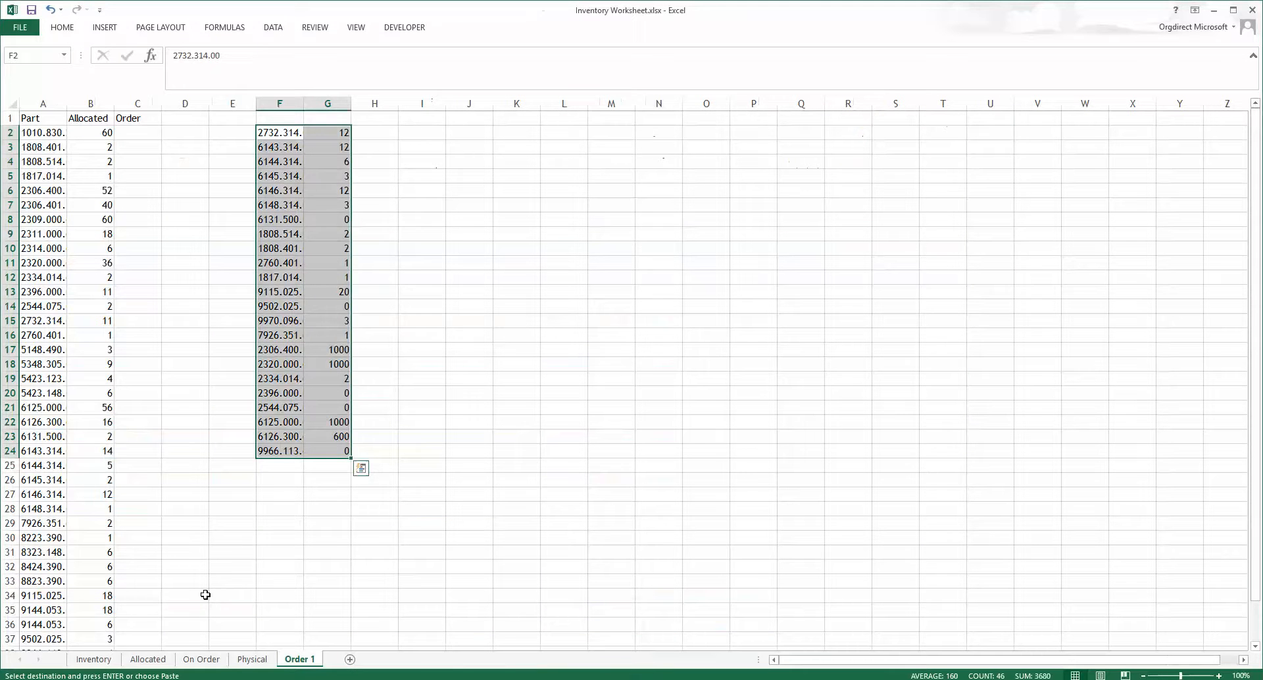
click(282, 469)
right_click(283, 475)
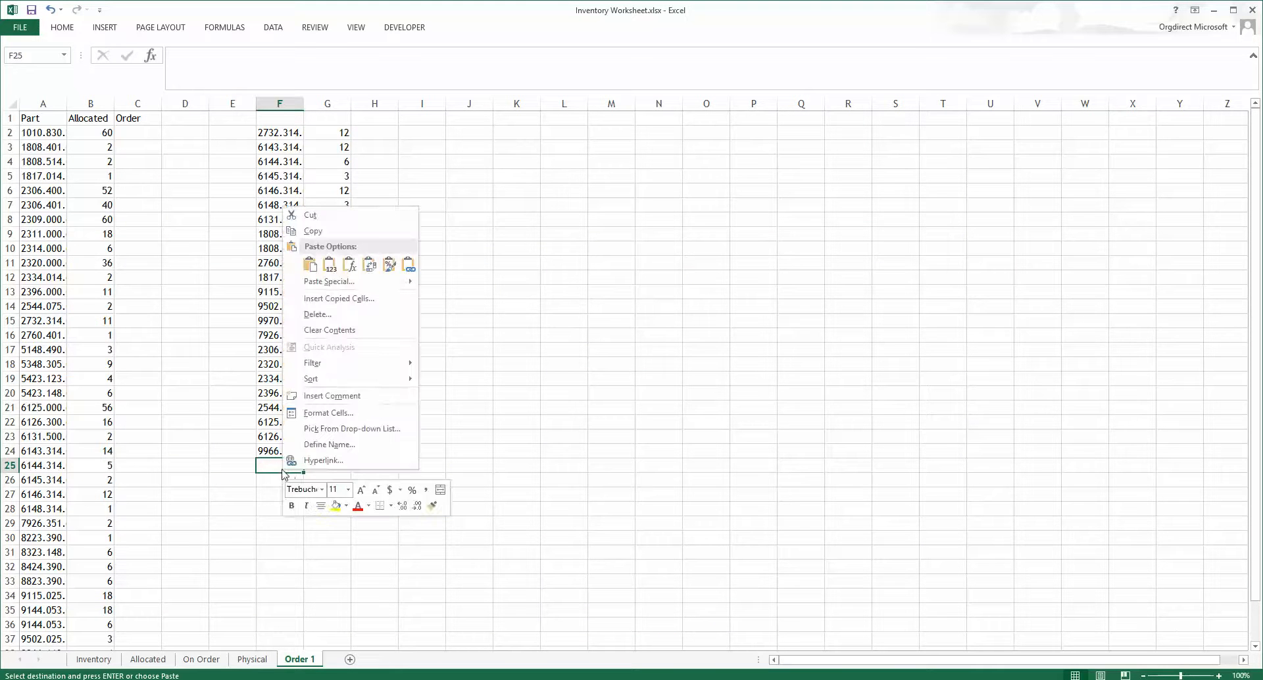
click(329, 265)
scroll(378, 447, down, 4)
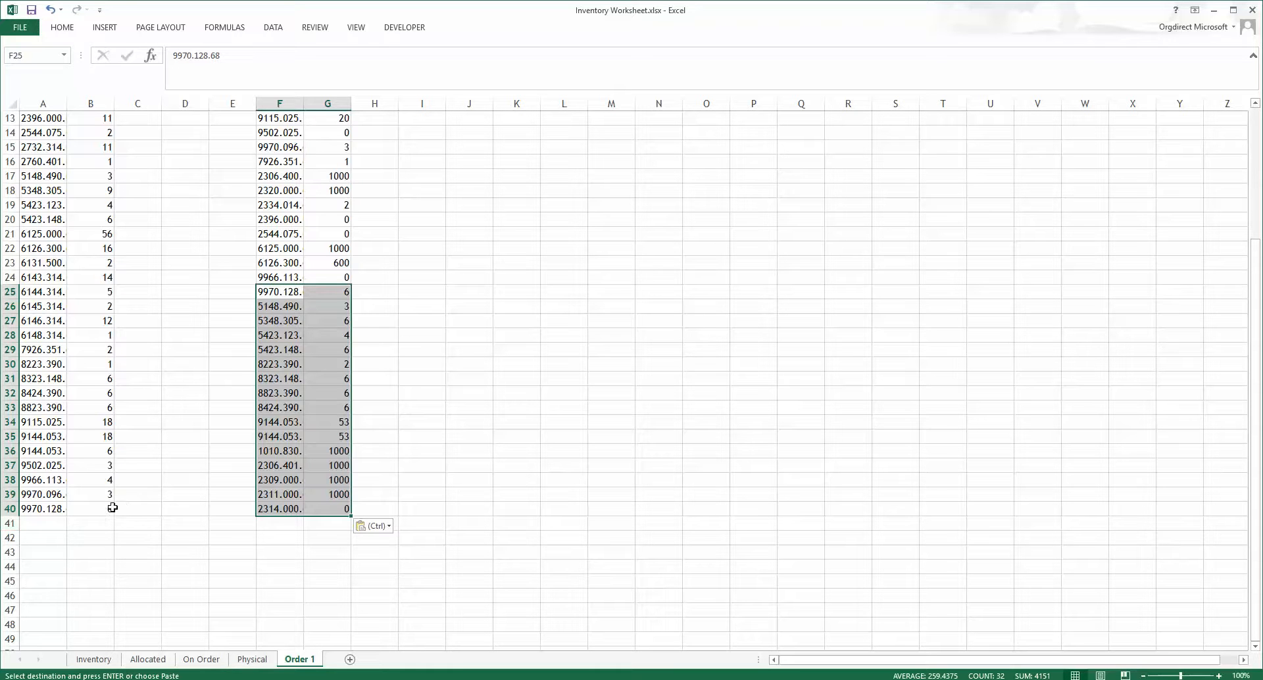
click(341, 507)
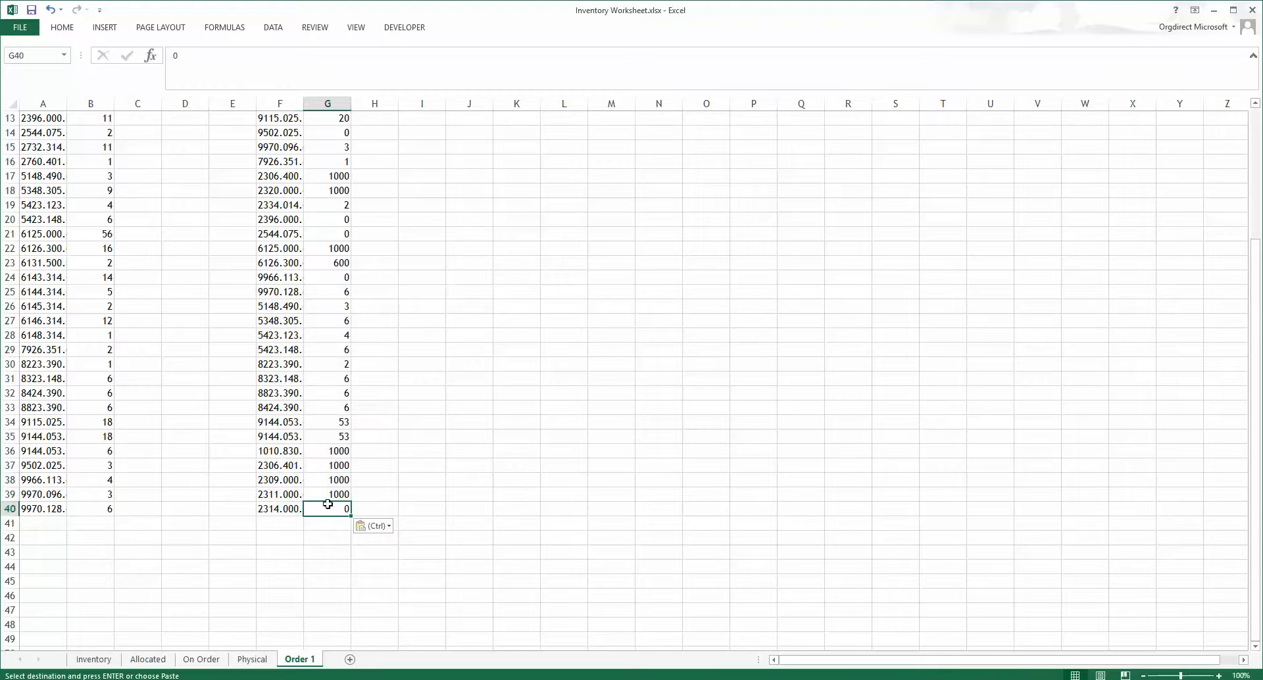
Step: Sort the combined order items in F2:G40 from A to Z
scroll(335, 451, up, 4)
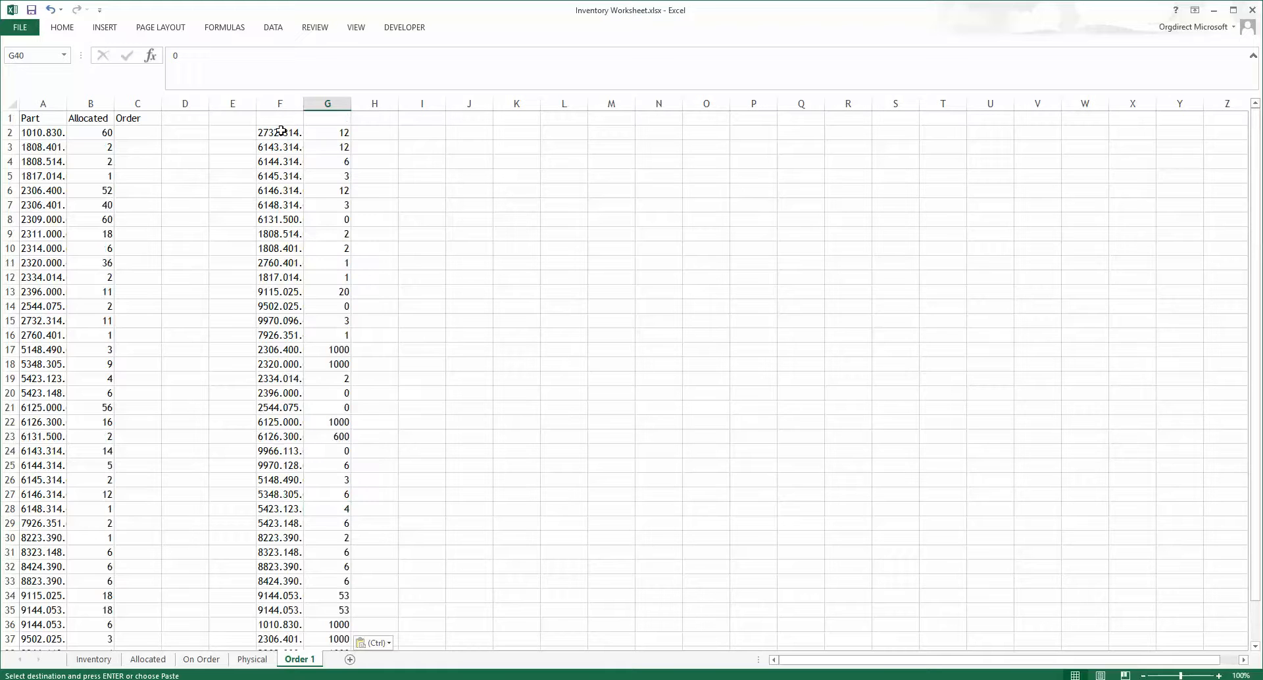
drag(281, 132, 331, 608)
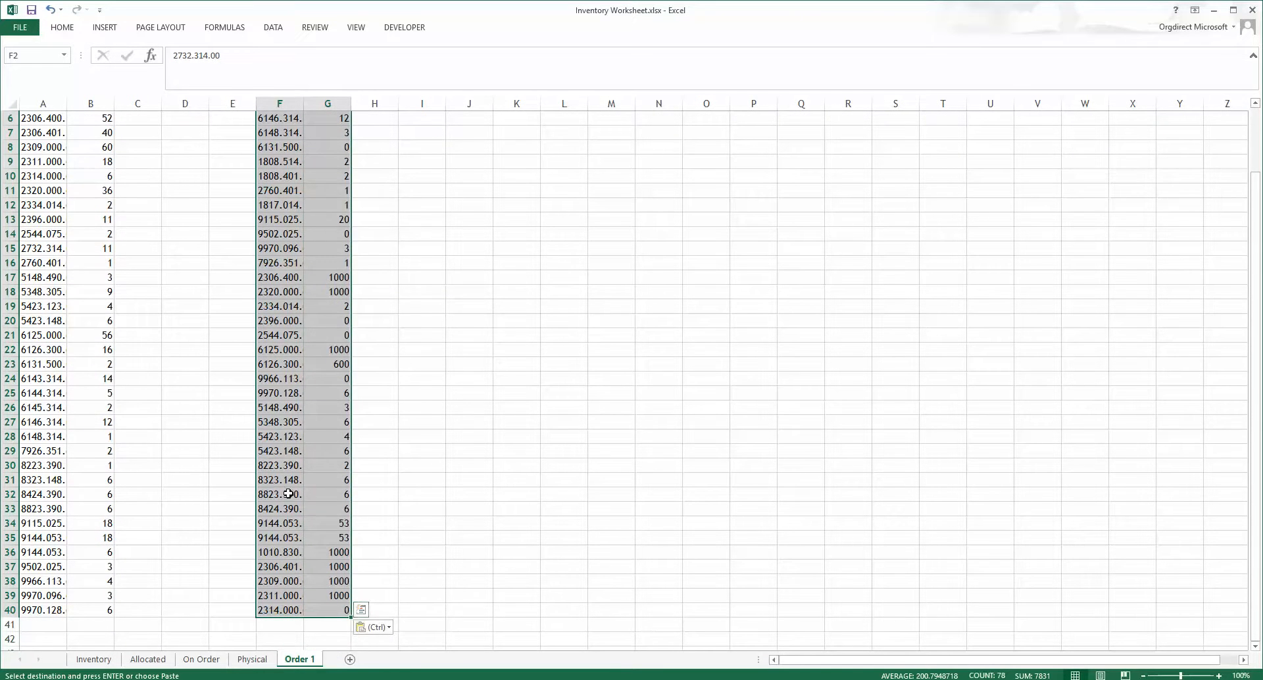
right_click(290, 464)
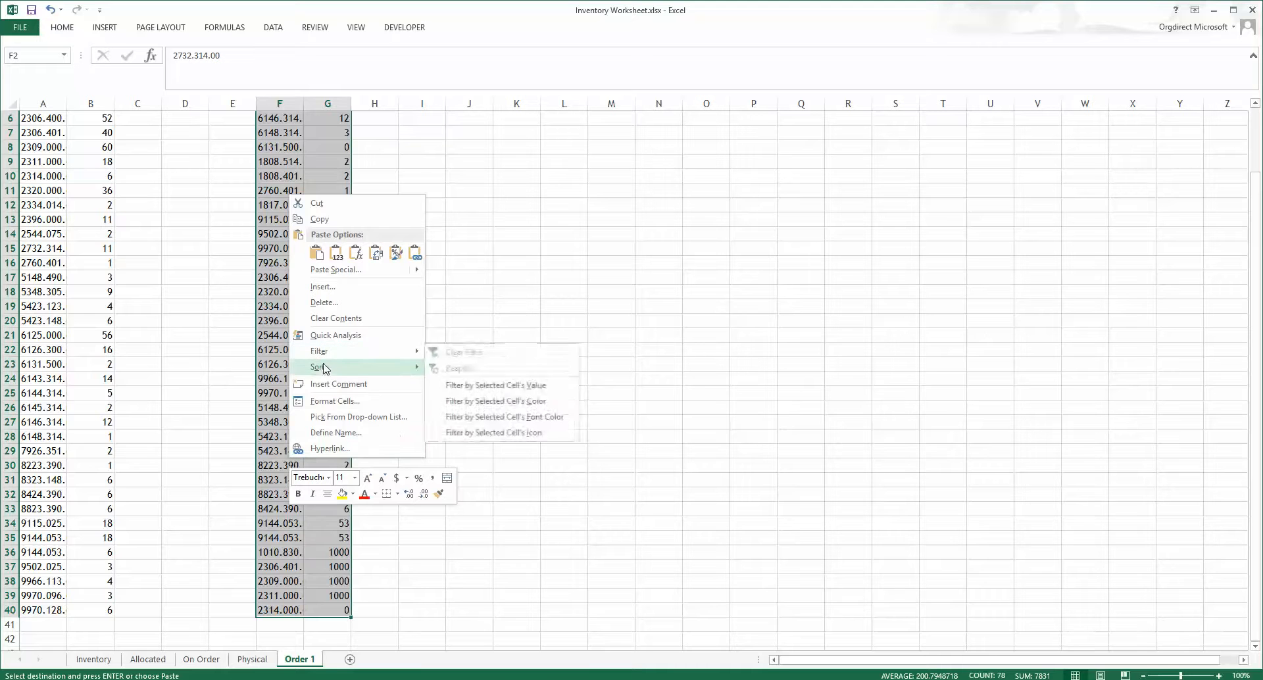
mouse_move(323, 371)
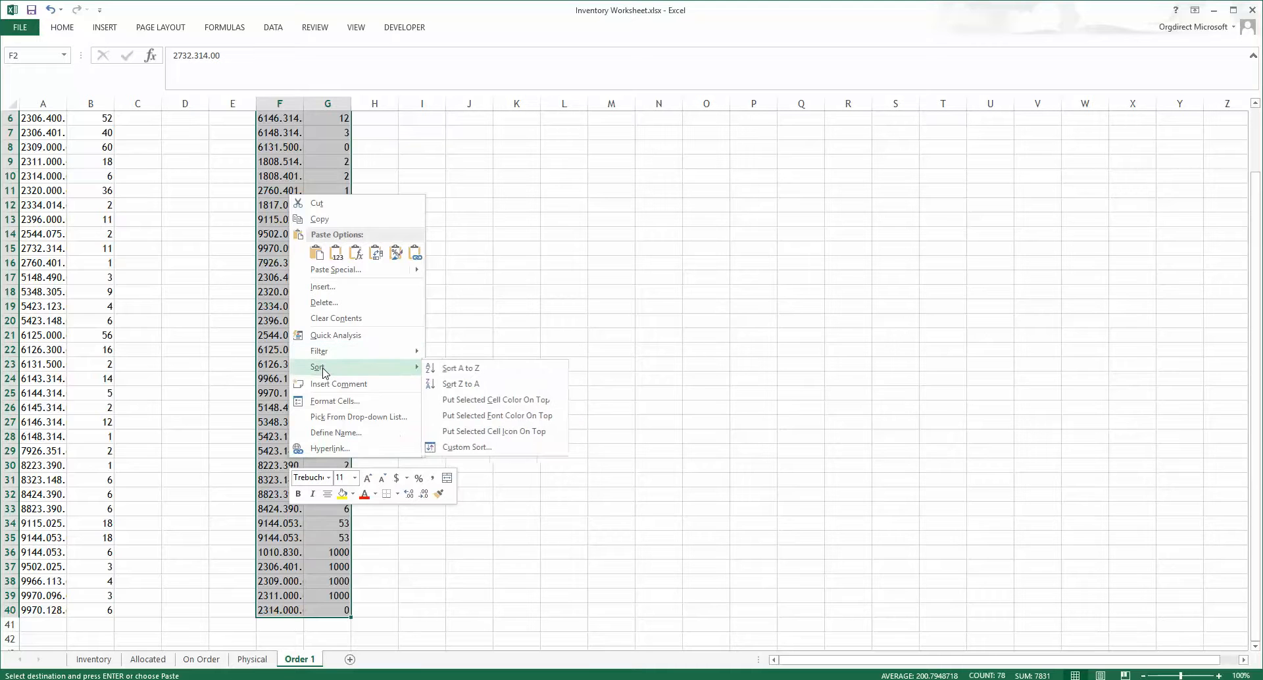
click(458, 374)
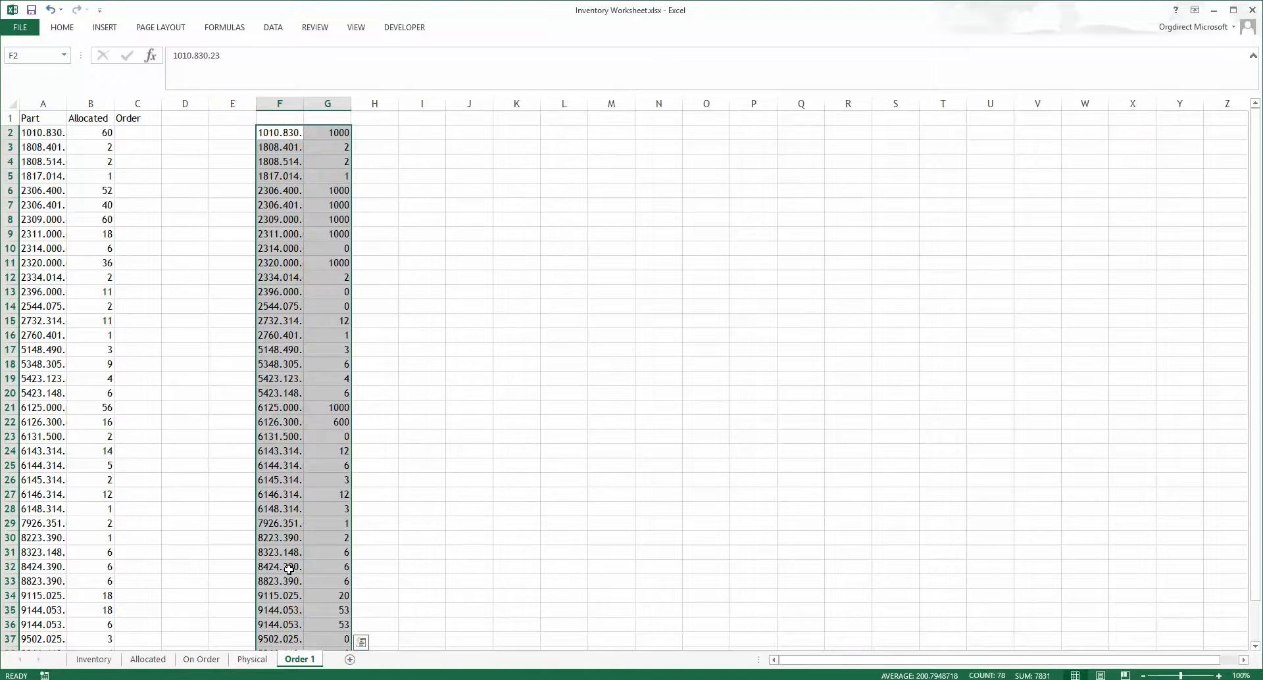
scroll(287, 564, down, 3)
scroll(287, 560, up, 3)
drag(335, 132, 331, 624)
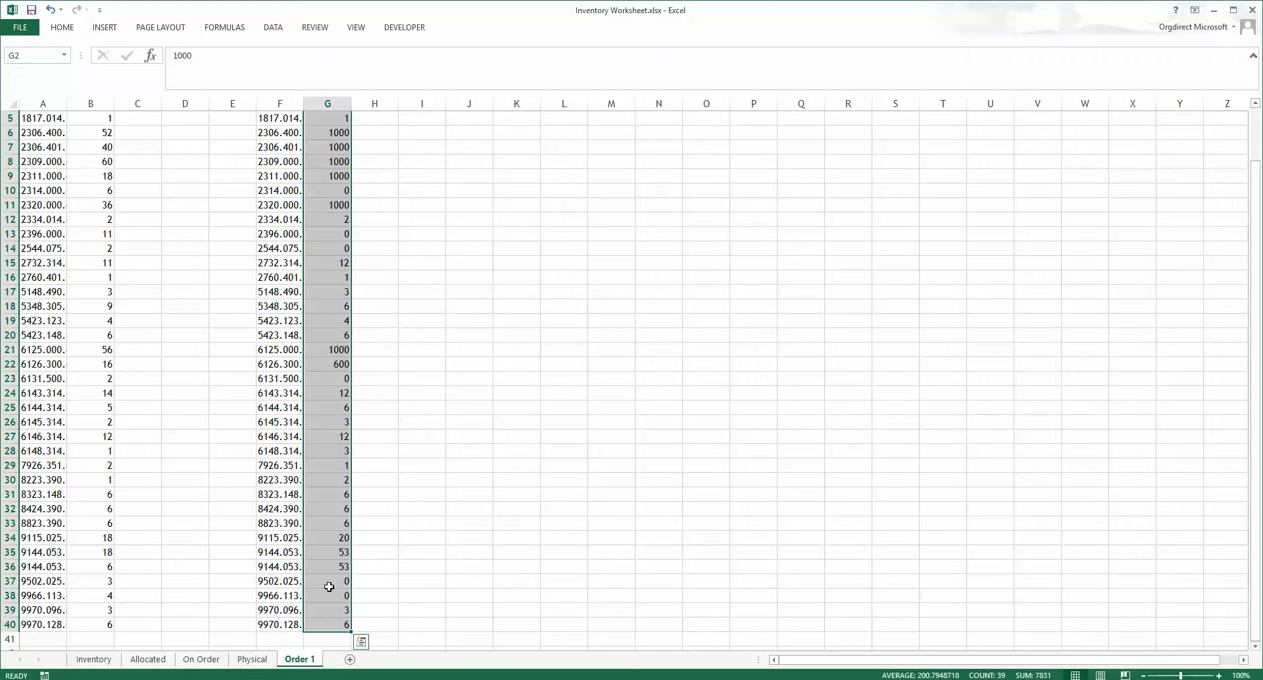
right_click(328, 588)
click(357, 334)
scroll(237, 367, up, 2)
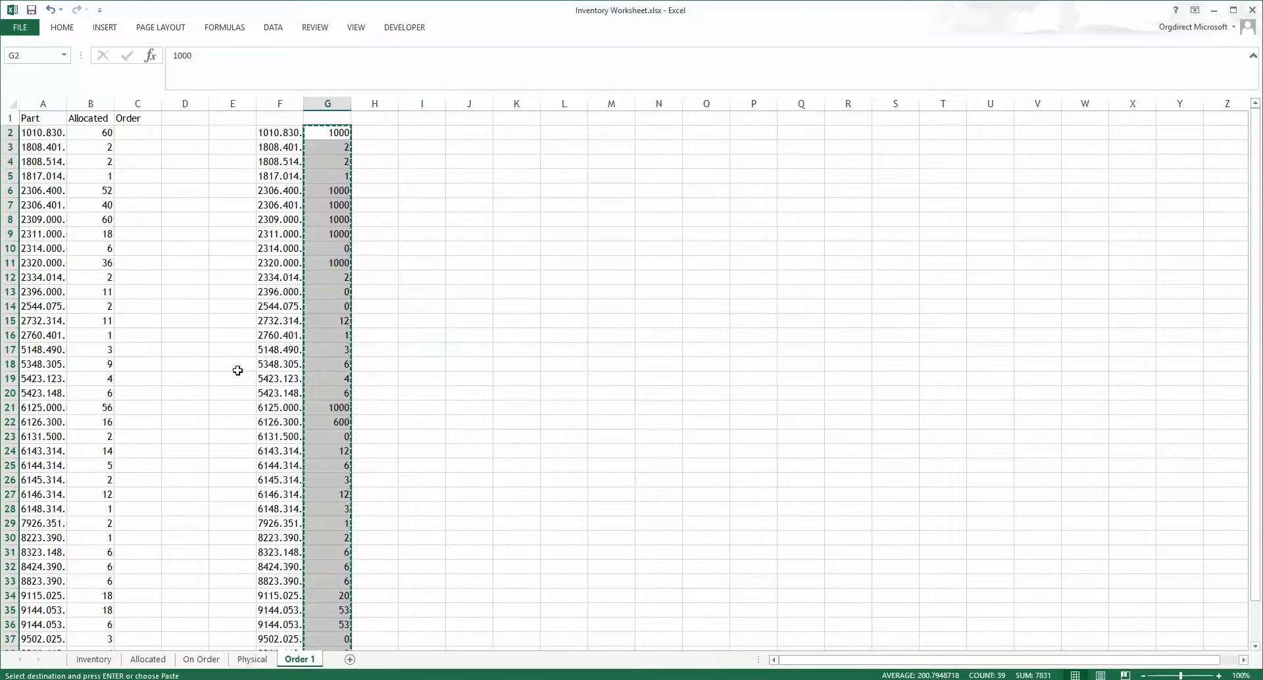
drag(139, 146, 140, 161)
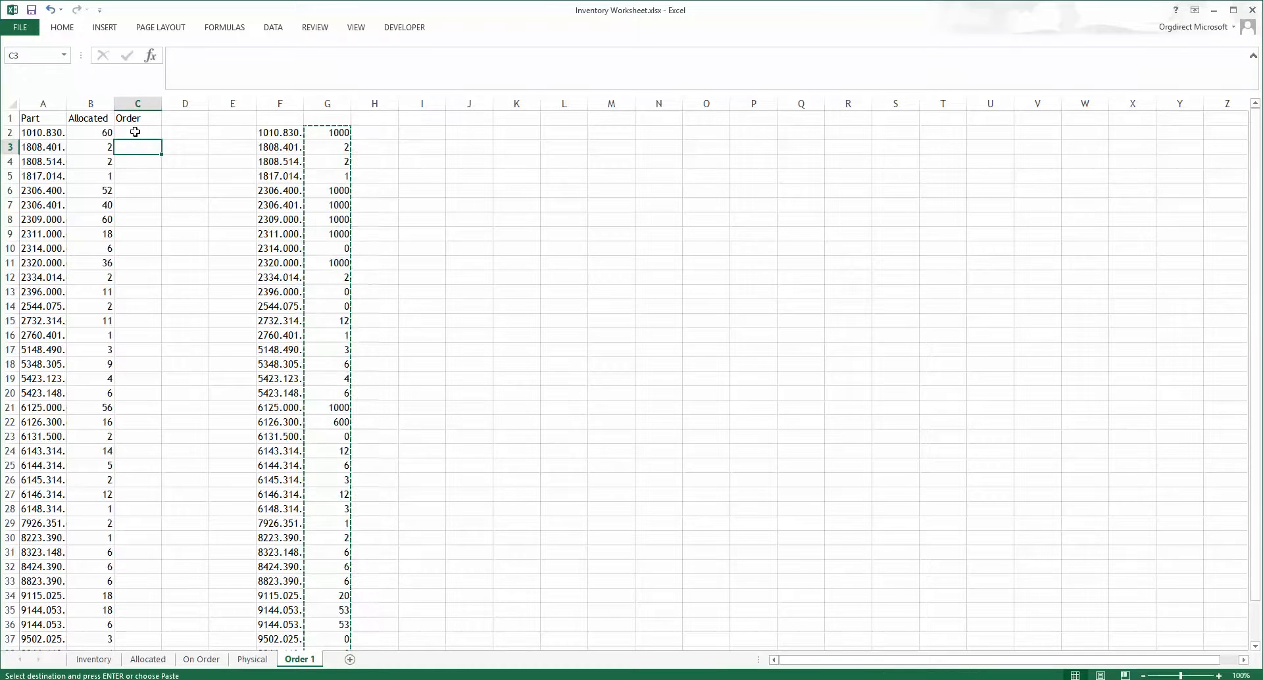
click(138, 133)
right_click(140, 136)
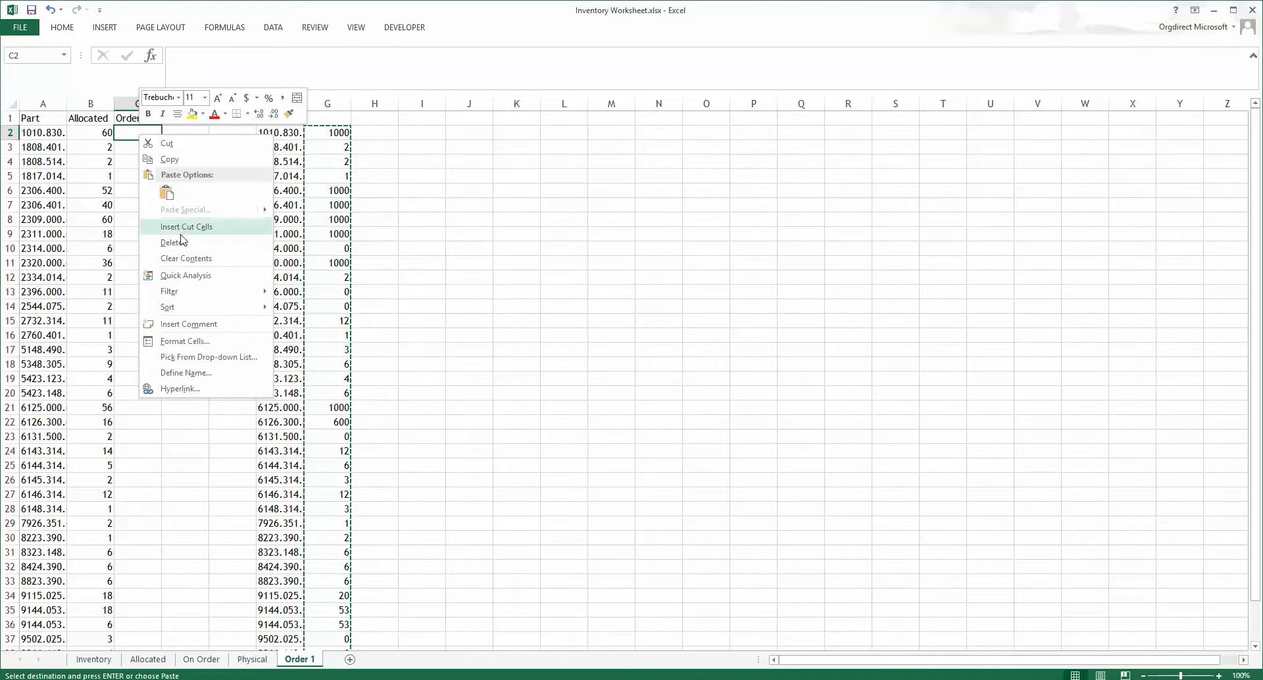
click(168, 159)
key(Escape)
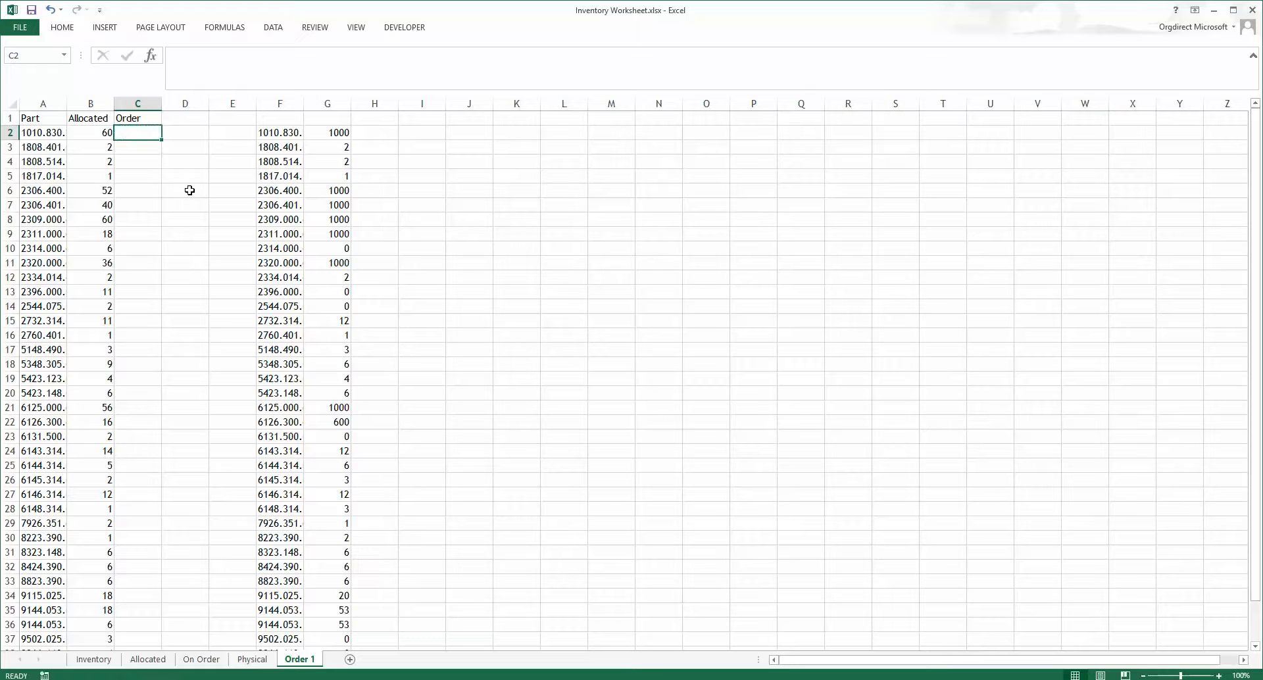
Step: Move the order quantities from G2:G40 into the Order column starting at cell C2
drag(335, 132, 333, 614)
key(ctrl+c)
scroll(322, 547, up, 2)
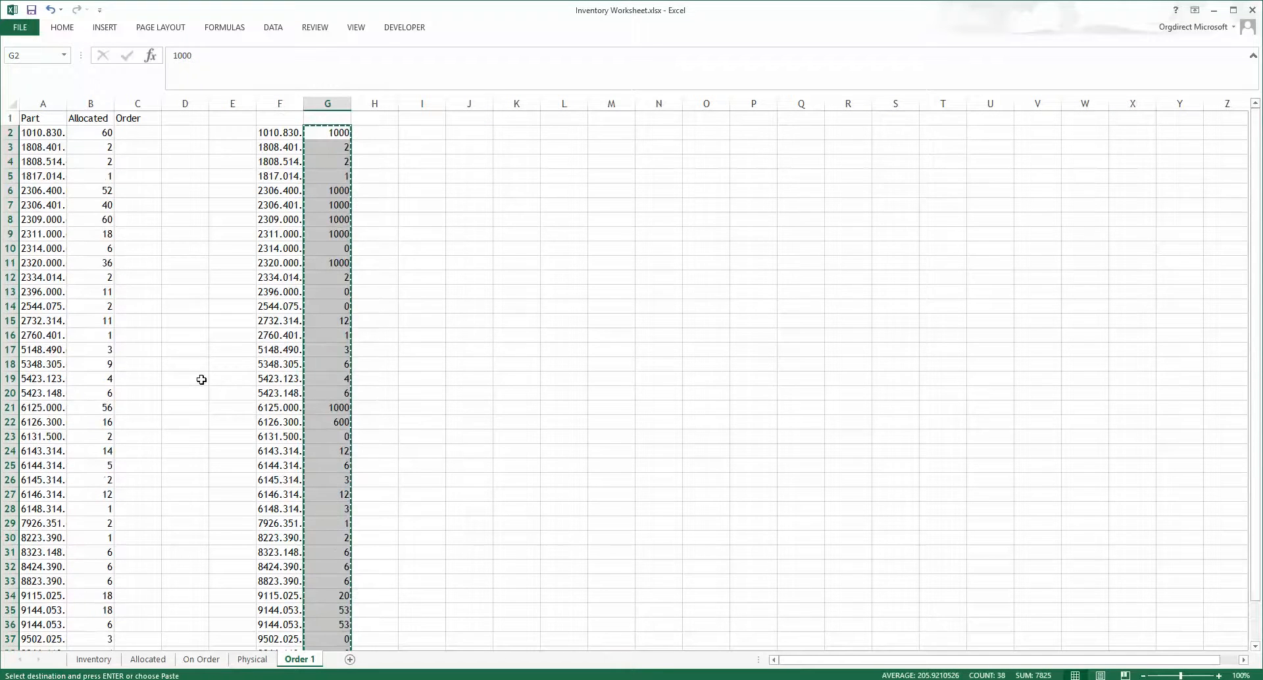
drag(130, 117, 131, 130)
click(131, 130)
right_click(132, 131)
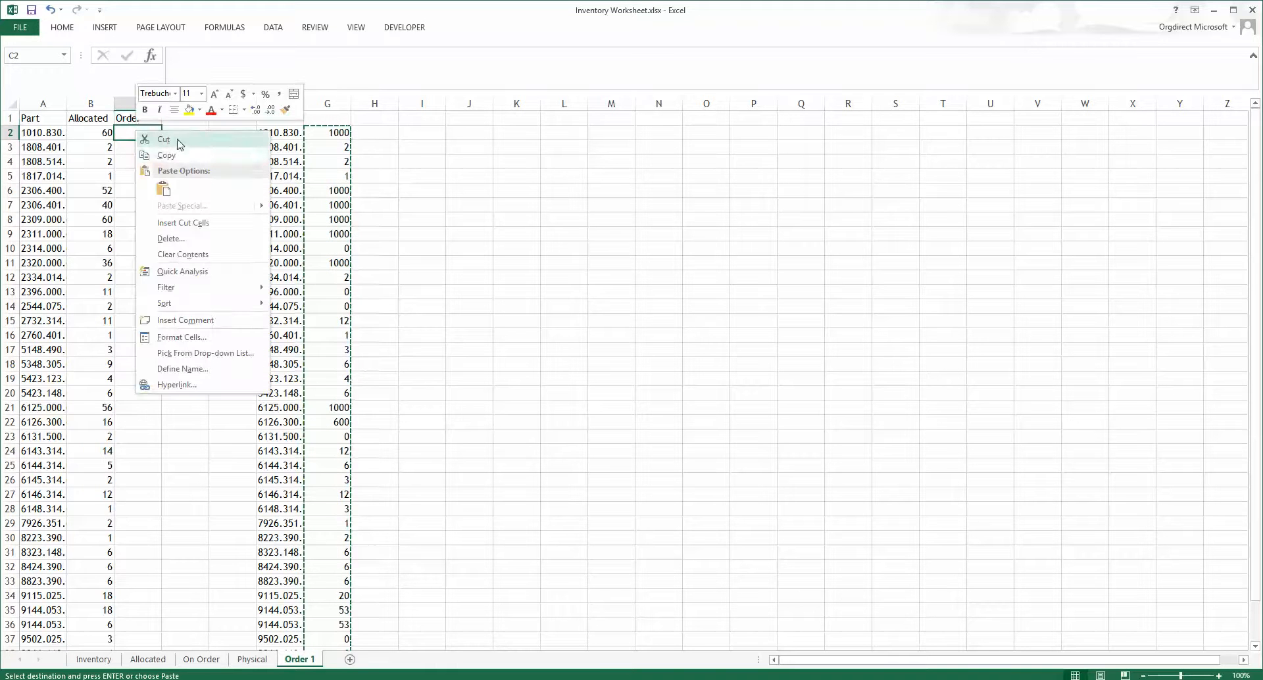
click(174, 186)
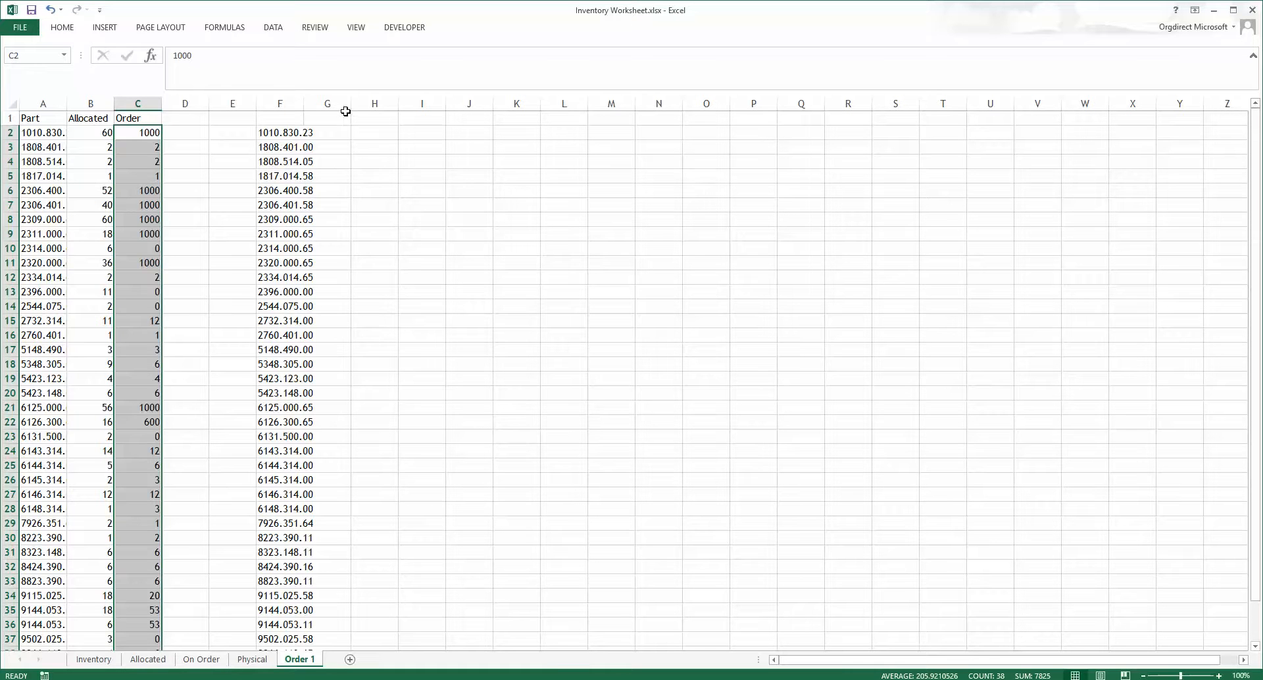
Step: Enter the check formula =A2=F2 in H2 and fill it down to row 40 to compare part numbers
click(336, 132)
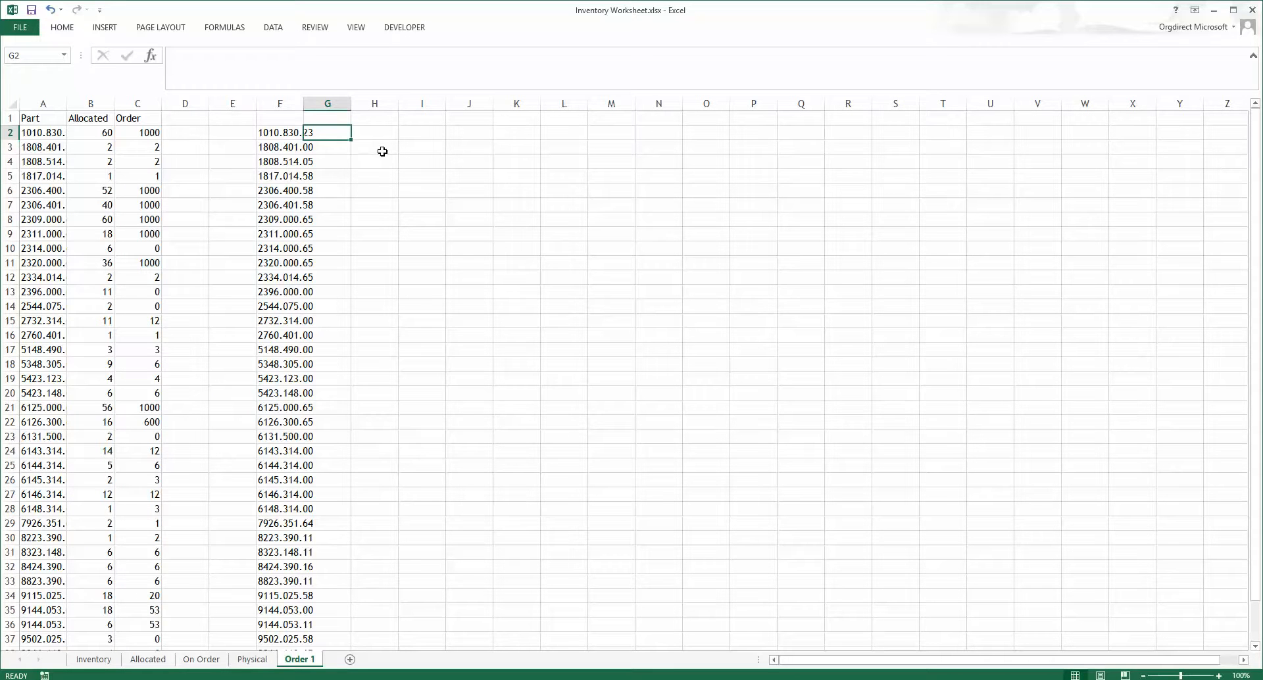
click(372, 142)
click(362, 136)
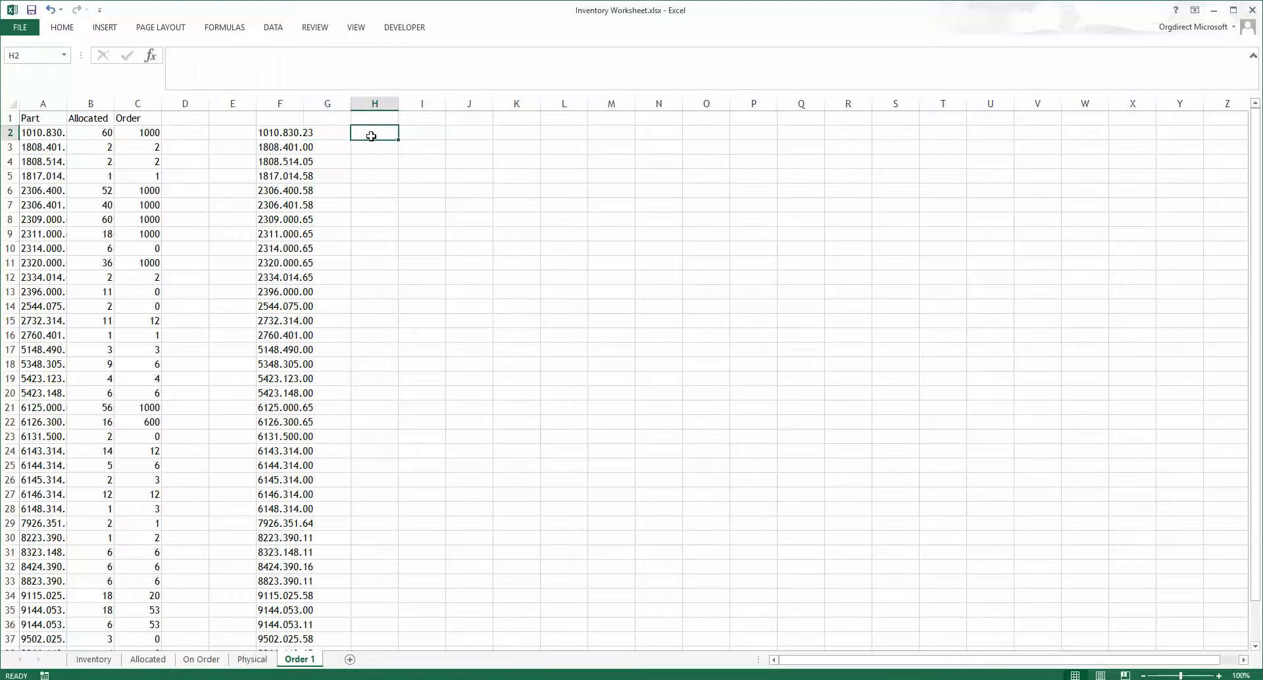
text(=)
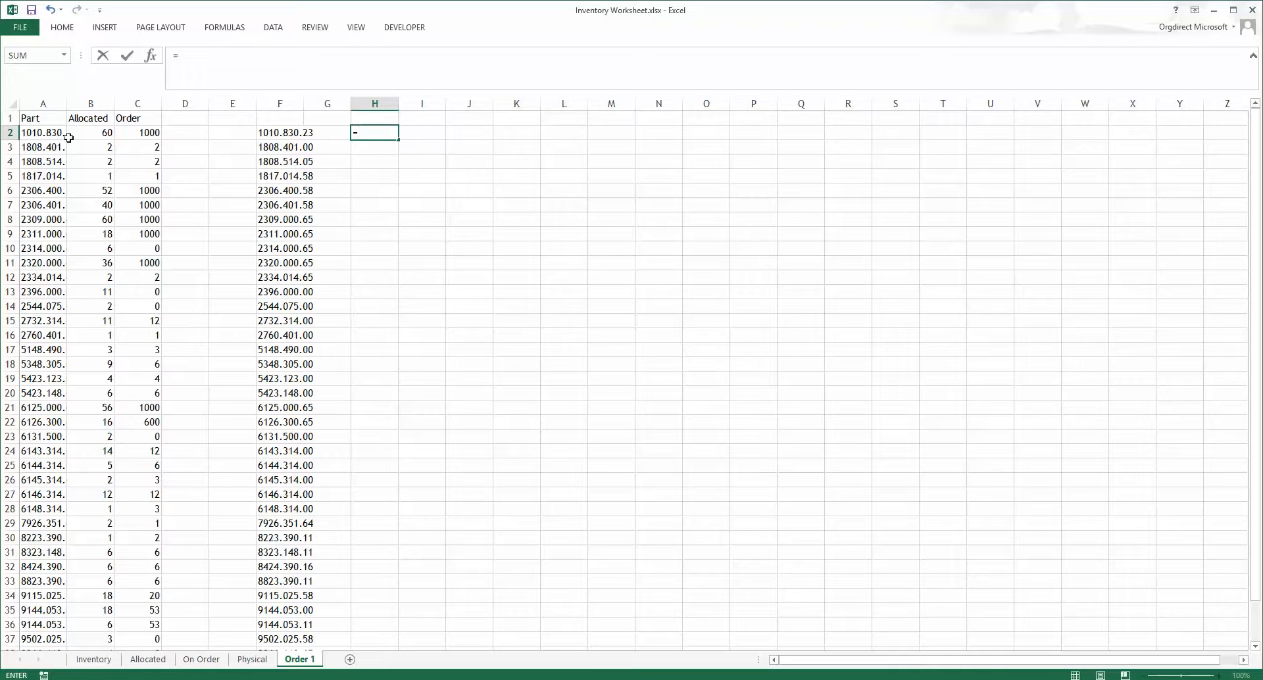
click(40, 132)
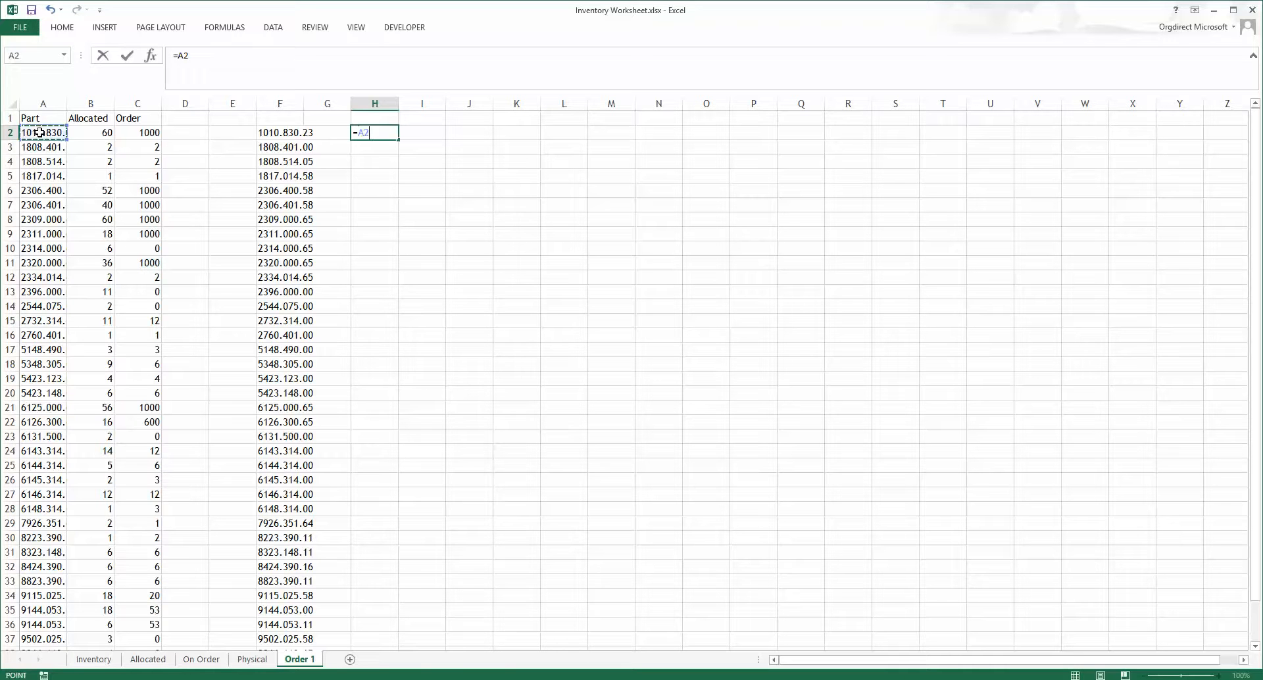
text(=)
click(276, 133)
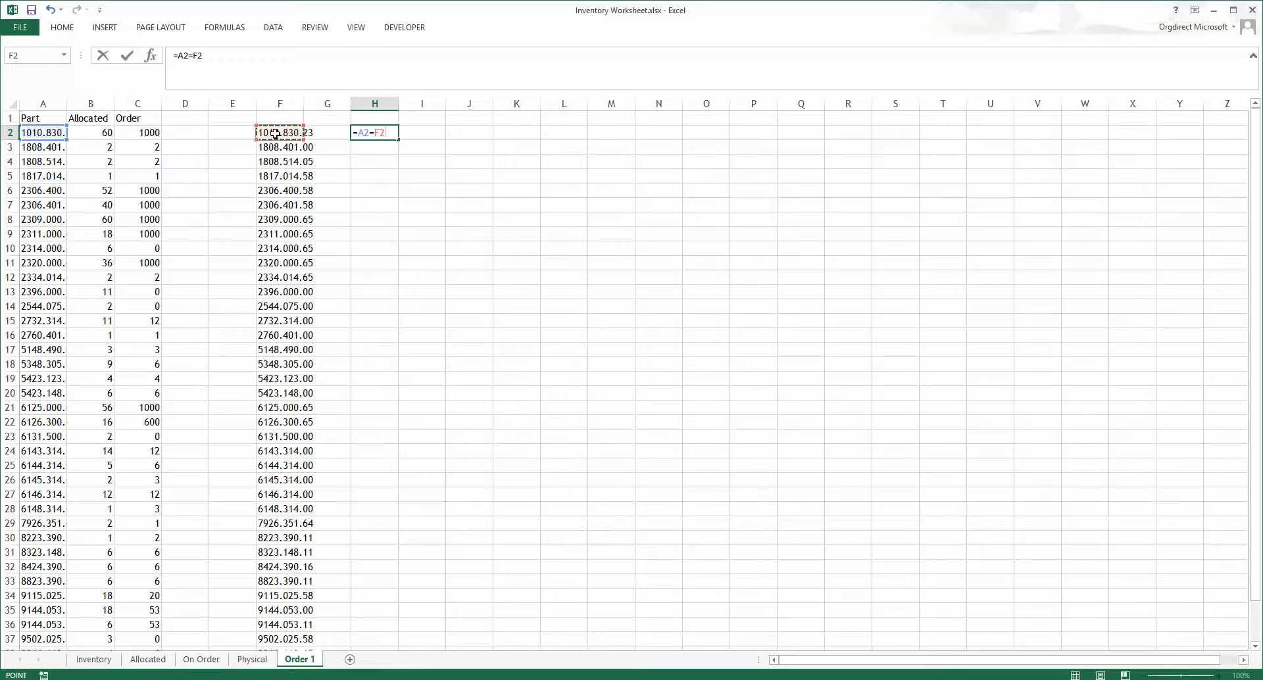
key(Return)
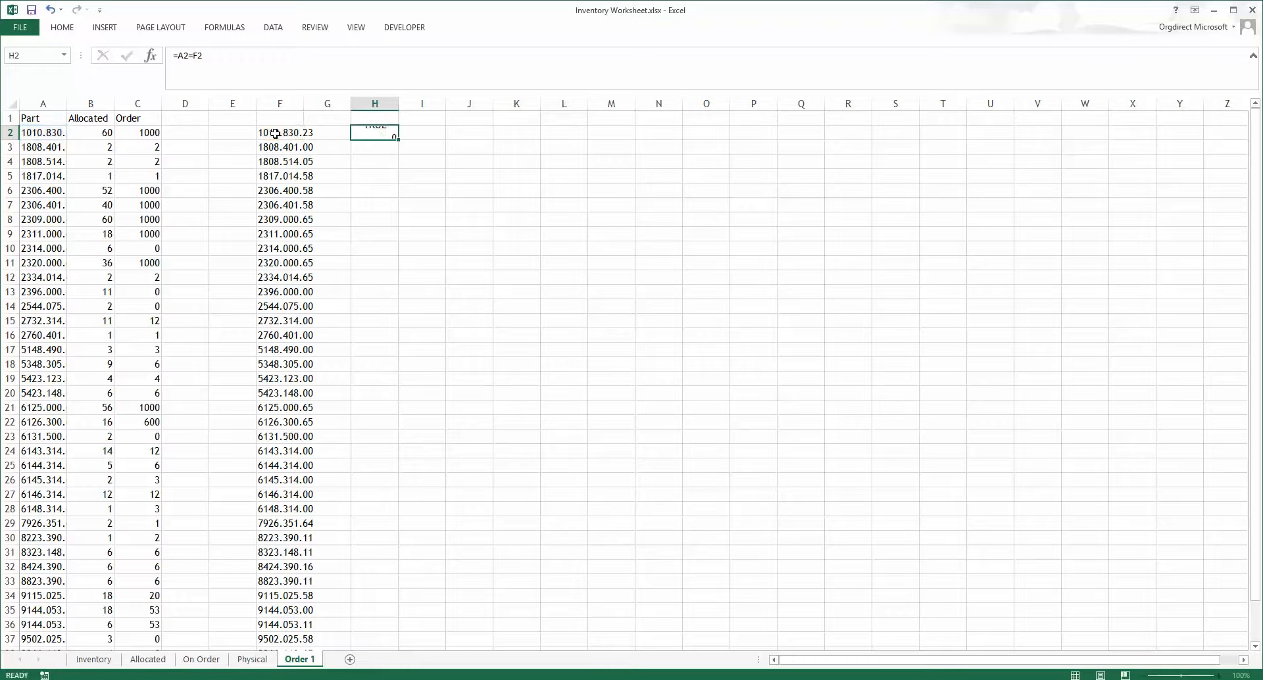
click(376, 131)
mouse_move(397, 139)
mouse_down()
mouse_move(379, 663)
mouse_move(393, 611)
mouse_move(386, 625)
mouse_move(349, 626)
mouse_move(384, 633)
mouse_up()
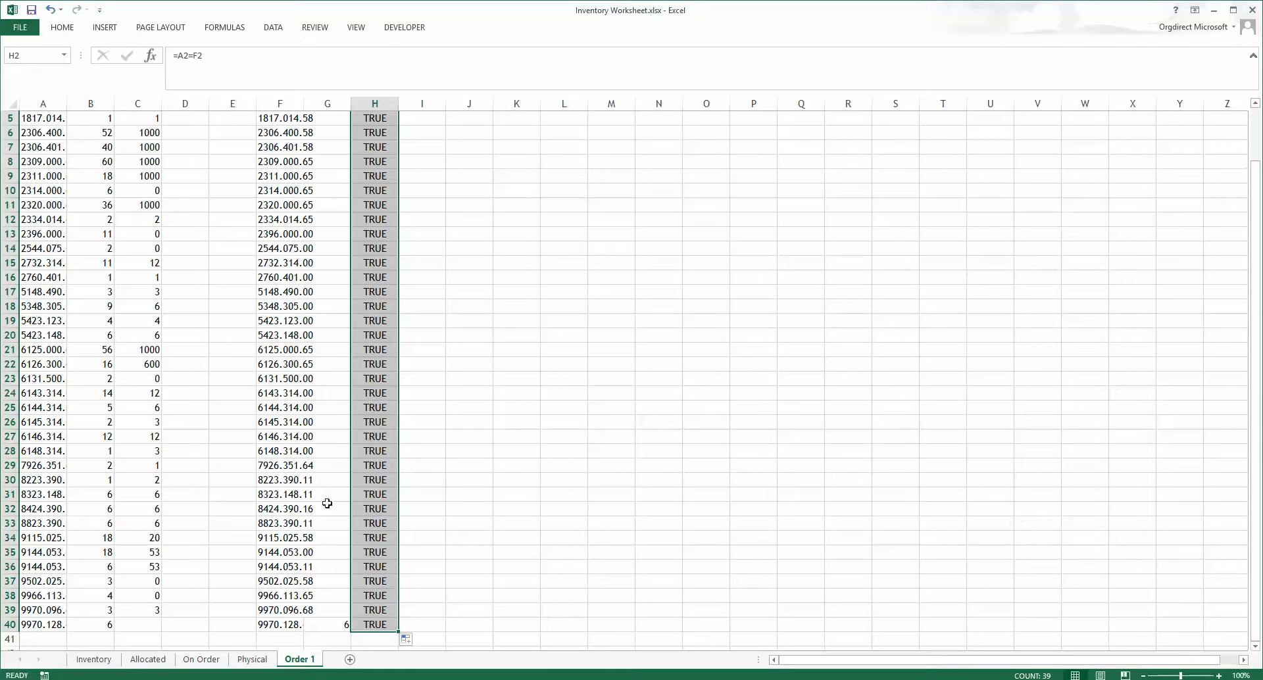
Step: Copy the quantity in G40 into the Order column at C40
click(338, 626)
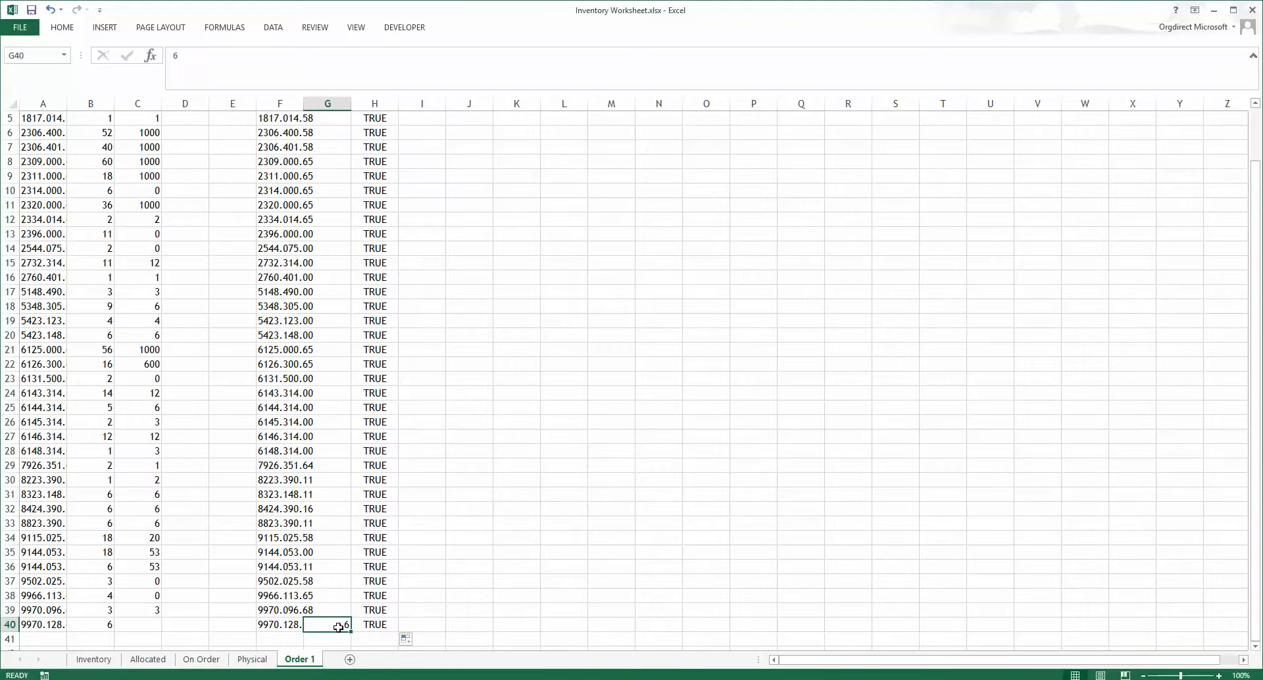
key(ctrl+c)
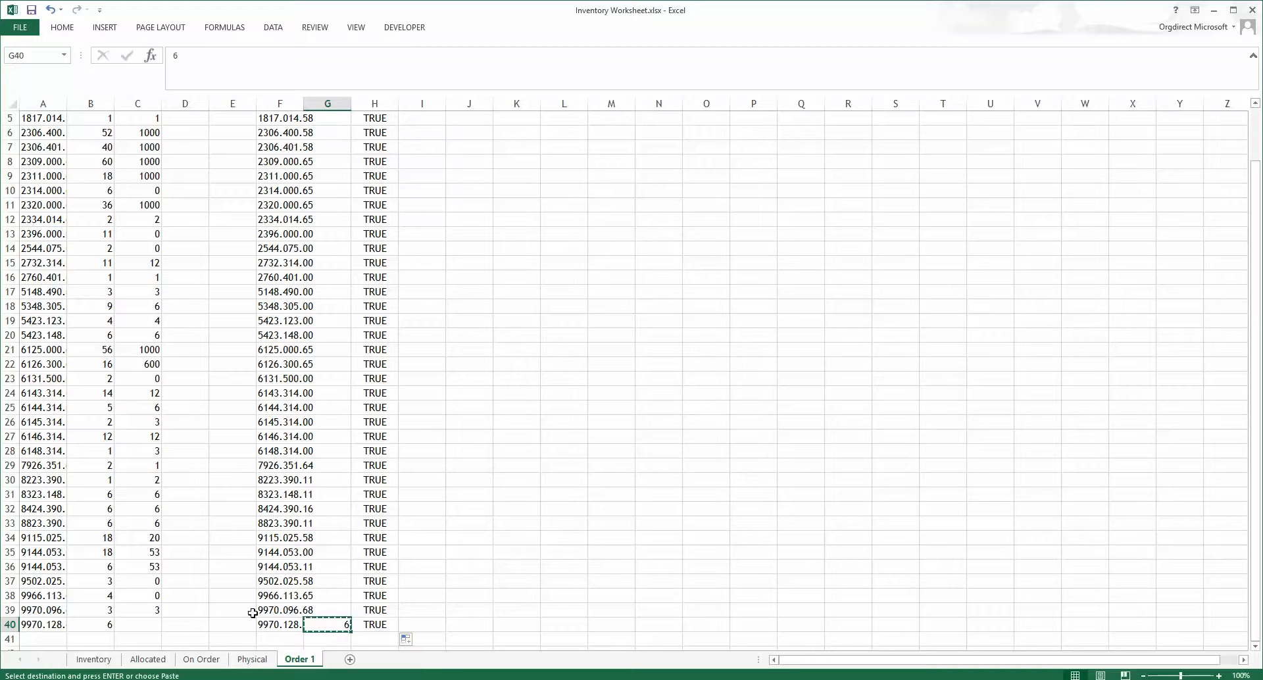
click(149, 624)
key(Return)
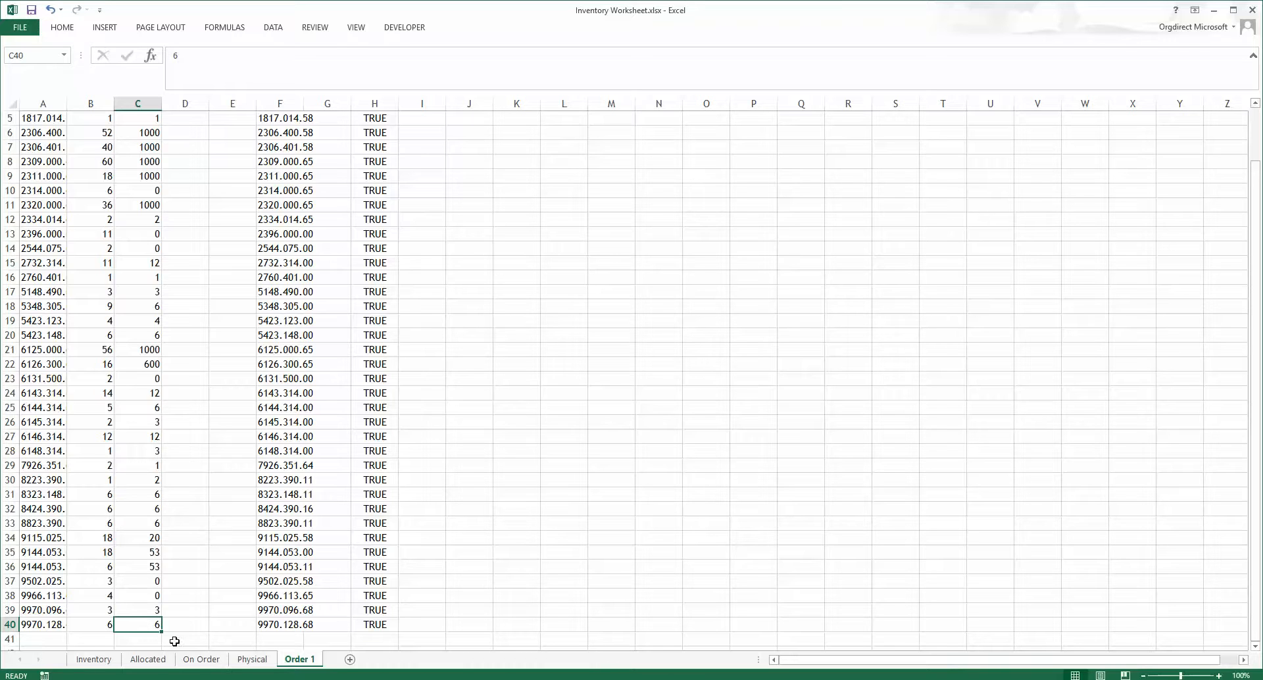
Step: Select A2:E40 and define a range name for it using the customer's abbreviated name
mouse_move(225, 627)
mouse_down()
mouse_move(175, 609)
mouse_move(105, 552)
mouse_move(40, 111)
mouse_move(37, 137)
mouse_up()
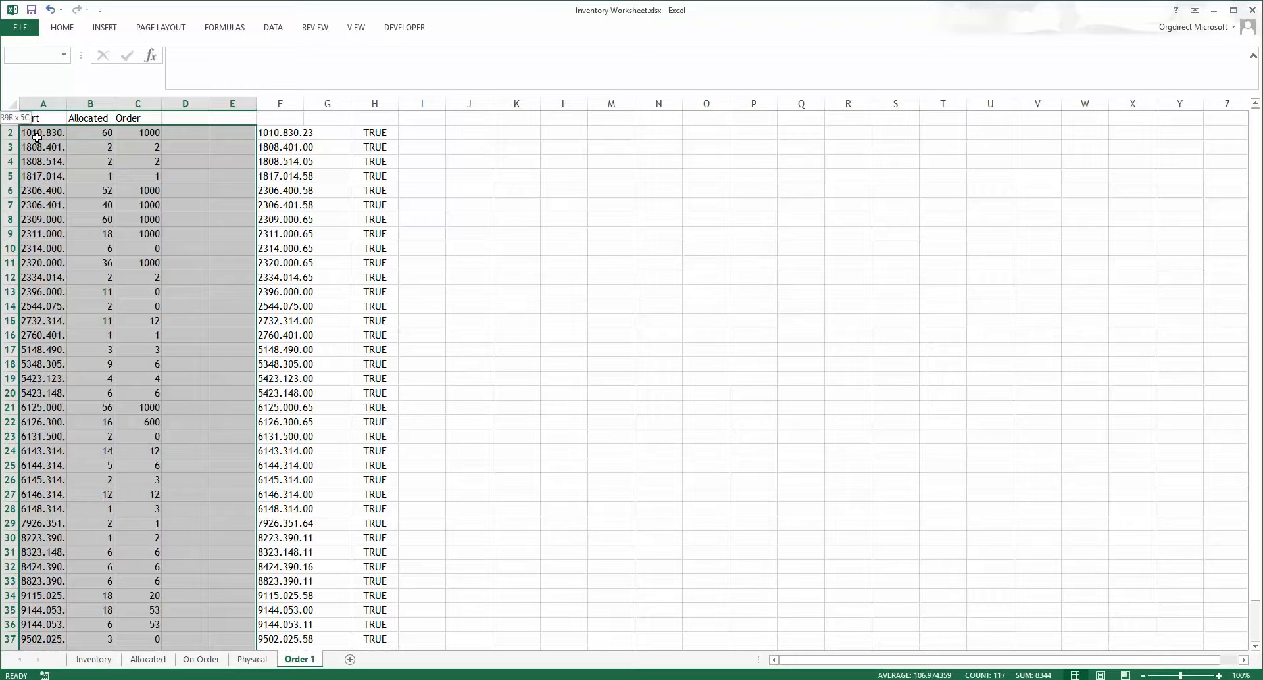
drag(37, 136, 37, 137)
click(27, 56)
scroll(134, 240, down, 7)
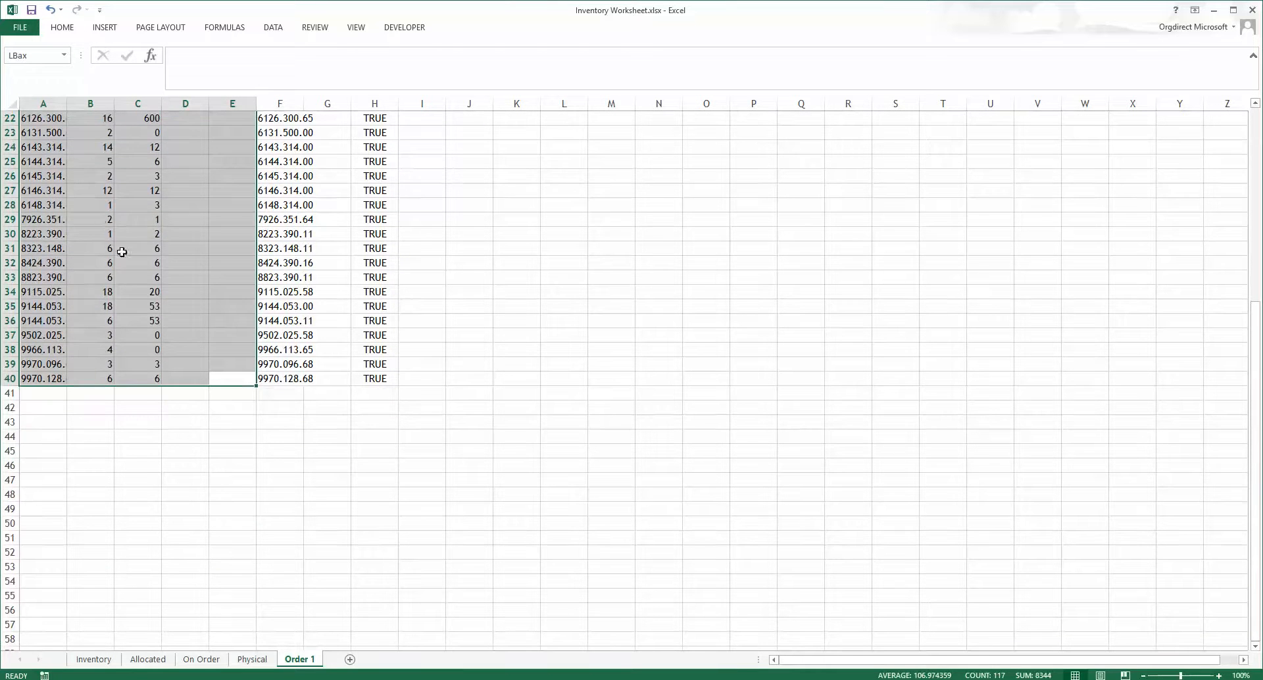
click(148, 264)
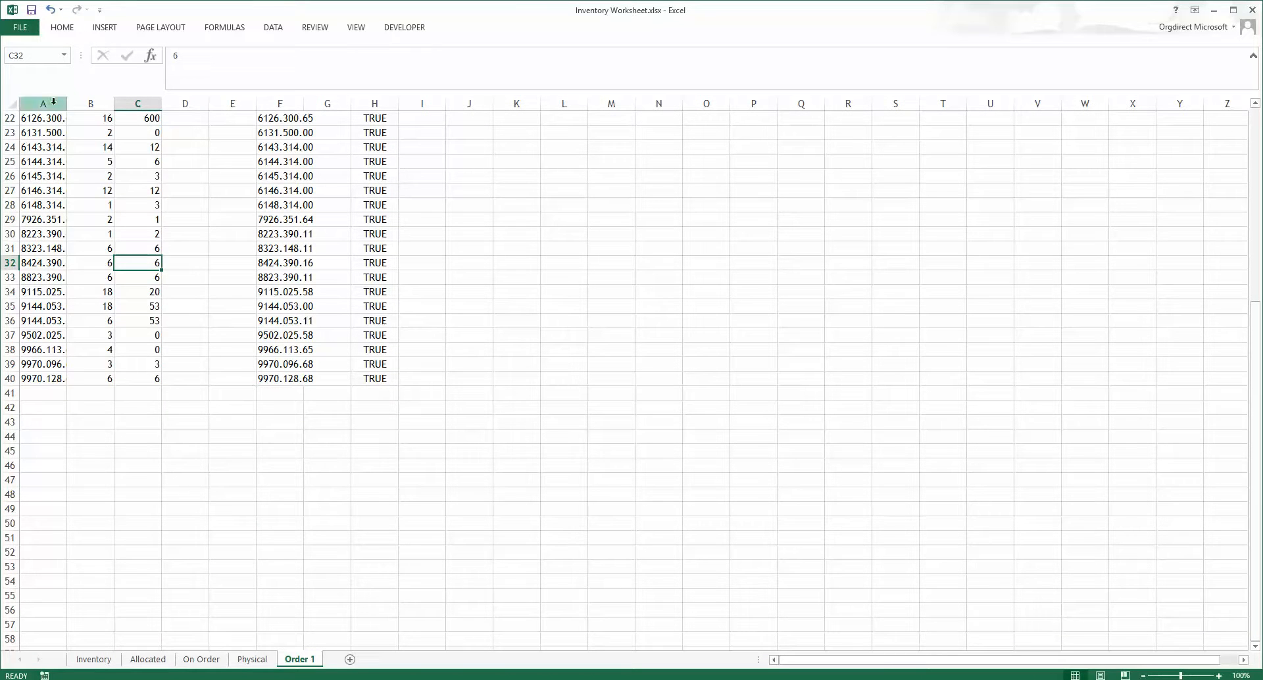
Step: Select the new named range from the name list to check which cells it covers
click(63, 55)
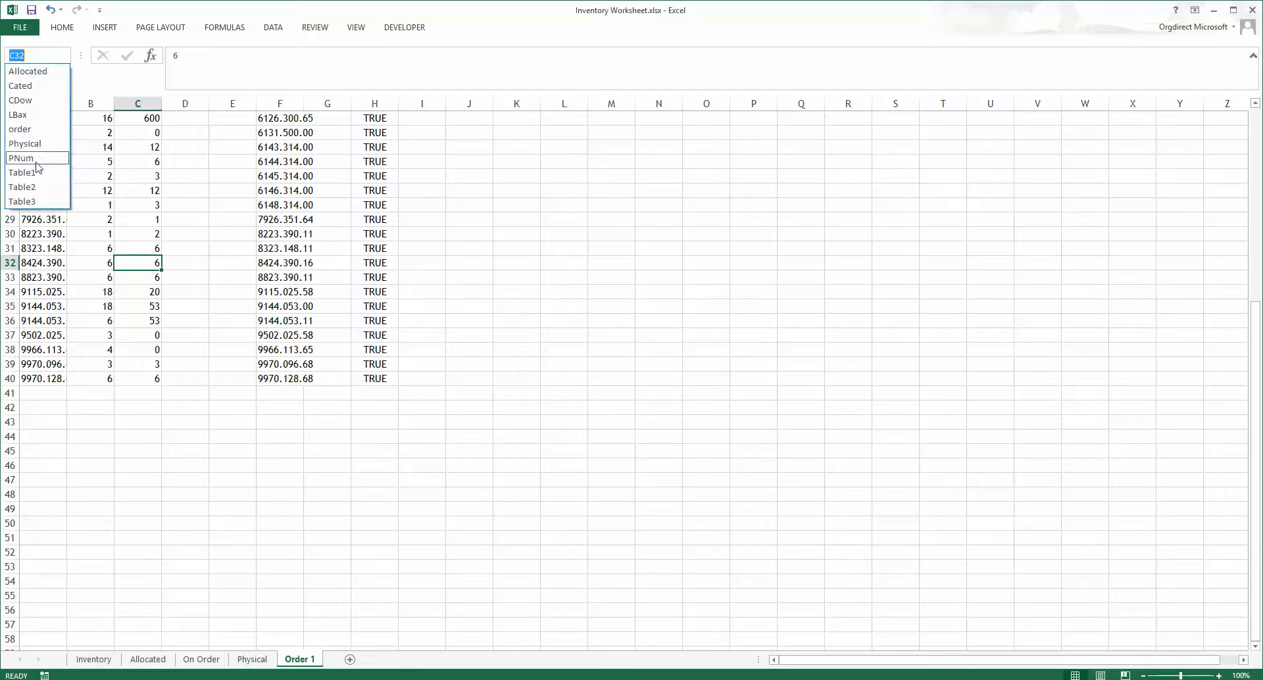
click(19, 114)
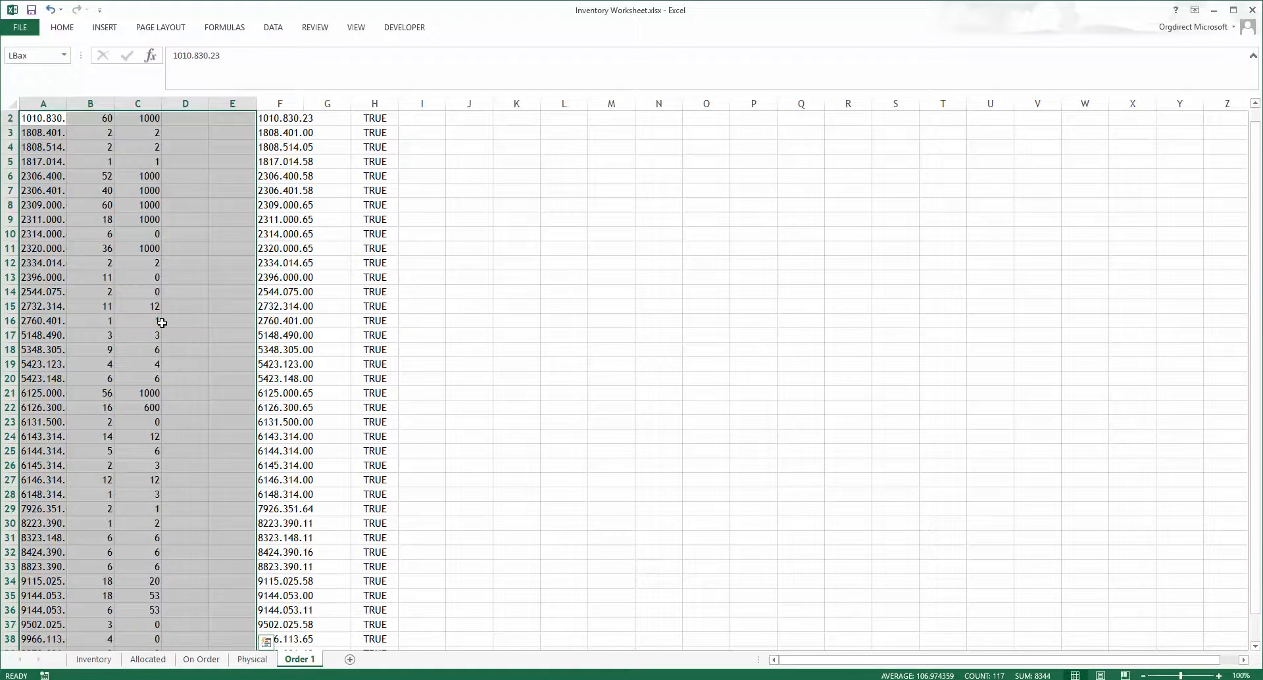
scroll(162, 322, down, 5)
scroll(162, 322, up, 6)
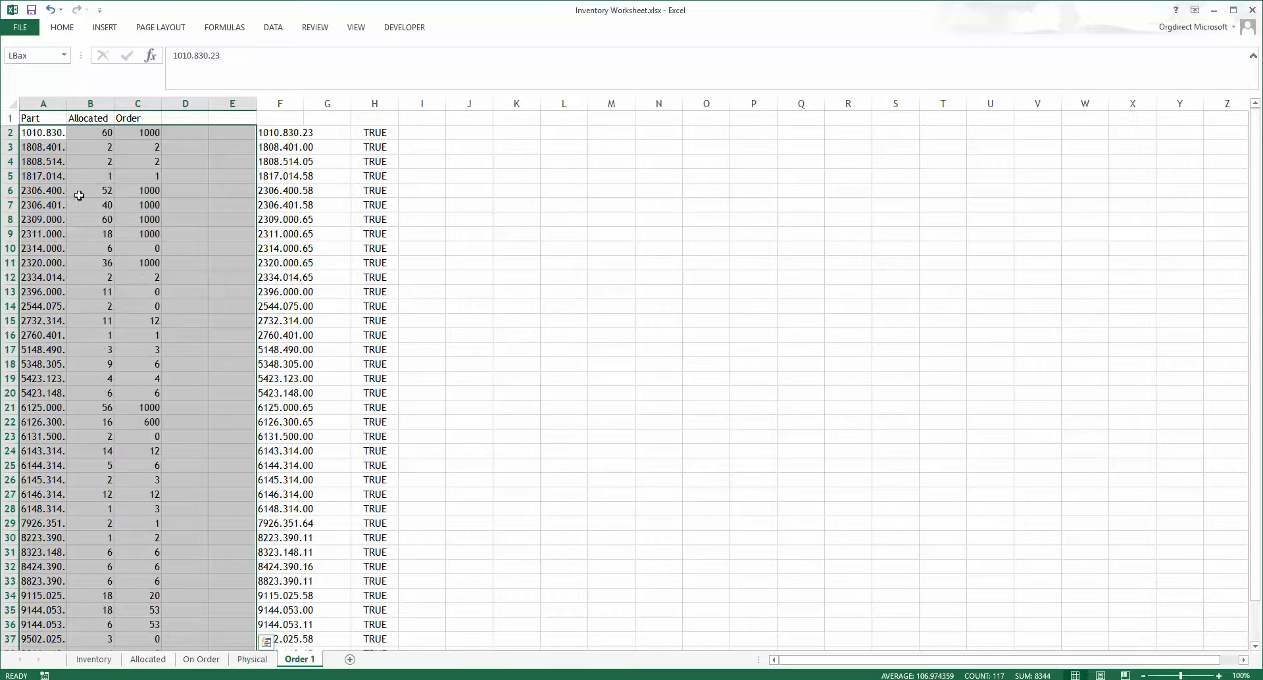
Step: Rename the Order 1 sheet with the customer's name
double_click(301, 659)
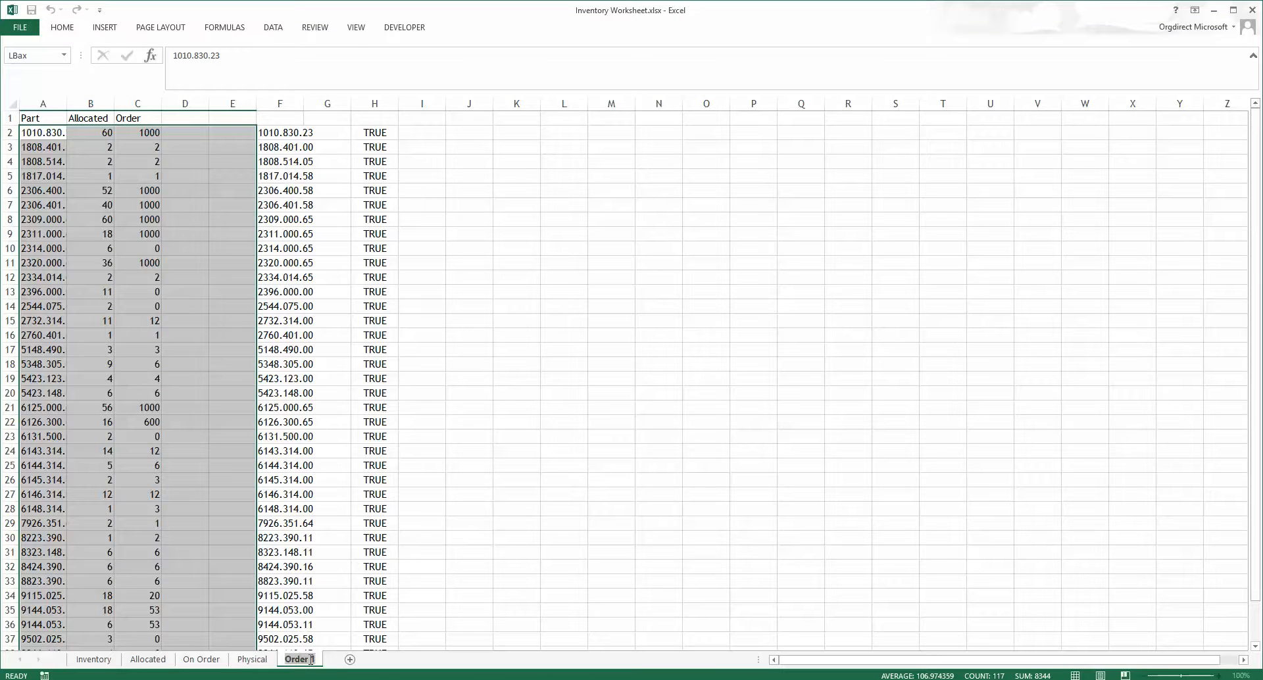
key(Return)
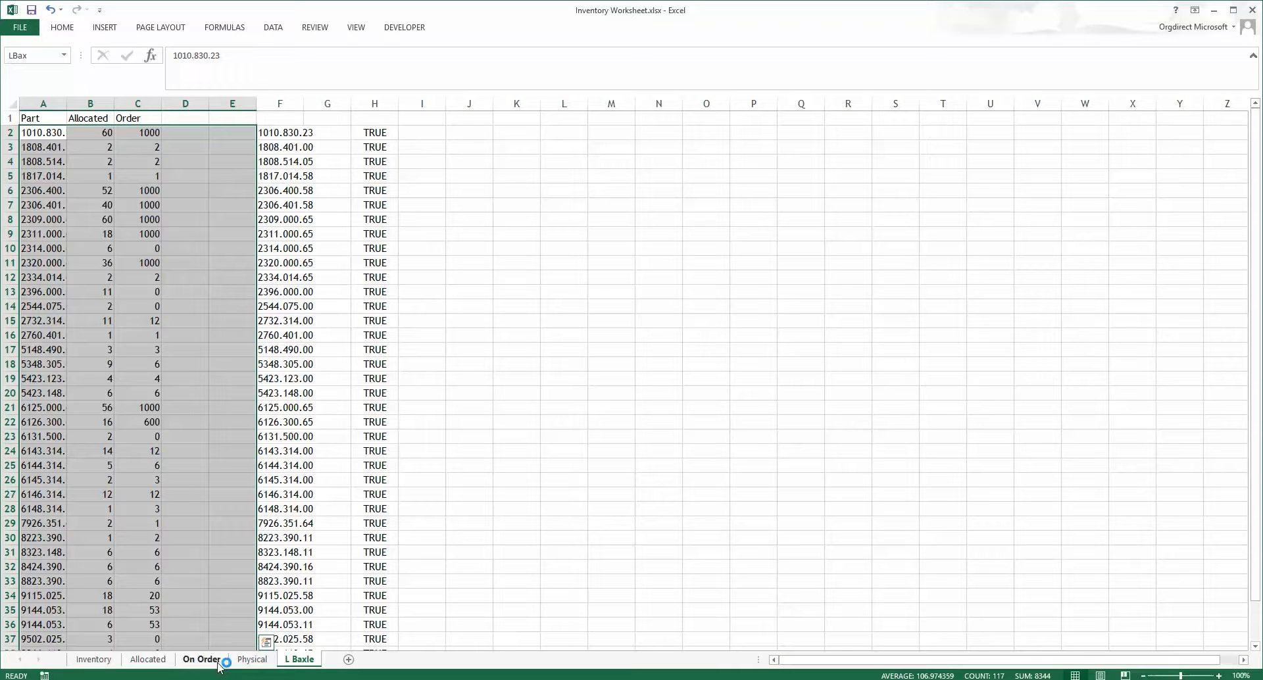
Step: On the Allocated sheet, replace the CDow range in both VLOOKUPs of the F3 order formula with the new customer range name
click(149, 659)
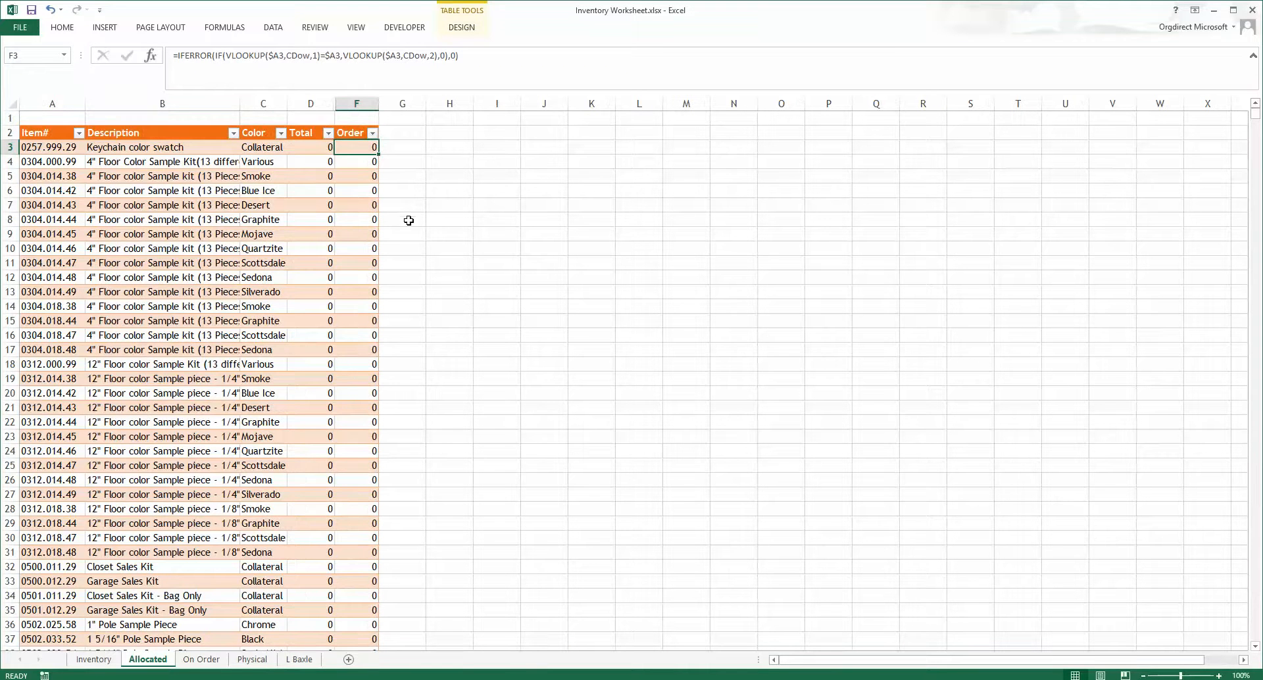
double_click(300, 56)
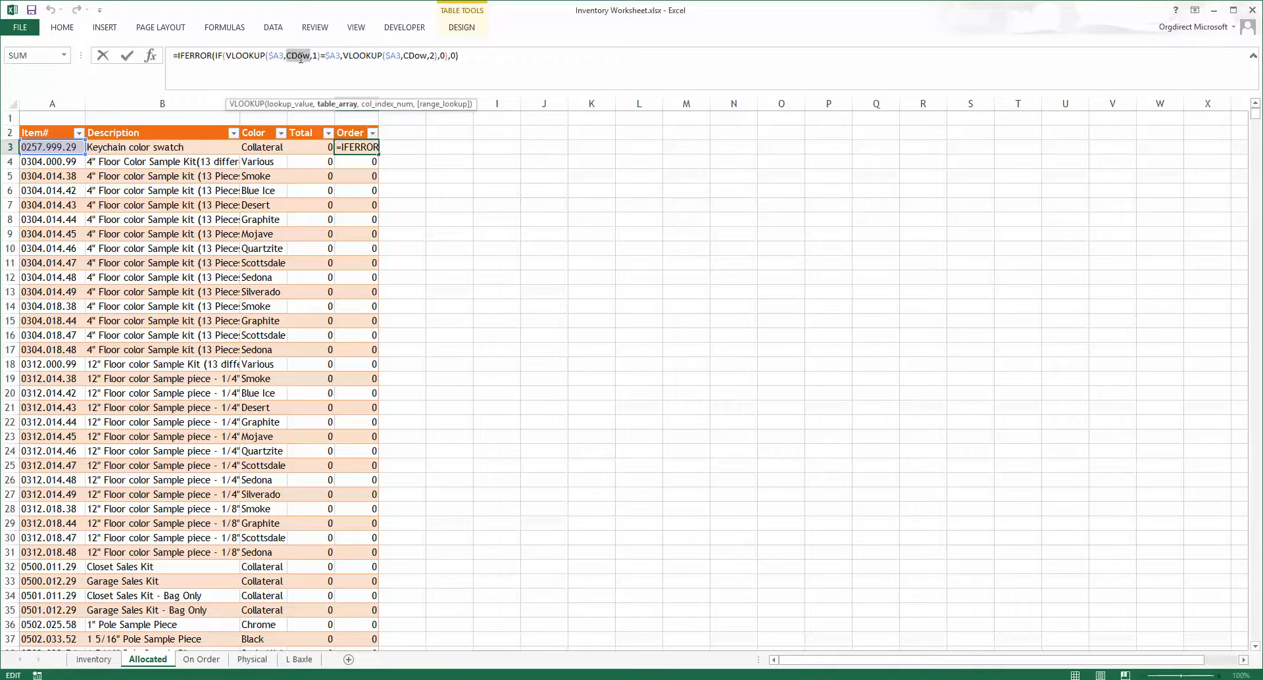
text(lb)
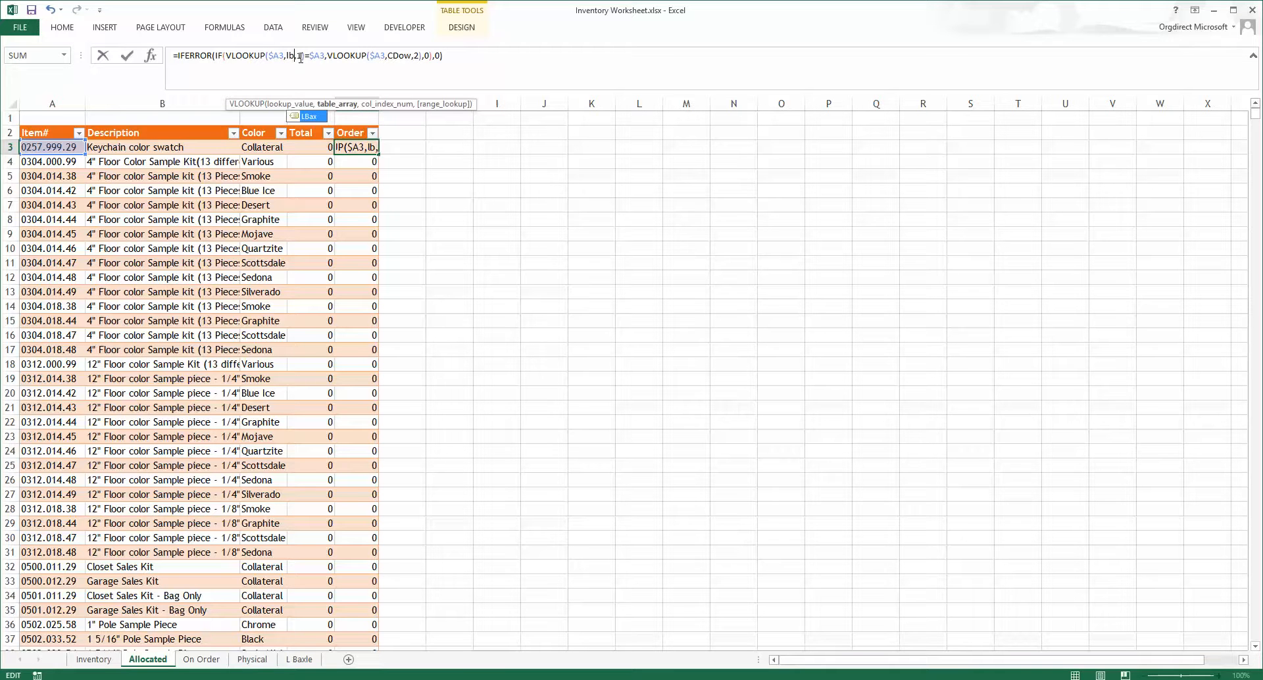
click(314, 117)
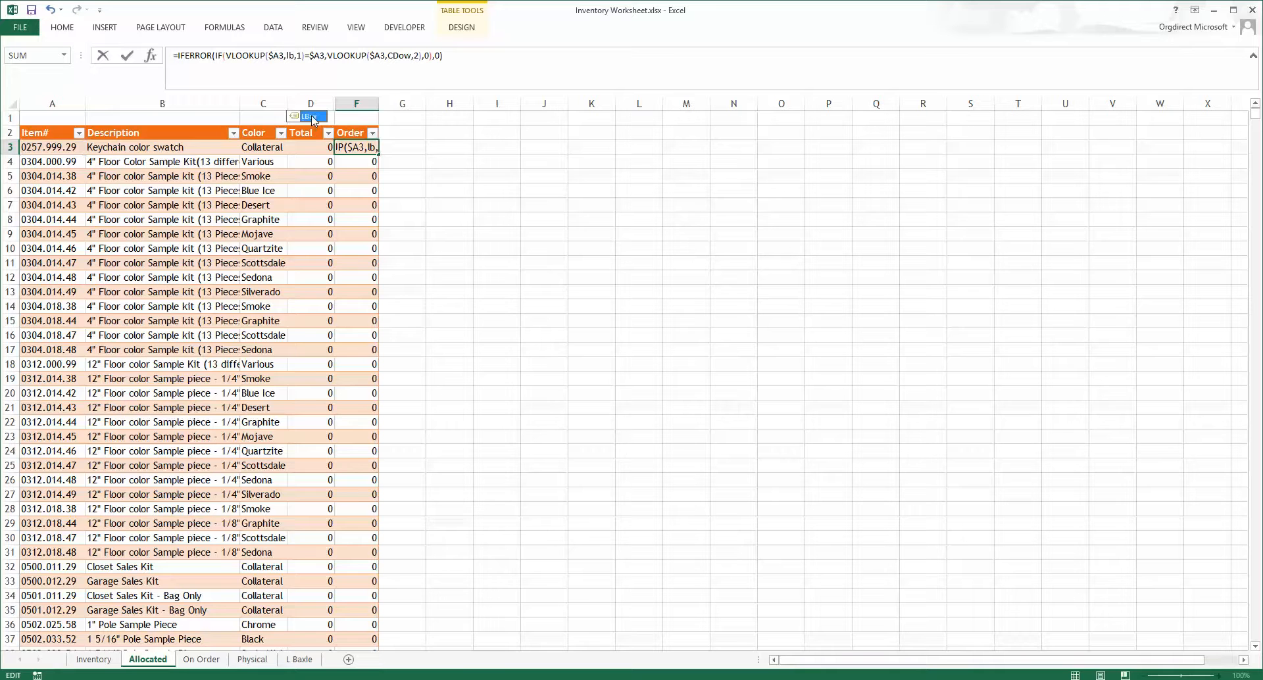
click(302, 57)
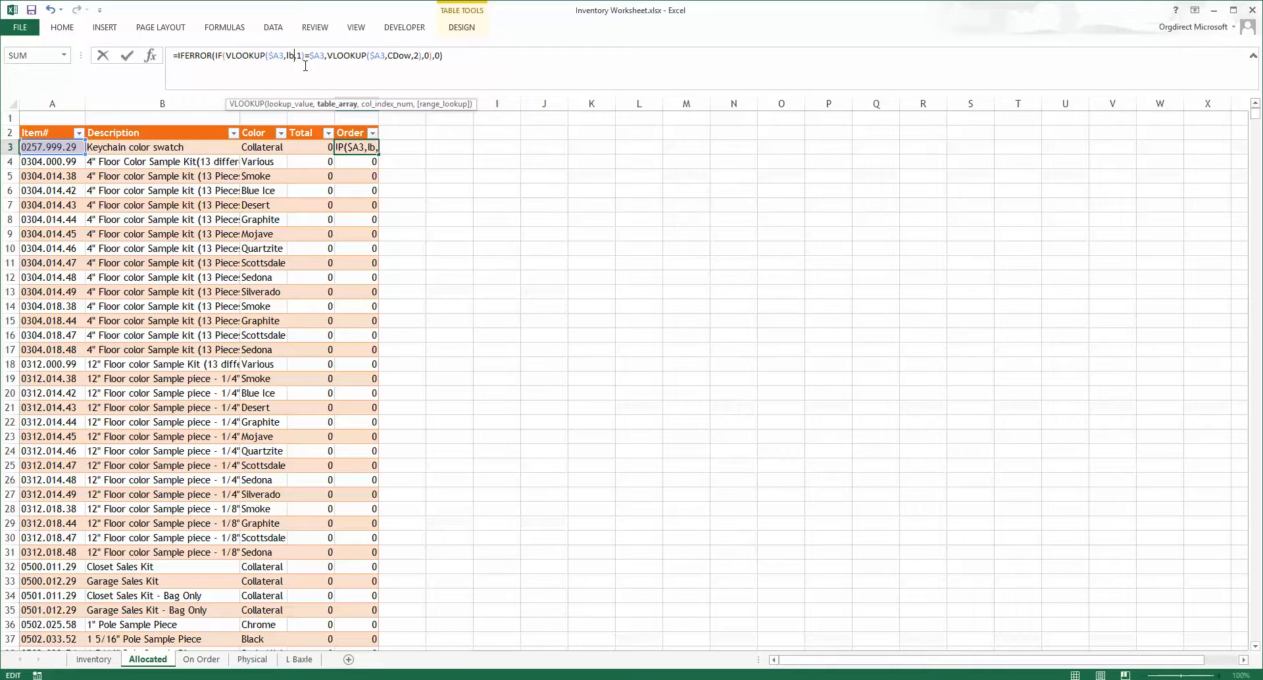
text(a)
key(Tab)
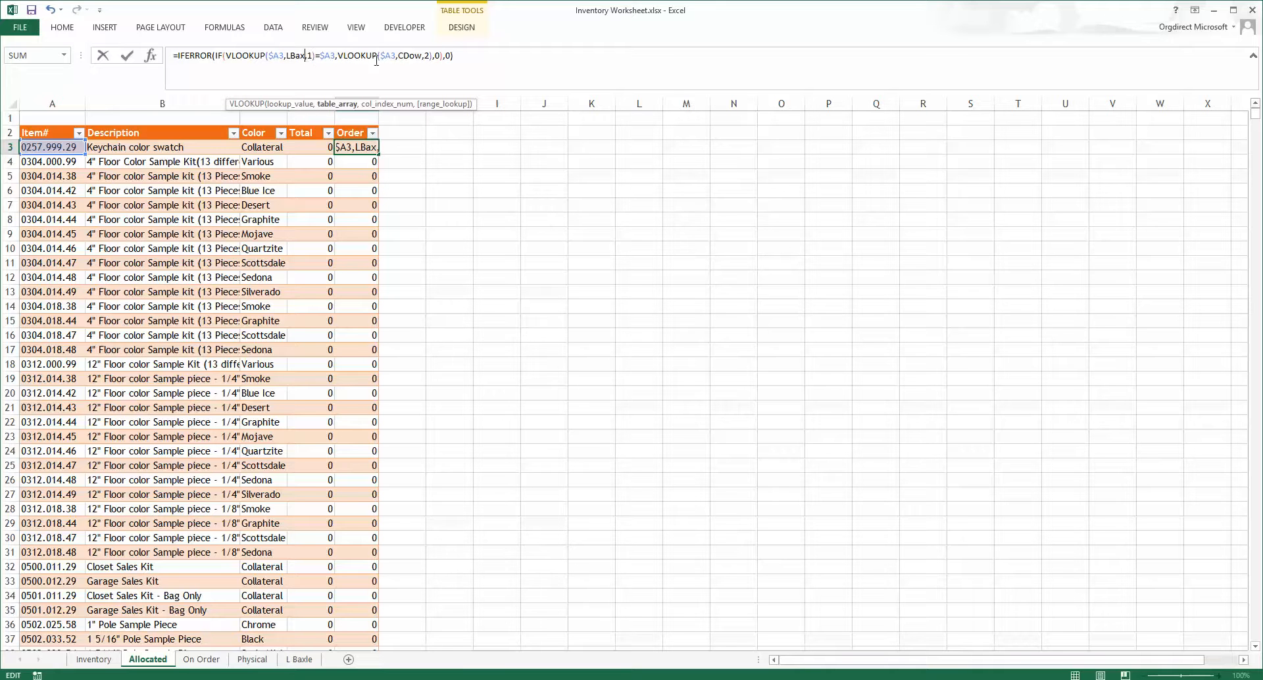
double_click(405, 56)
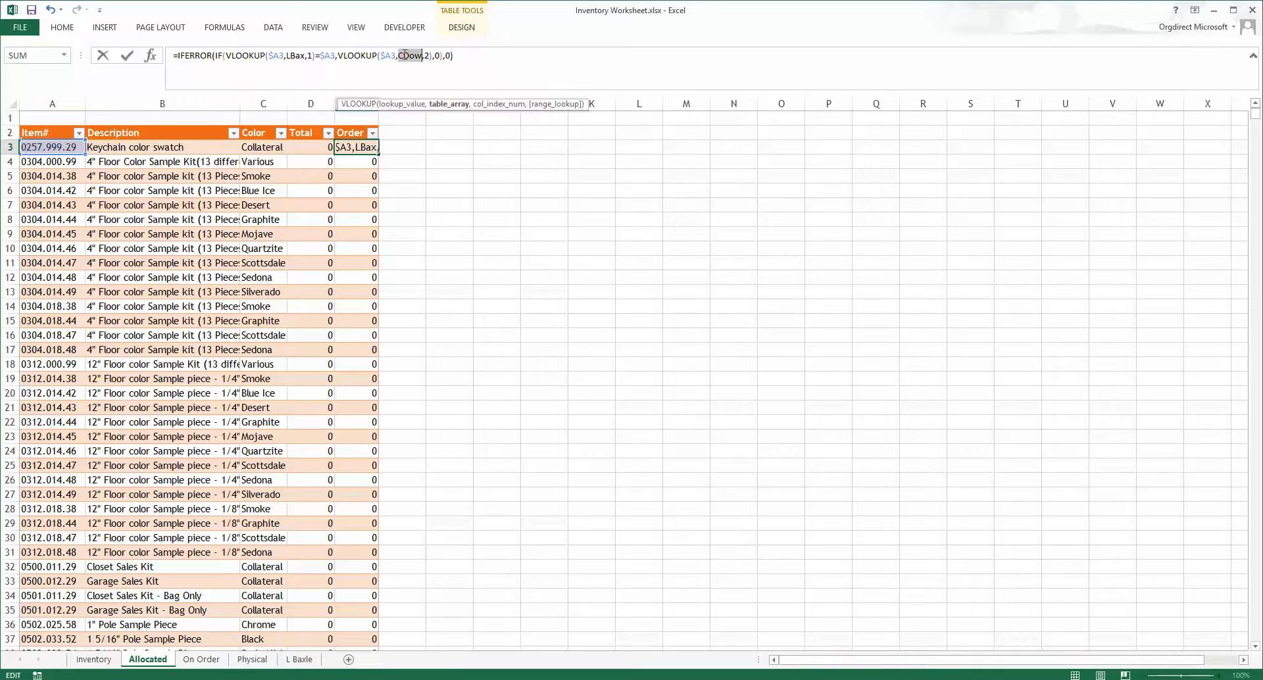
text(ls)
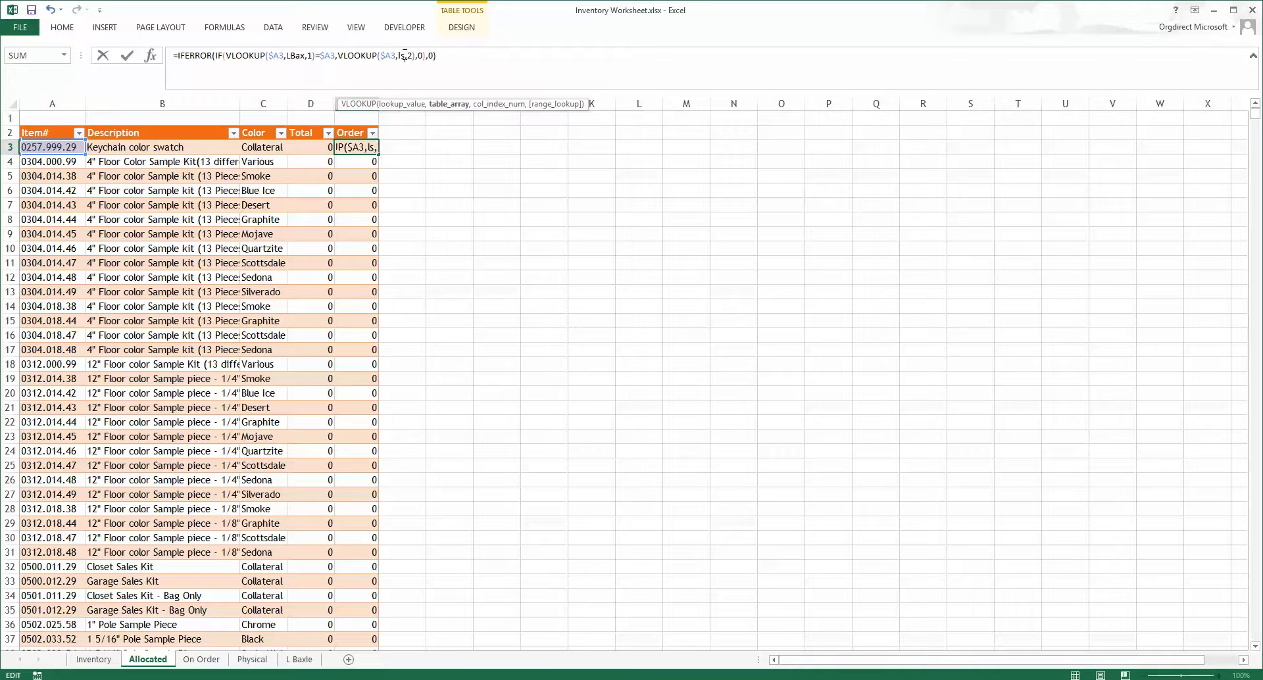
key(BackSpace)
text(b)
key(Tab)
key(Return)
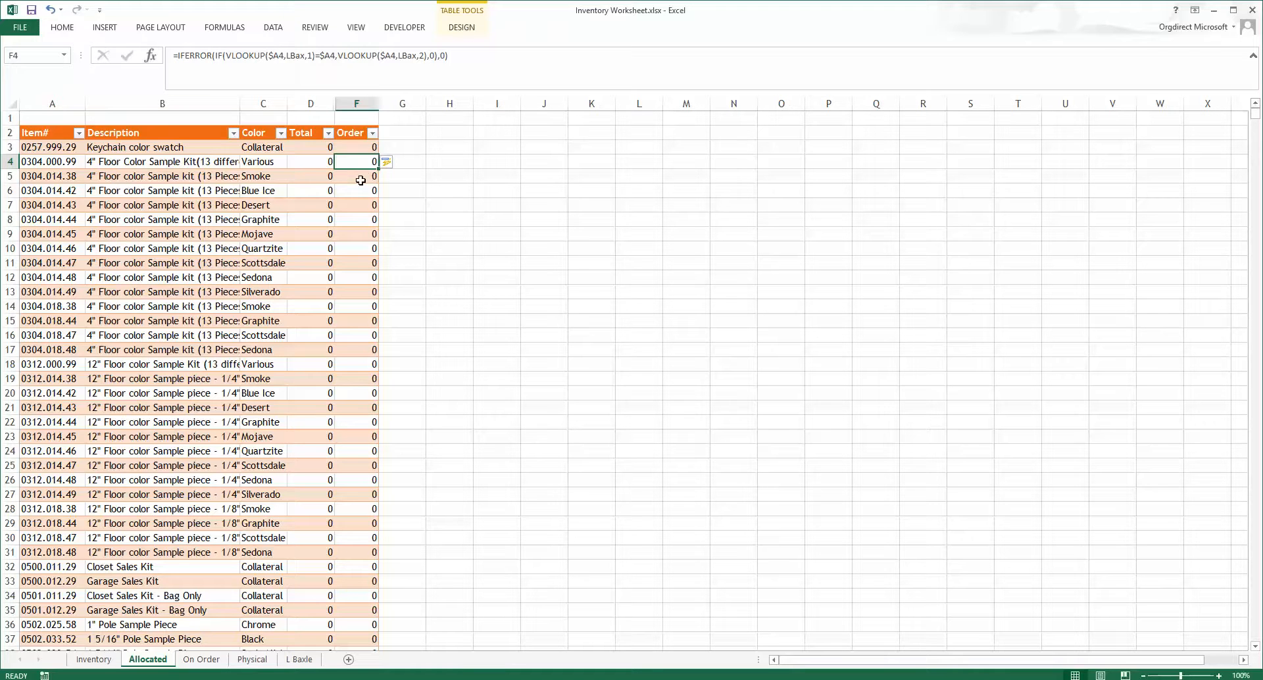
Step: Rename the Order column heading in F2 of the Allocated sheet with the customer's name
click(360, 178)
click(360, 190)
click(361, 204)
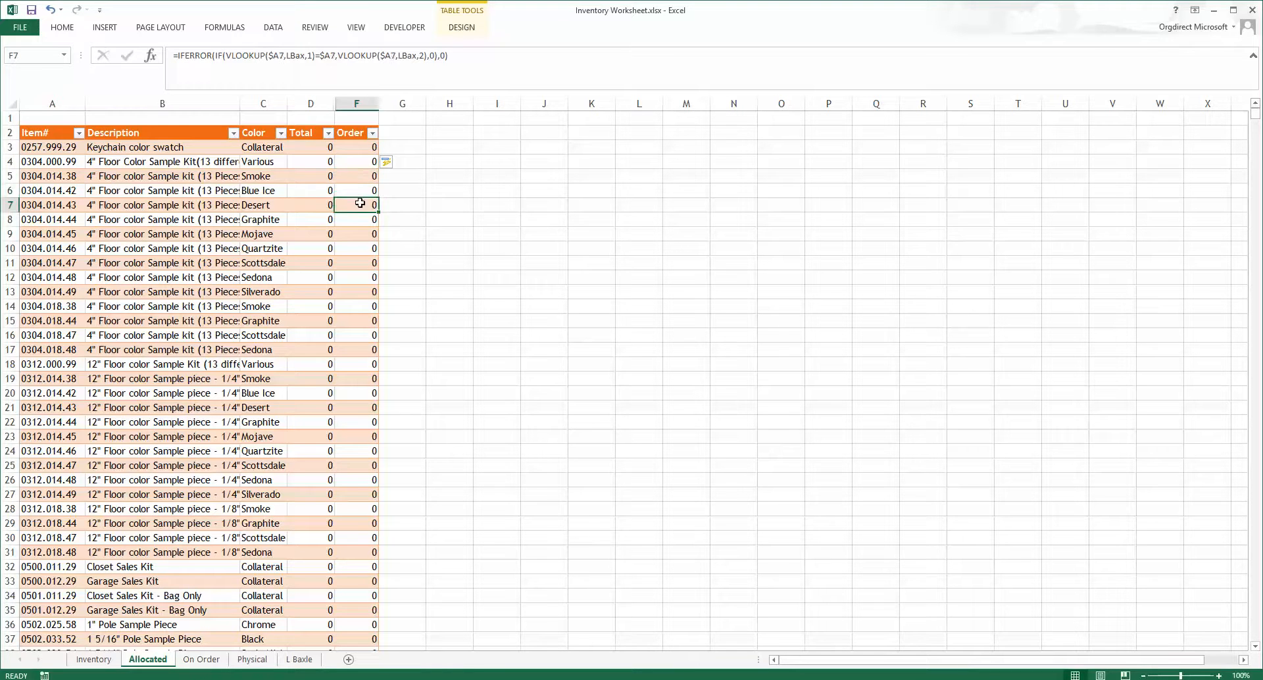
click(354, 135)
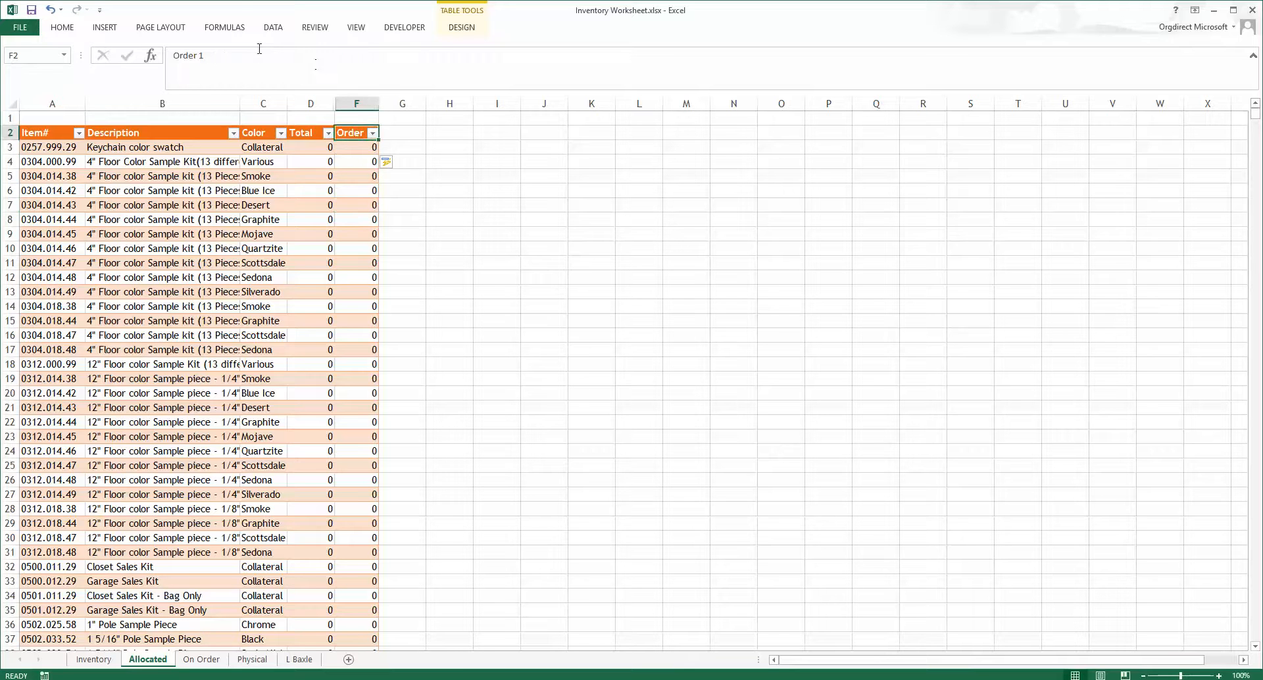
drag(257, 54, 161, 59)
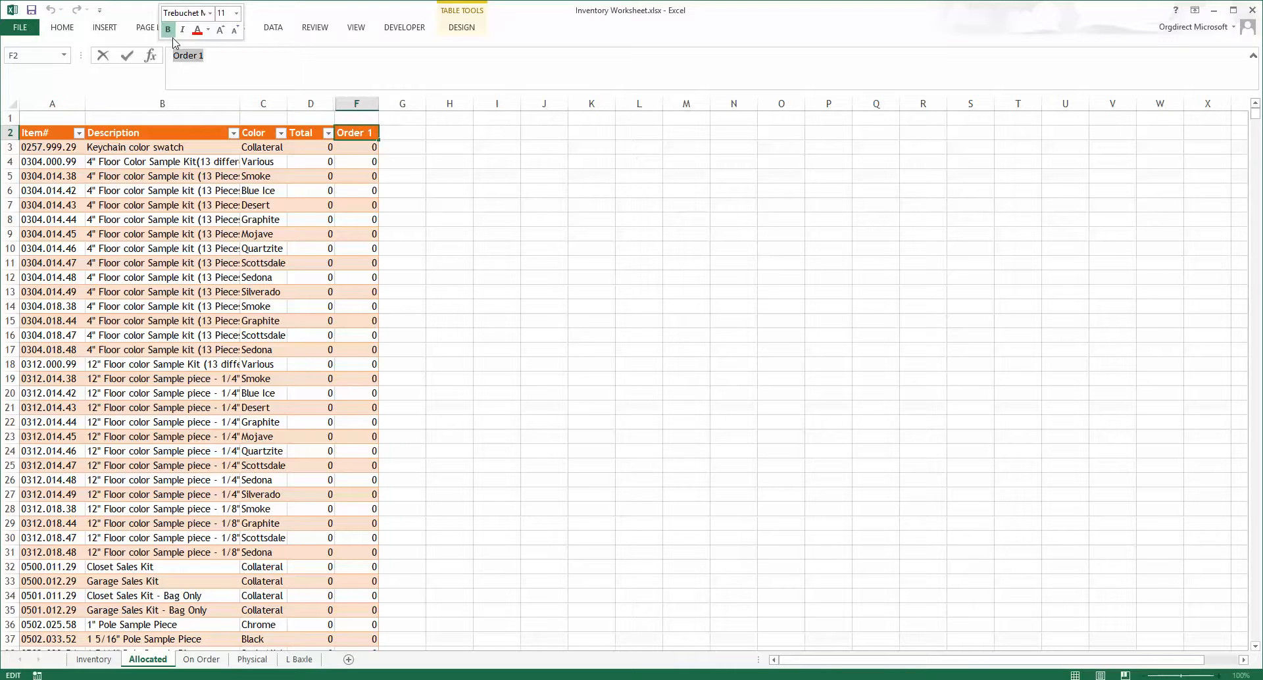
text(Lind)
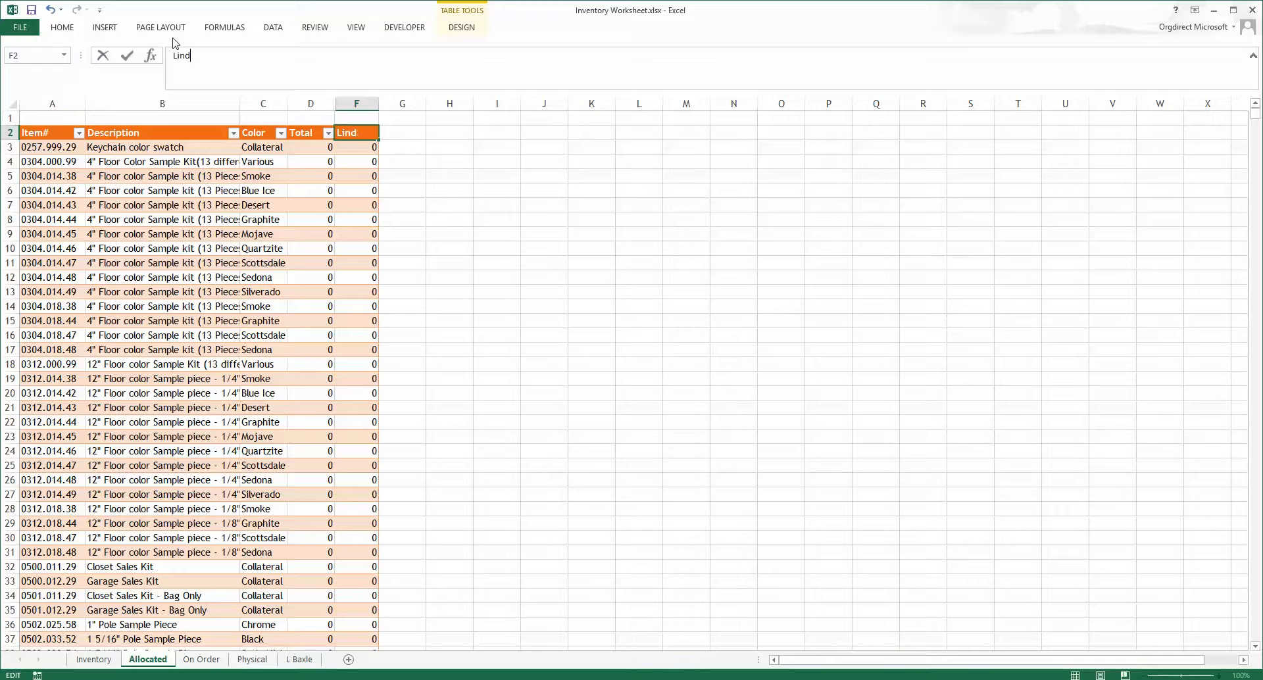
key(BackSpace)
key(BackSpace)
key(BackSpace)
key(Return)
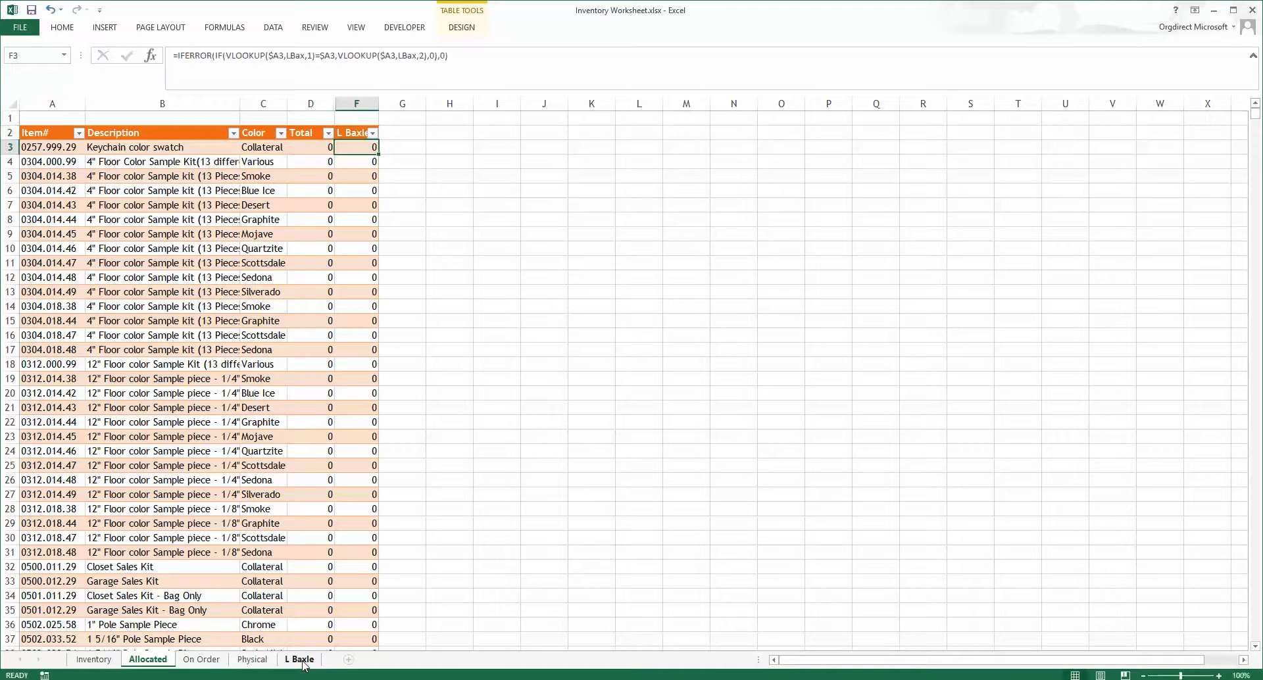
Step: Rename the customer sheet tab with the customer's full name and open the On Order sheet
click(304, 659)
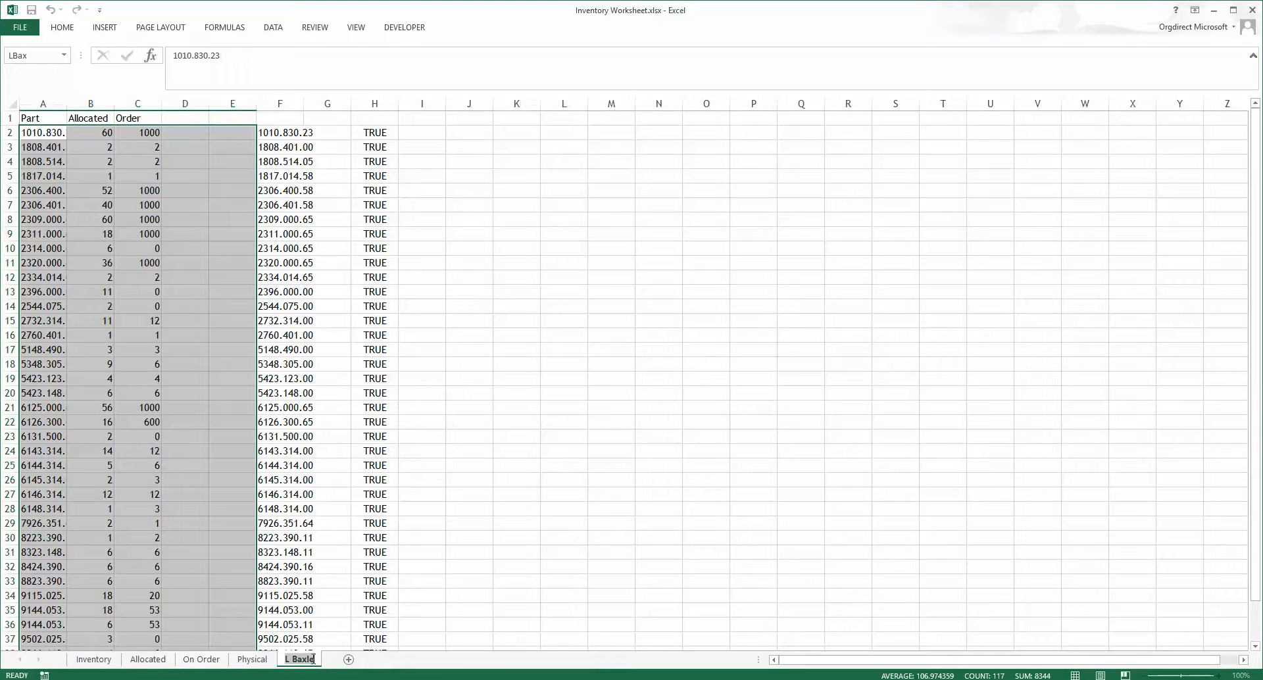
key(BackSpace)
key(Return)
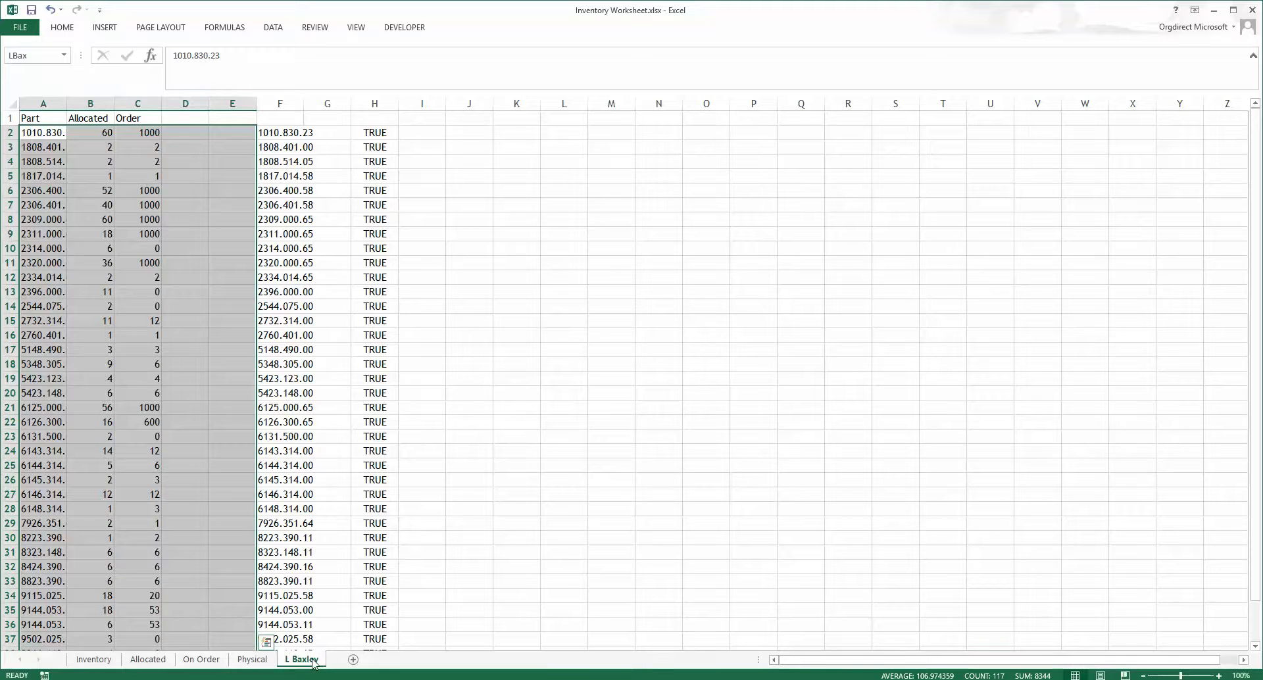
click(201, 659)
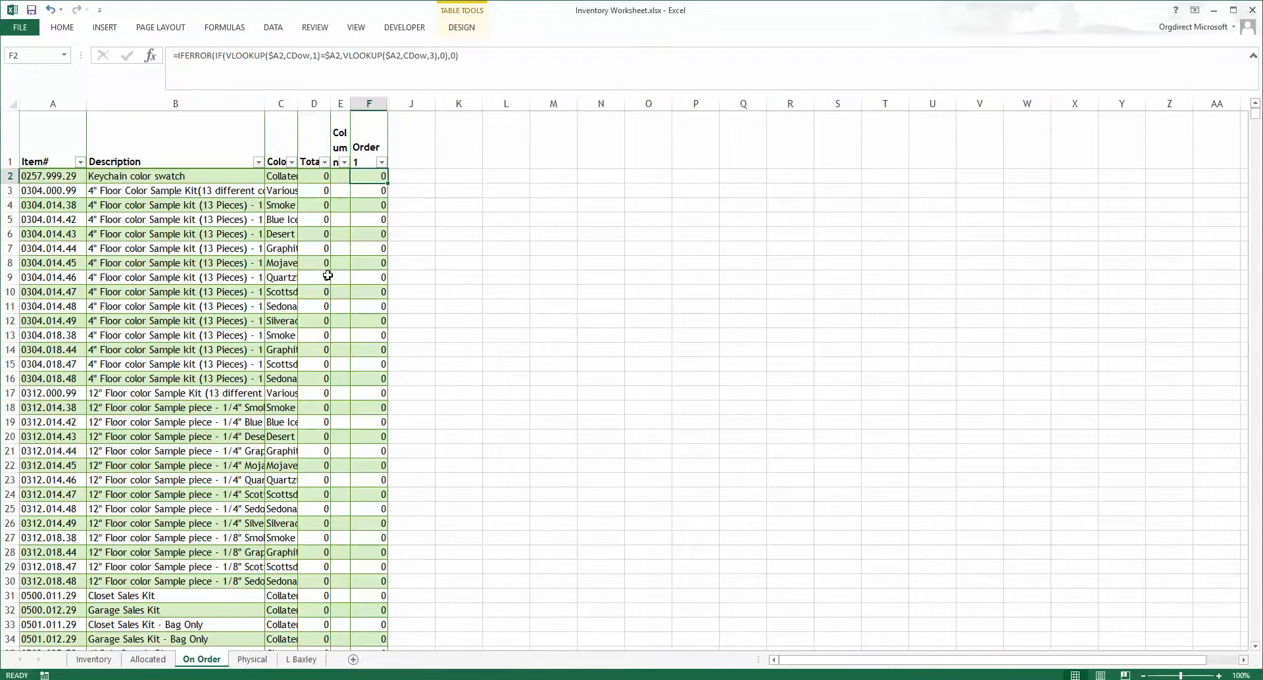
Step: On the On Order sheet, rename the Order 1 column heading in F1 with the customer's name
click(150, 660)
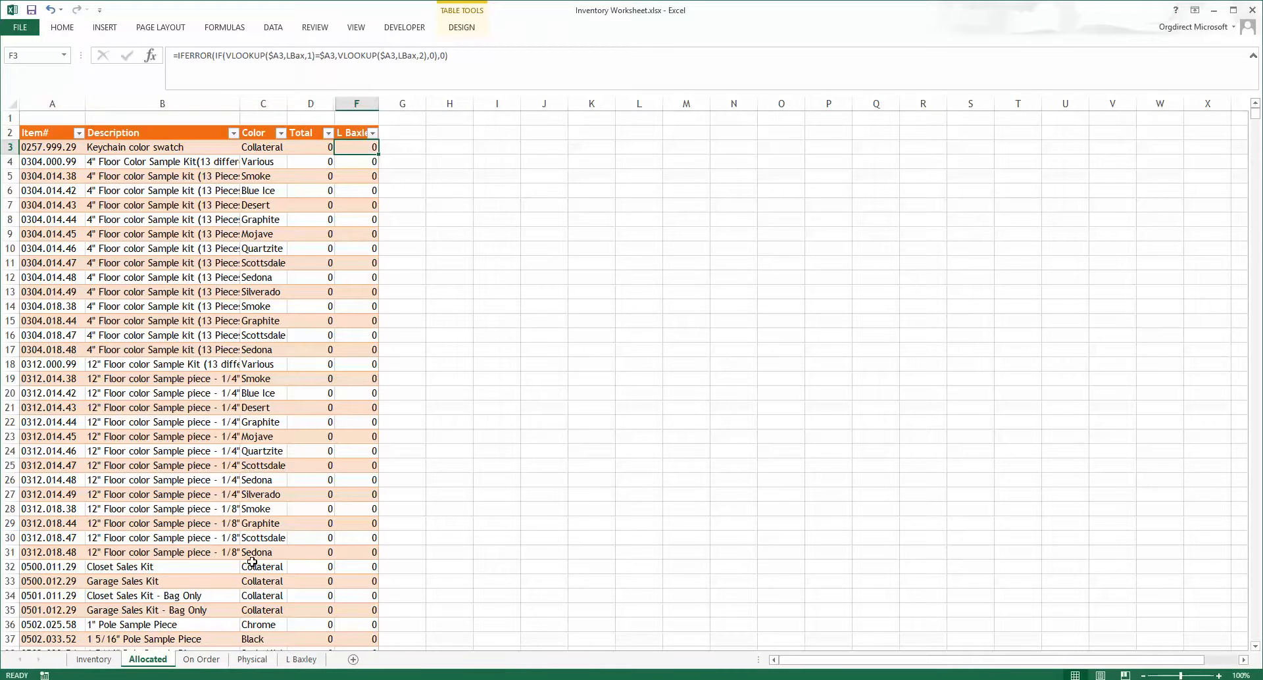
click(201, 659)
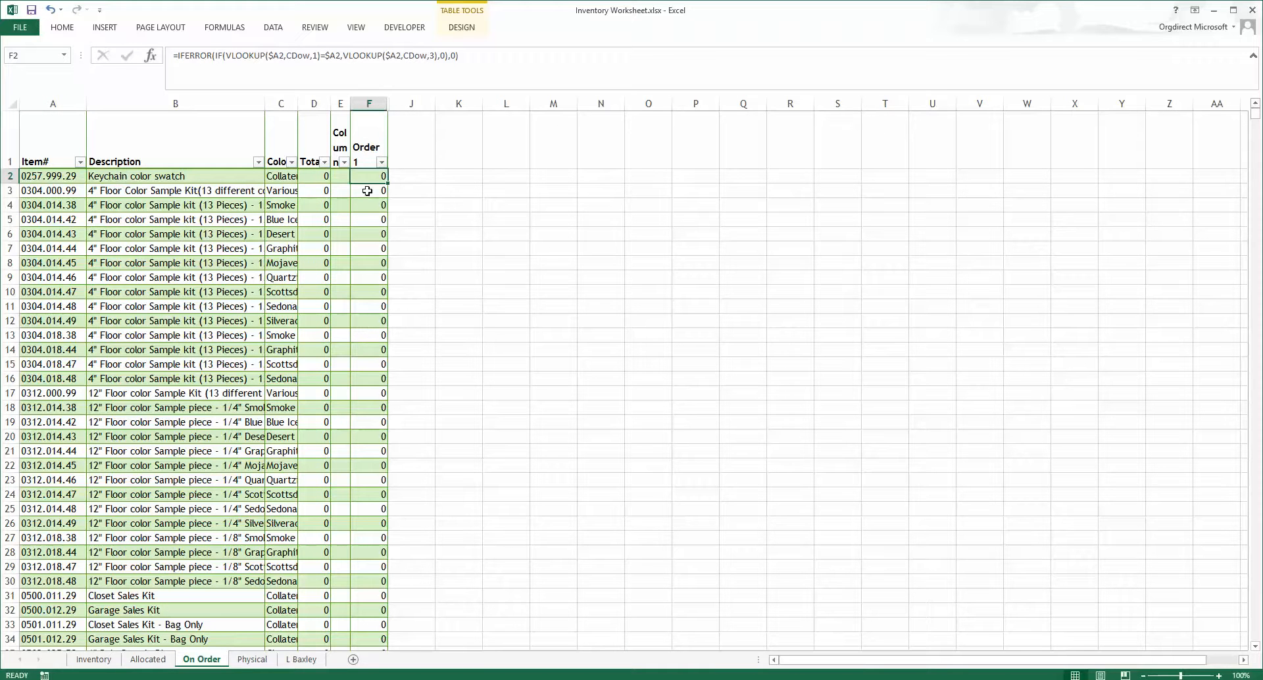
click(368, 148)
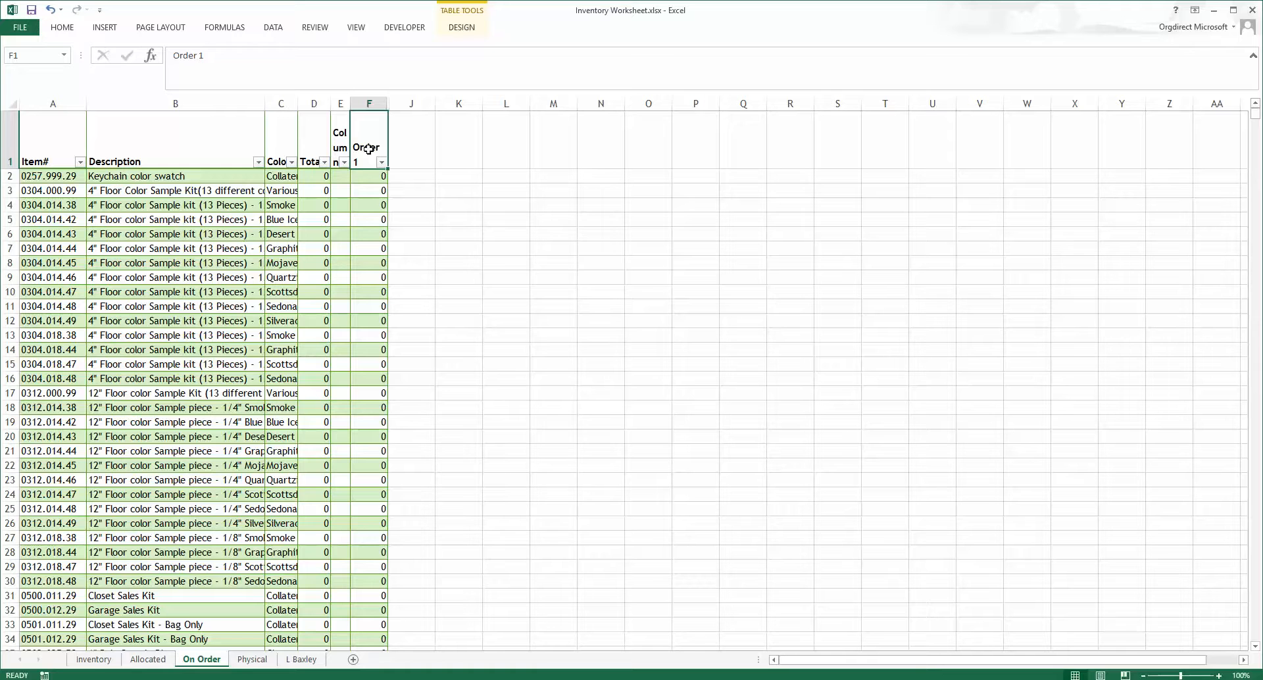
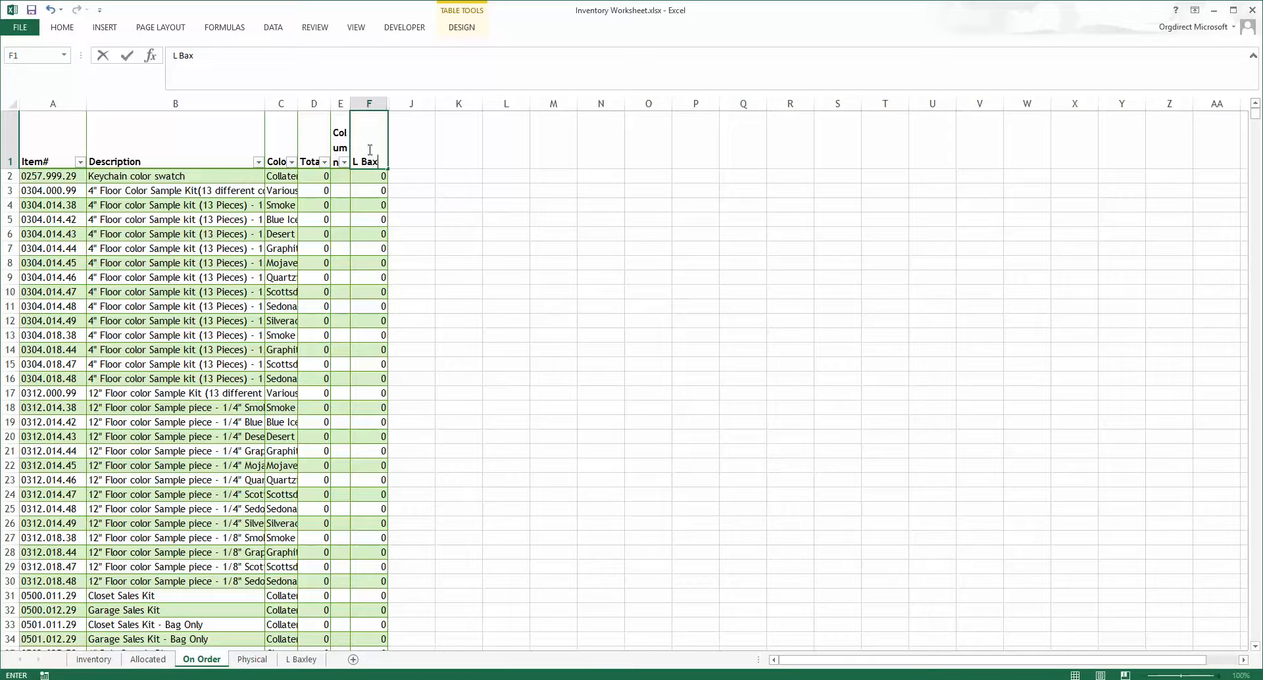
key(Return)
Step: Replace the CDow range in both VLOOKUPs of the F2 formula on the On Order sheet with the new customer range name
double_click(304, 56)
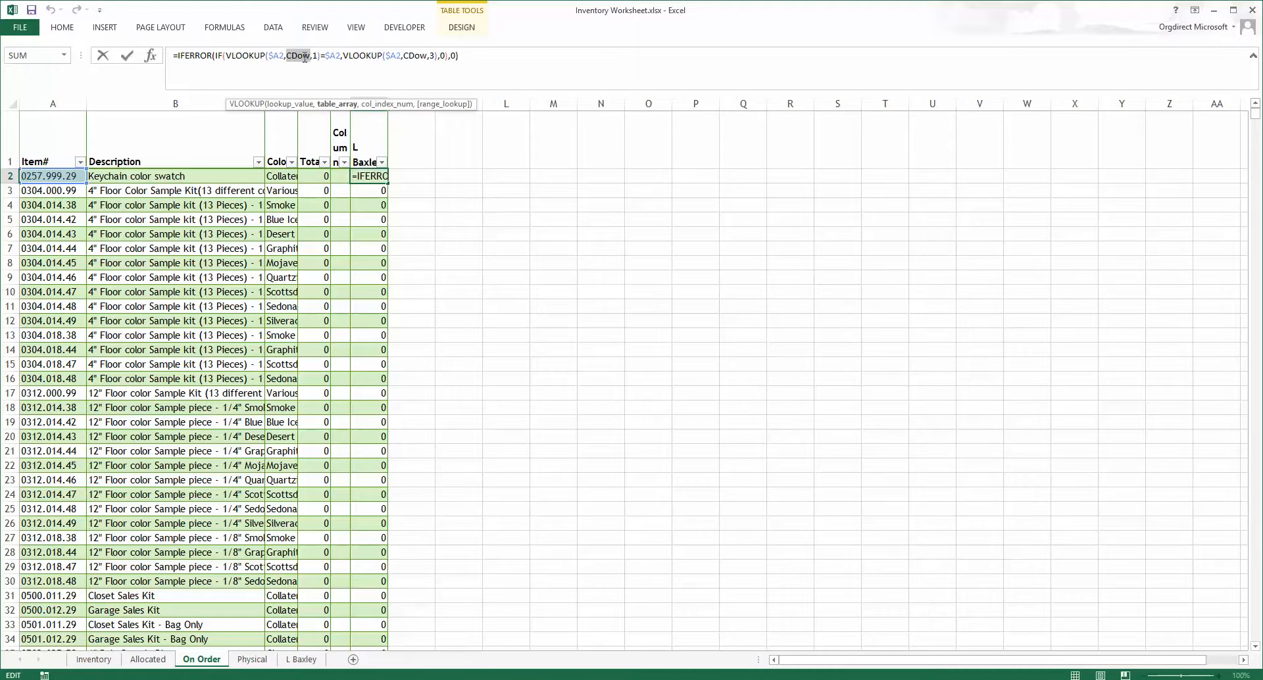
text(lb)
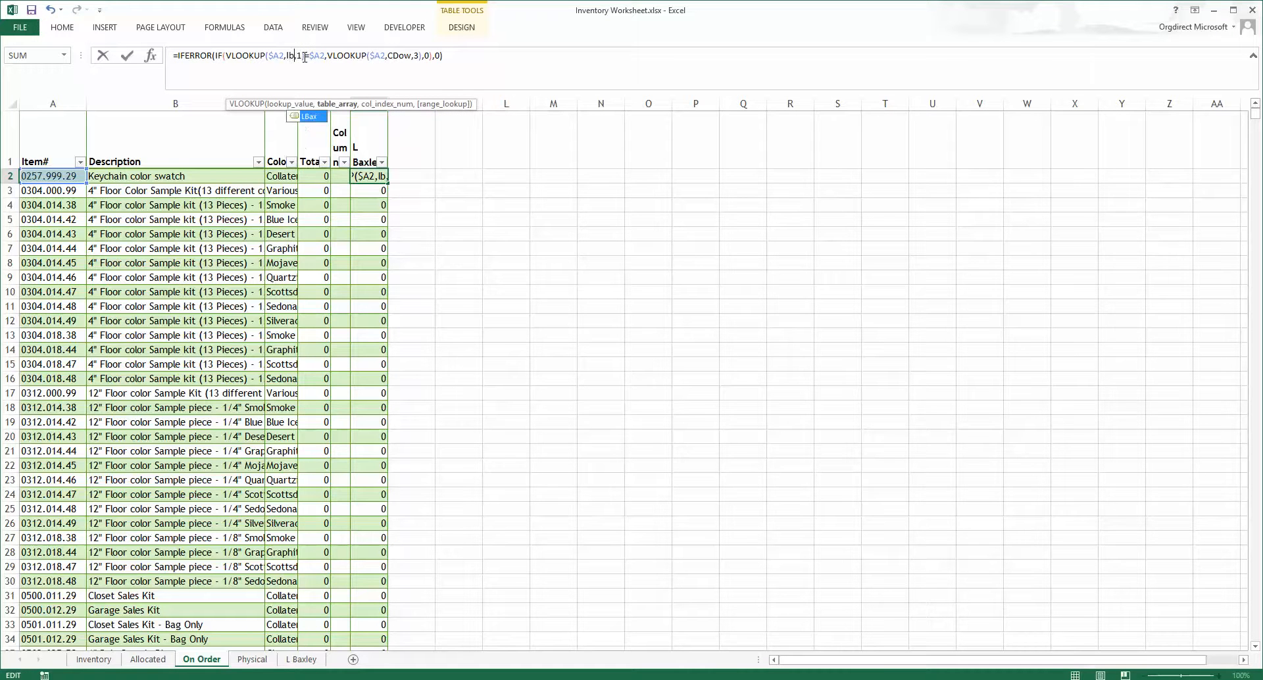
key(Tab)
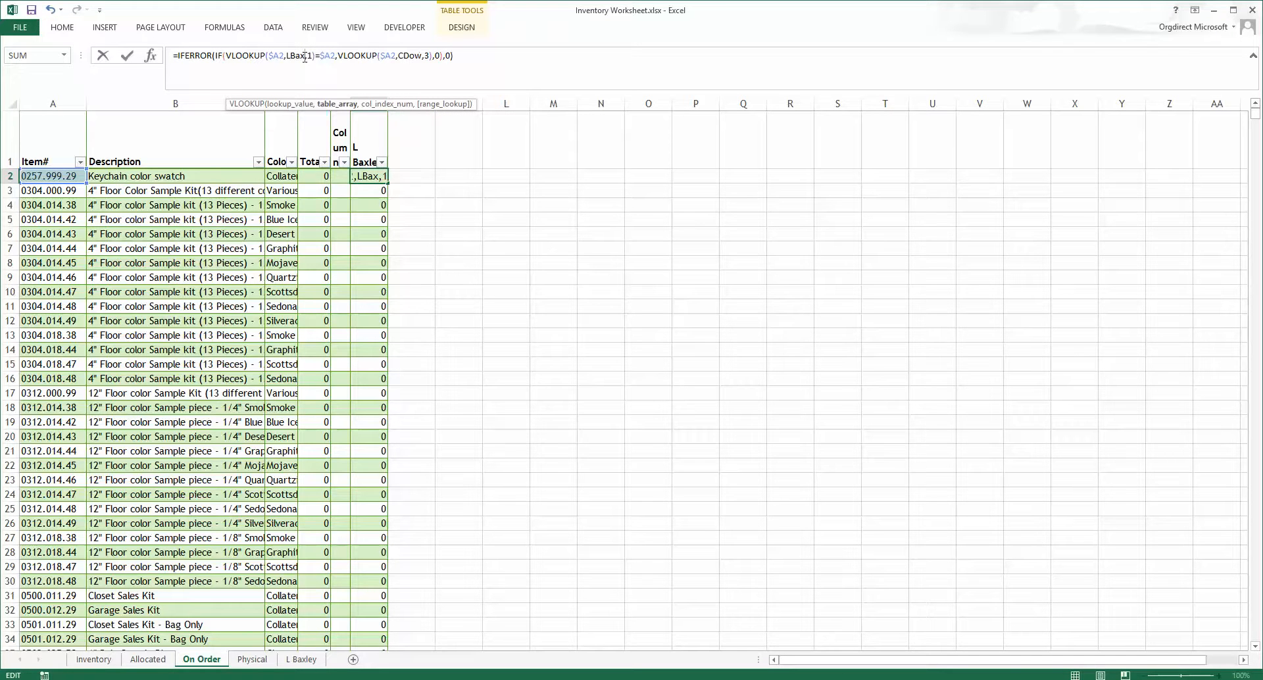
double_click(410, 55)
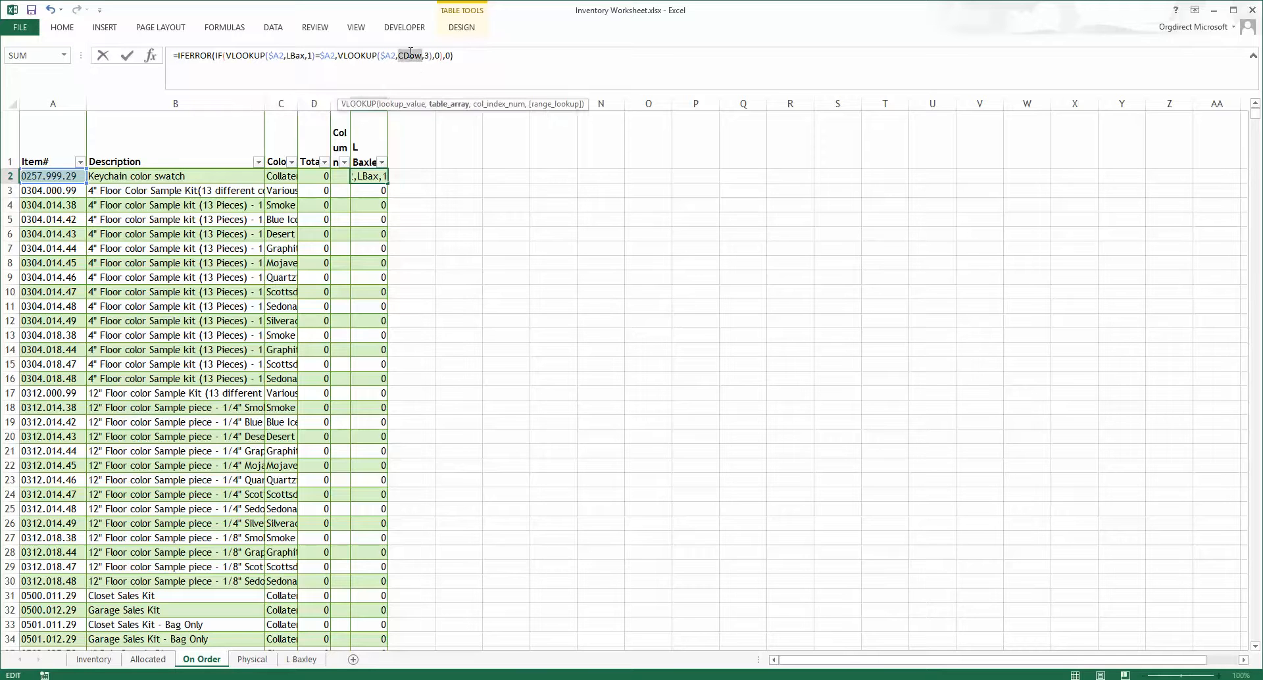
text(lbax)
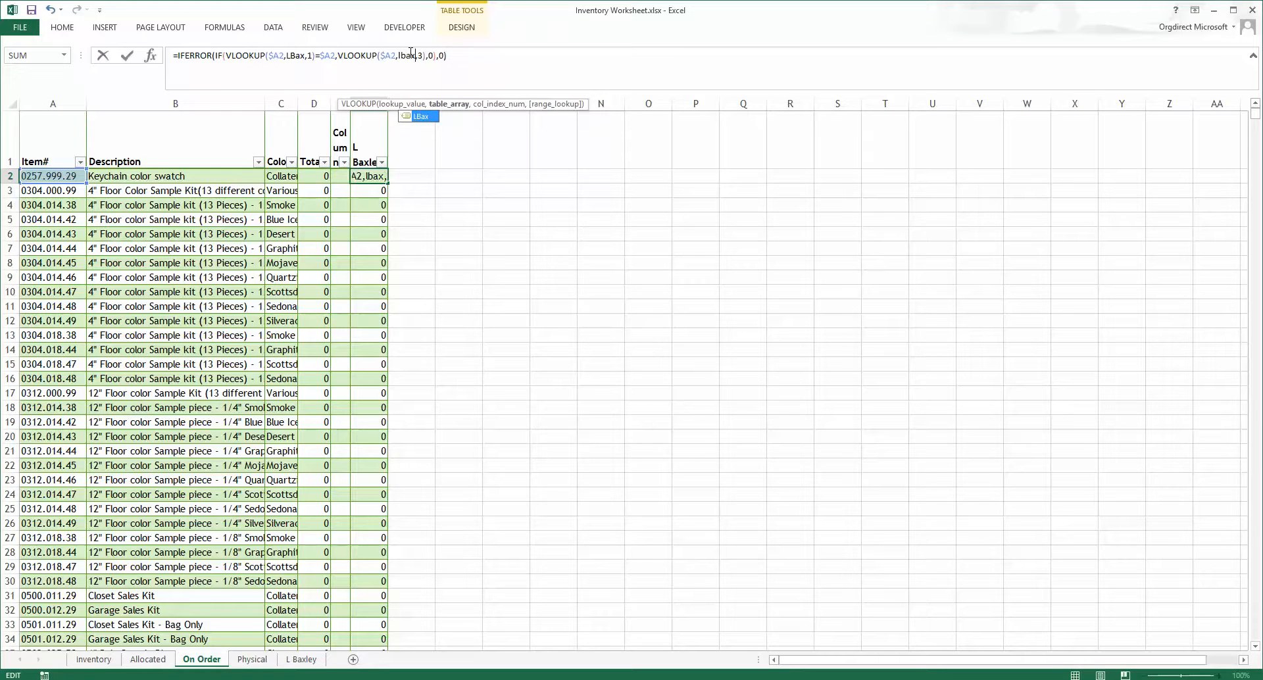
key(Tab)
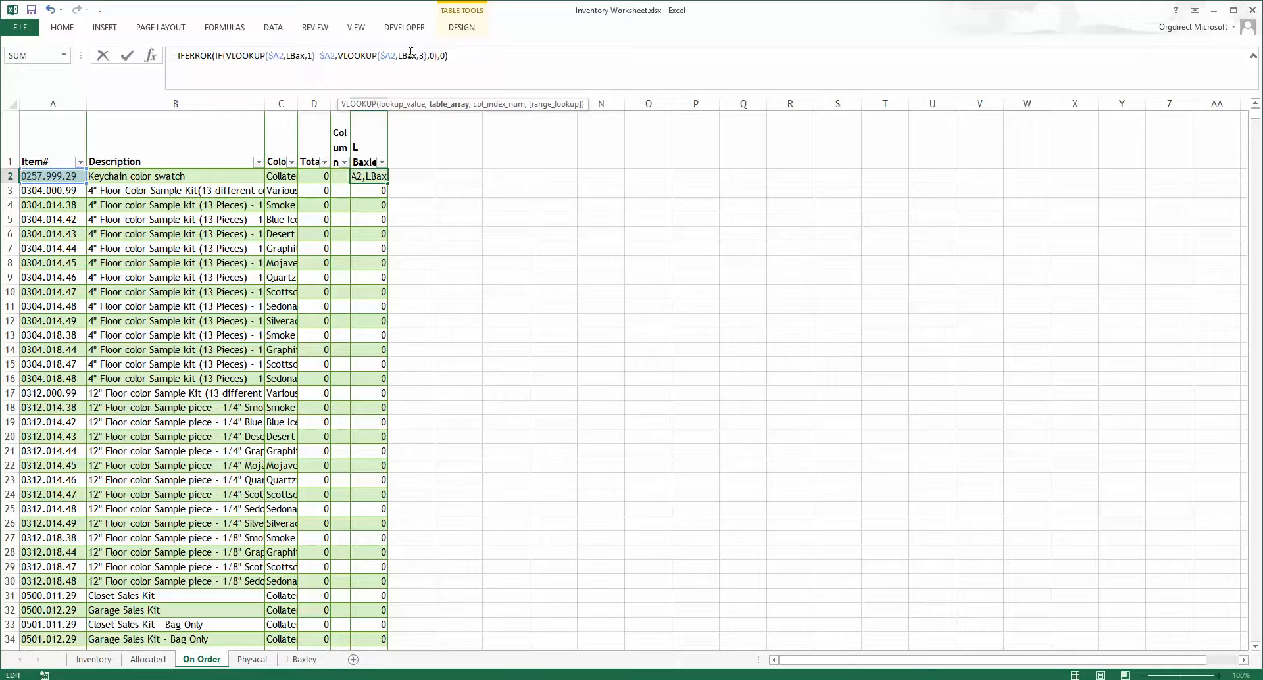
key(Return)
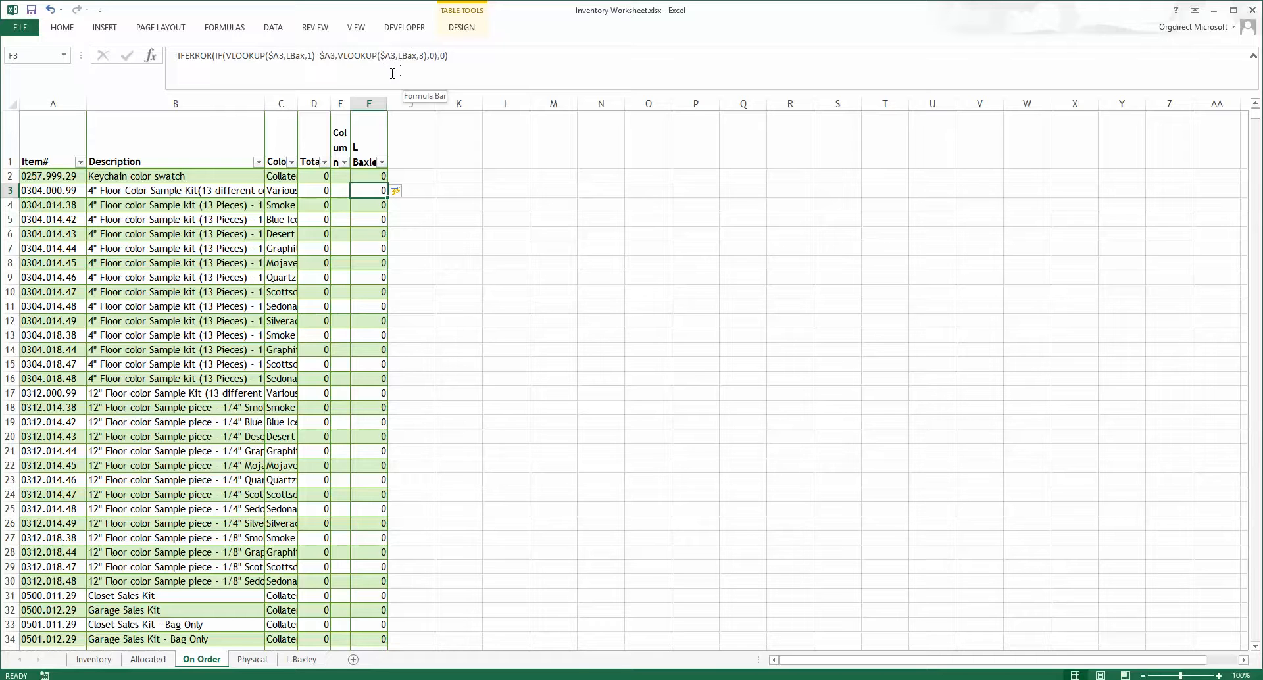
Step: Filter the On Order Total column to rows not equal to 0 for review, then clear that filter
click(325, 162)
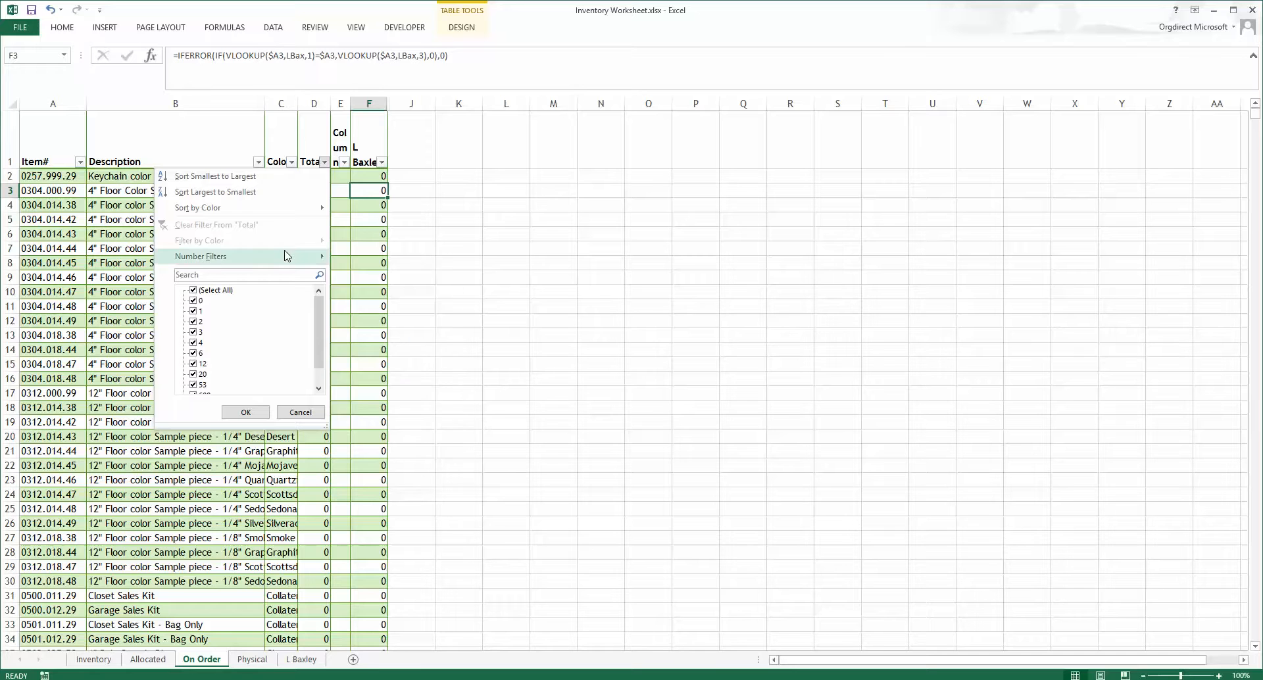
mouse_move(286, 256)
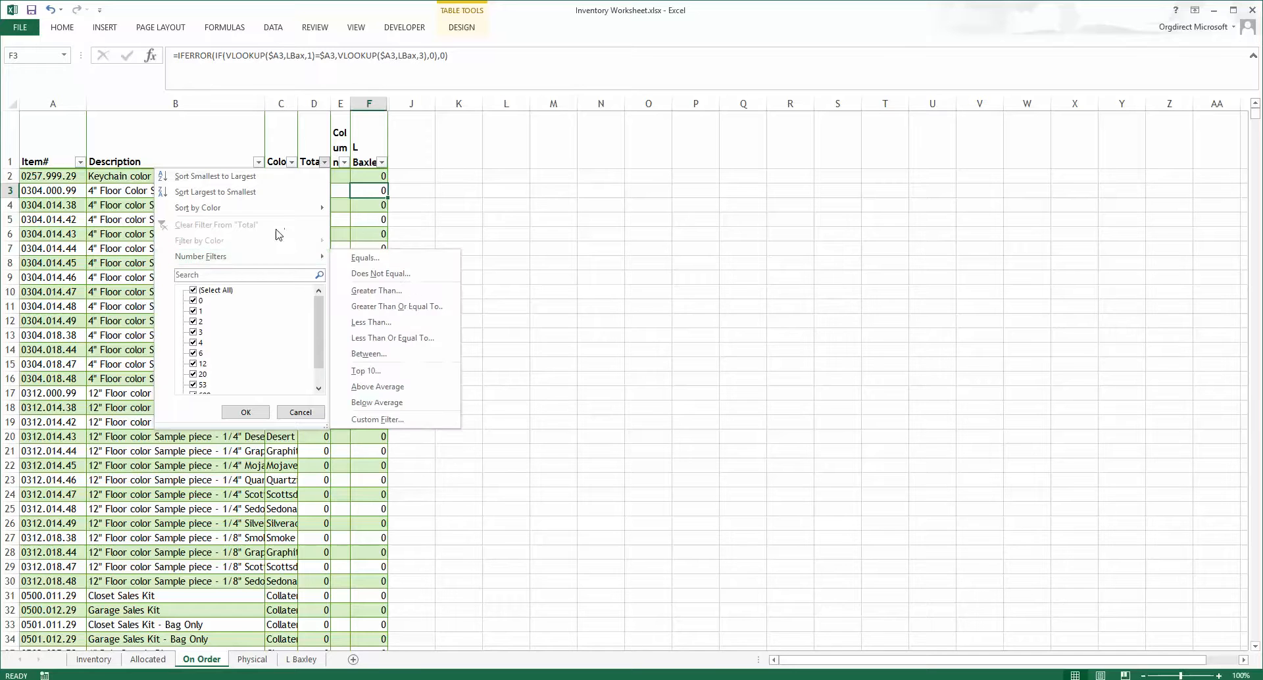
click(369, 274)
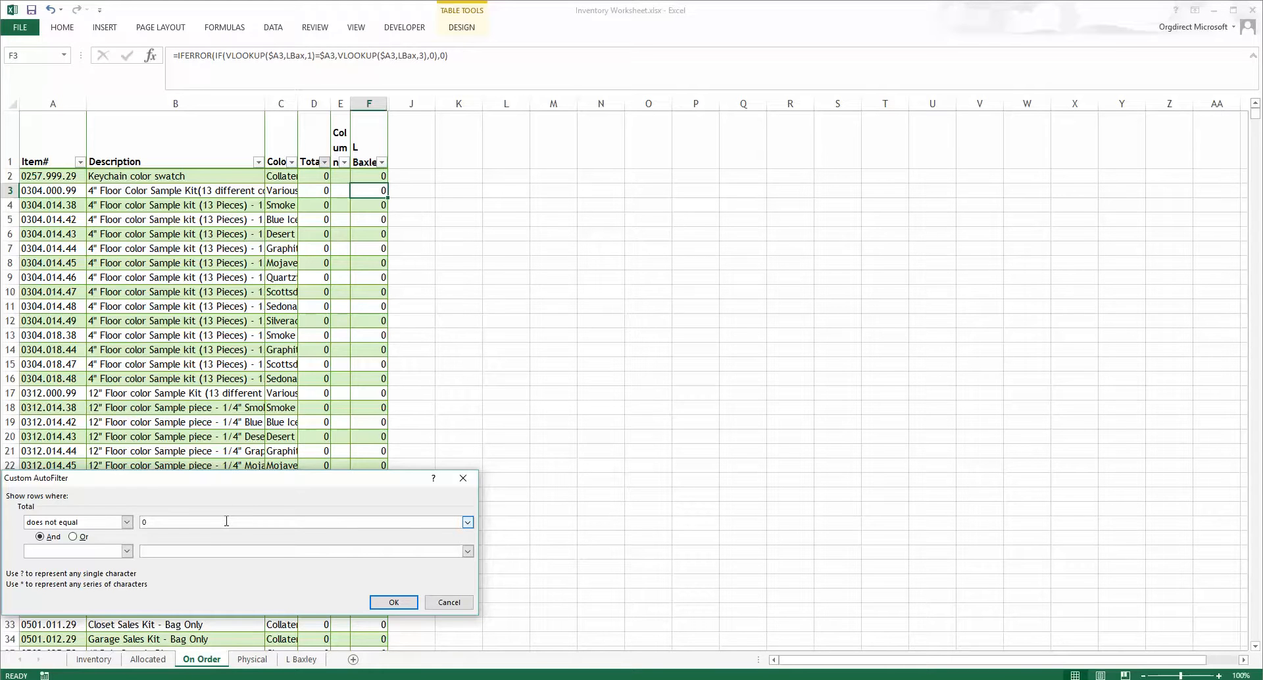
key(Return)
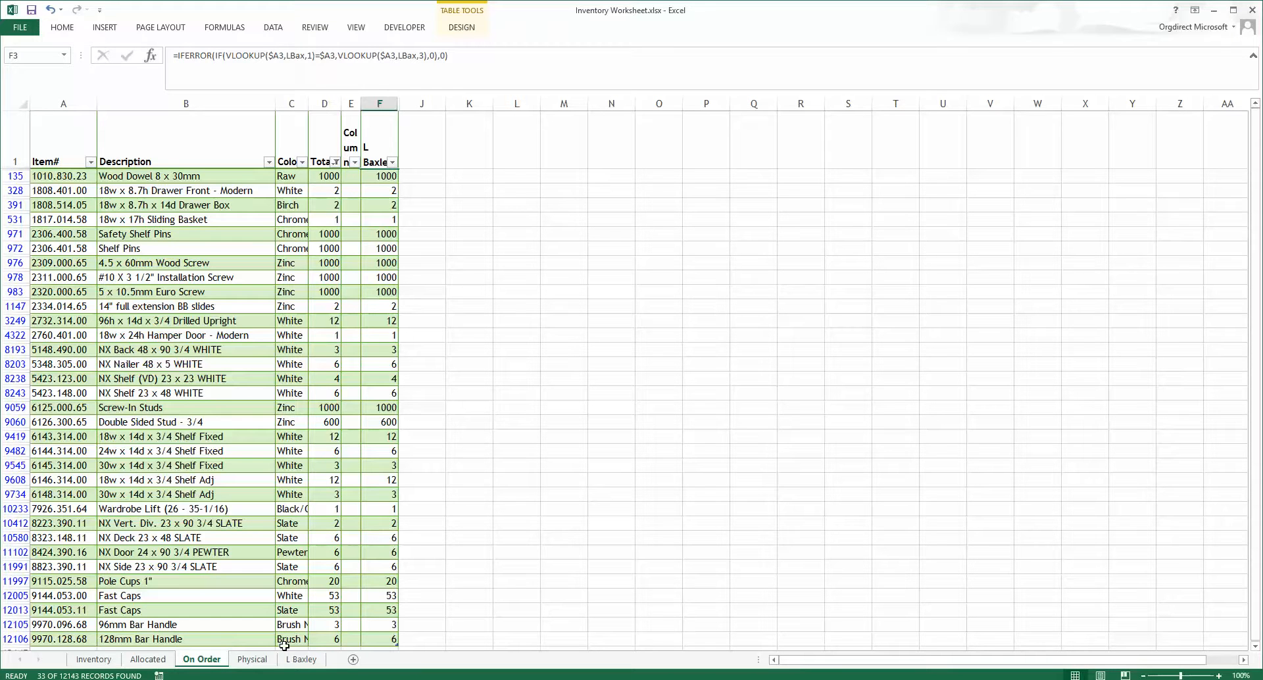
click(335, 162)
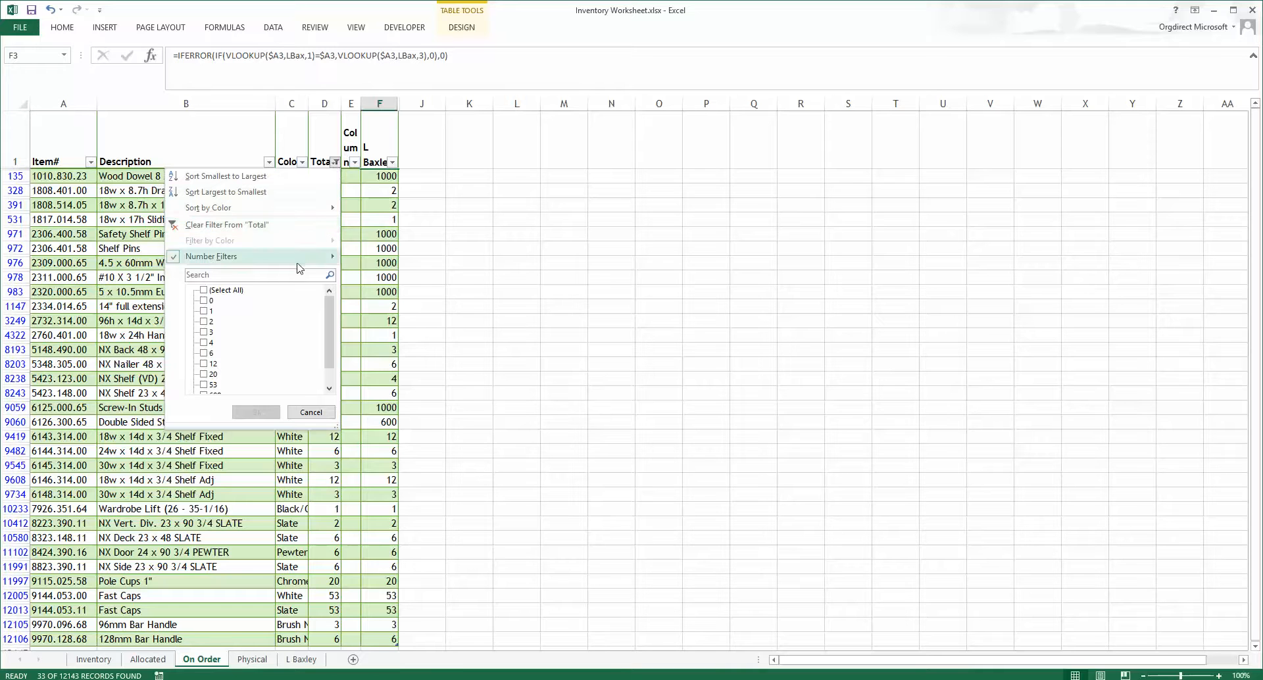
mouse_move(305, 258)
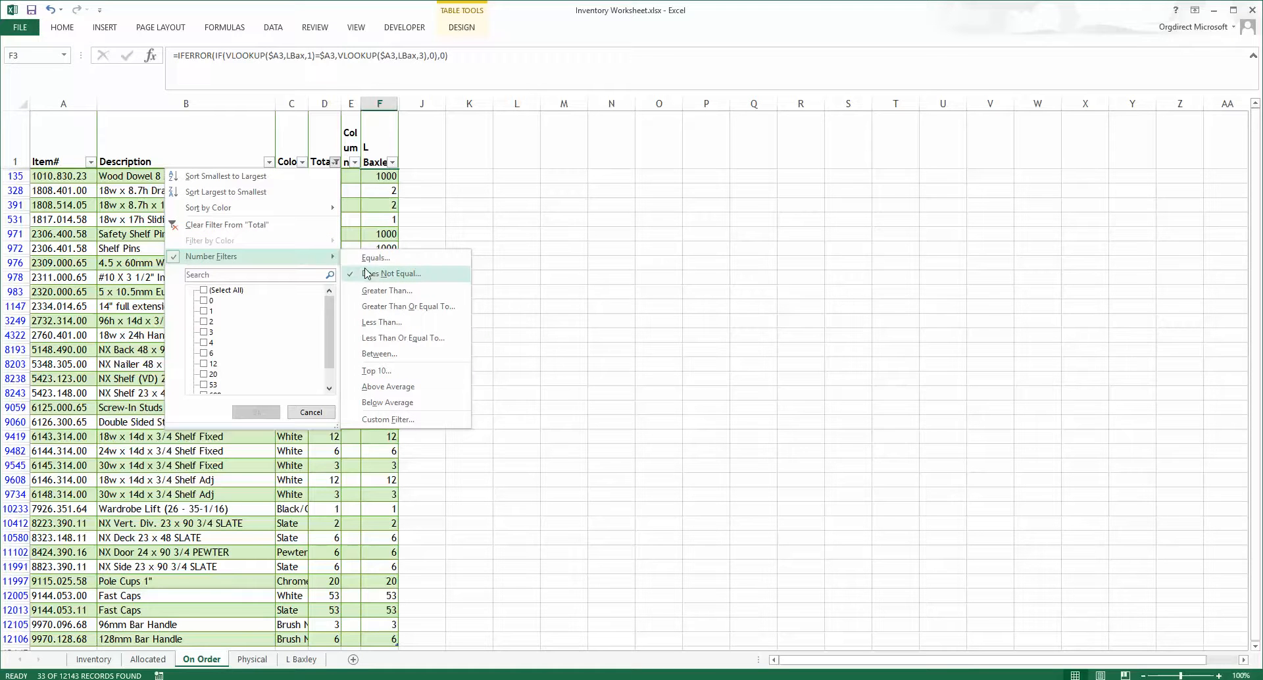
click(260, 225)
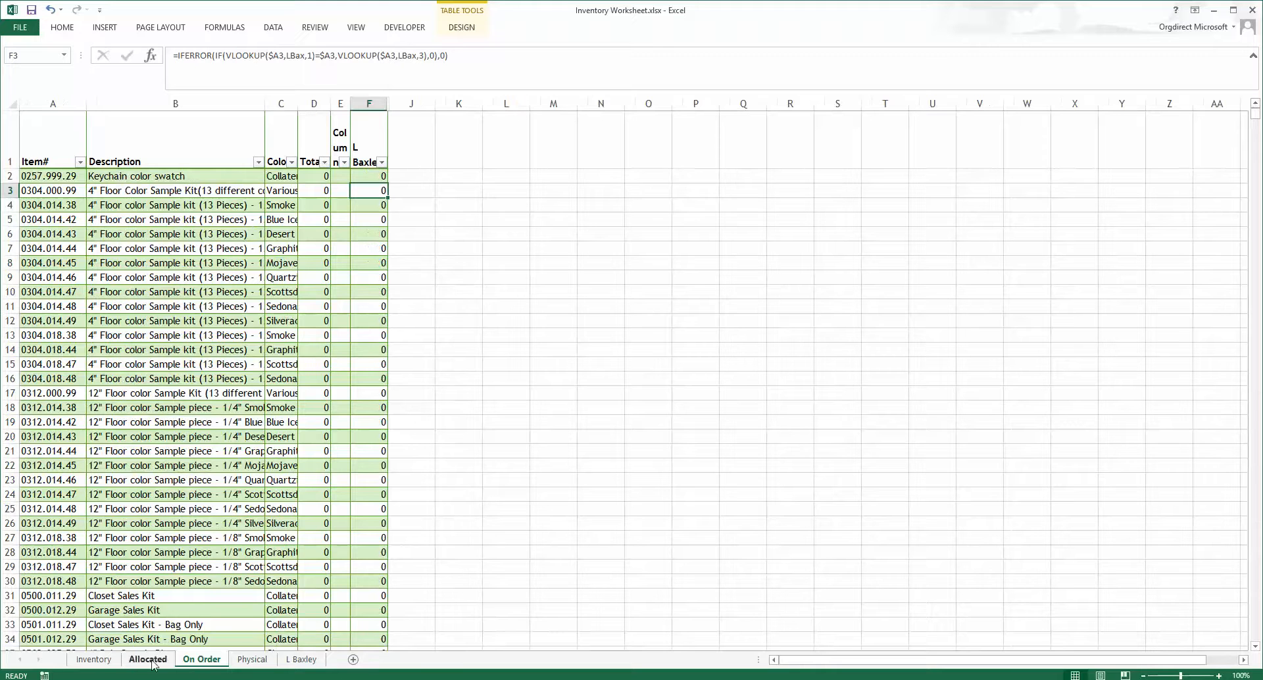
Step: On the Inventory sheet, filter the Free Stock column to show rows that do not equal 0
click(92, 660)
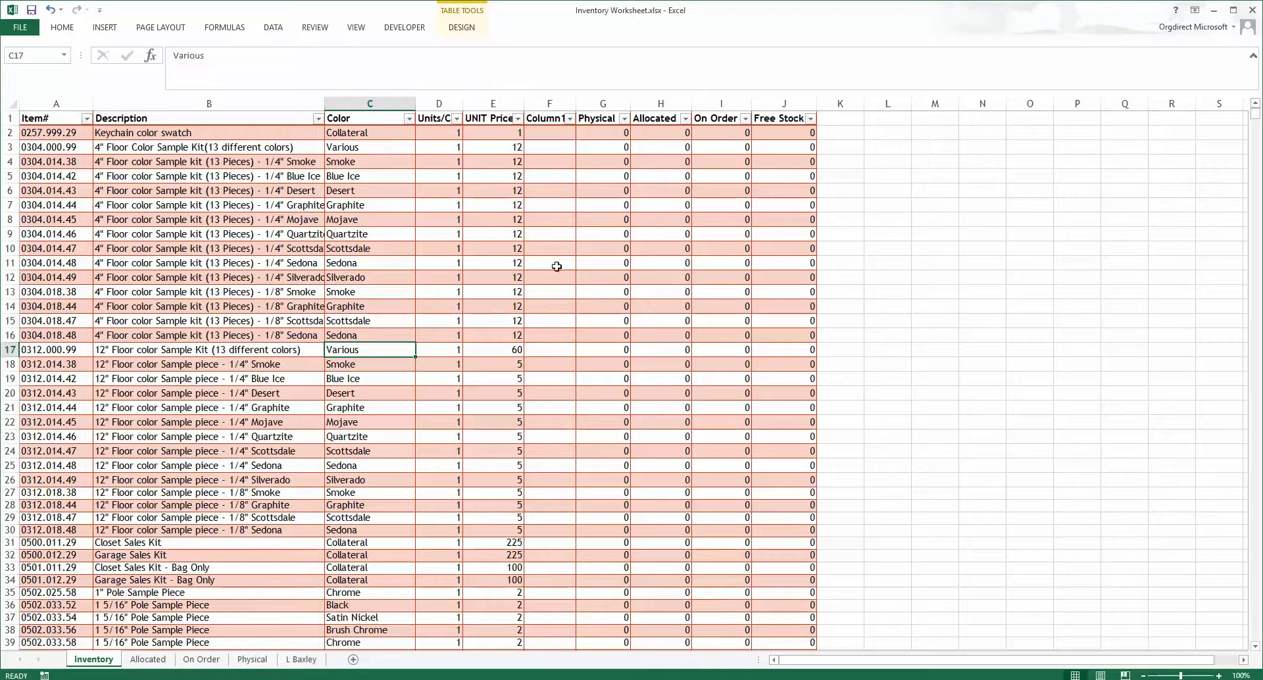
click(811, 120)
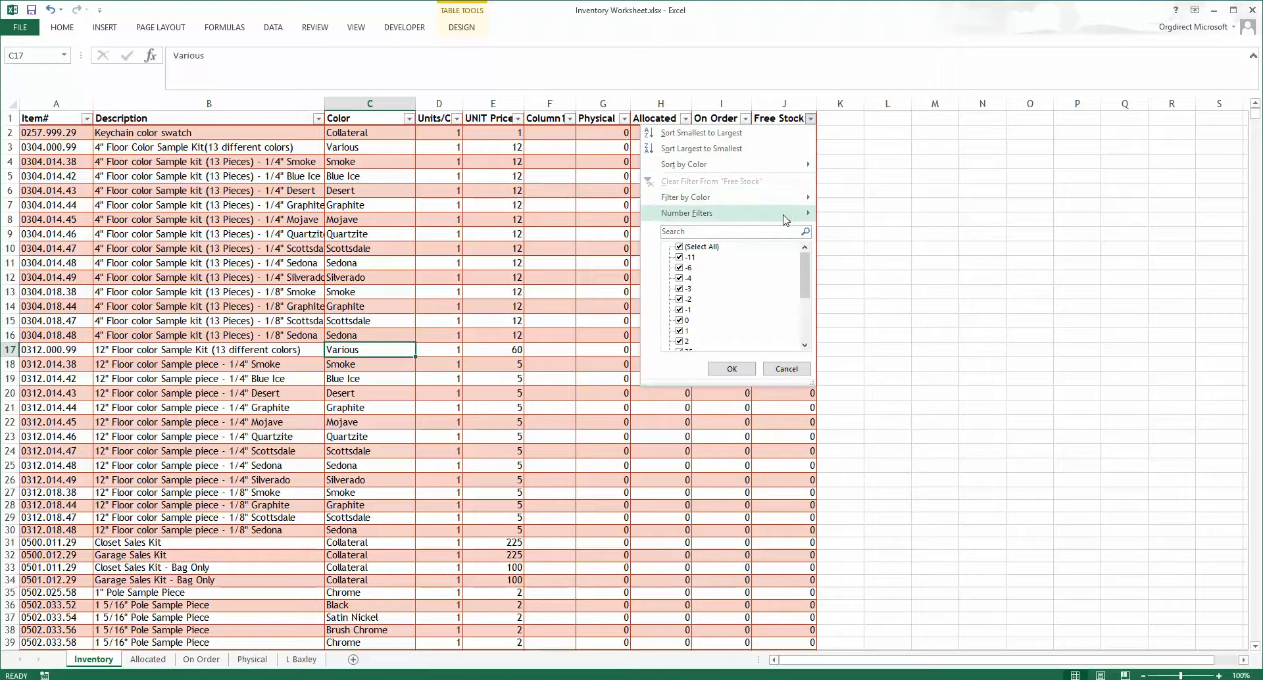
mouse_move(784, 219)
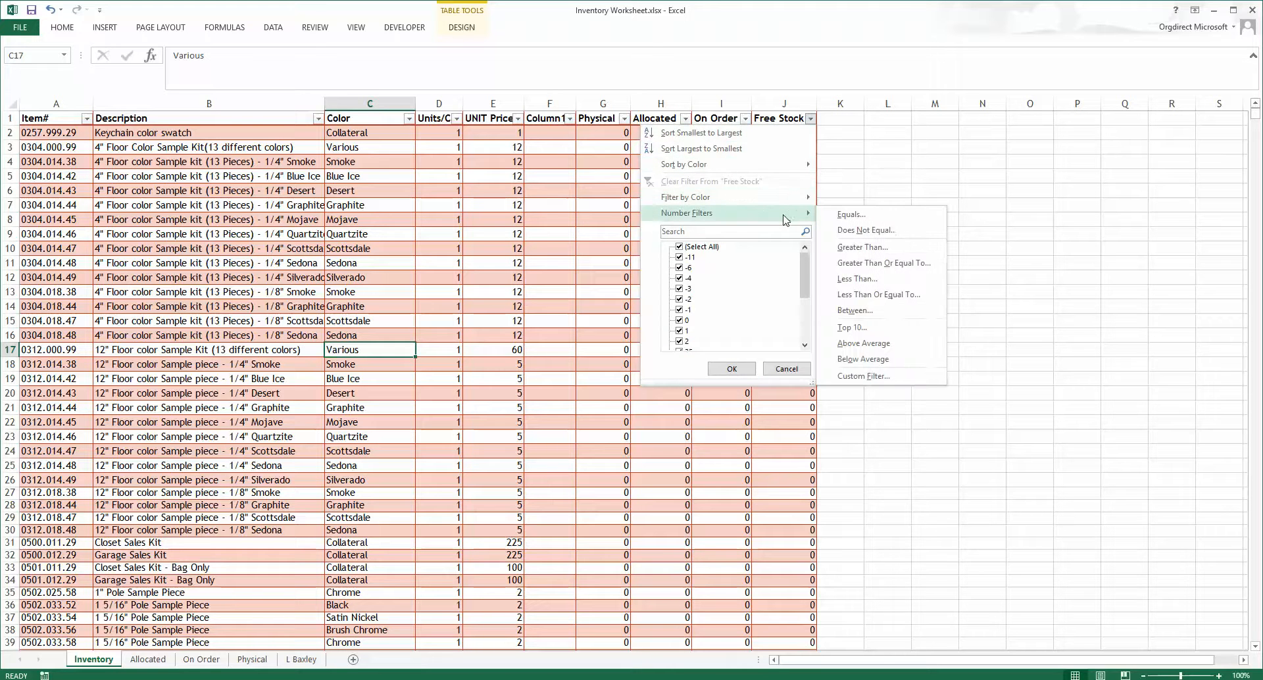
click(844, 231)
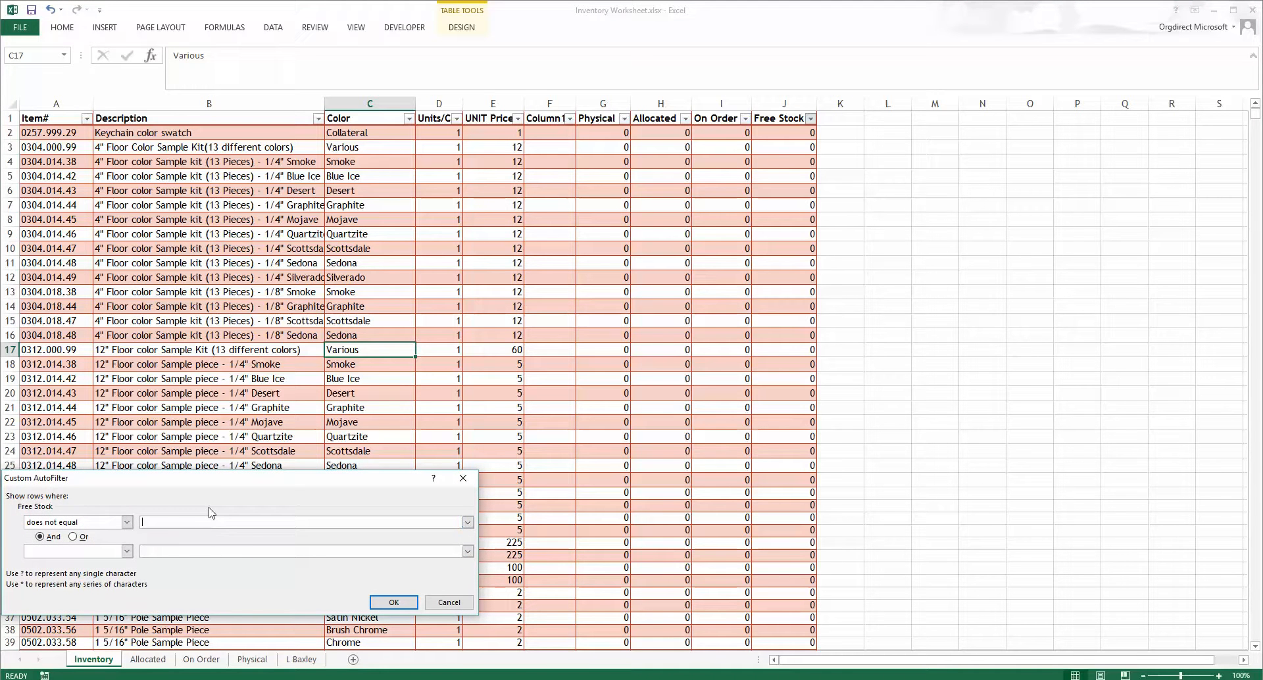
text(0)
key(Return)
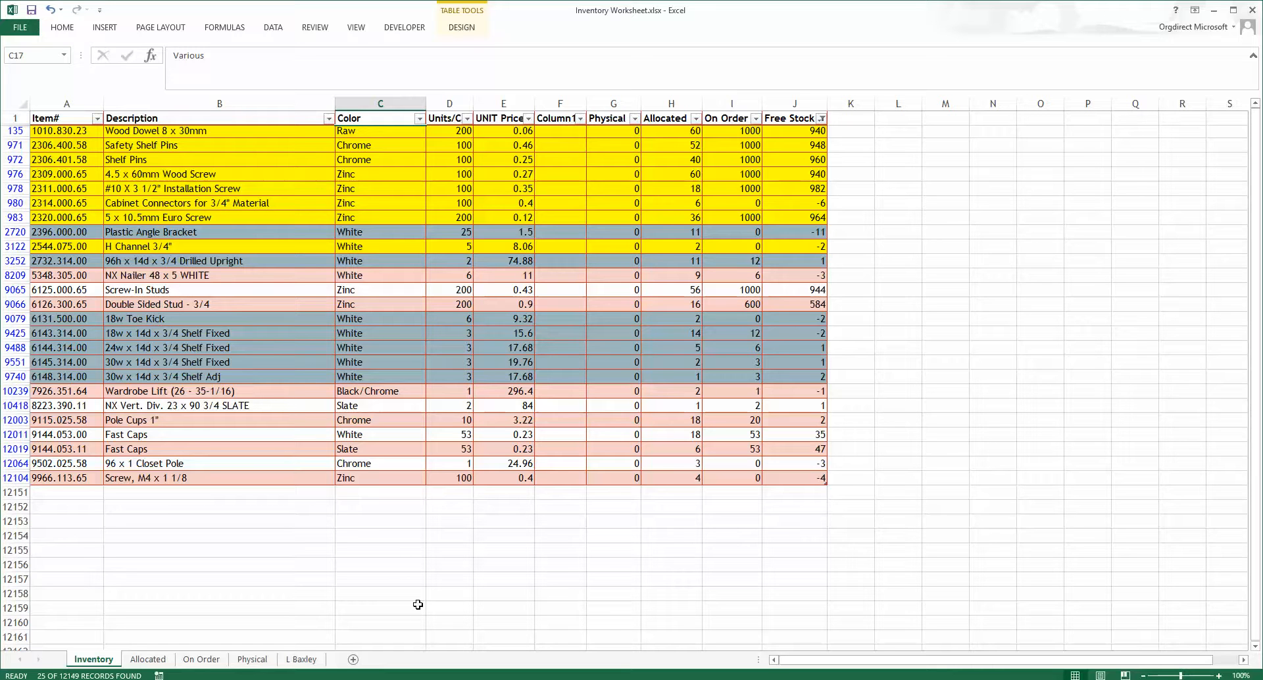
Step: Insert a new worksheet and move it to the end of the workbook
click(354, 660)
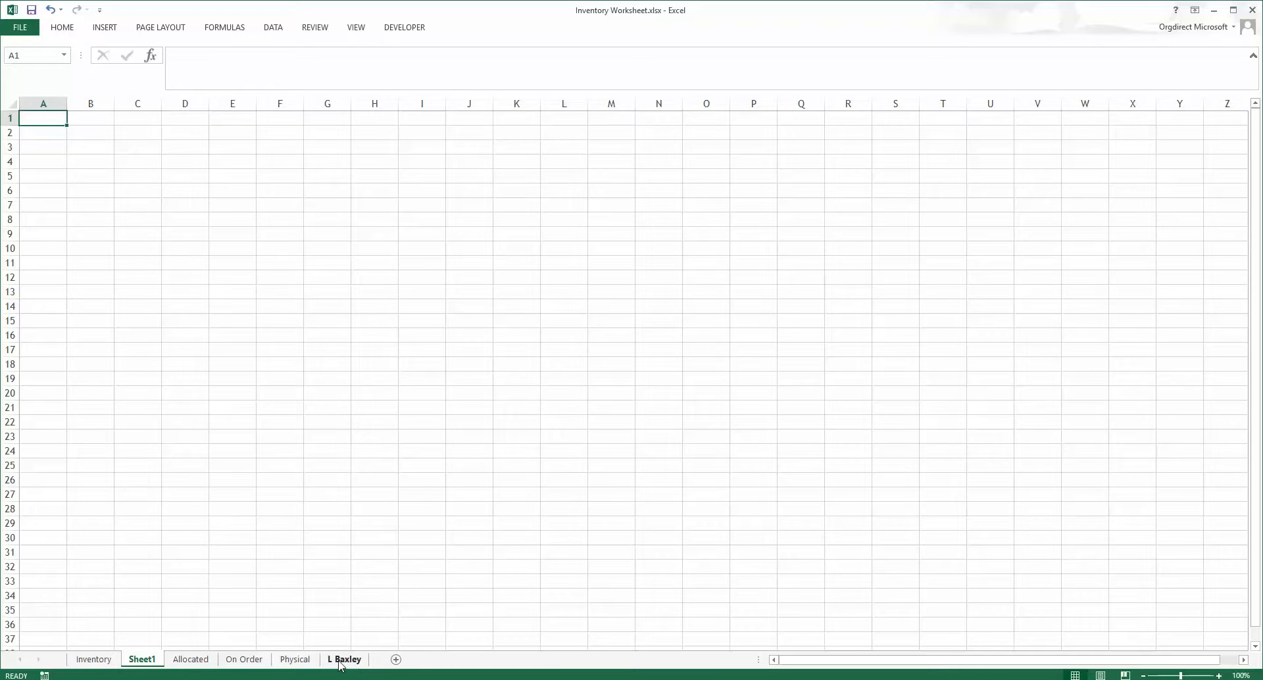
right_click(153, 663)
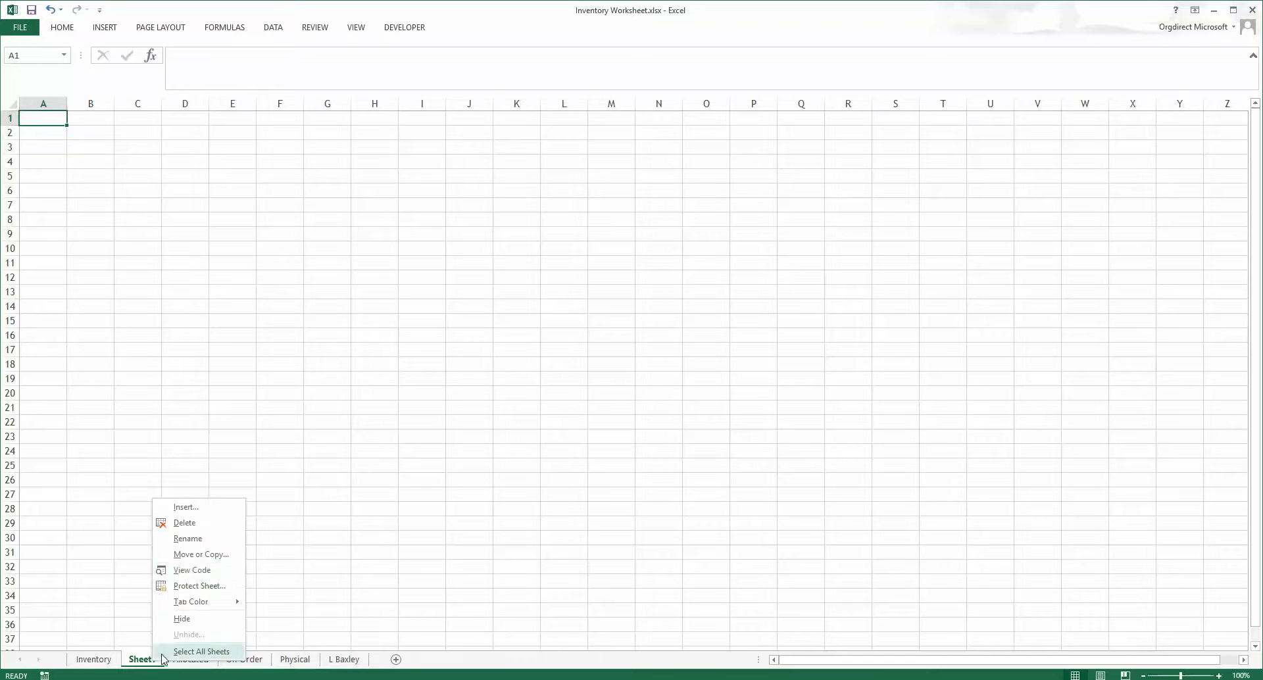
click(188, 555)
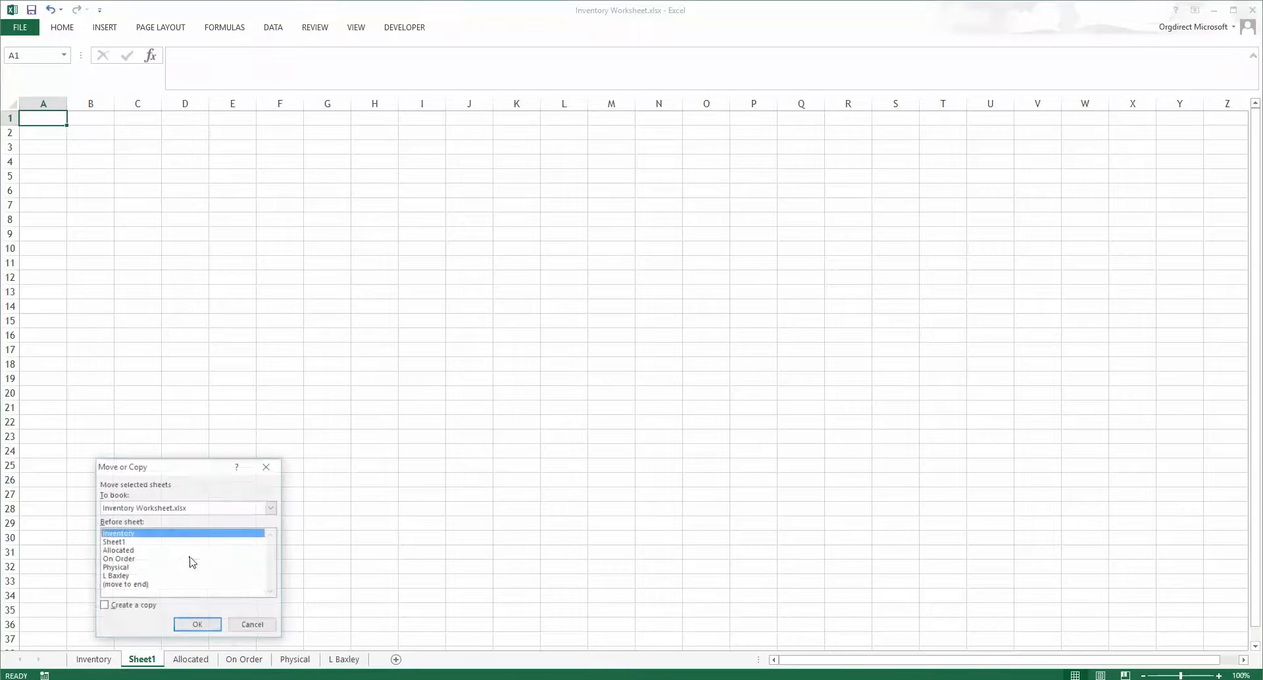
click(134, 585)
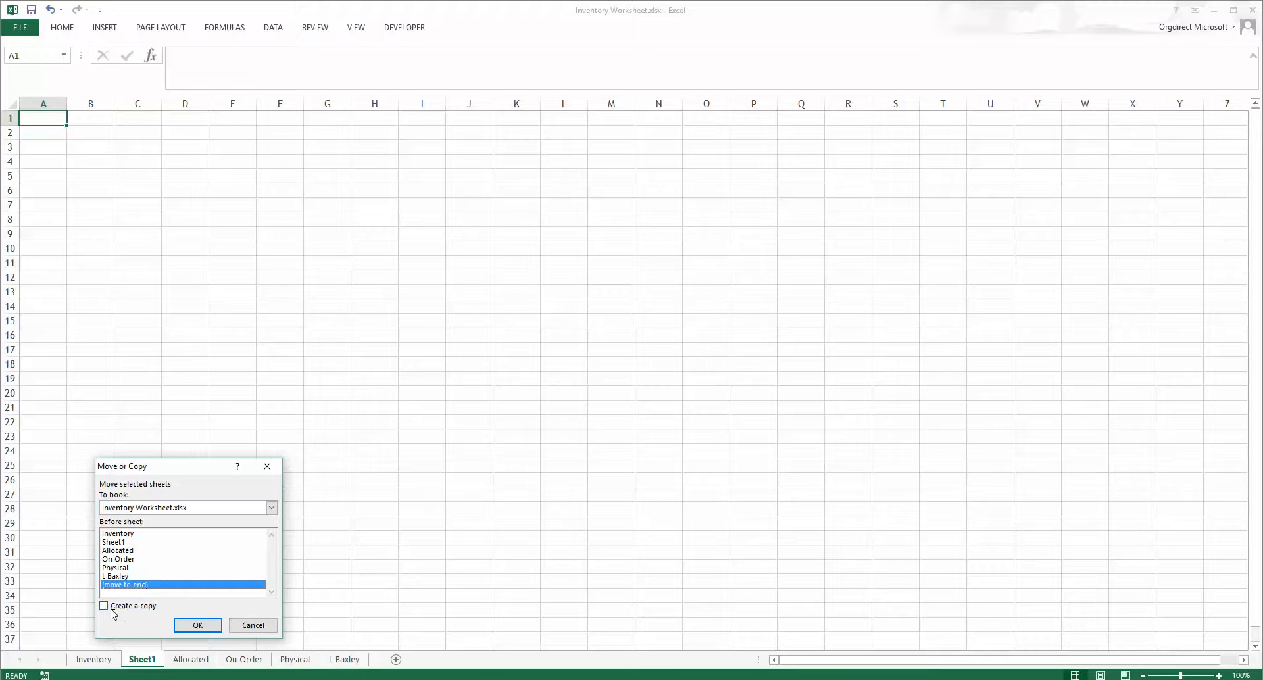
click(197, 624)
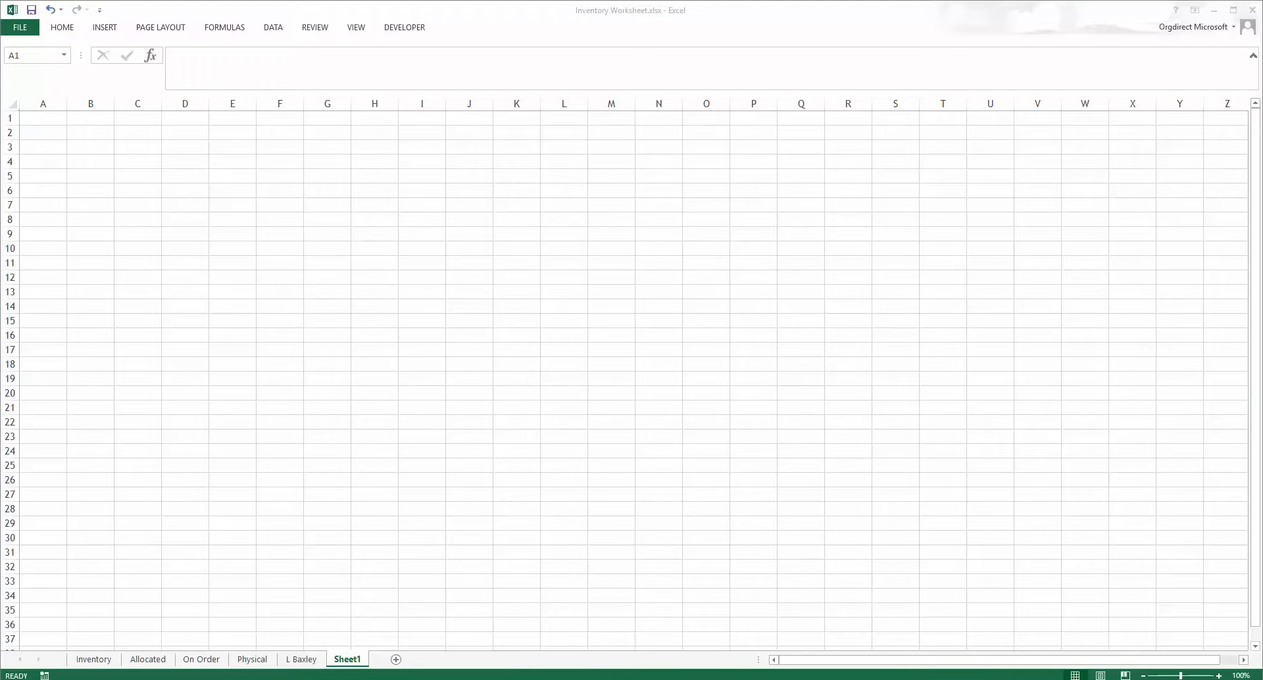
Step: Switch to LiveStorage and include all rooms in the customer's parts list output
drag(1262, 99, 557, 83)
double_click(556, 80)
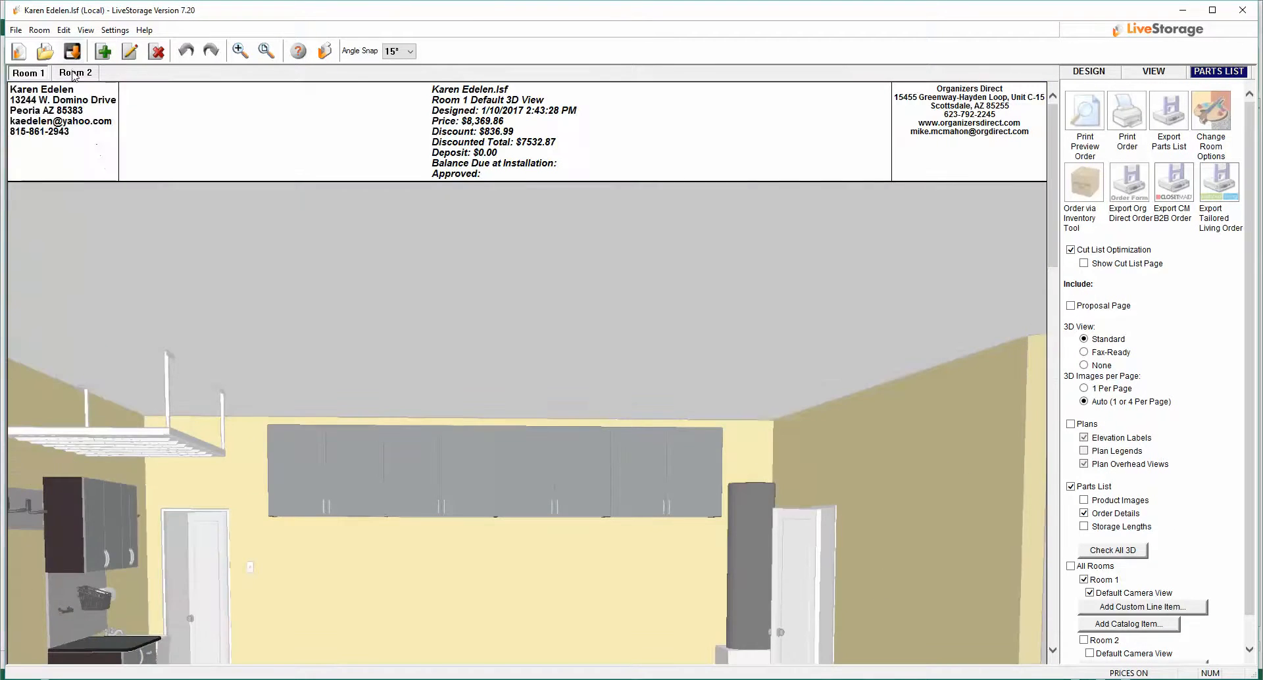
click(74, 73)
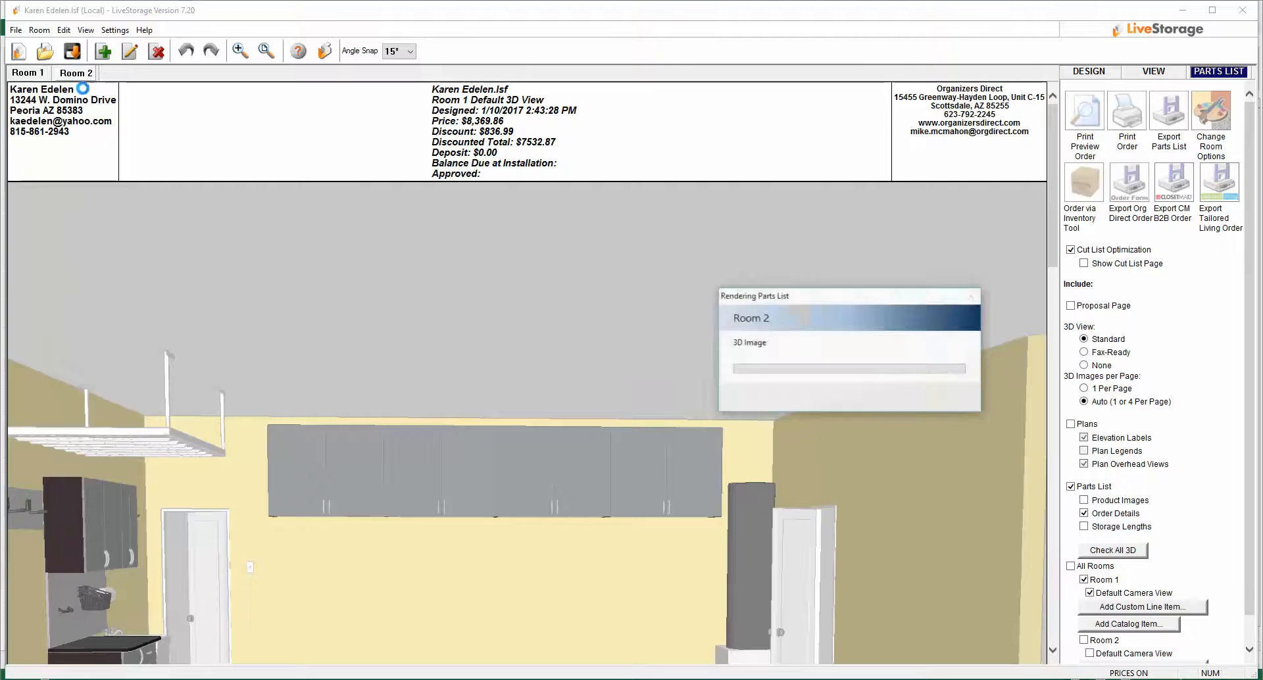
scroll(324, 396, down, 1)
scroll(323, 391, down, 5)
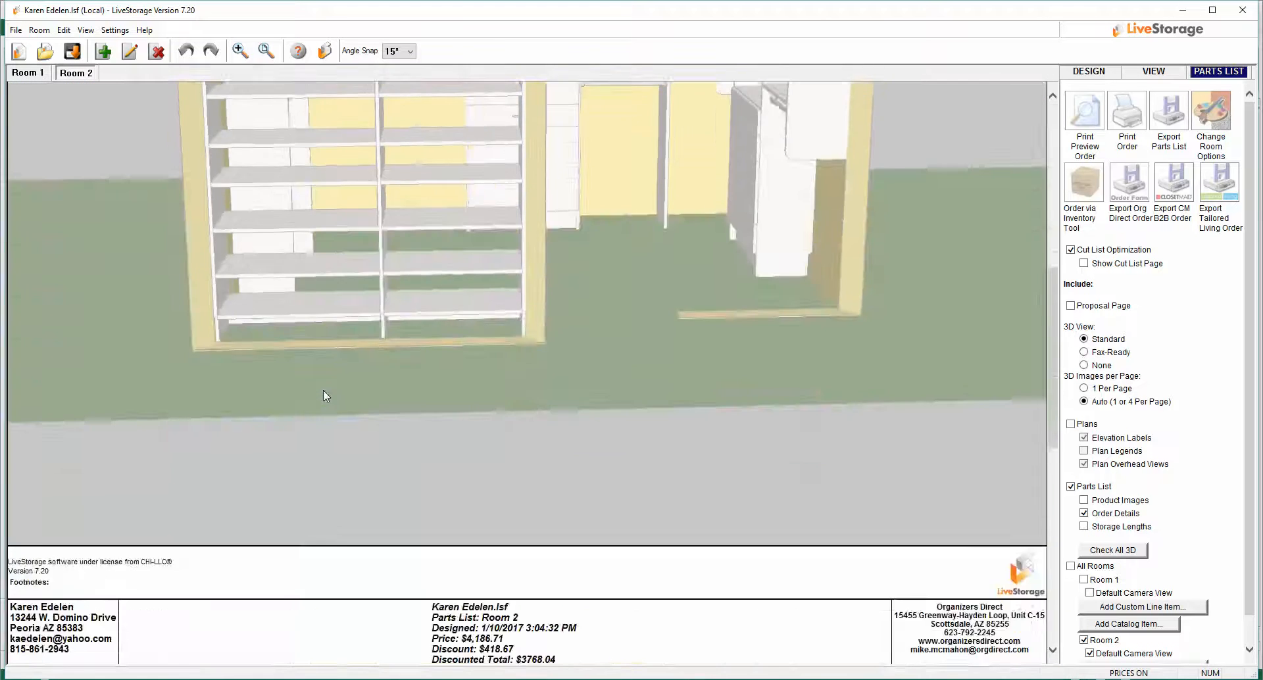
scroll(323, 391, up, 6)
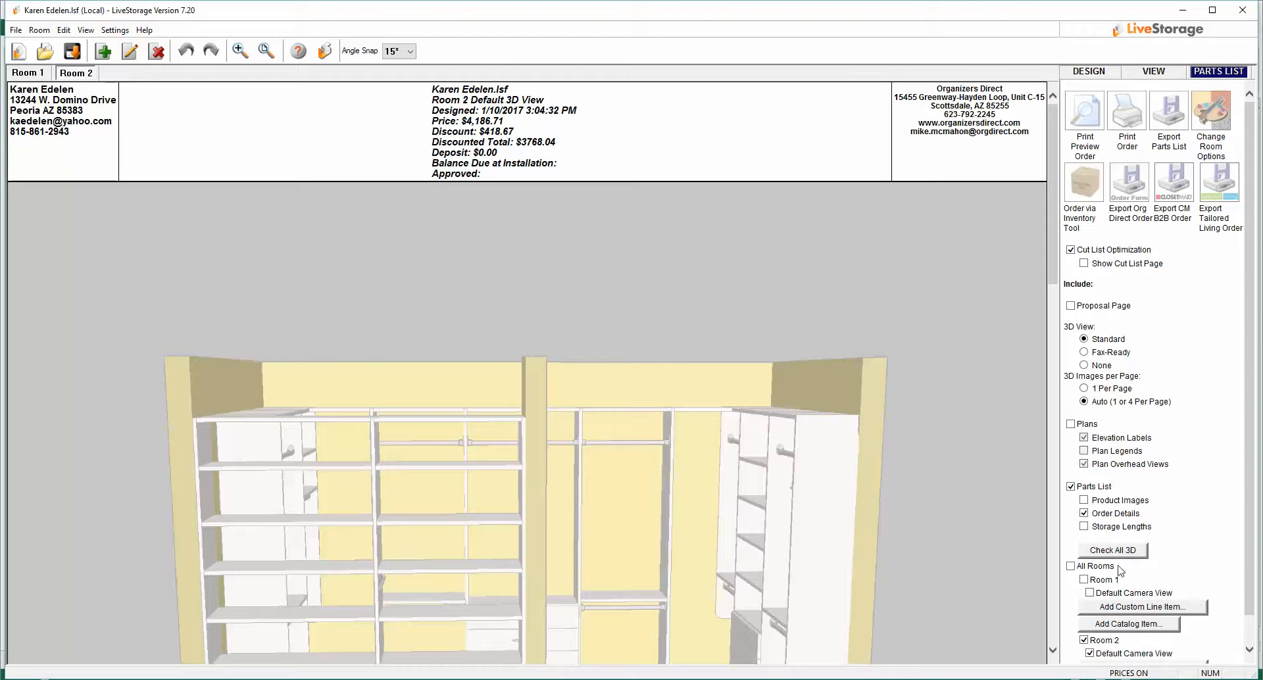
click(1071, 565)
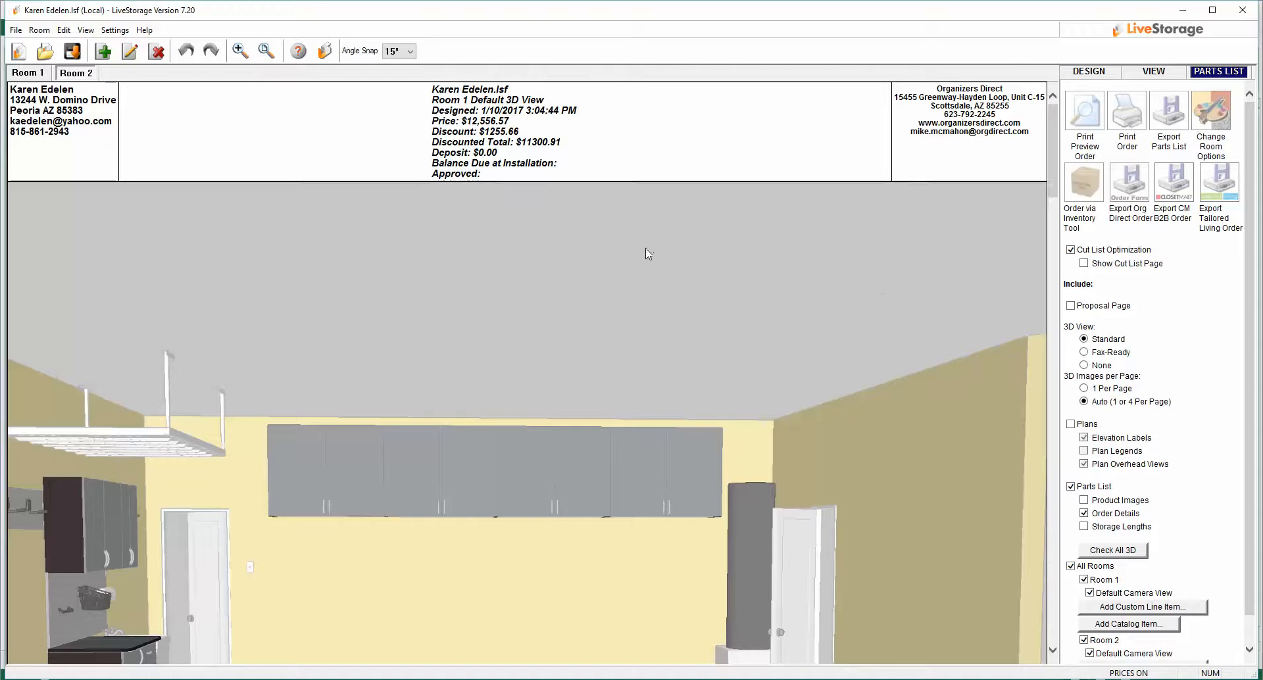
scroll(649, 255, down, 2)
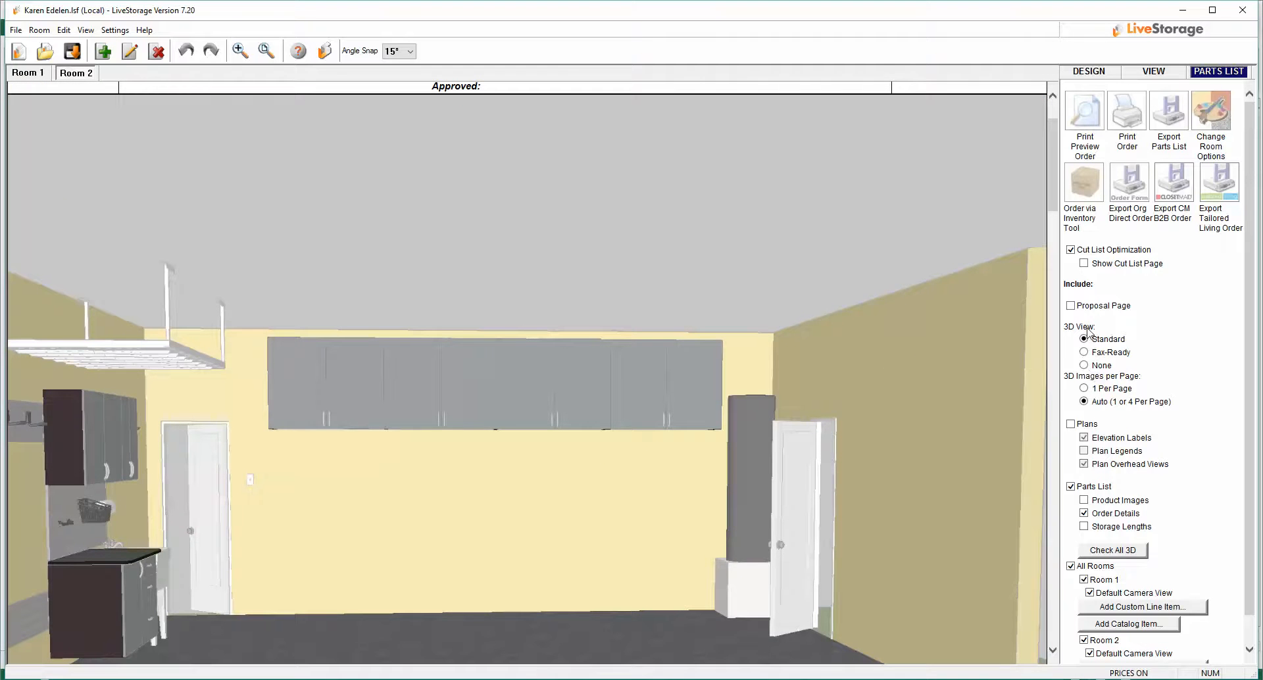
Step: Export the customer's parts list for all rooms to an Excel XML file in the Inventory files folder
scroll(945, 360, down, 5)
scroll(904, 360, down, 10)
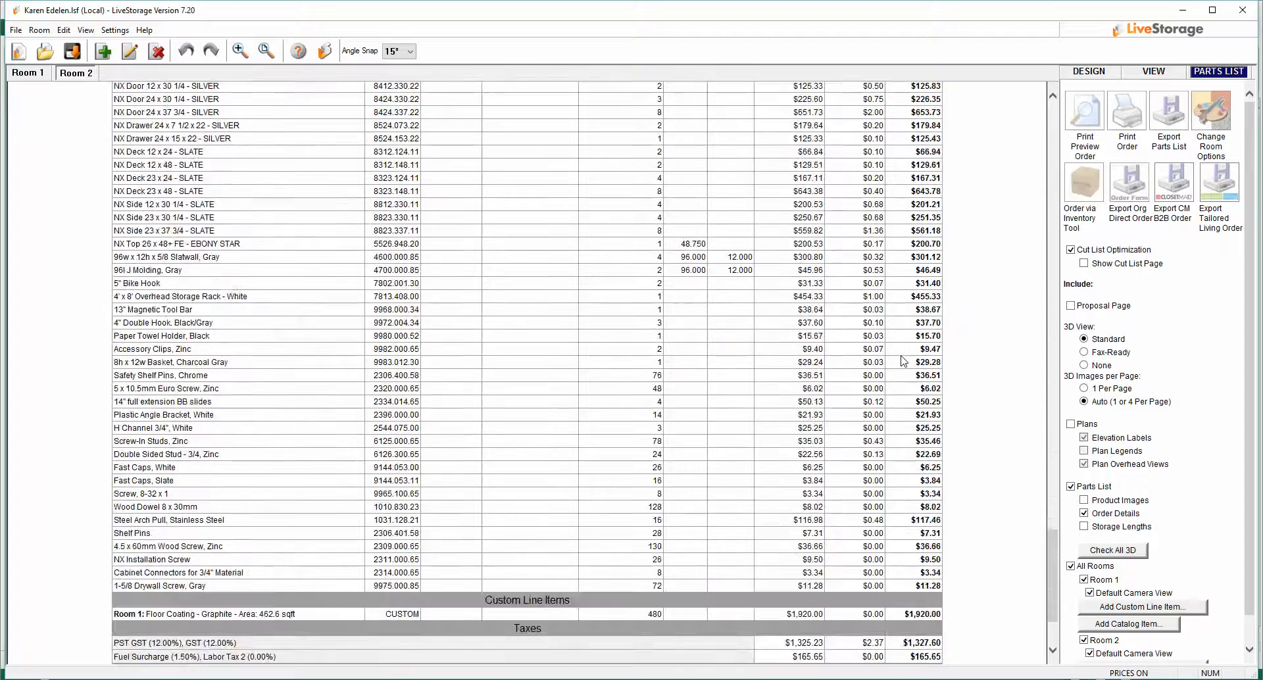
scroll(903, 361, up, 12)
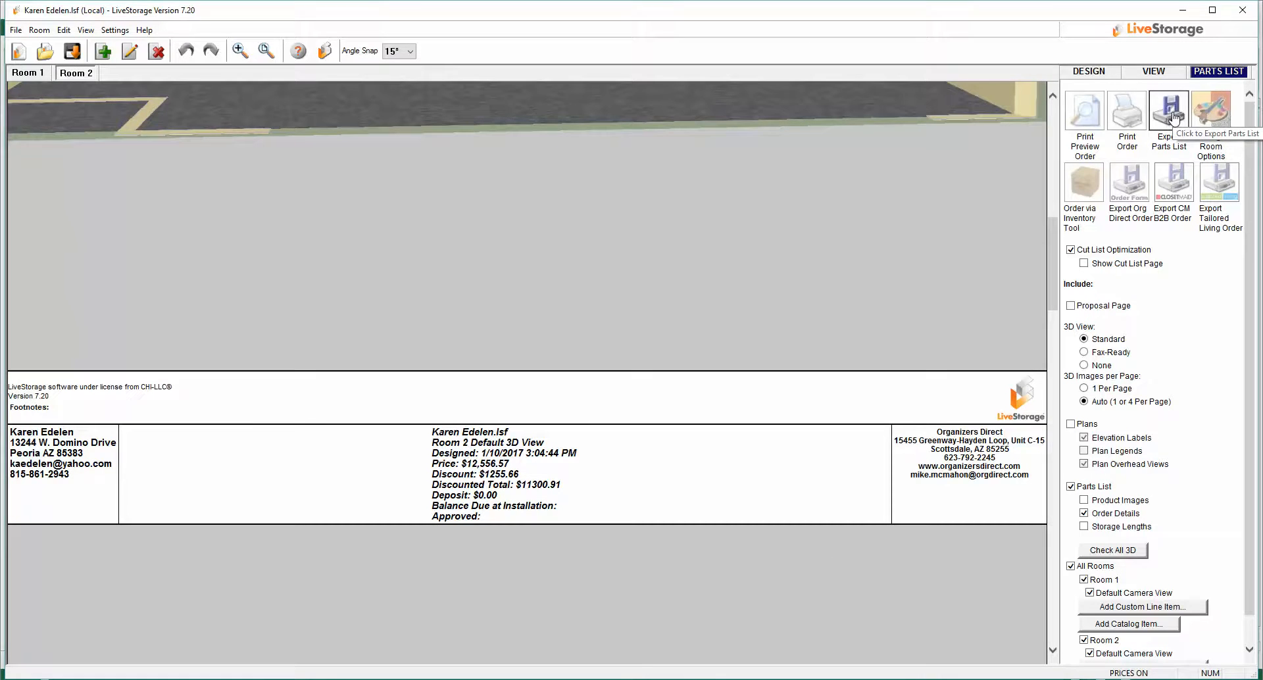
click(1171, 117)
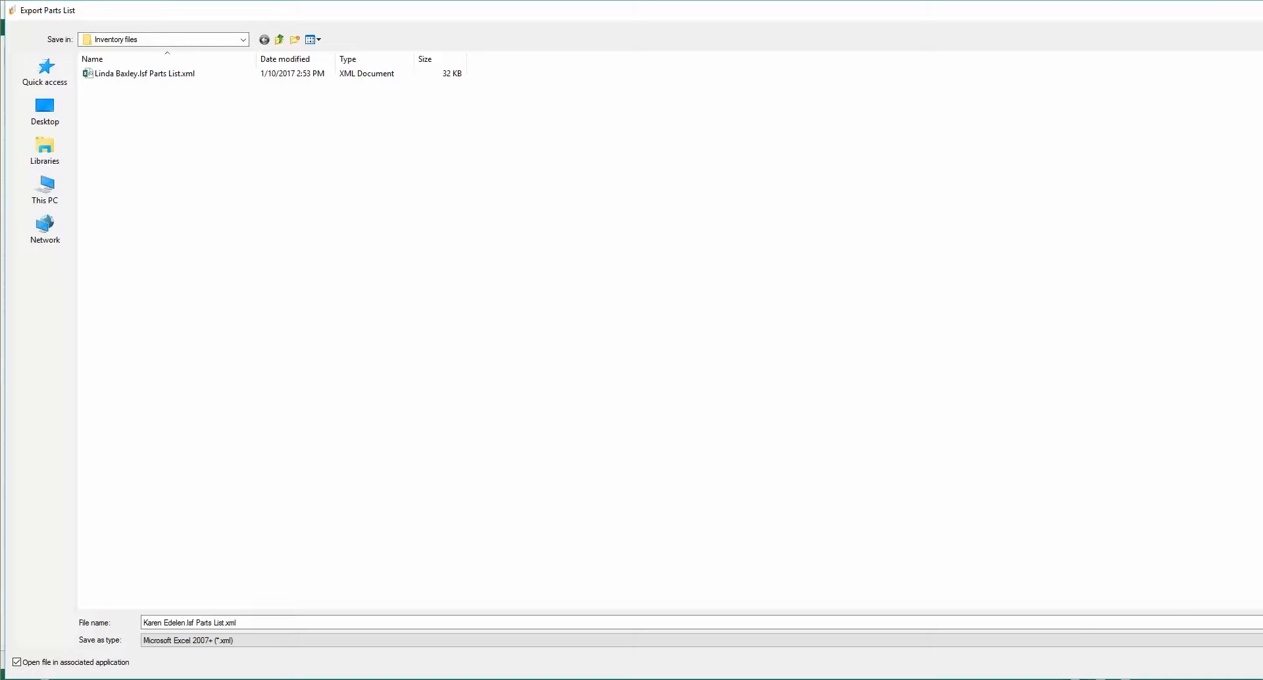
key(Return)
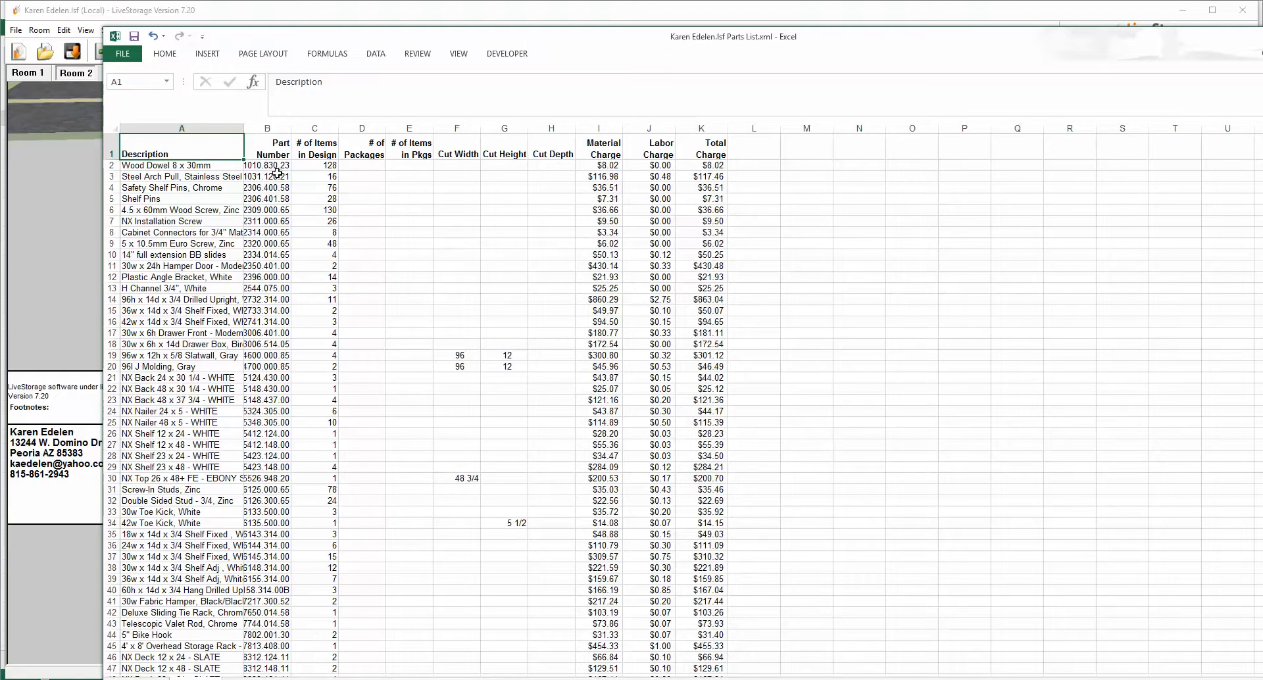
Step: Copy the part numbers and item quantities from the exported parts list and switch to the Inventory Worksheet workbook
drag(269, 165, 328, 545)
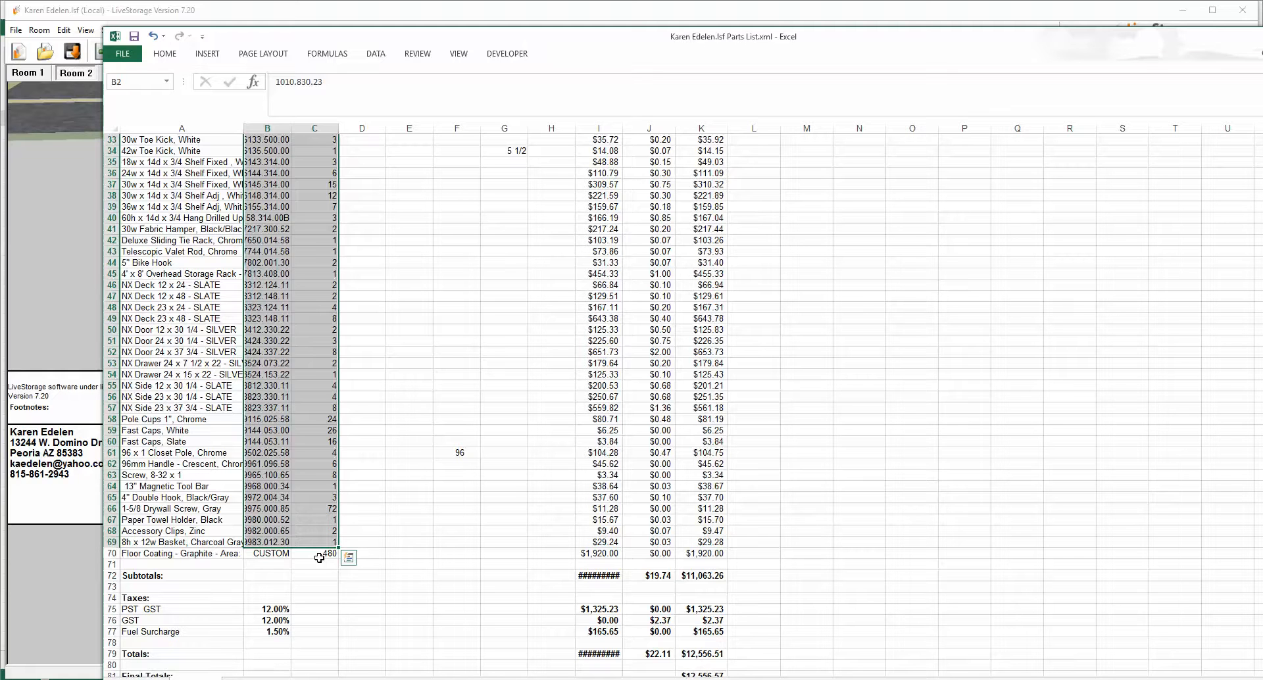
right_click(271, 422)
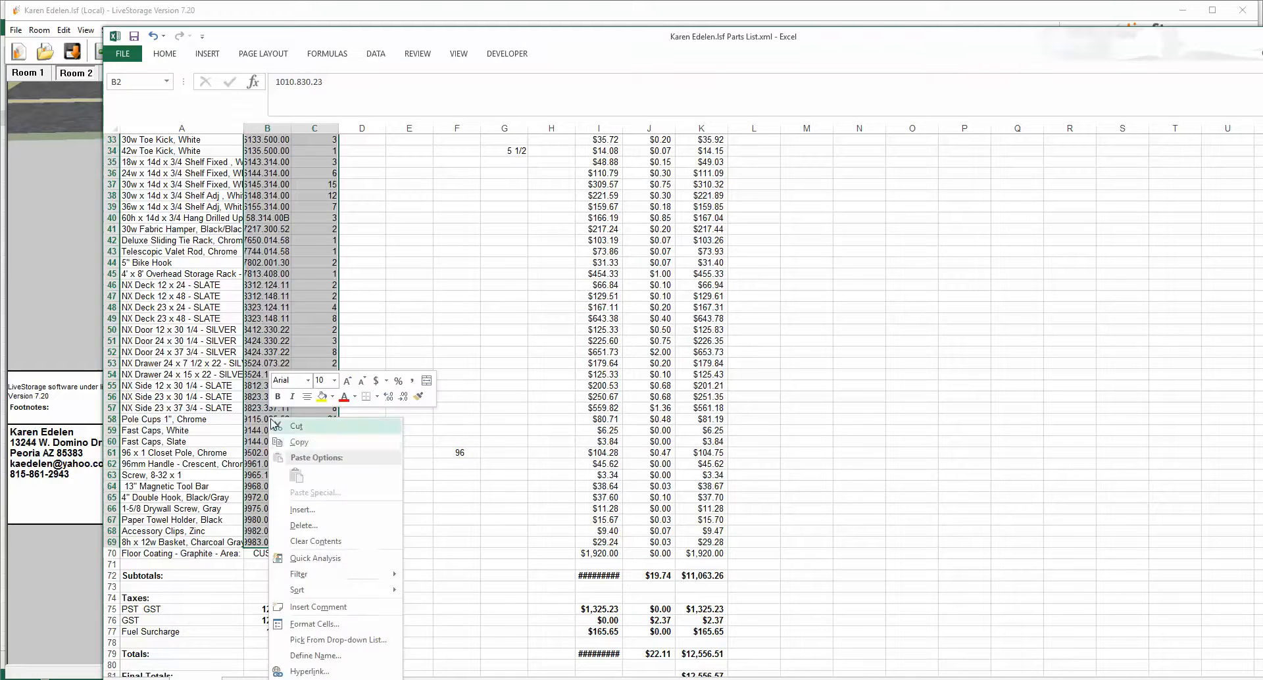
click(299, 442)
scroll(300, 442, up, 11)
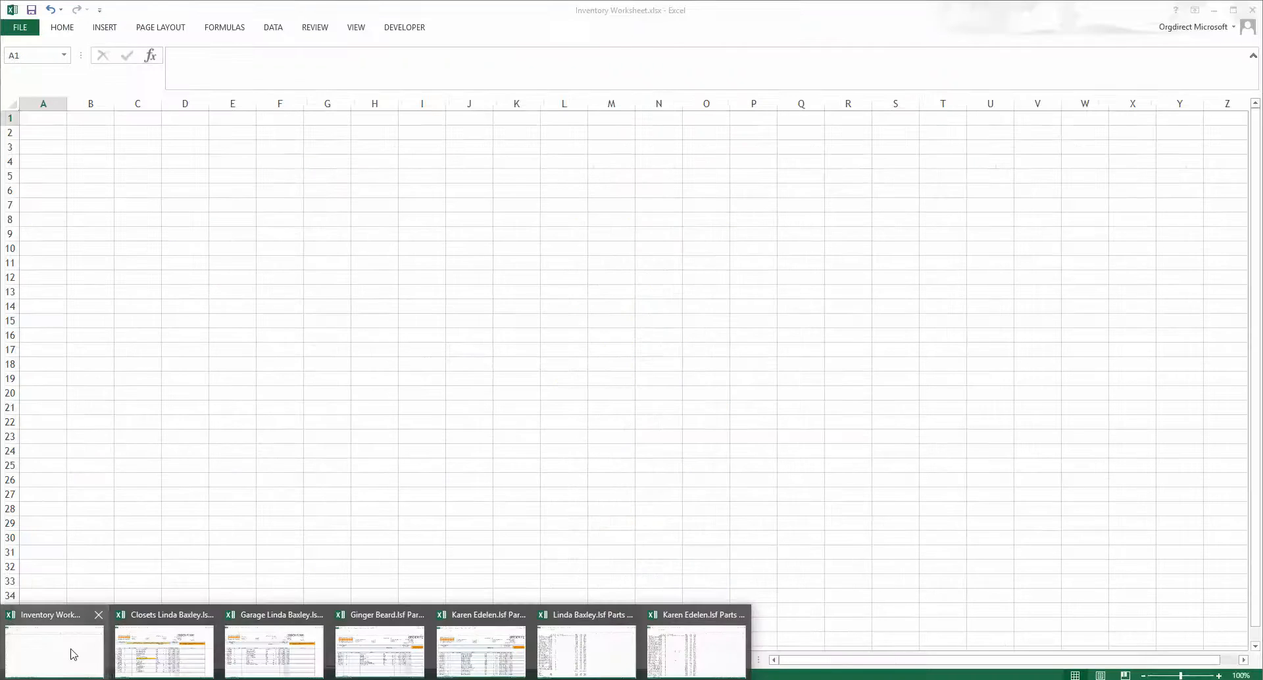
click(73, 654)
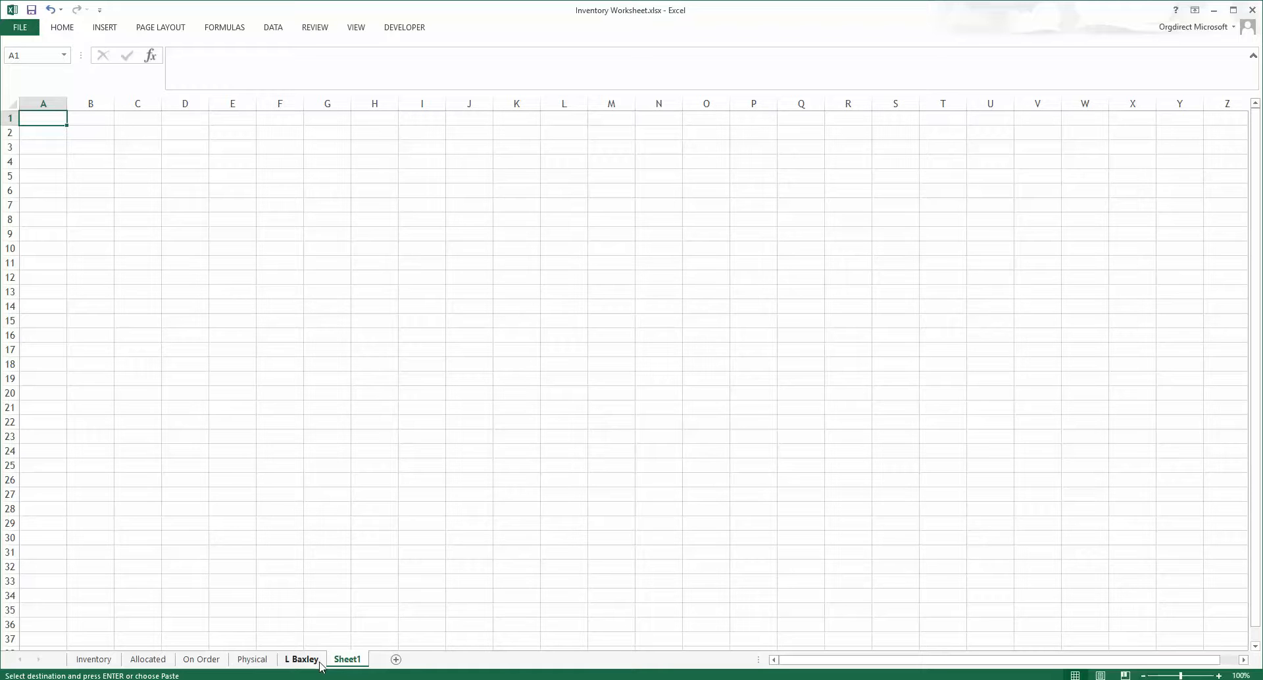
Step: Rename the new sheet with the customer's first initial and surname
mouse_move(351, 677)
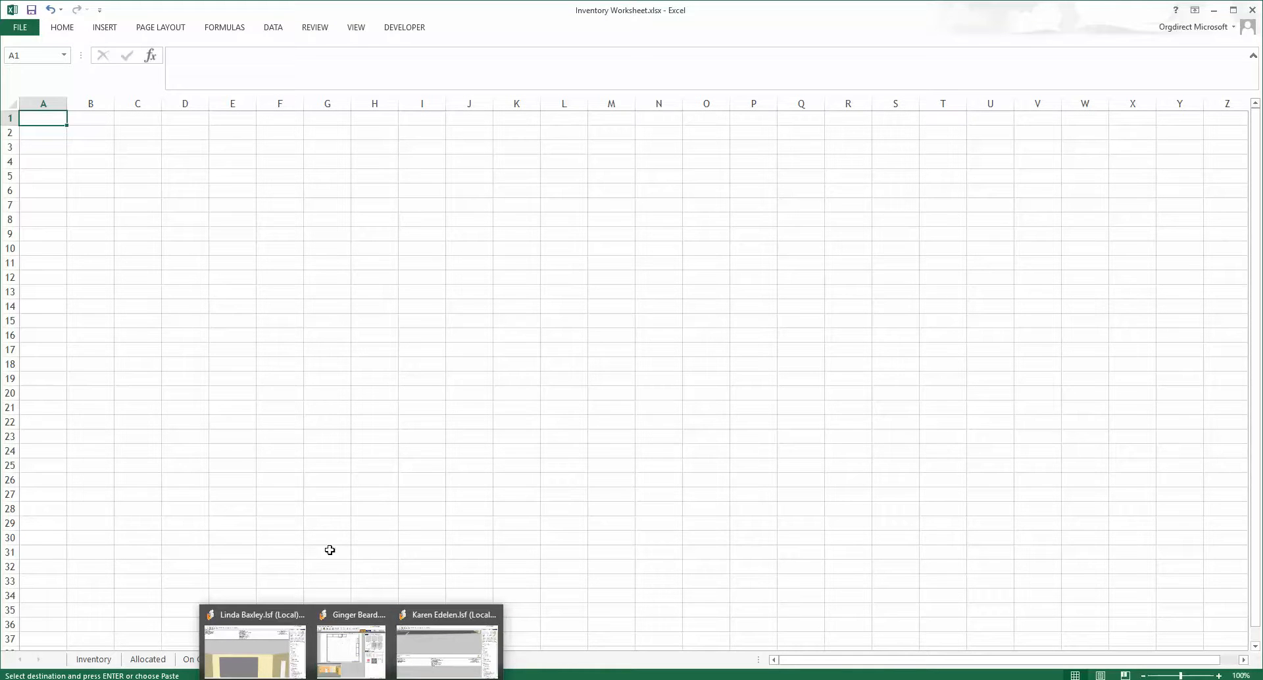
double_click(341, 655)
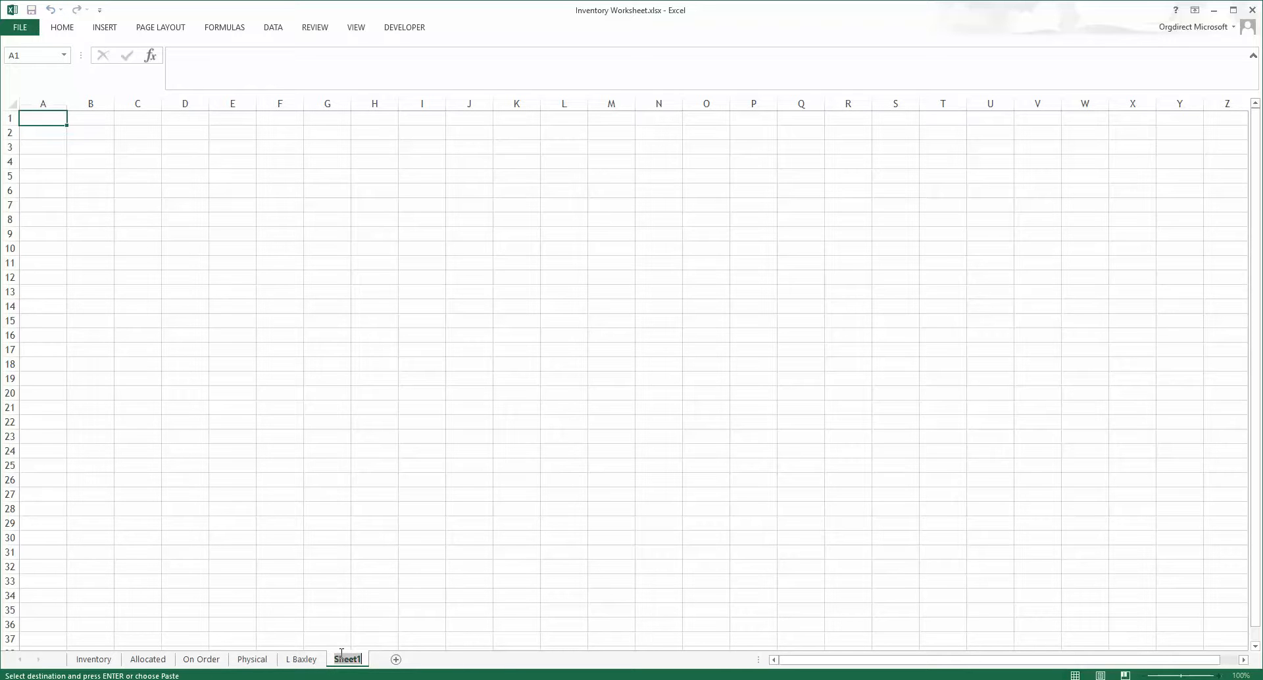
key(Return)
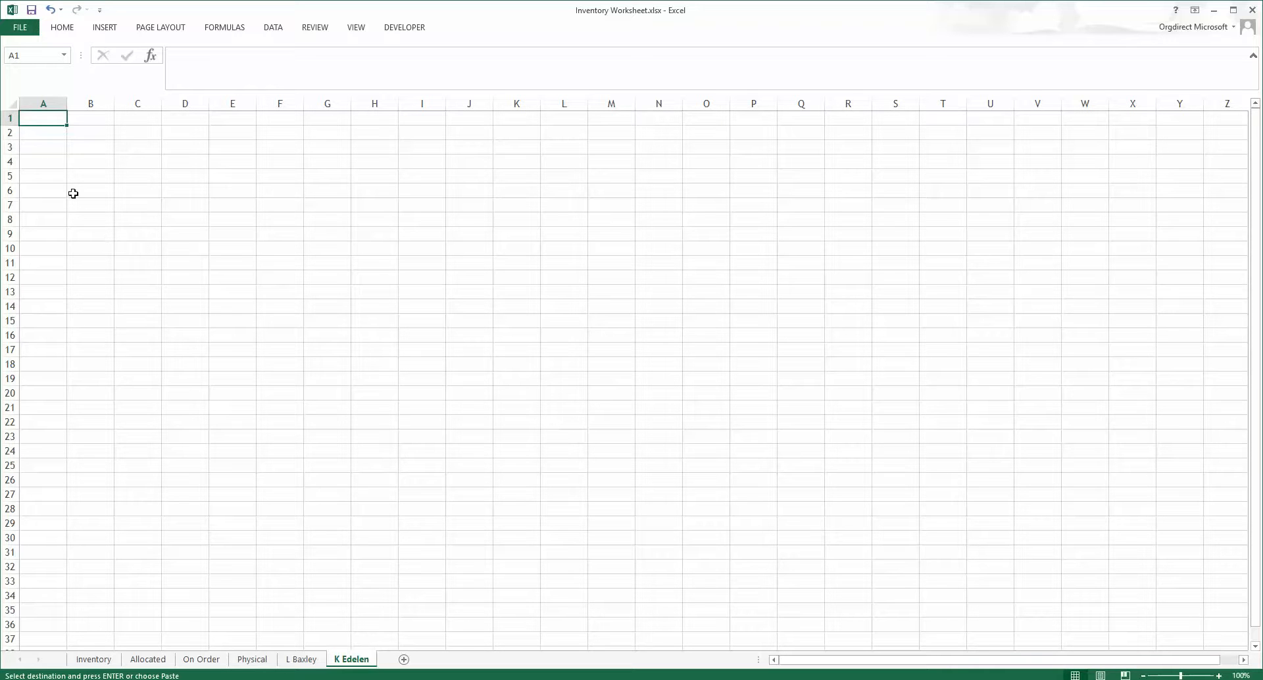
Step: Paste the copied part numbers and quantities as values starting at cell A2 of the new sheet
click(46, 134)
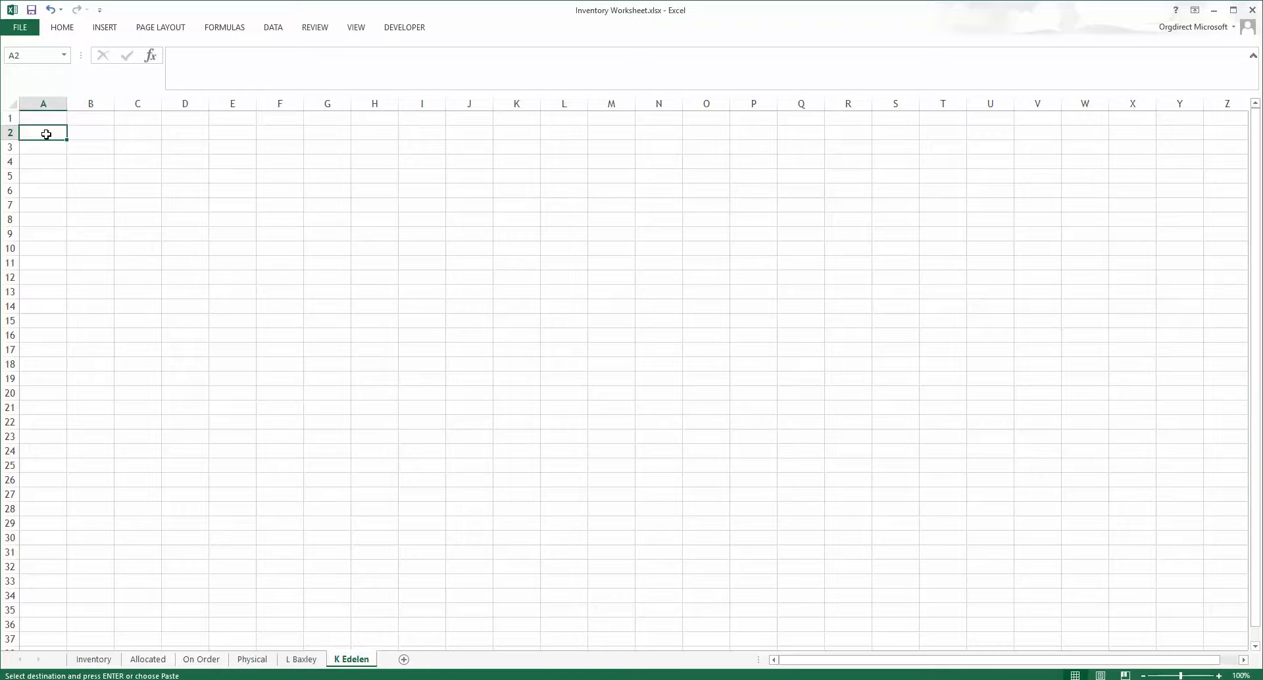
right_click(46, 134)
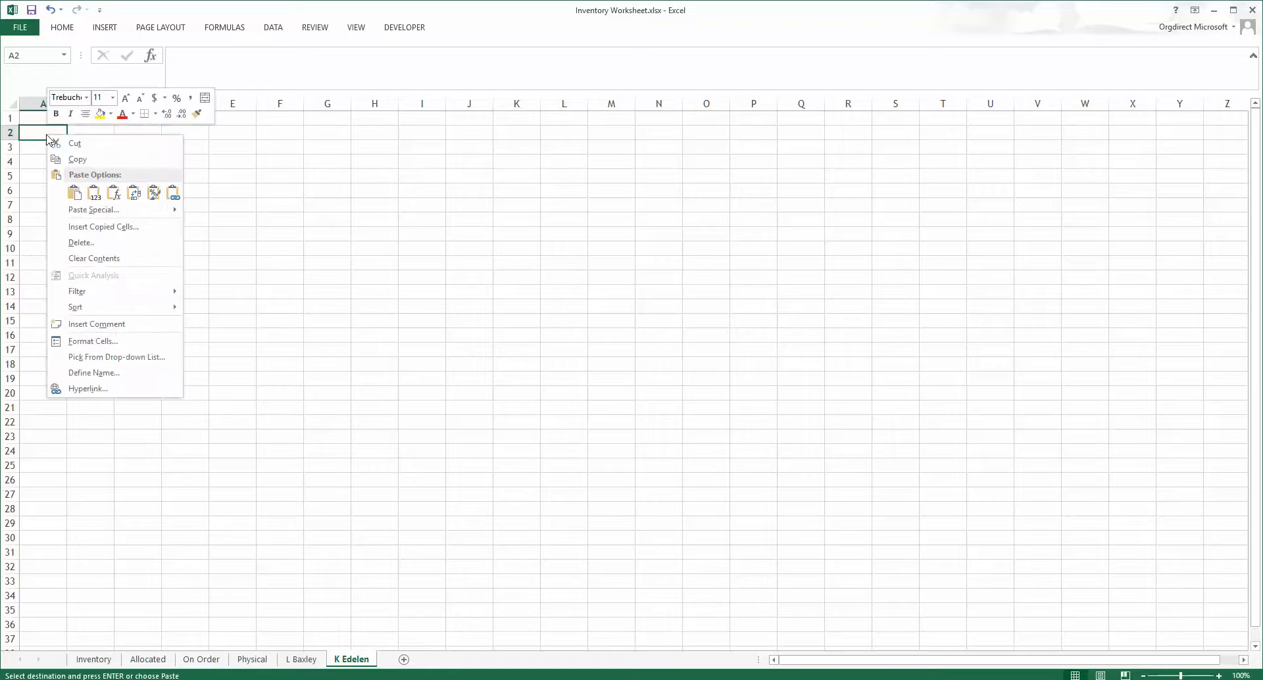
click(94, 194)
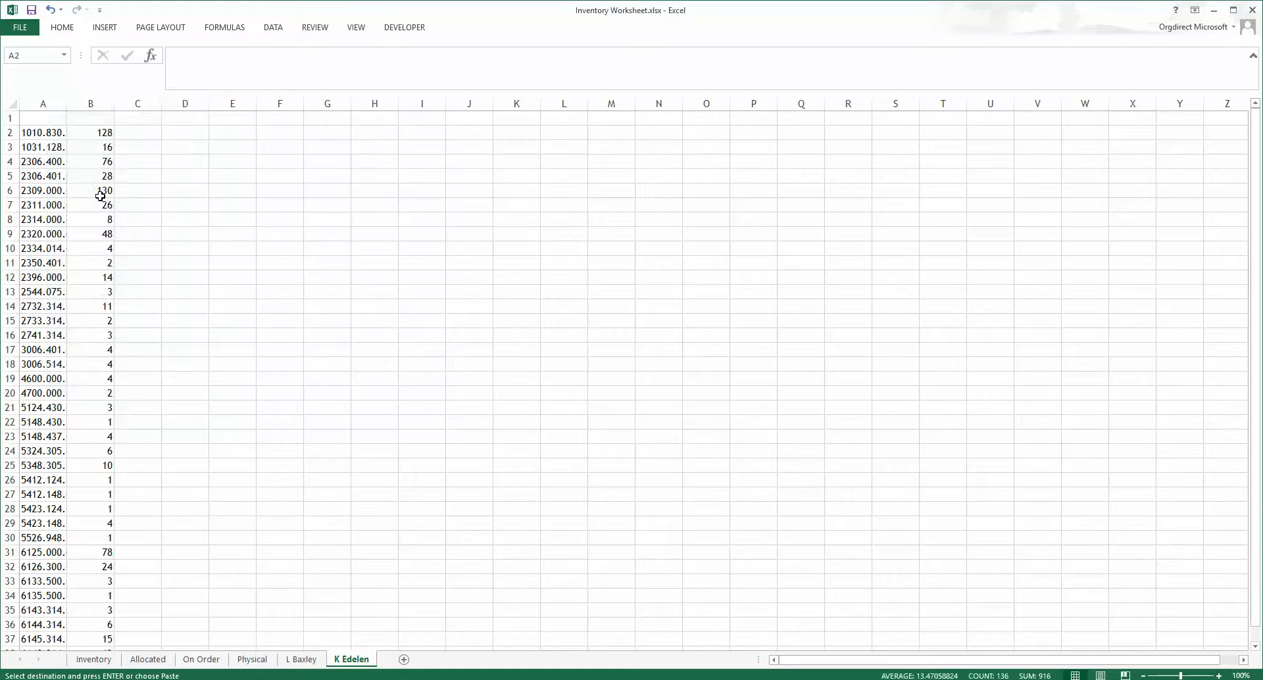
Step: Enter the column headers Part Number, Allocated and Order in cells A1 to C1
click(60, 122)
text(Pa)
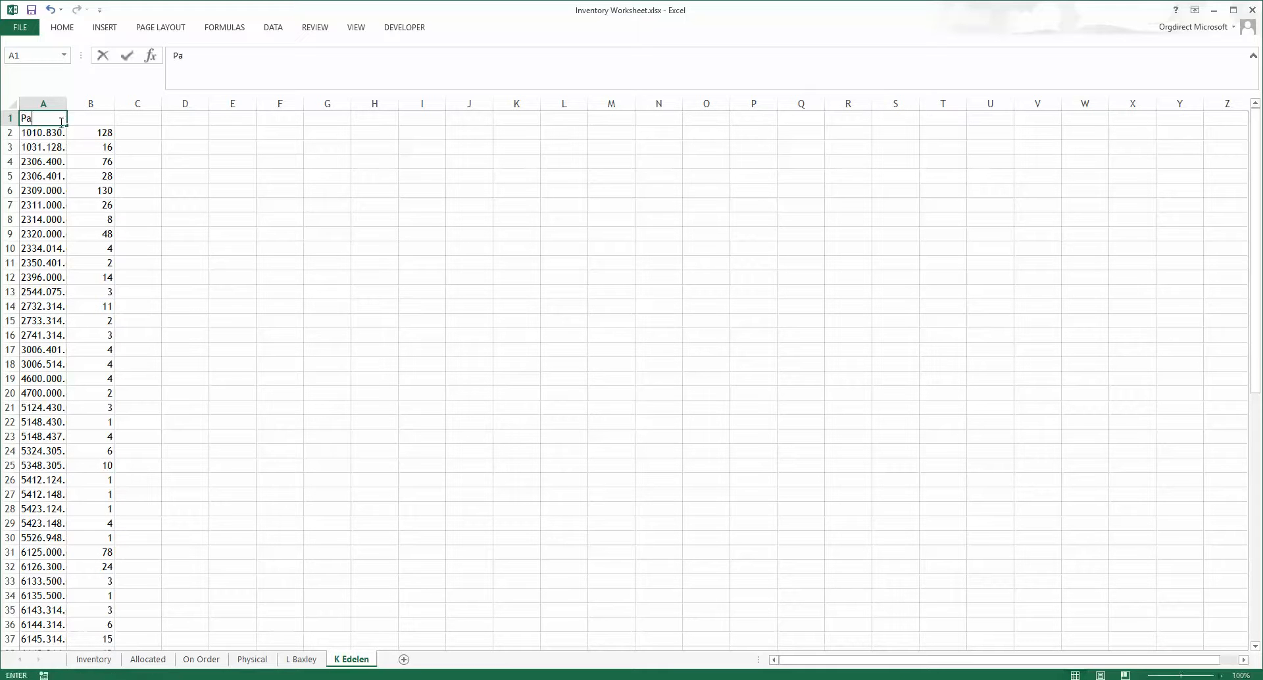
text(rt Number)
key(ctrl+Return)
key(Tab)
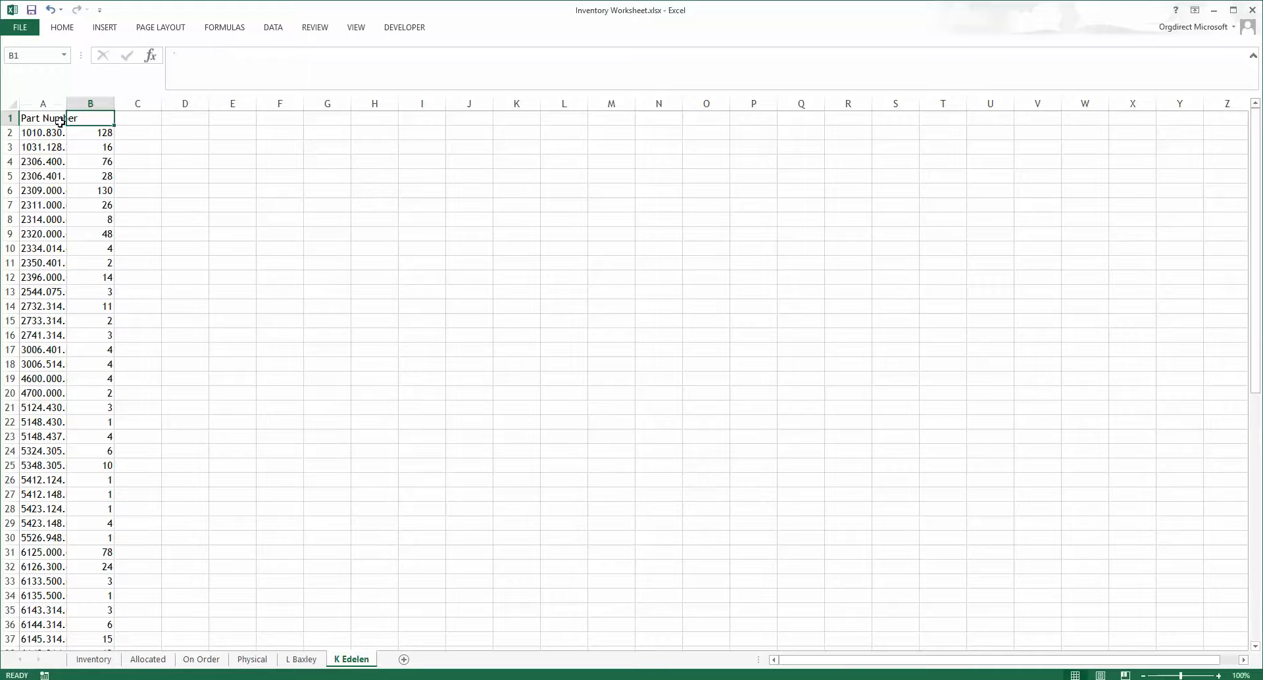
text(Allocated)
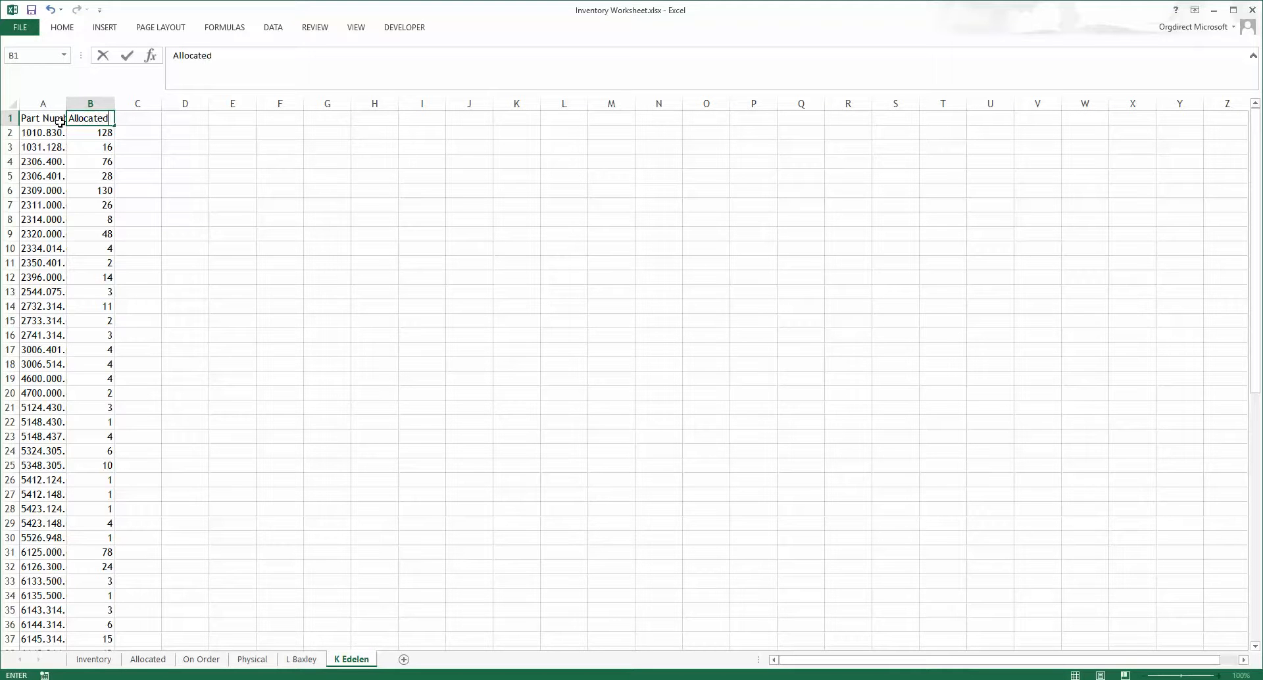
key(Tab)
text(Or)
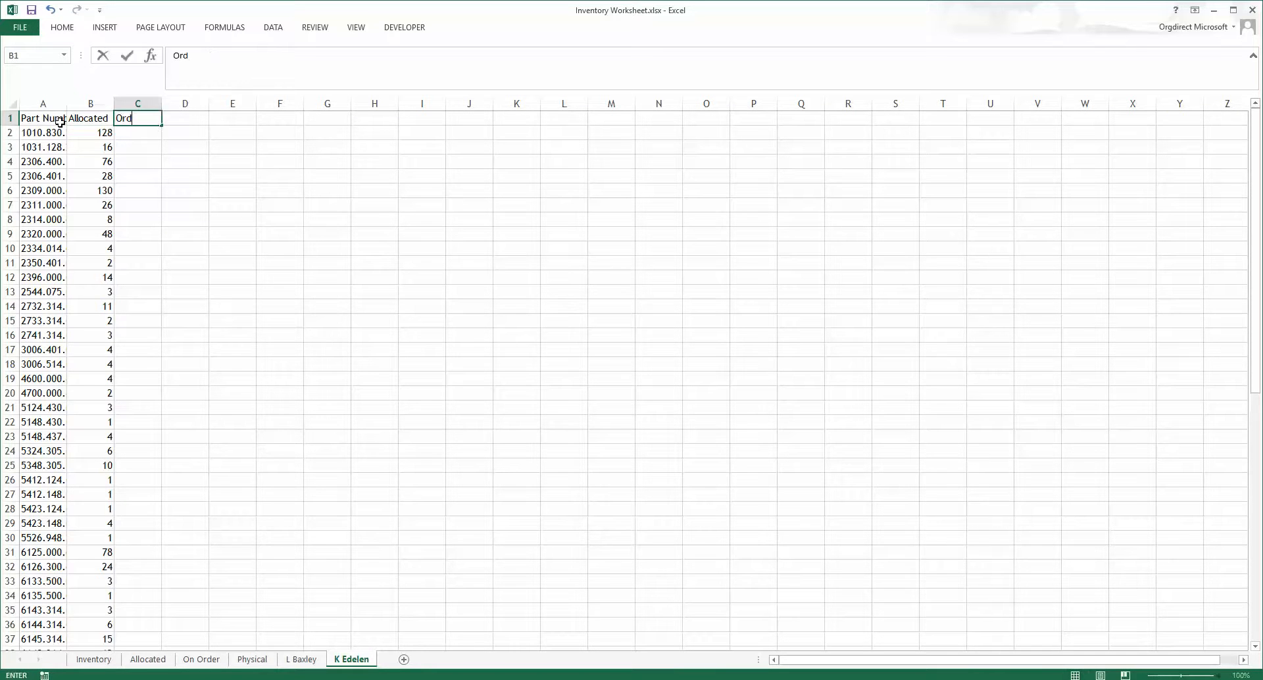
text(der)
key(Return)
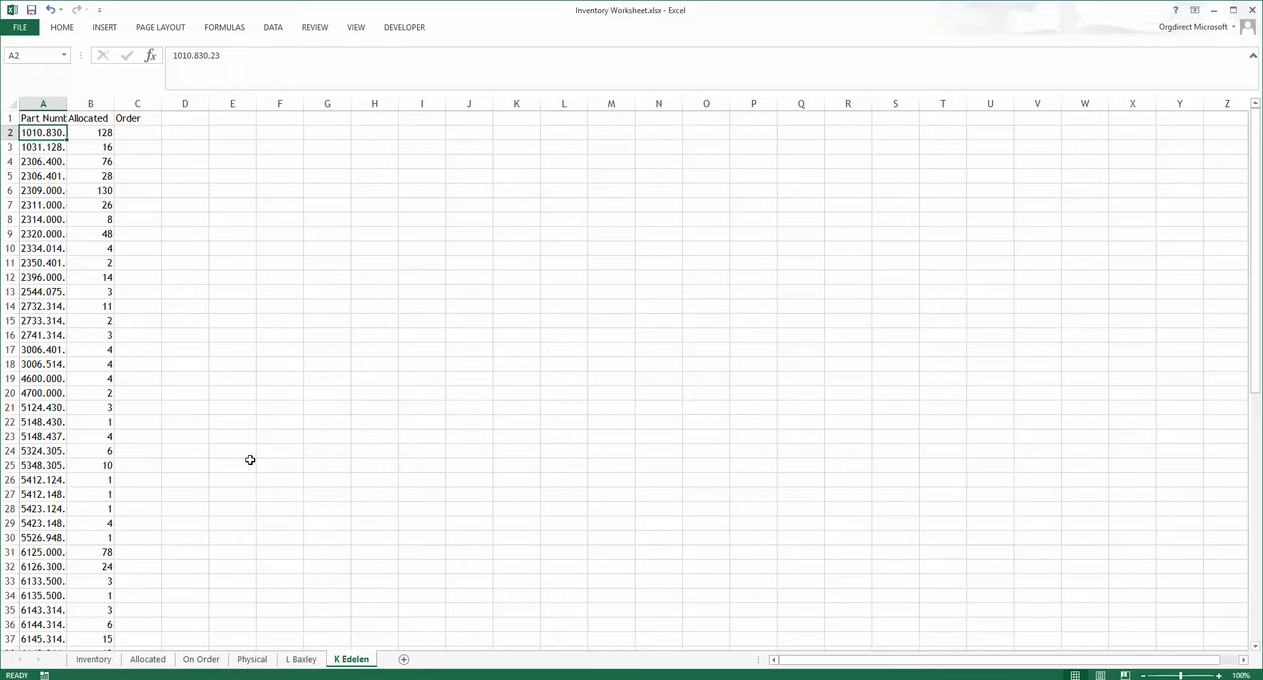
scroll(306, 524, down, 1)
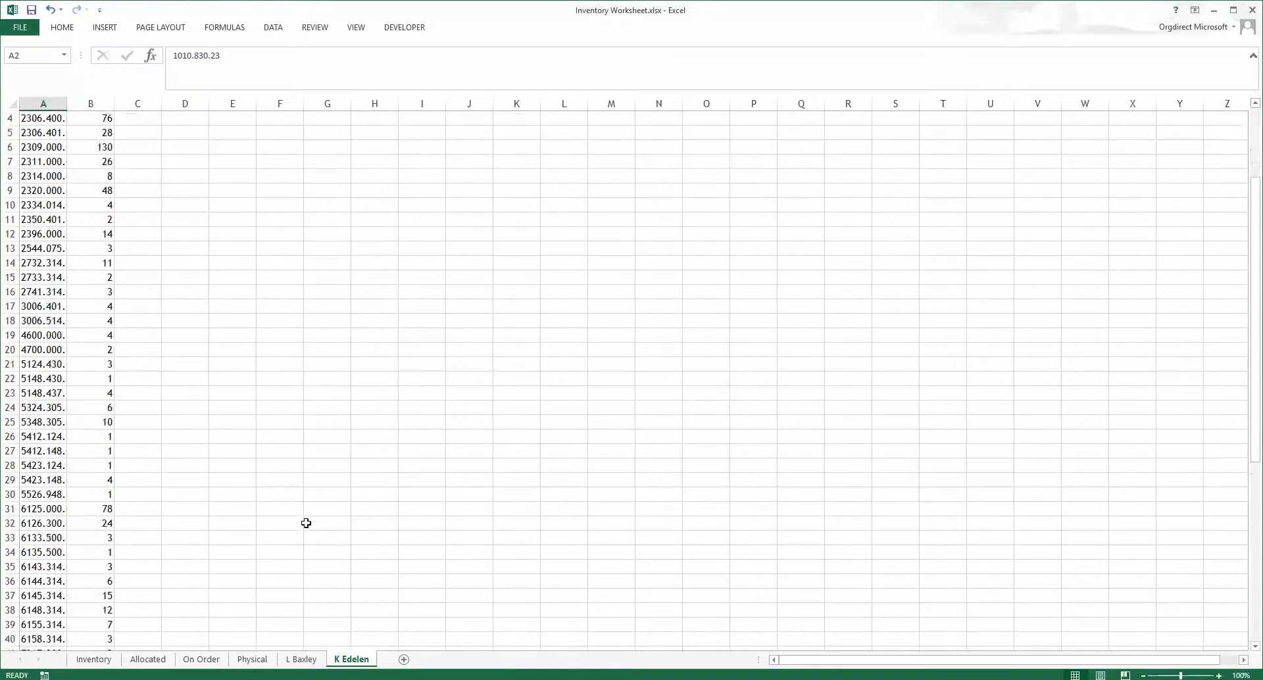
scroll(307, 523, up, 1)
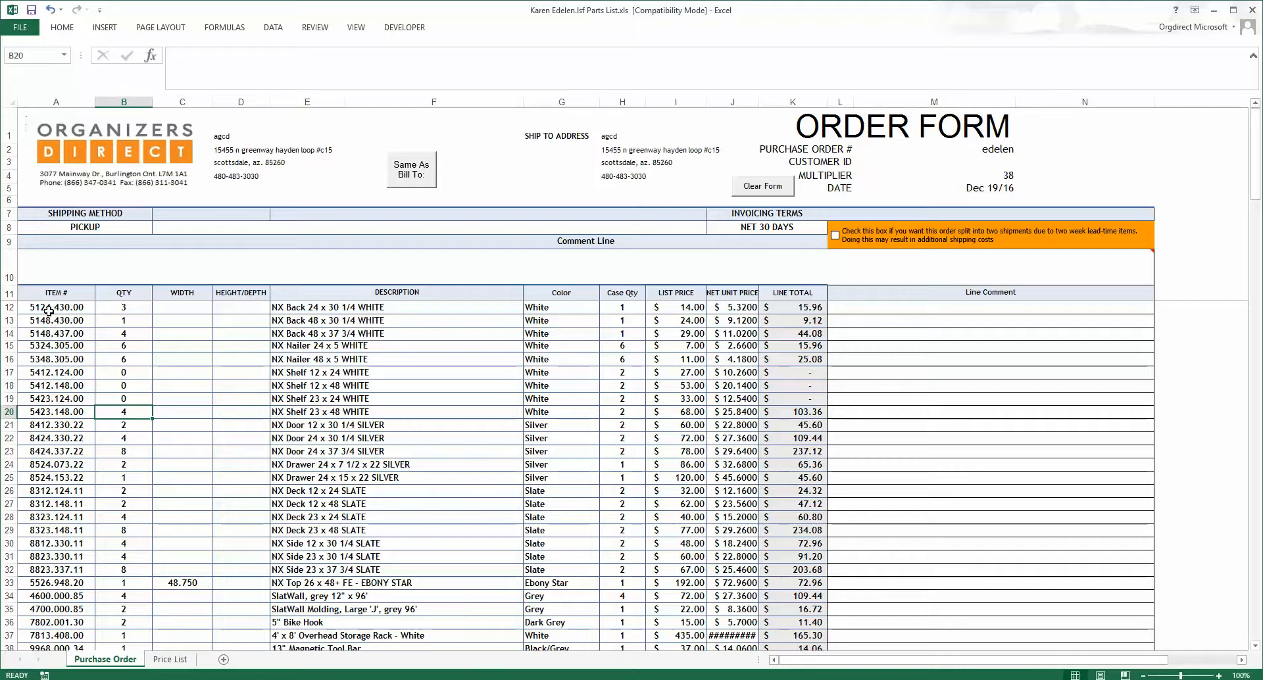
Step: Copy the item numbers and quantities from the customer's purchase order form
drag(46, 307, 122, 400)
right_click(122, 399)
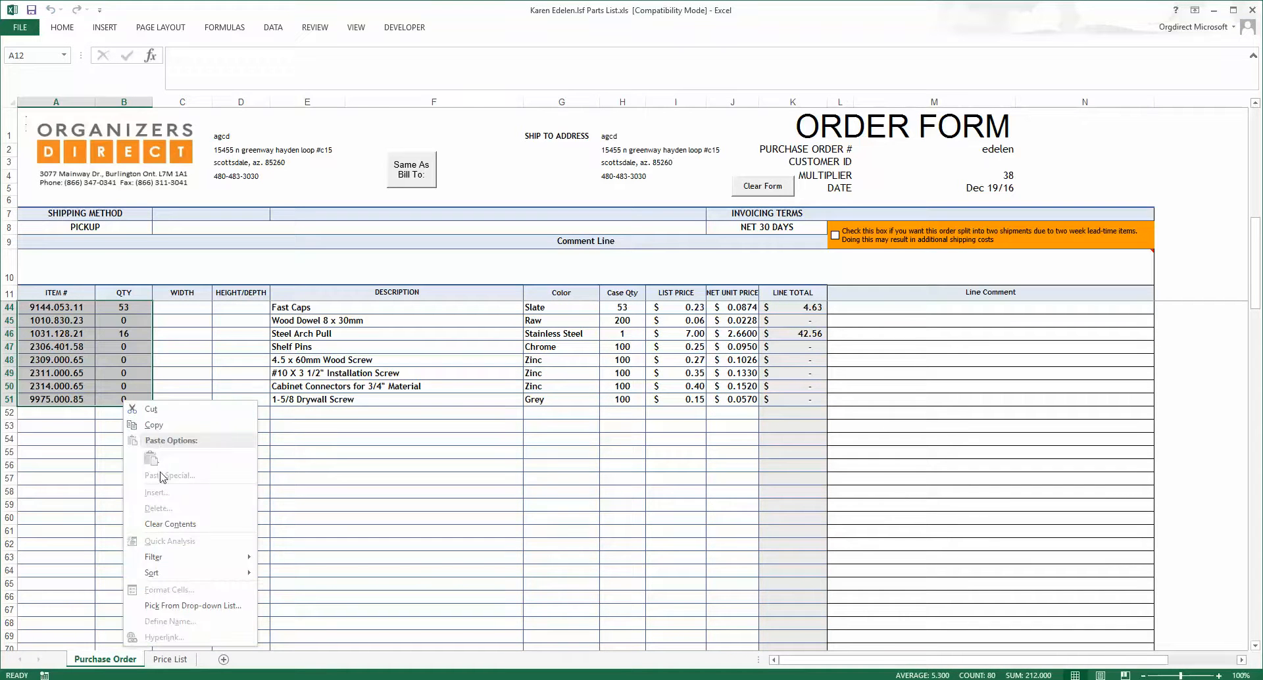
click(154, 425)
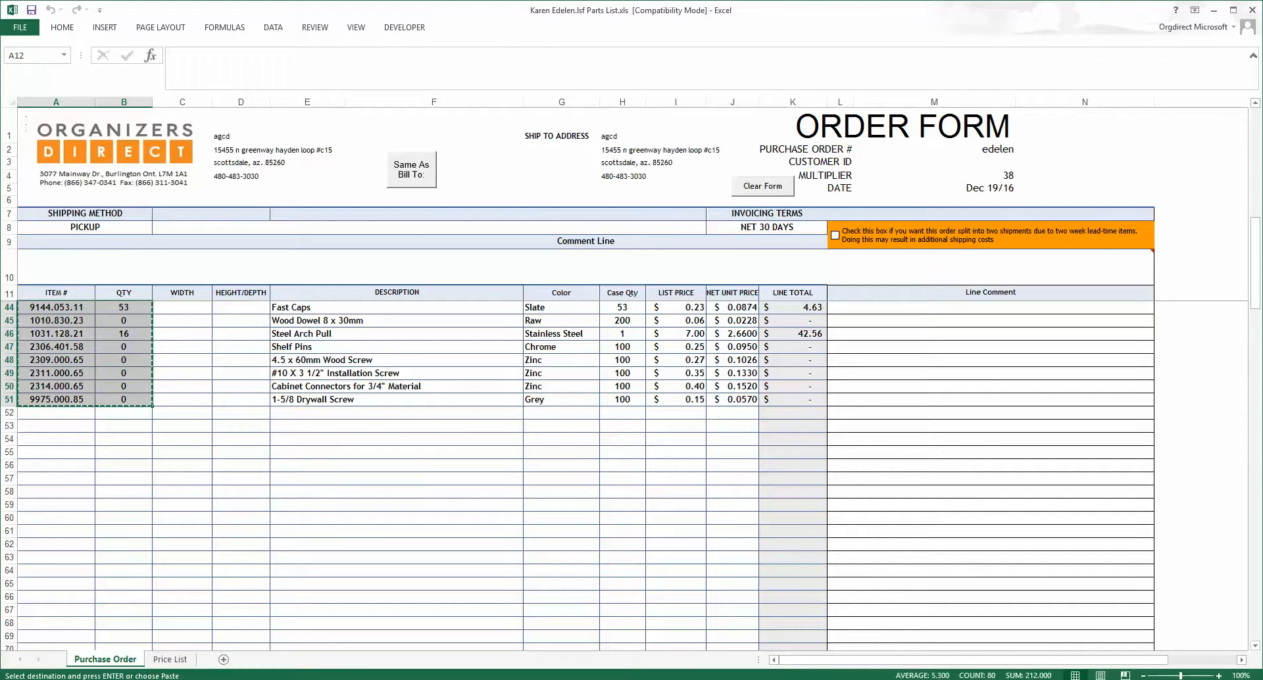
Step: Paste the order form's item numbers and quantities as values starting at cell F2 of the customer's sheet
key(alt+Tab)
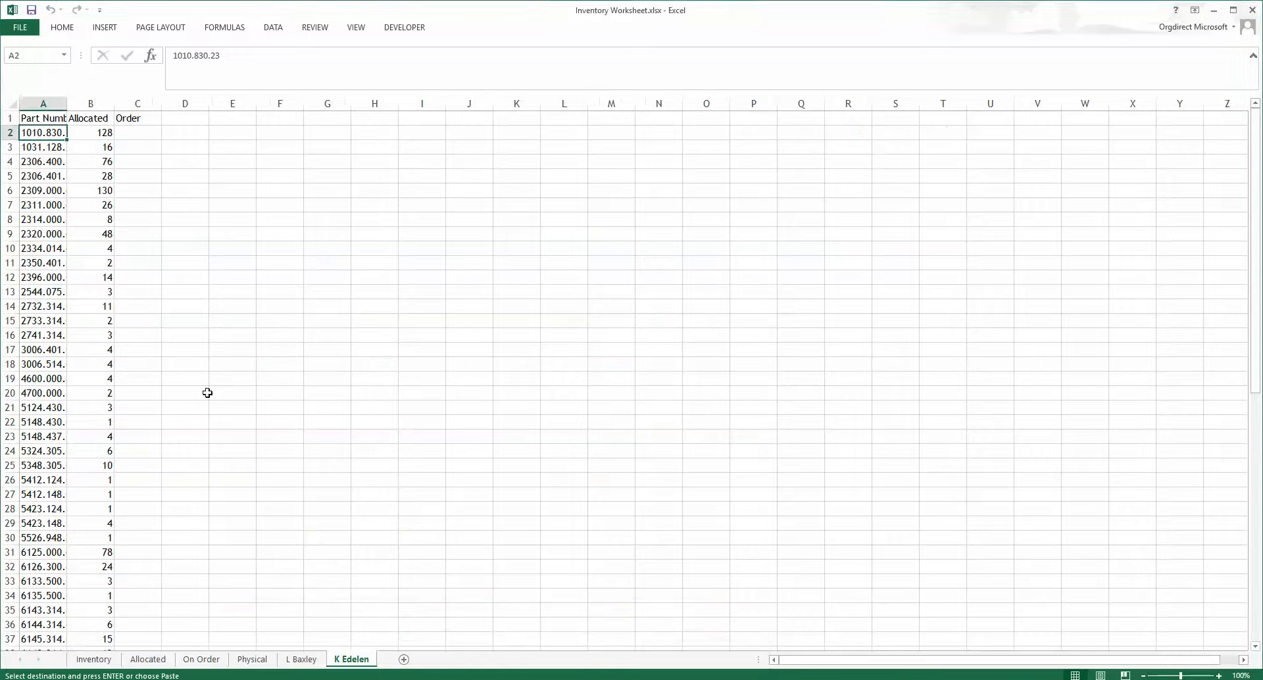
click(199, 135)
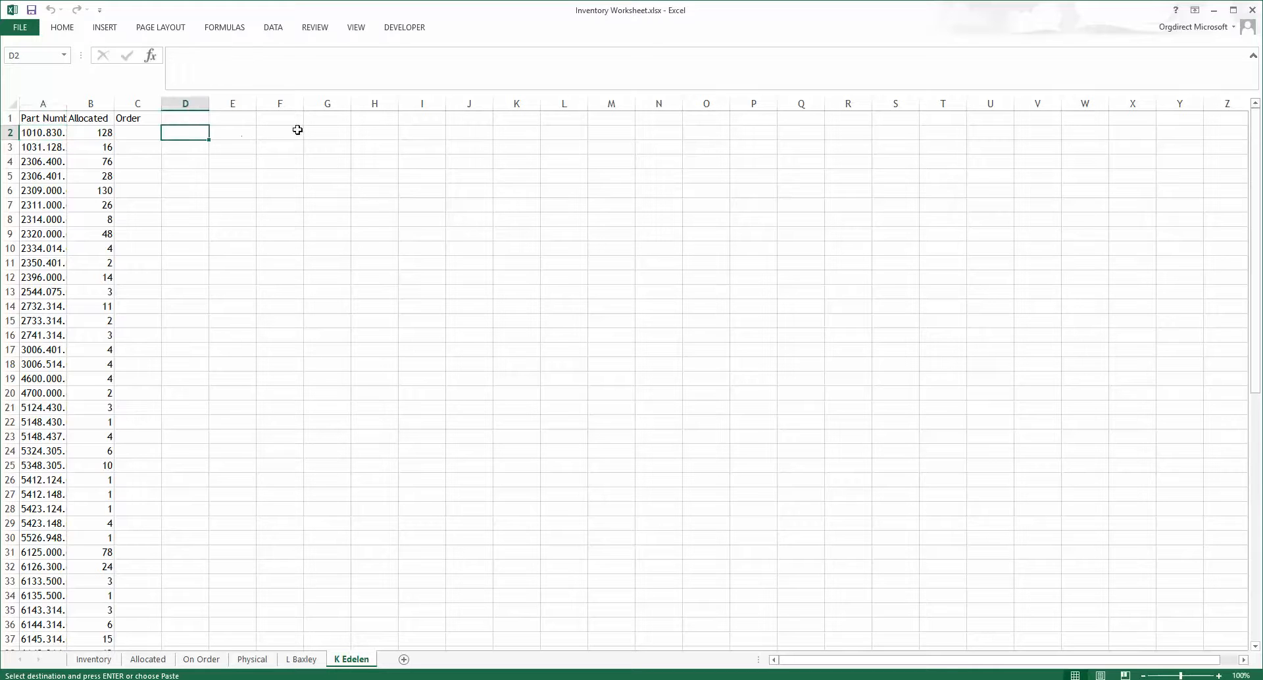
click(277, 131)
right_click(277, 132)
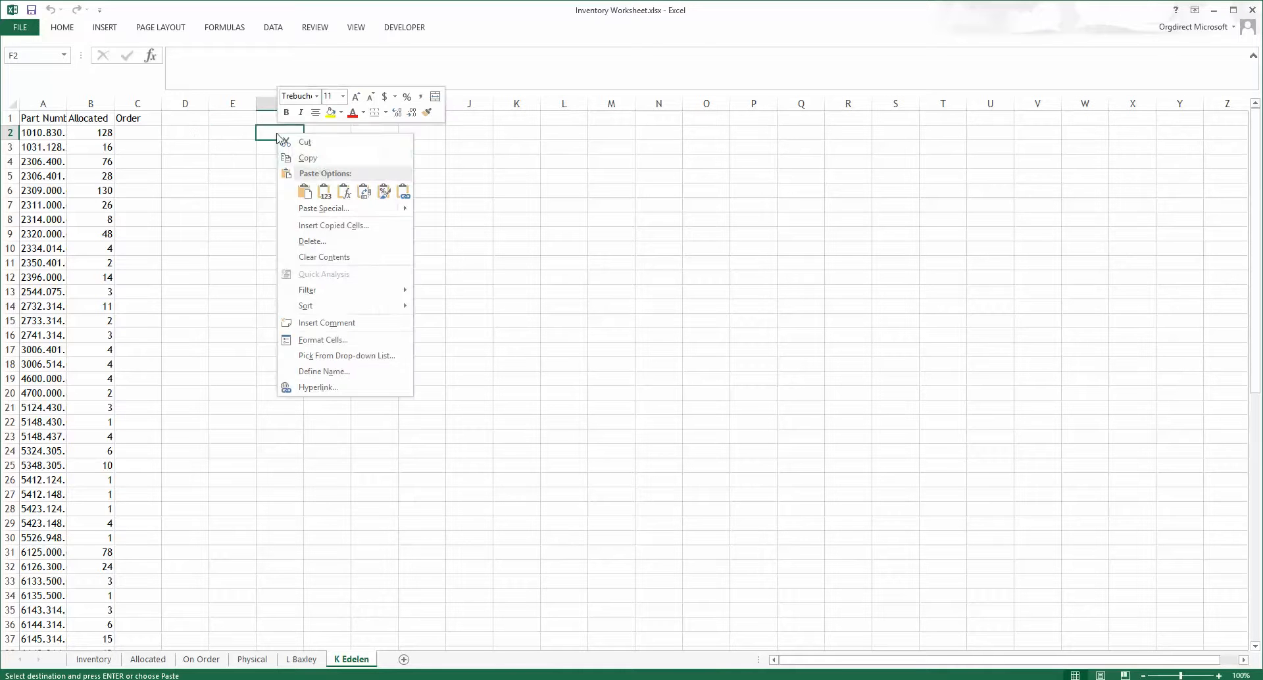
click(324, 196)
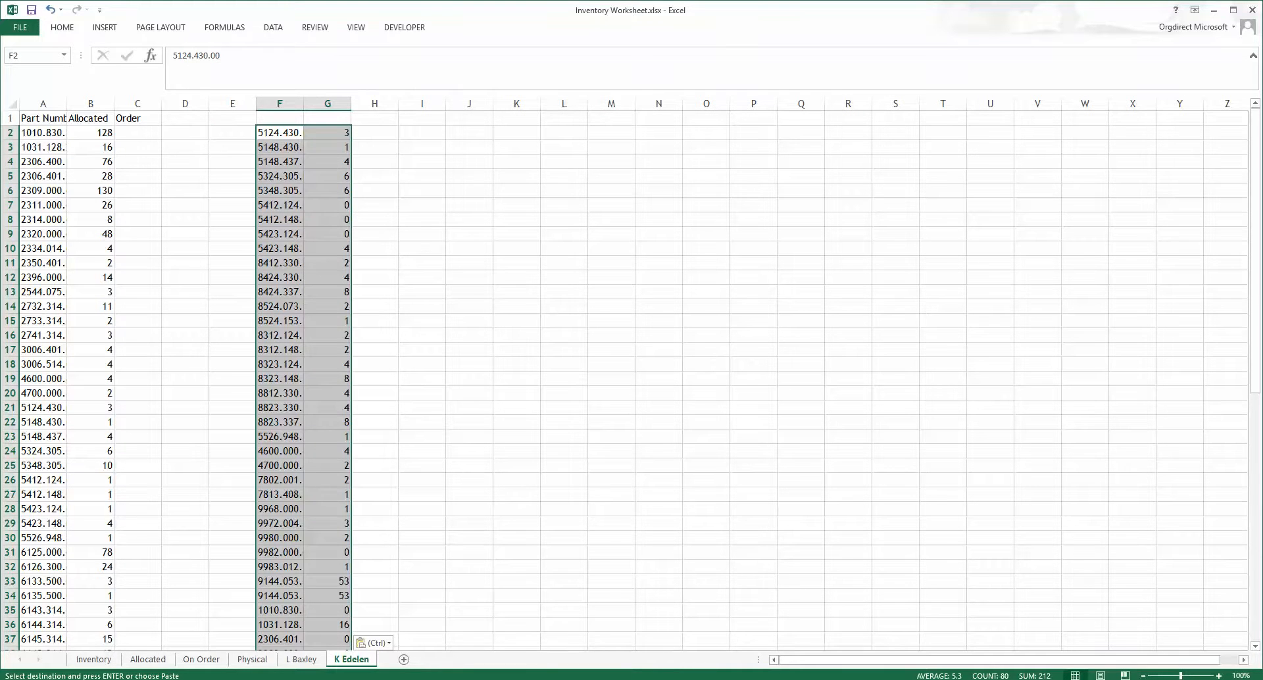
Step: Cancel the copy selection on the order form and switch to the customer's closet parts list order form
key(alt+Tab)
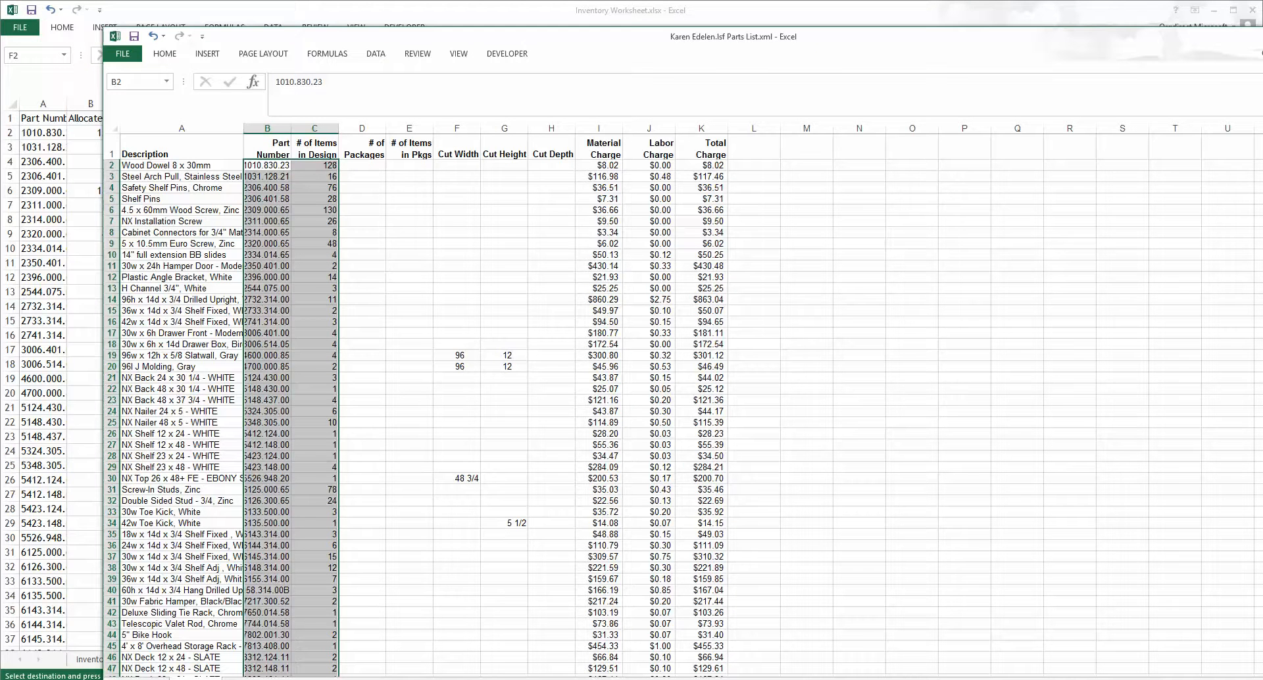
key(alt+Tab)
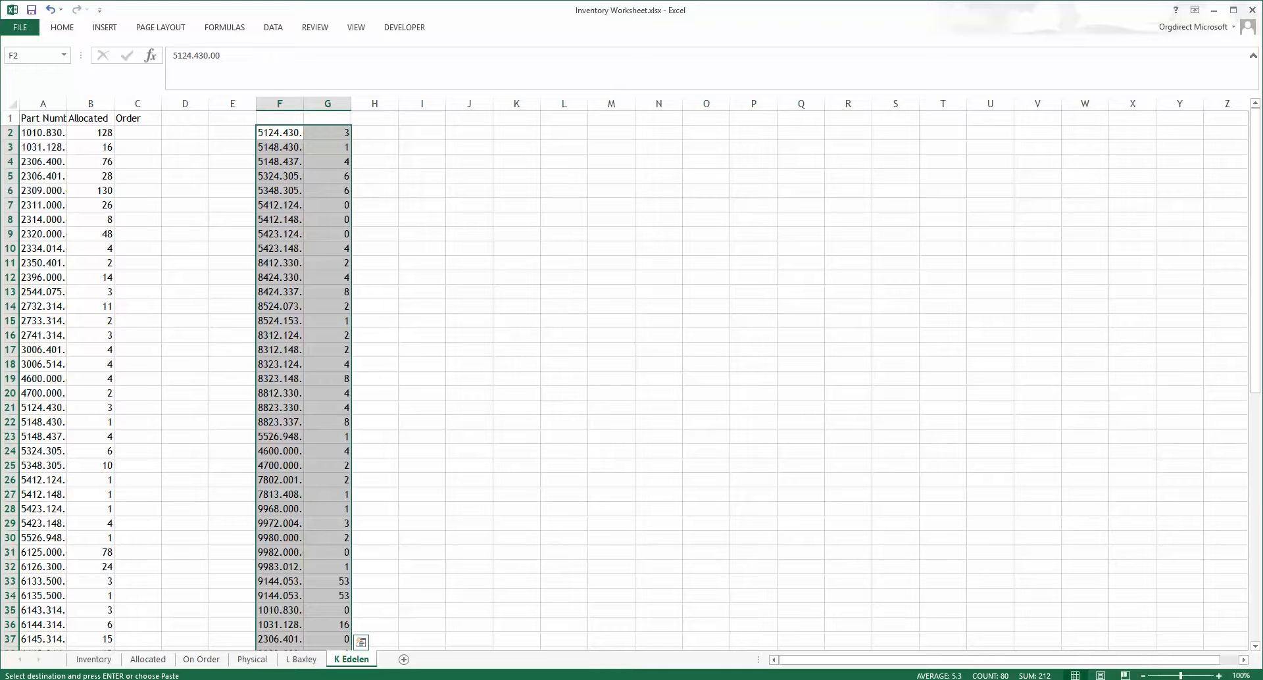
key(alt+Tab)
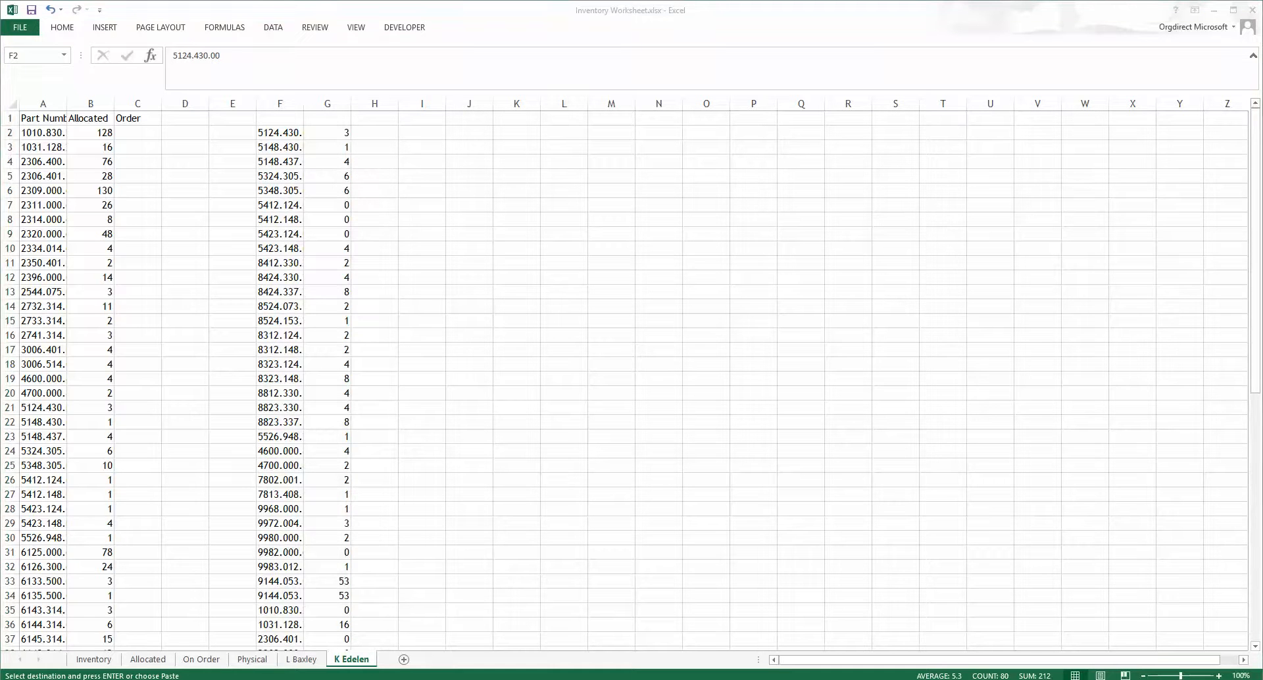
key(alt+Tab)
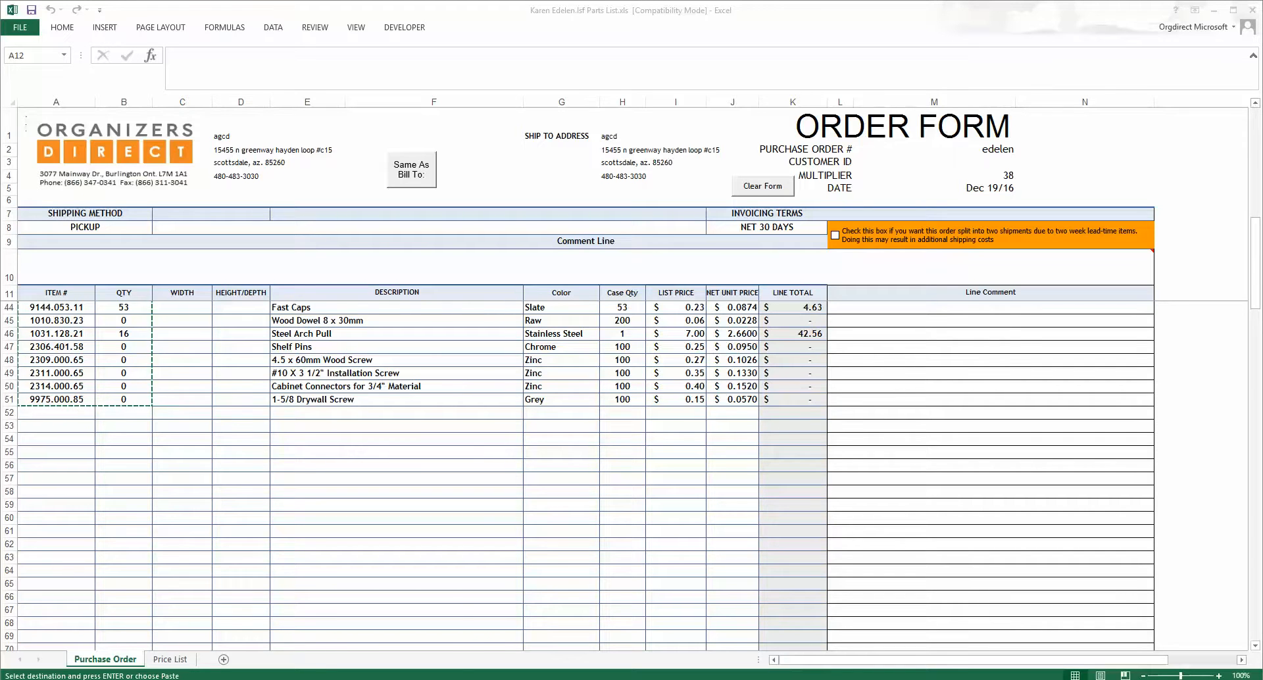
key(alt+Tab)
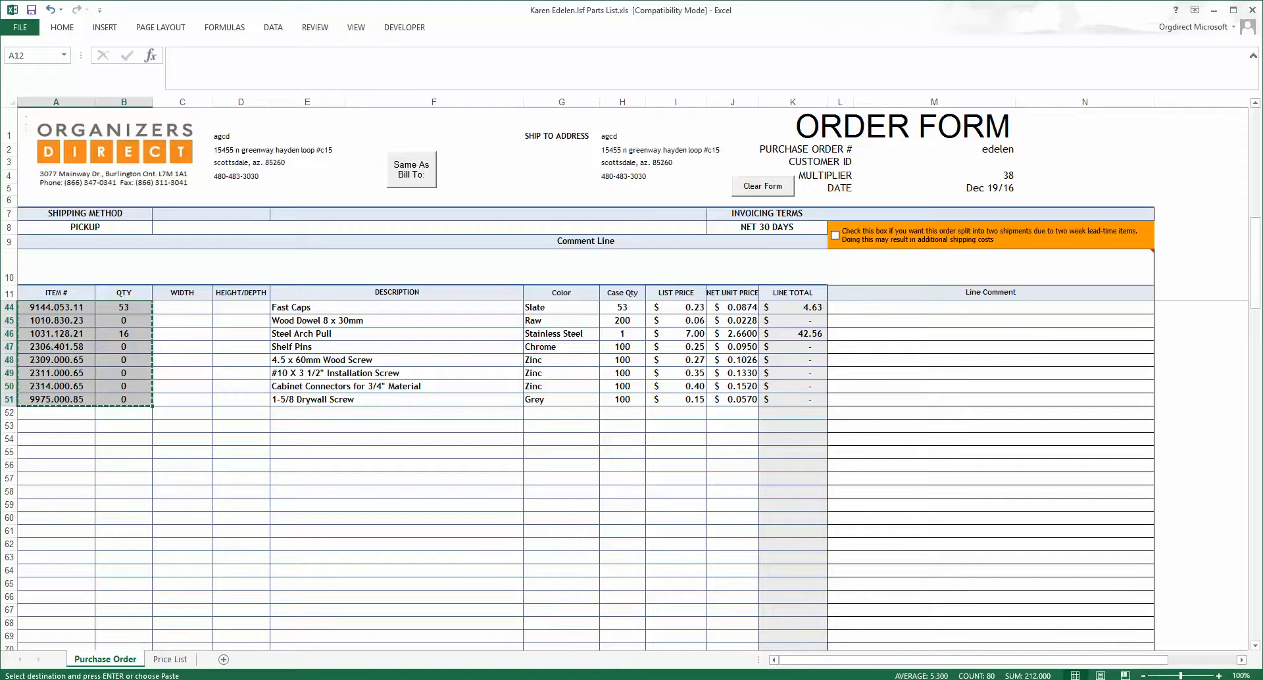
key(Escape)
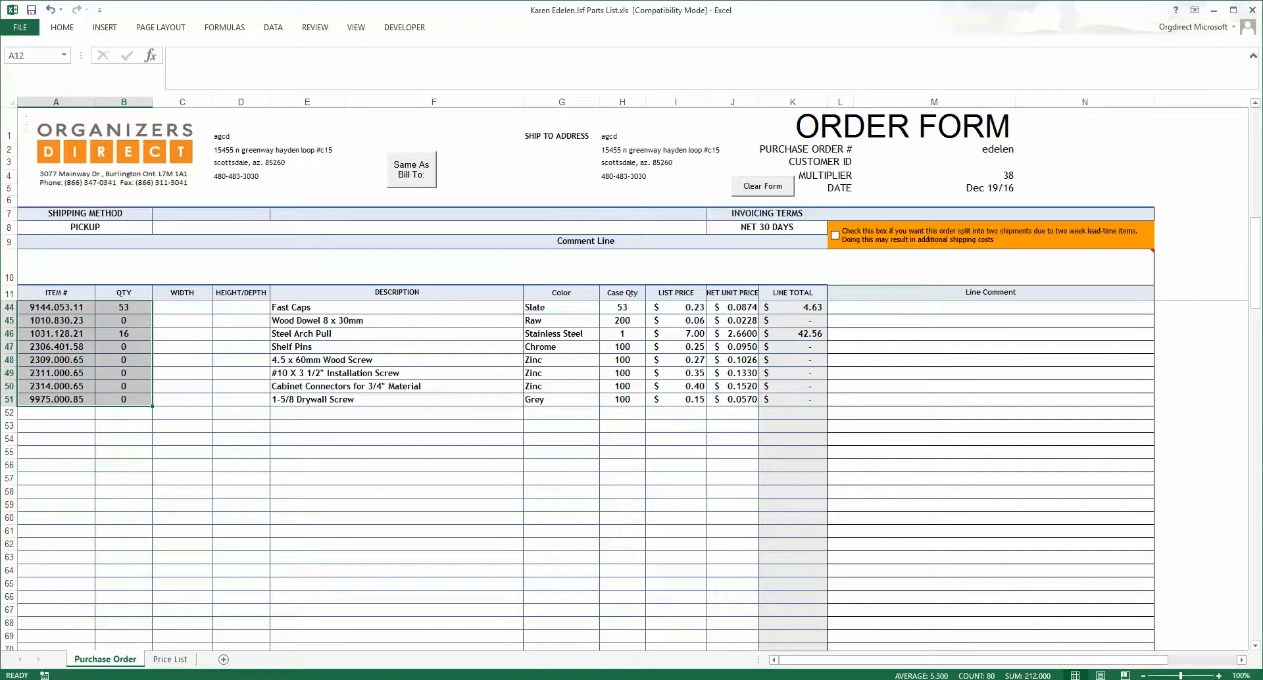
key(alt+Tab)
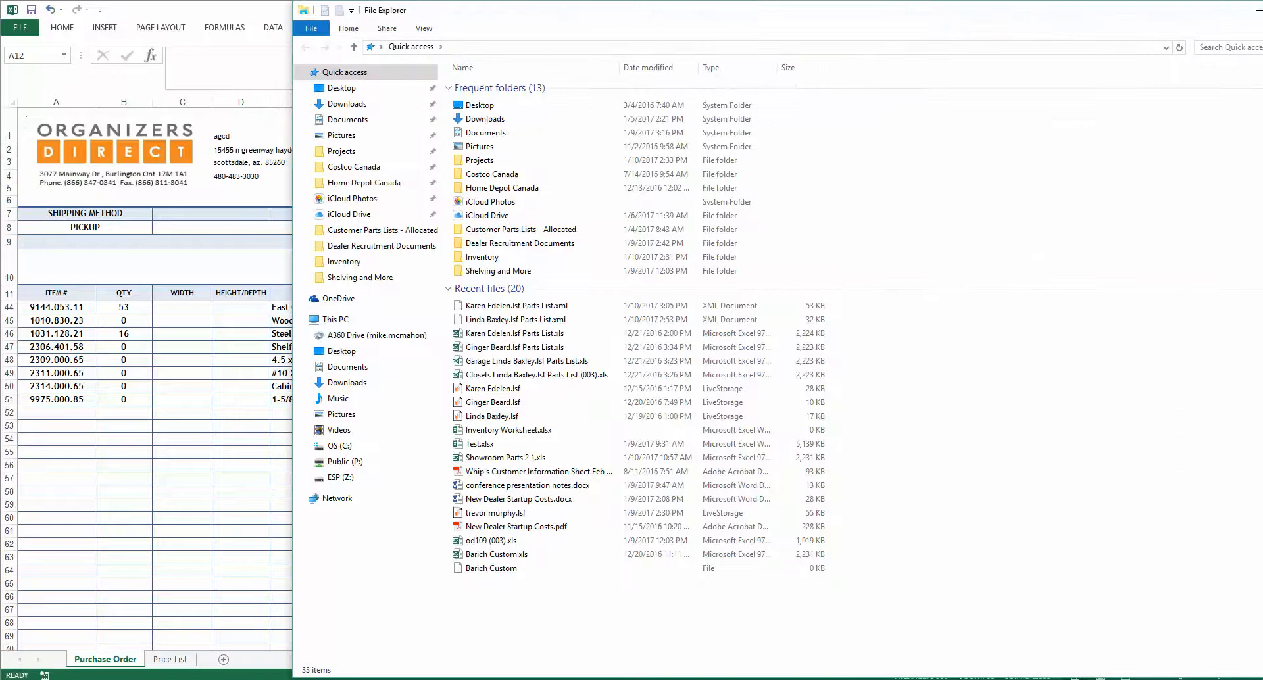
key(alt+Tab)
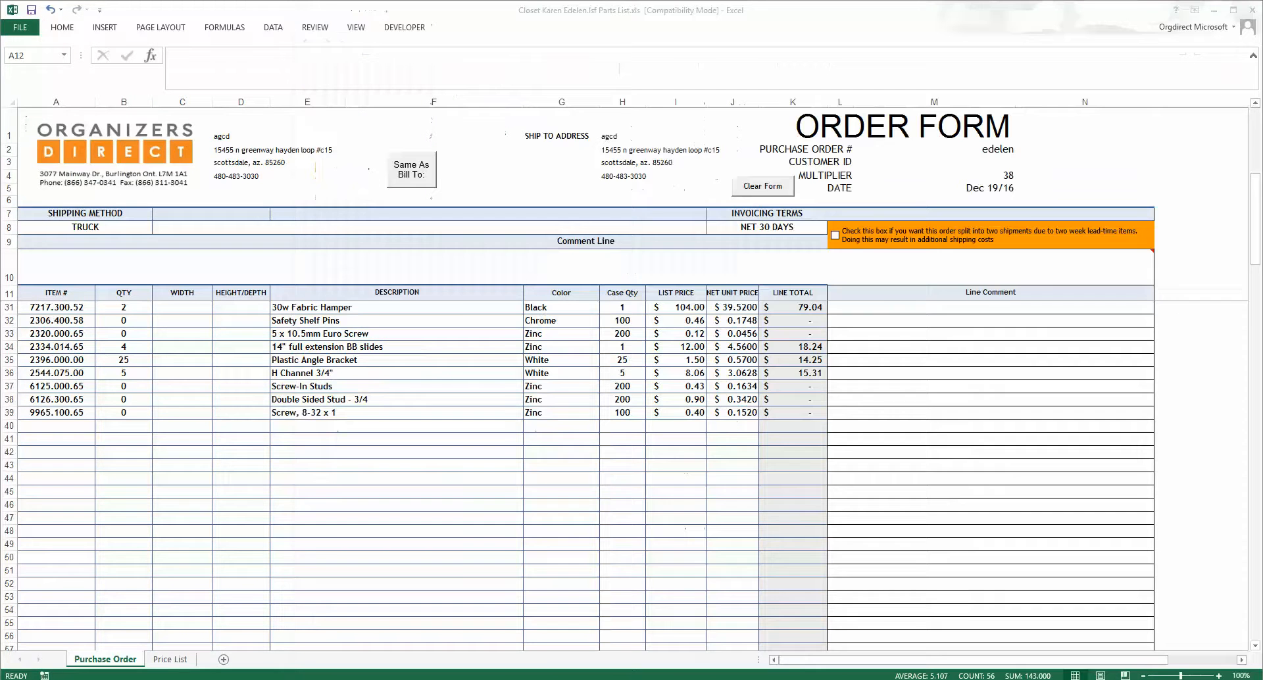
Step: Copy the order form's item numbers and quantities from rows 12 to 39
click(143, 413)
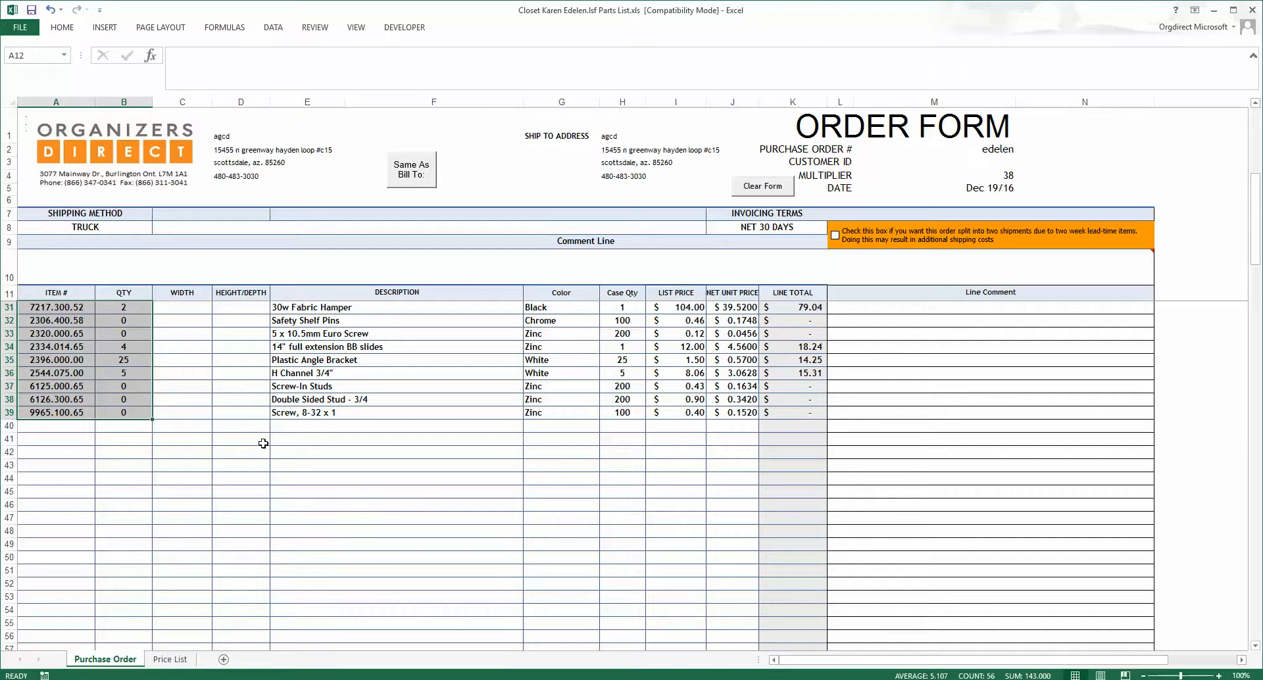
scroll(263, 443, up, 6)
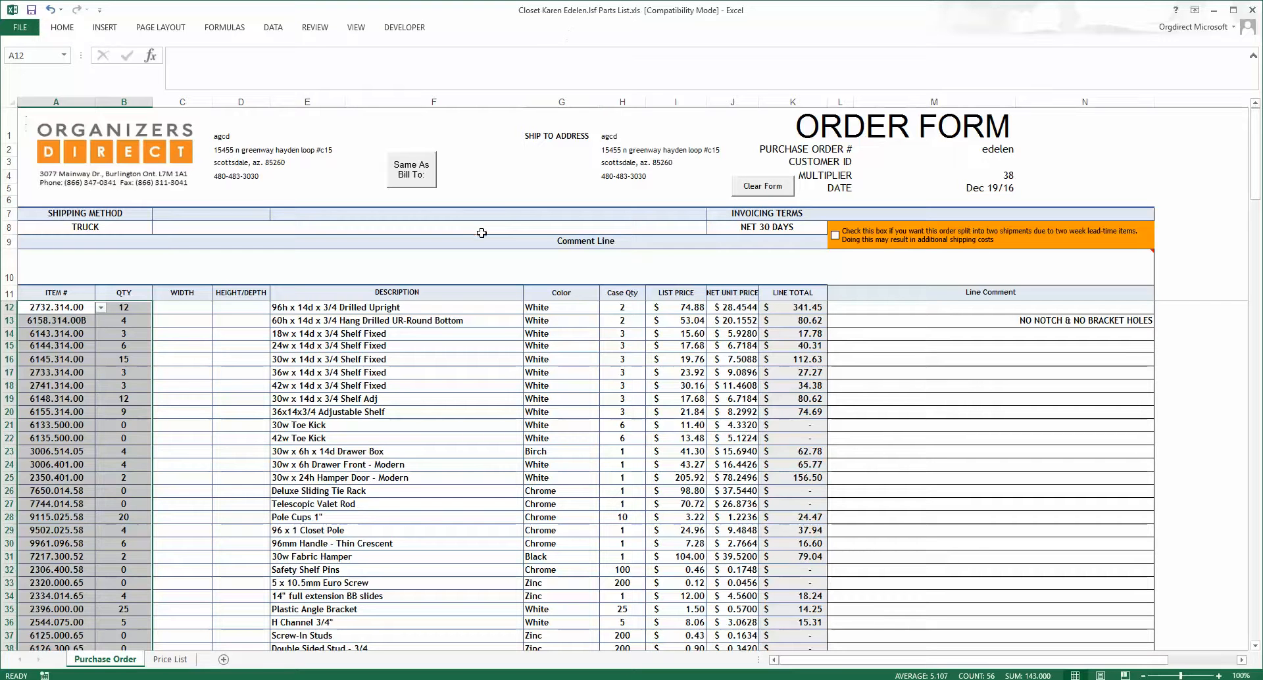
right_click(70, 359)
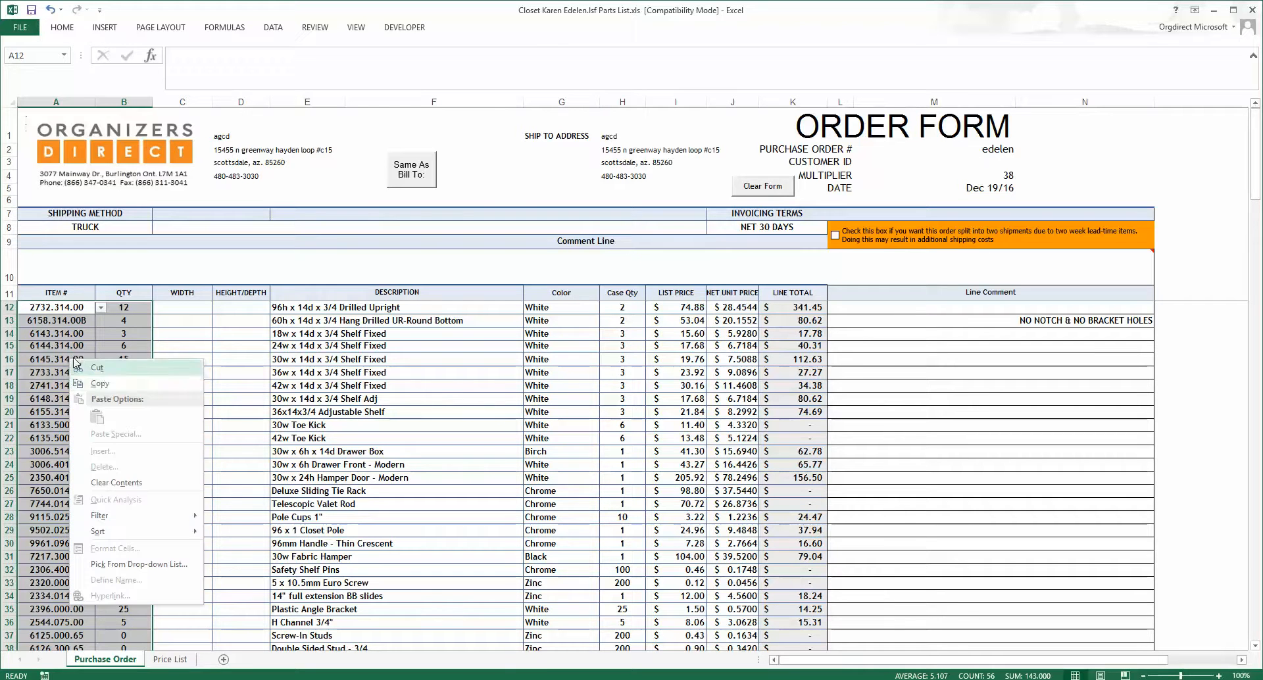
click(100, 384)
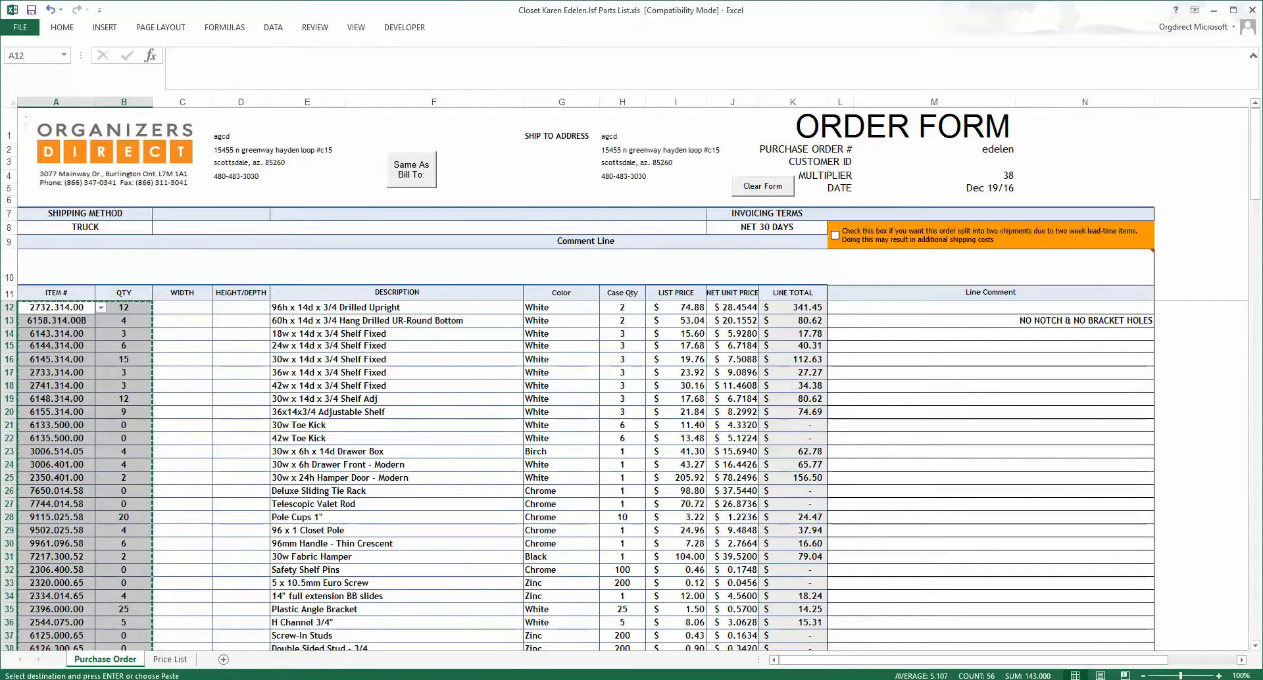
Step: Paste the copied item numbers and quantities as values starting at cell F42 of the customer's sheet in the inventory workbook
click(89, 670)
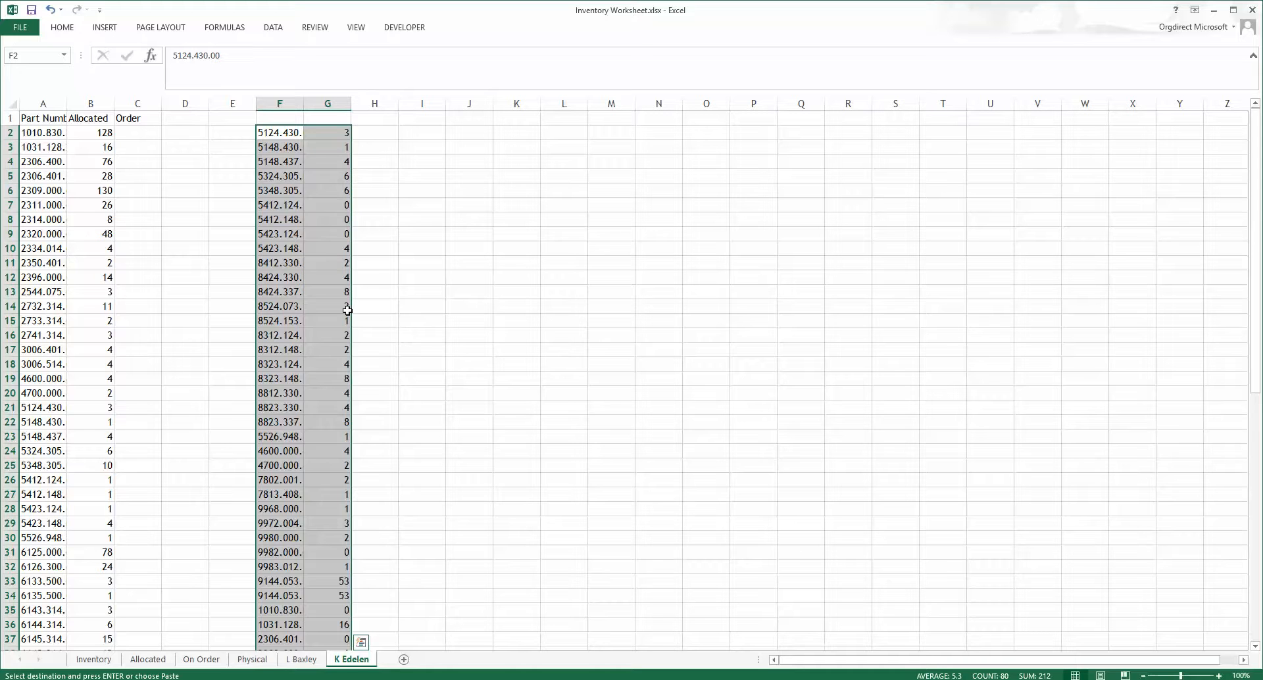
click(439, 339)
scroll(425, 383, down, 5)
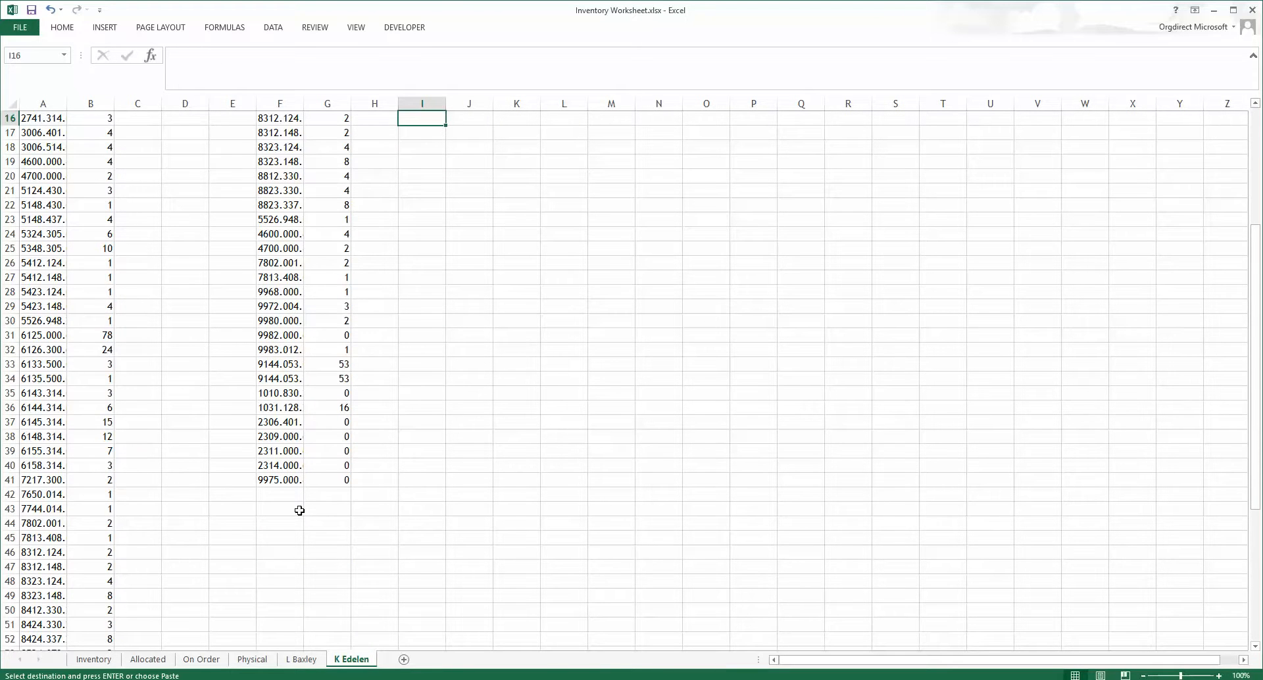
click(286, 494)
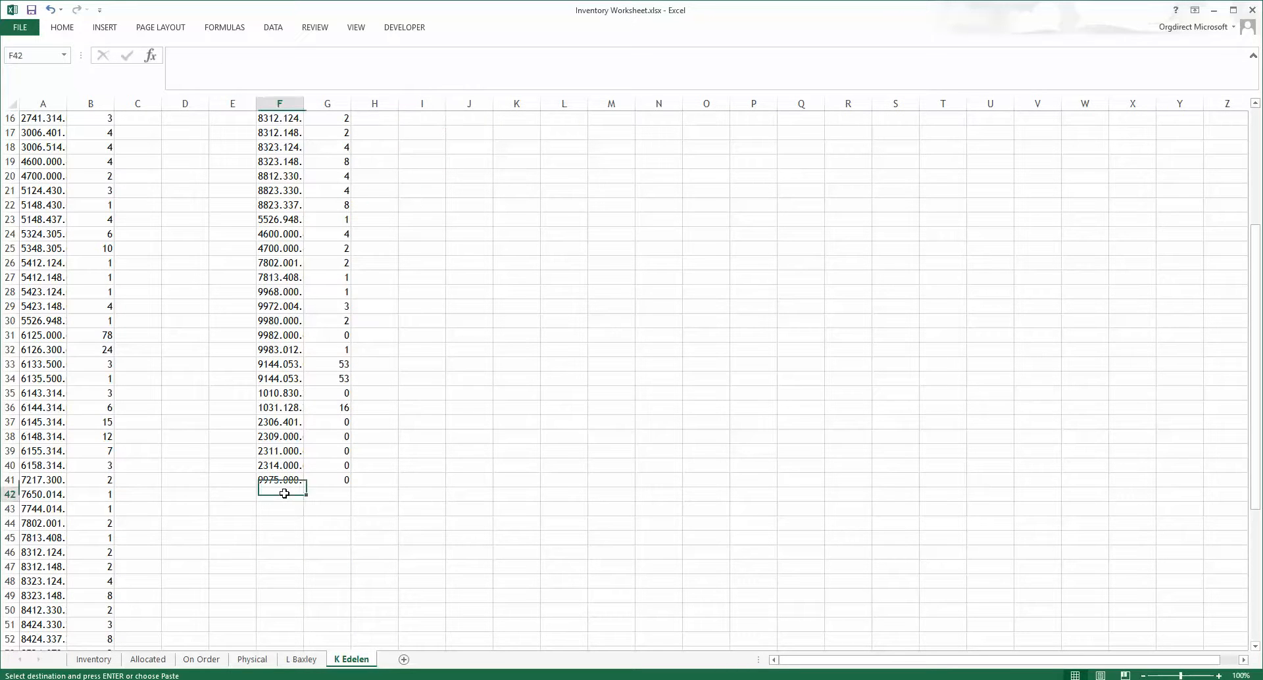
right_click(287, 493)
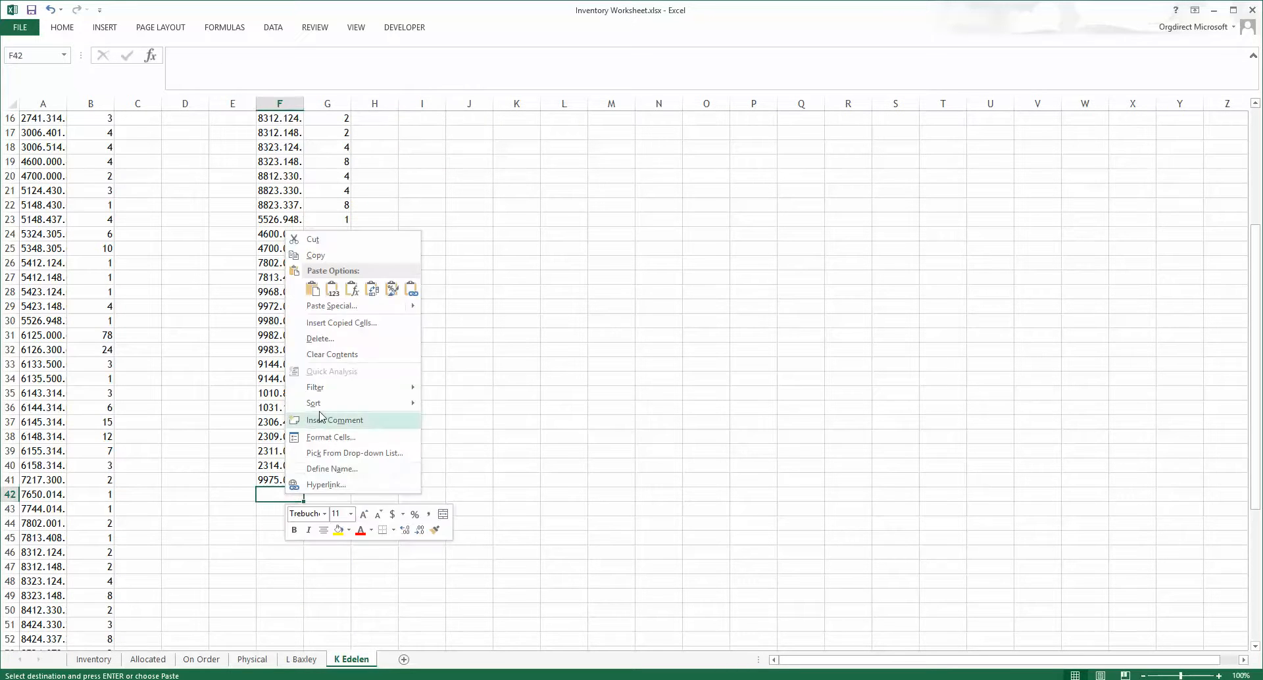
click(334, 293)
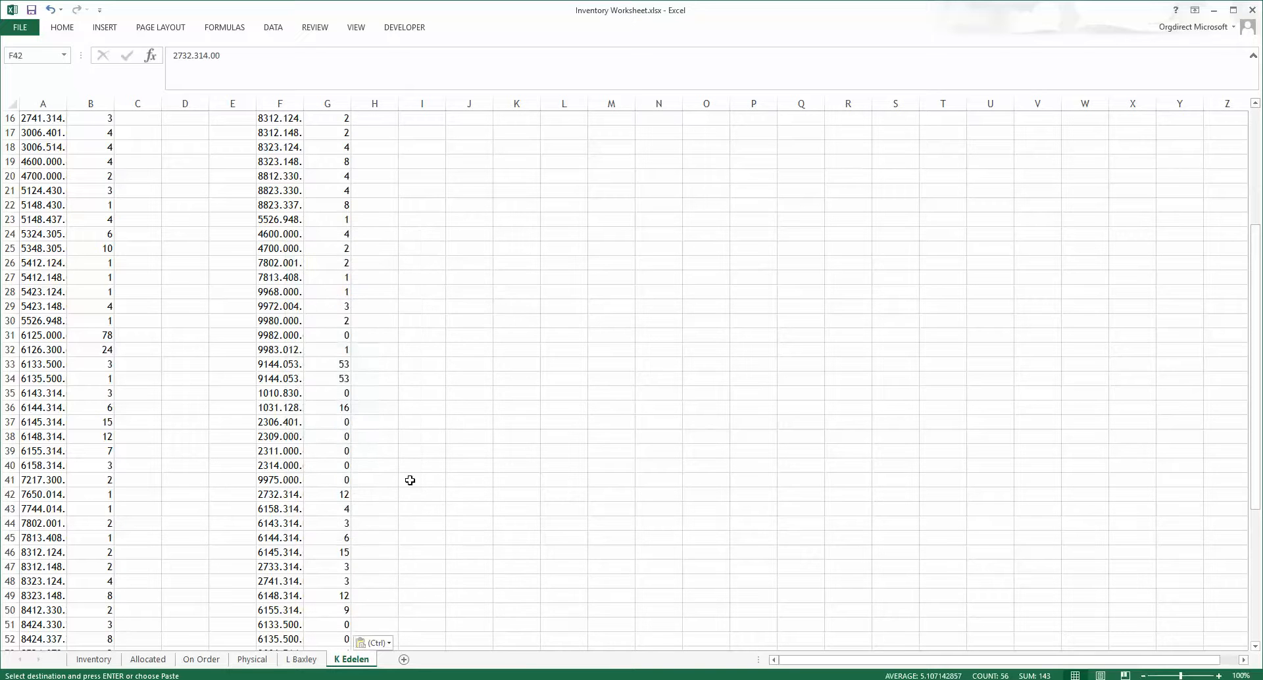
Step: Sort the pasted part numbers and quantities in F2:G69 from A to Z
scroll(408, 479, down, 5)
scroll(409, 476, down, 5)
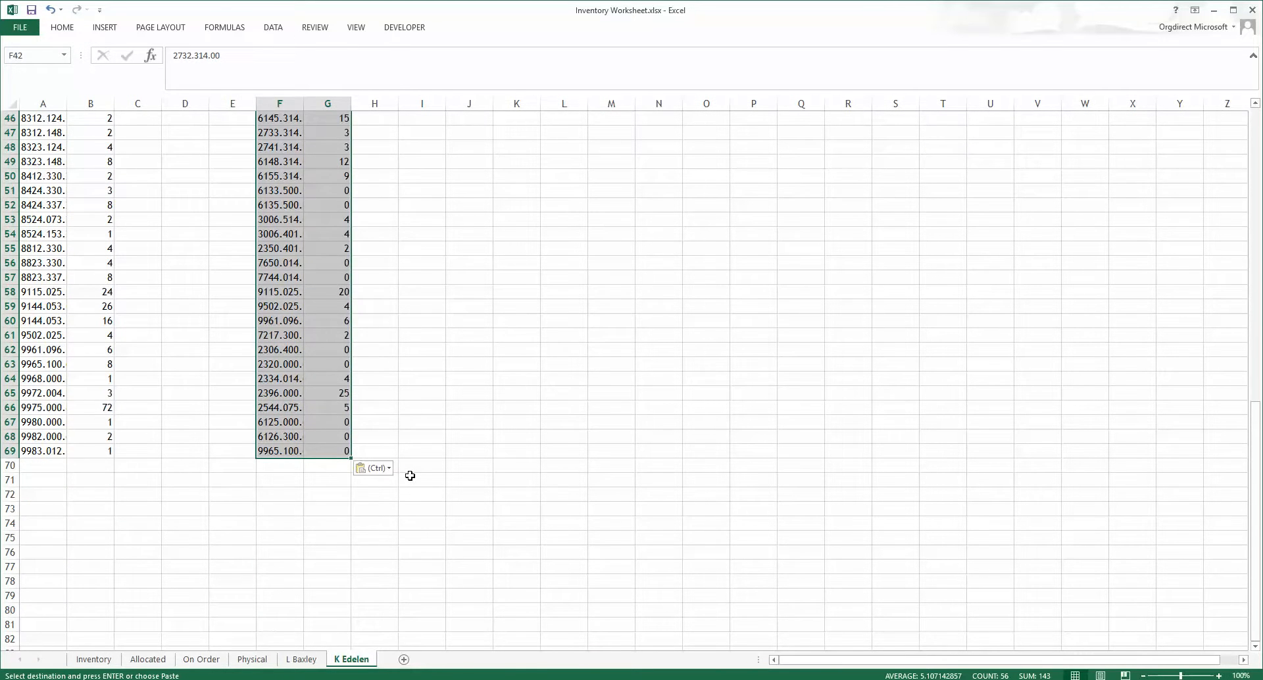
drag(337, 451, 275, 134)
right_click(274, 134)
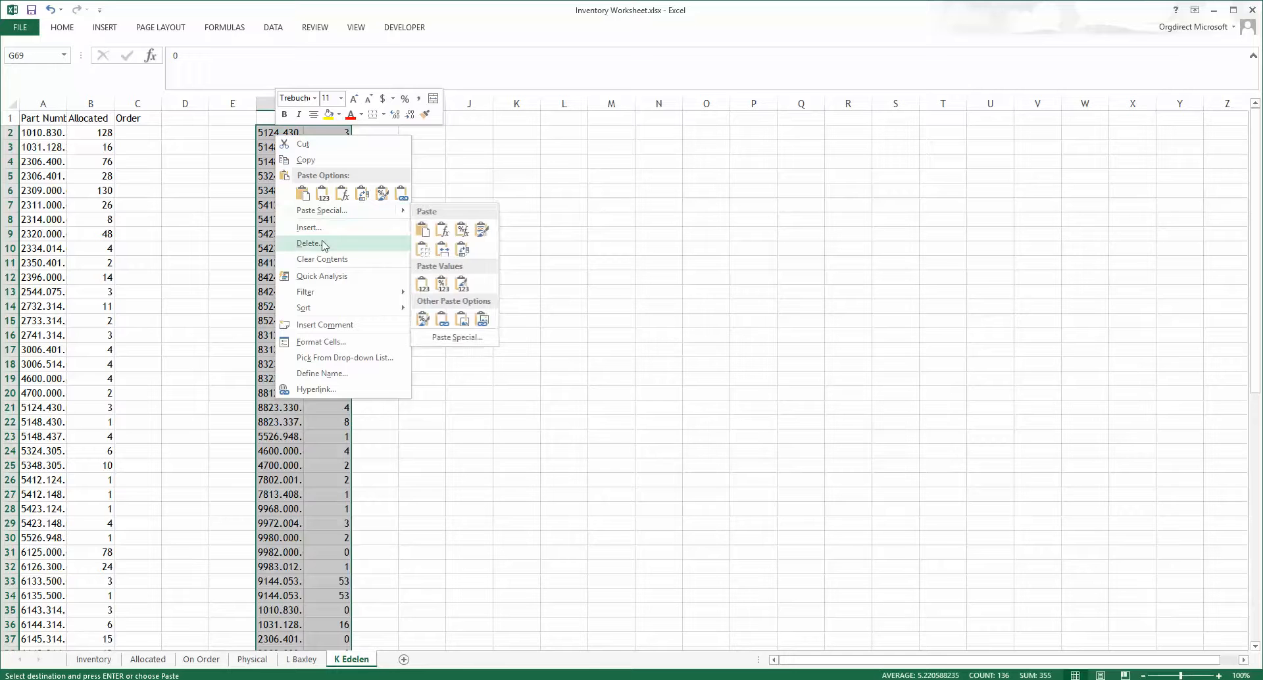
click(270, 211)
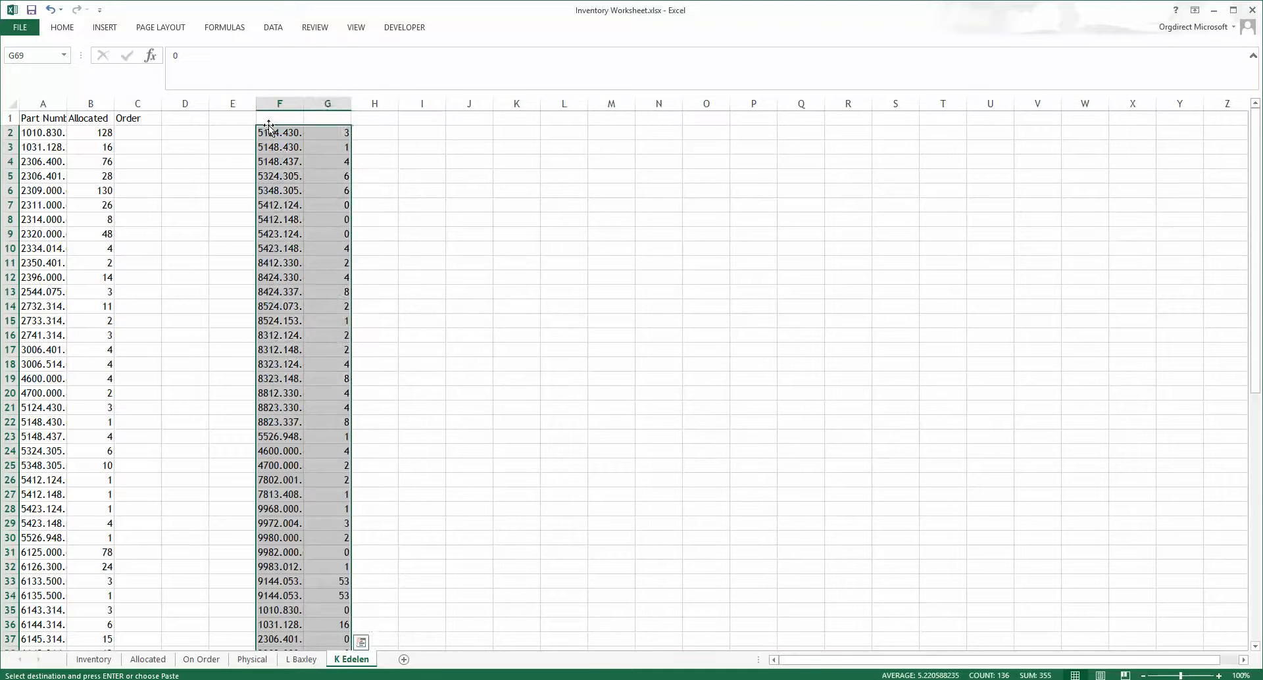
click(268, 132)
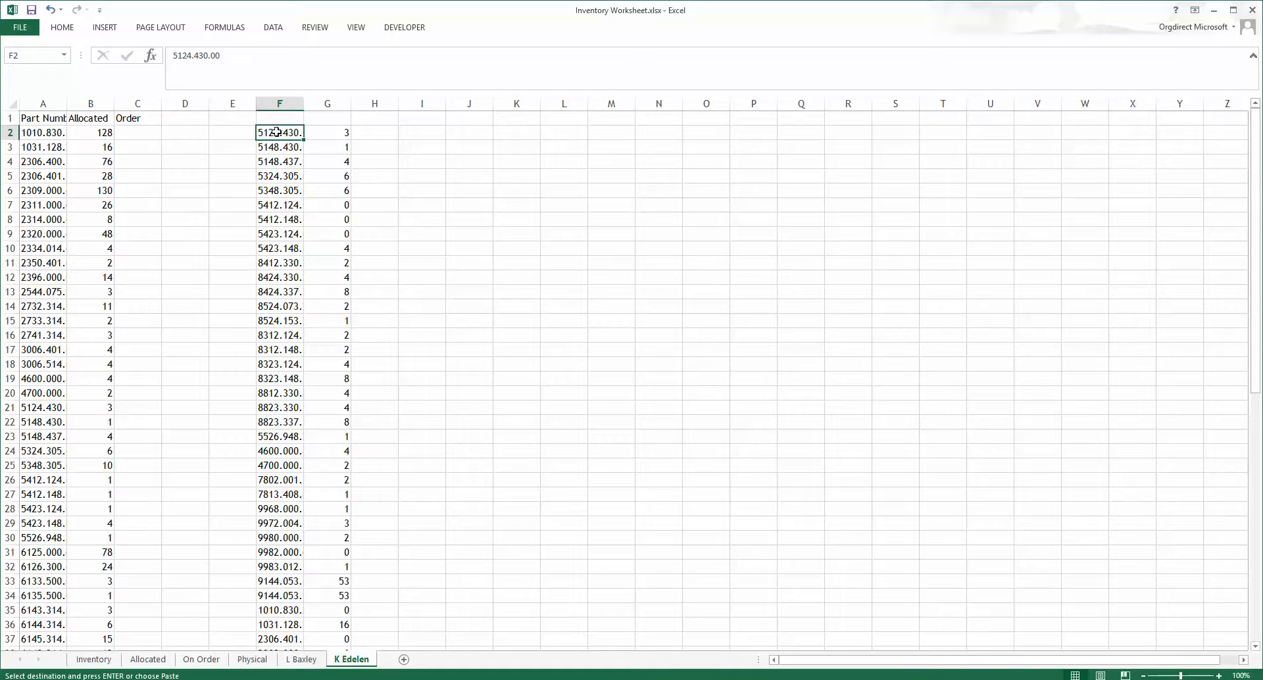
drag(276, 132, 324, 626)
right_click(325, 625)
mouse_move(368, 529)
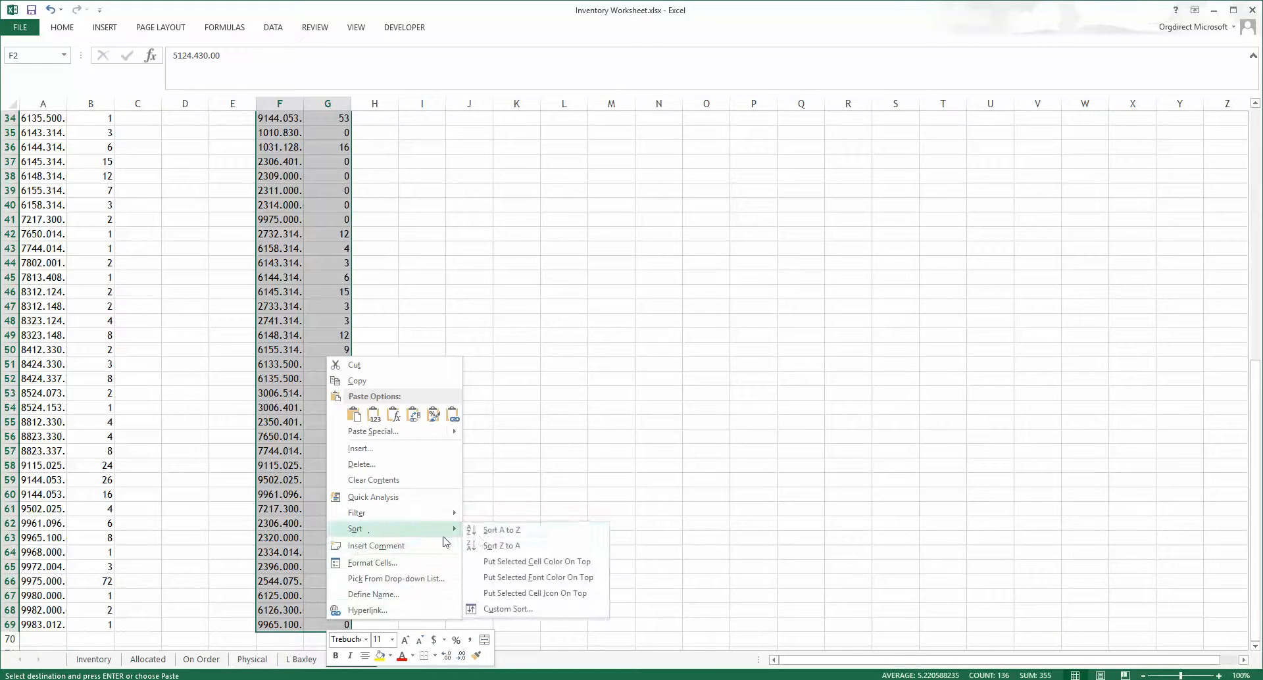
click(500, 530)
Step: Enter the formula =A2=F2 in cell I2 and fill it down to row 69 to check the part numbers match
scroll(487, 533, up, 11)
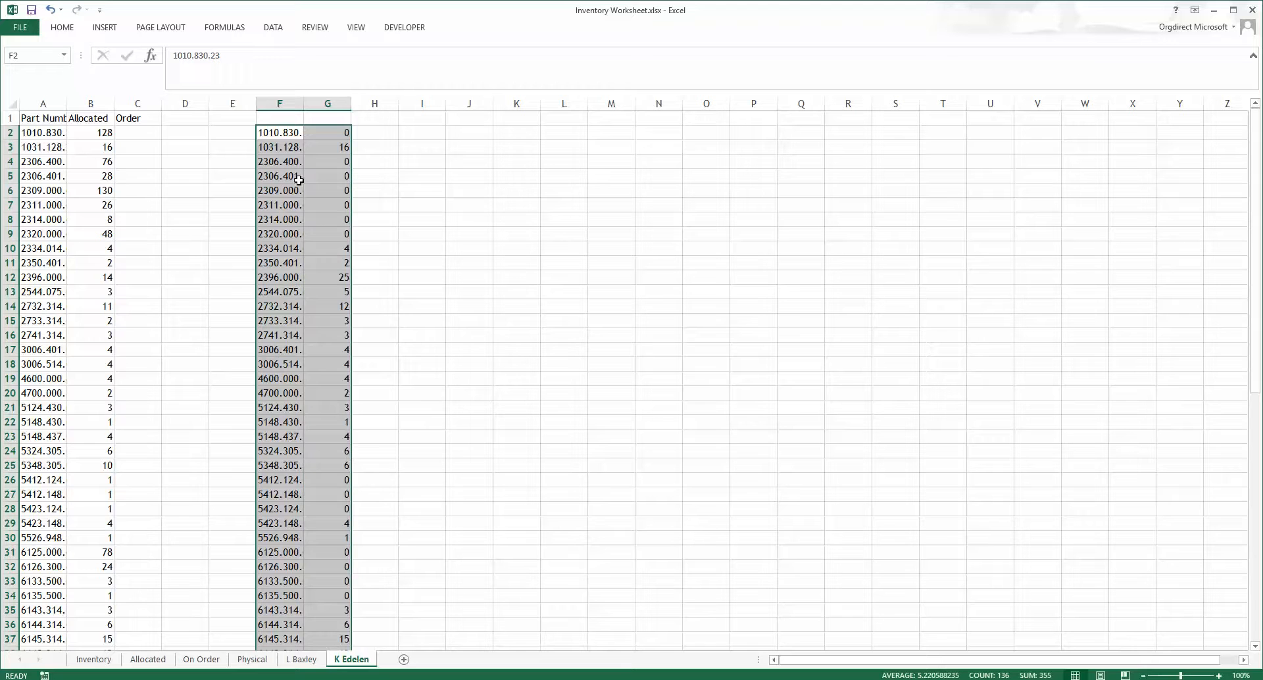
click(409, 135)
text(=)
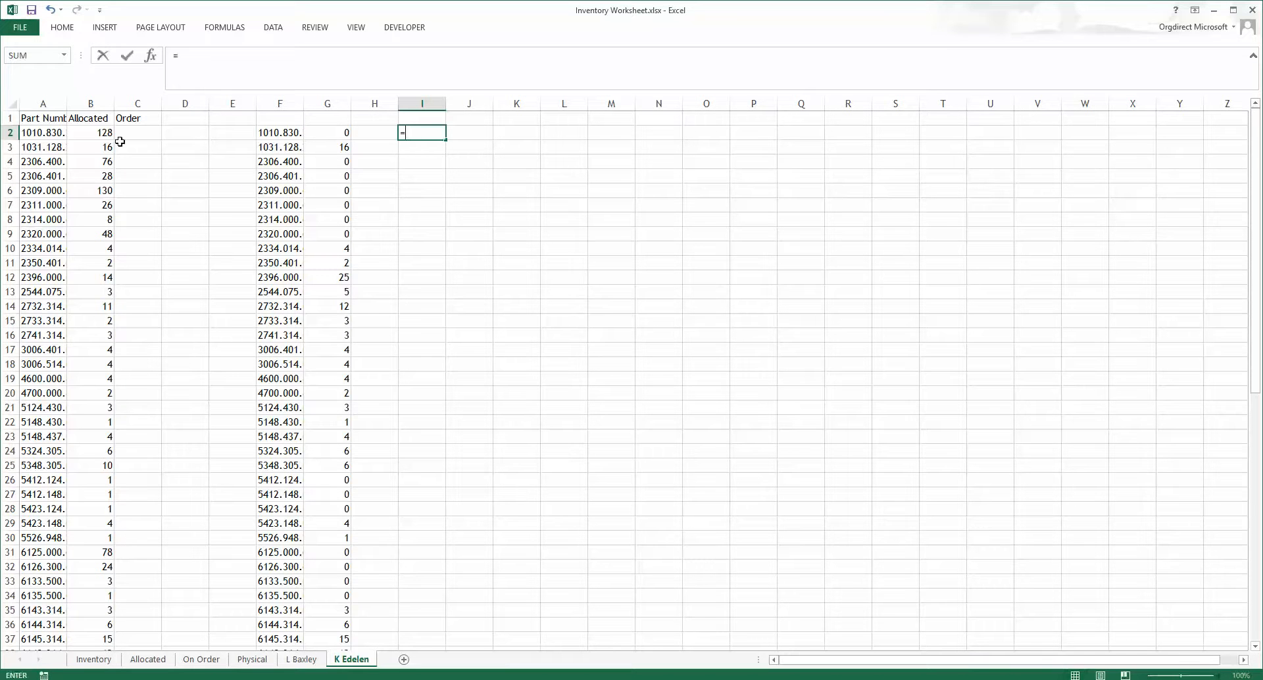
click(40, 134)
text(=)
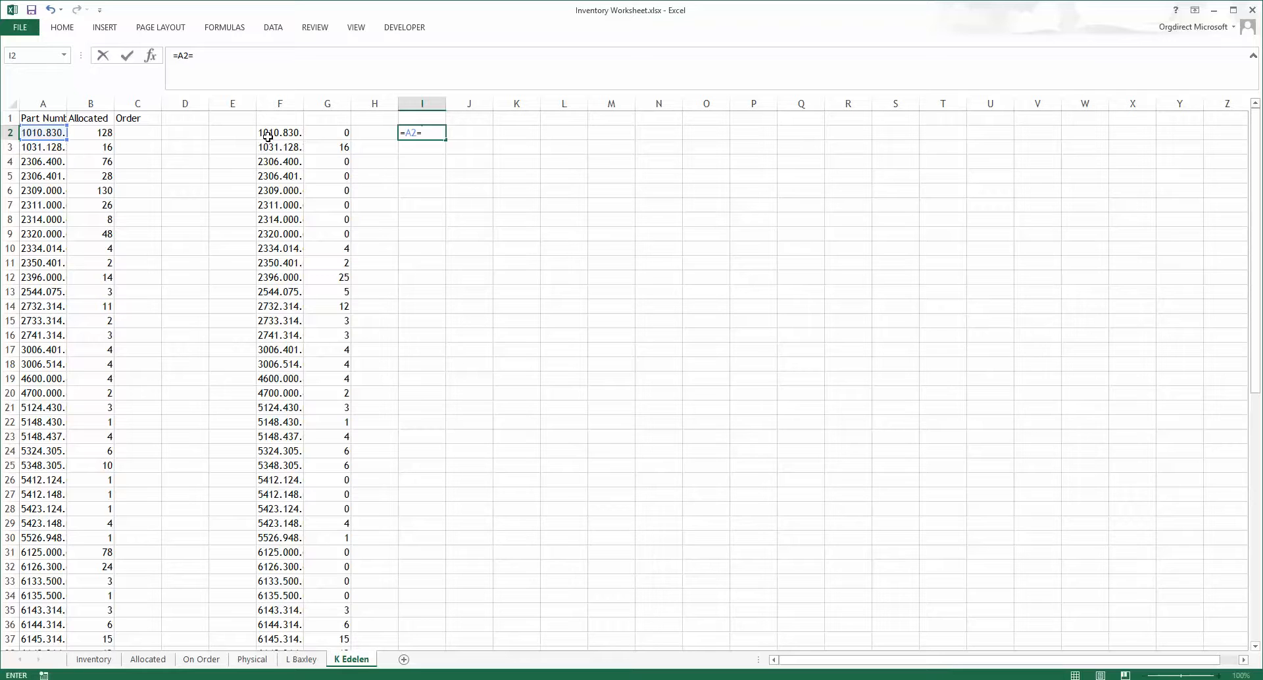
click(273, 137)
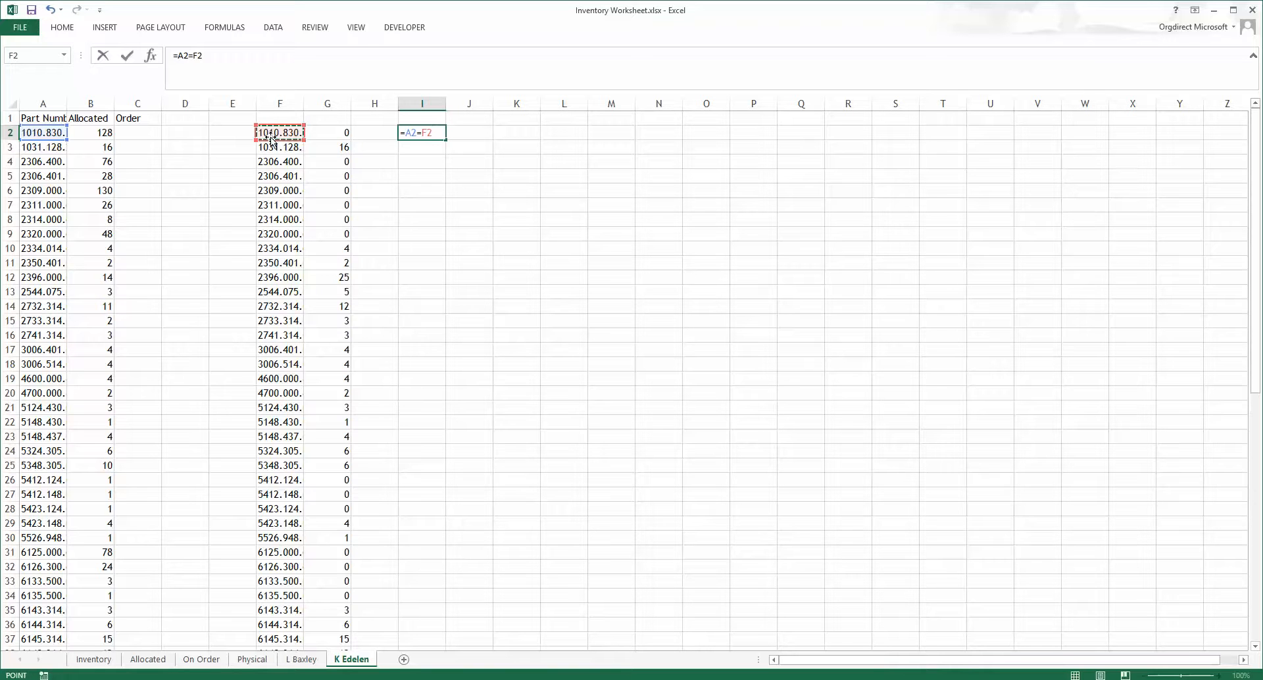
key(Return)
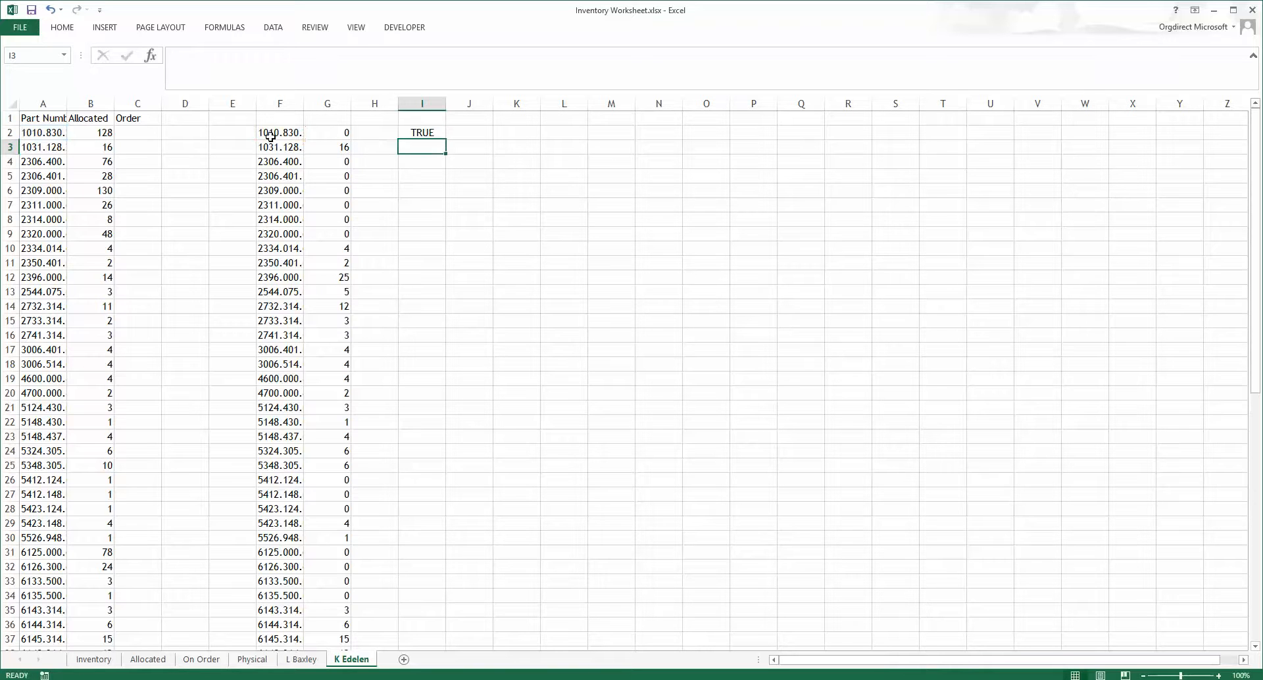
click(425, 131)
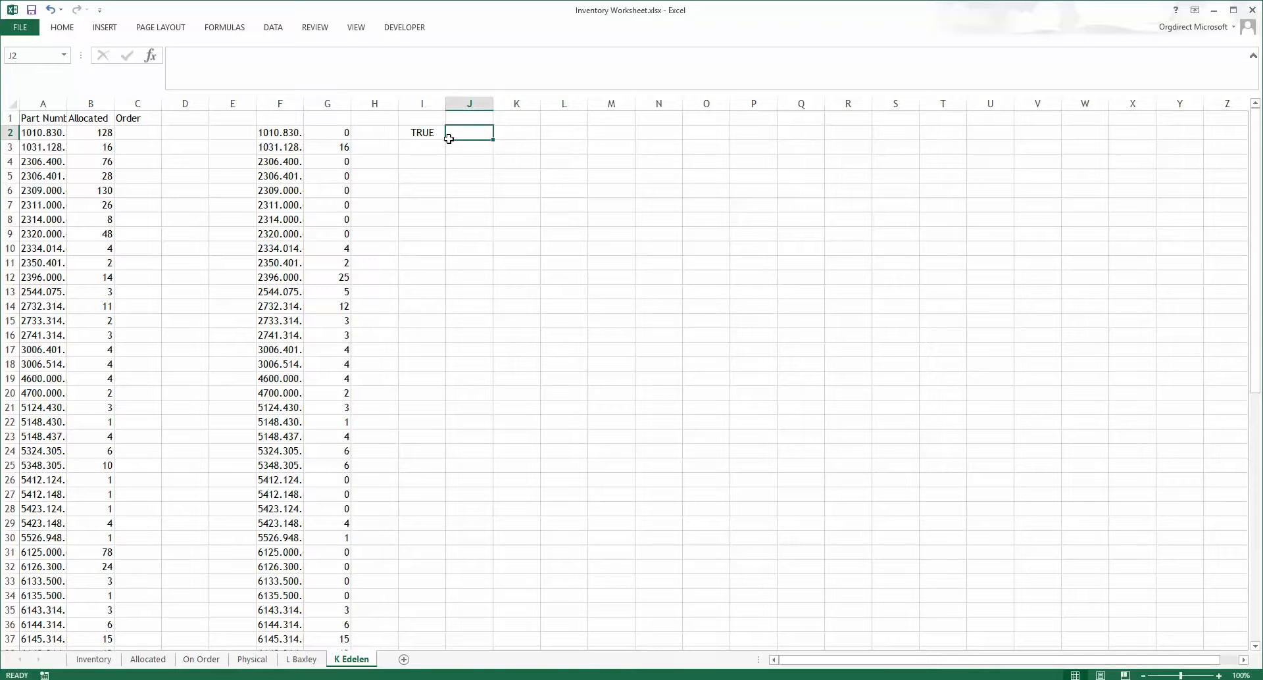
drag(448, 140, 430, 618)
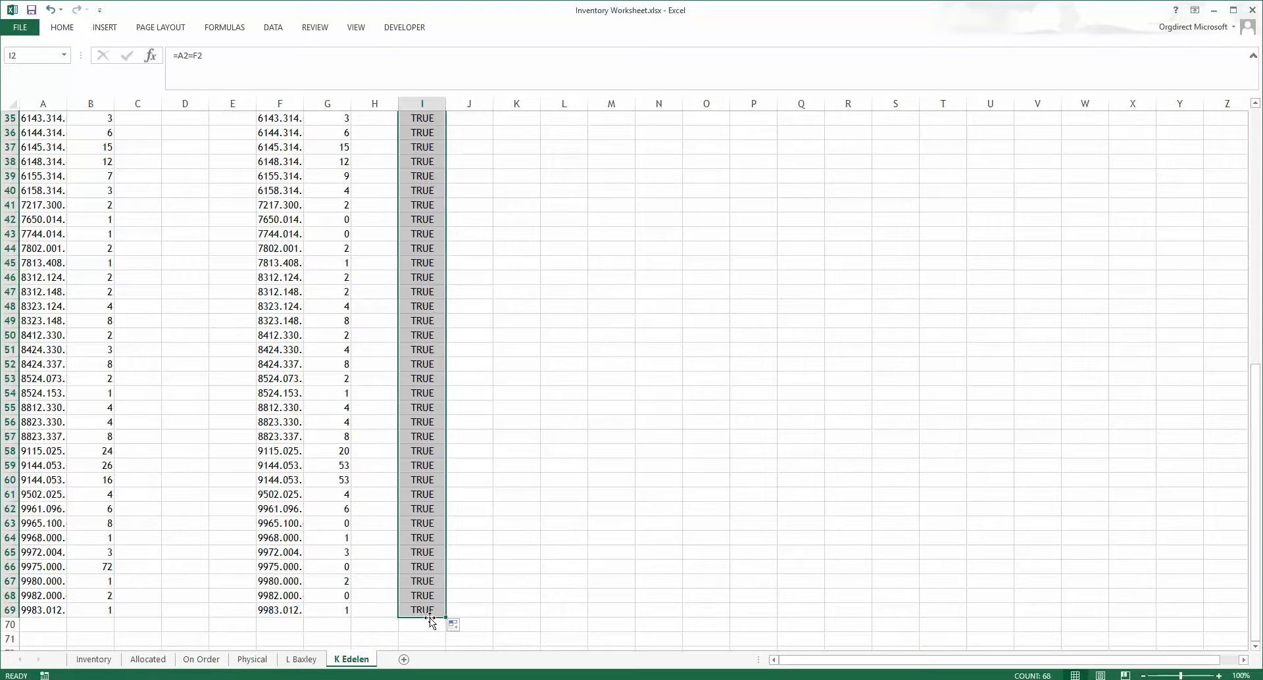
Step: Copy the sorted quantities from G2:G69 into the Order column starting at cell C2
scroll(402, 578, up, 7)
scroll(402, 577, up, 5)
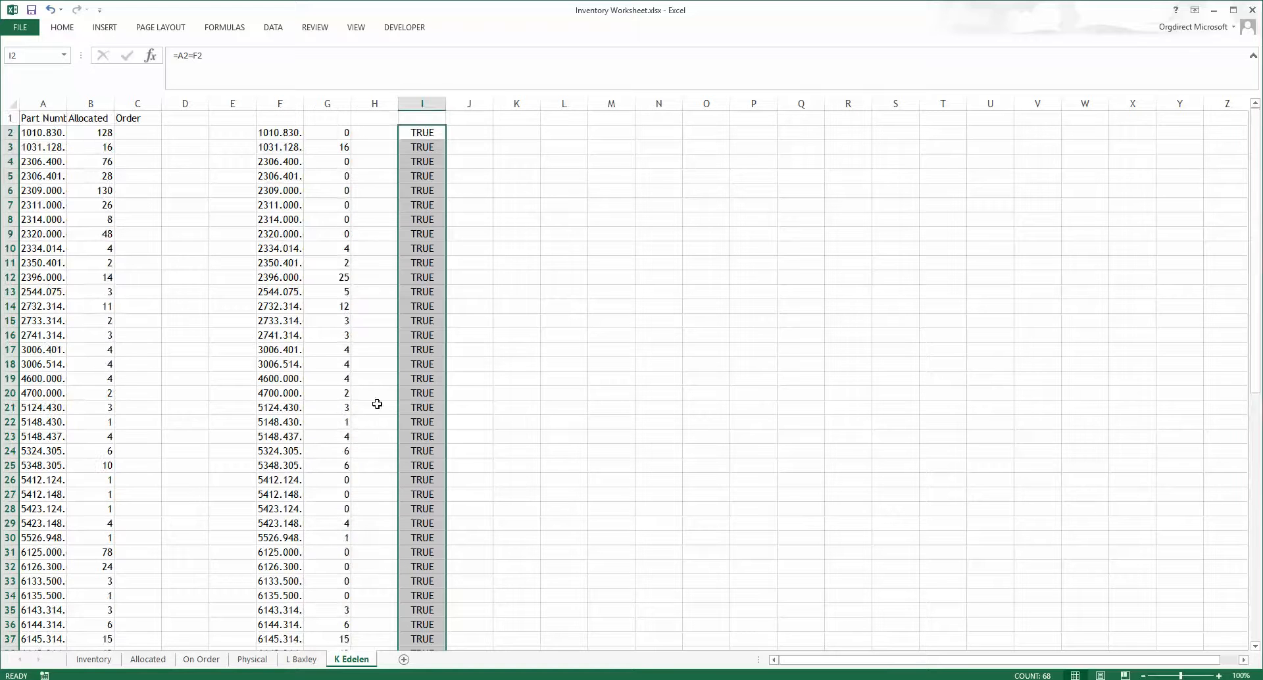
drag(345, 131, 333, 618)
right_click(333, 618)
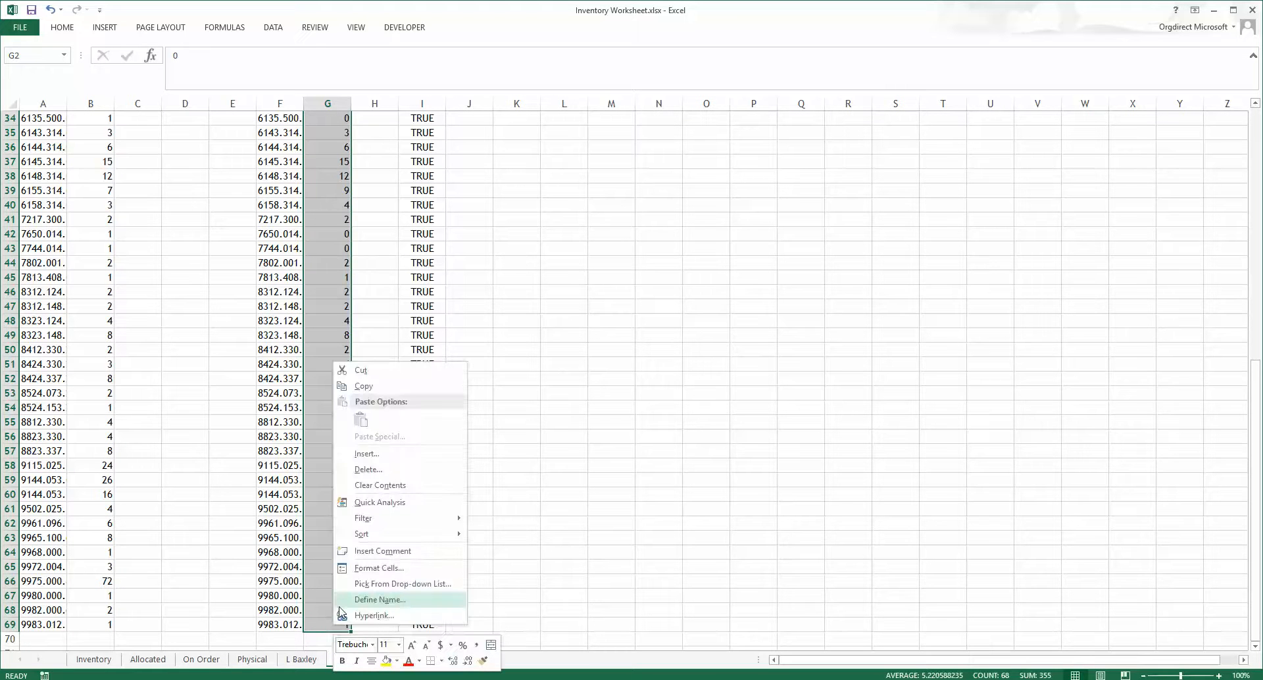
click(360, 369)
scroll(250, 356, up, 11)
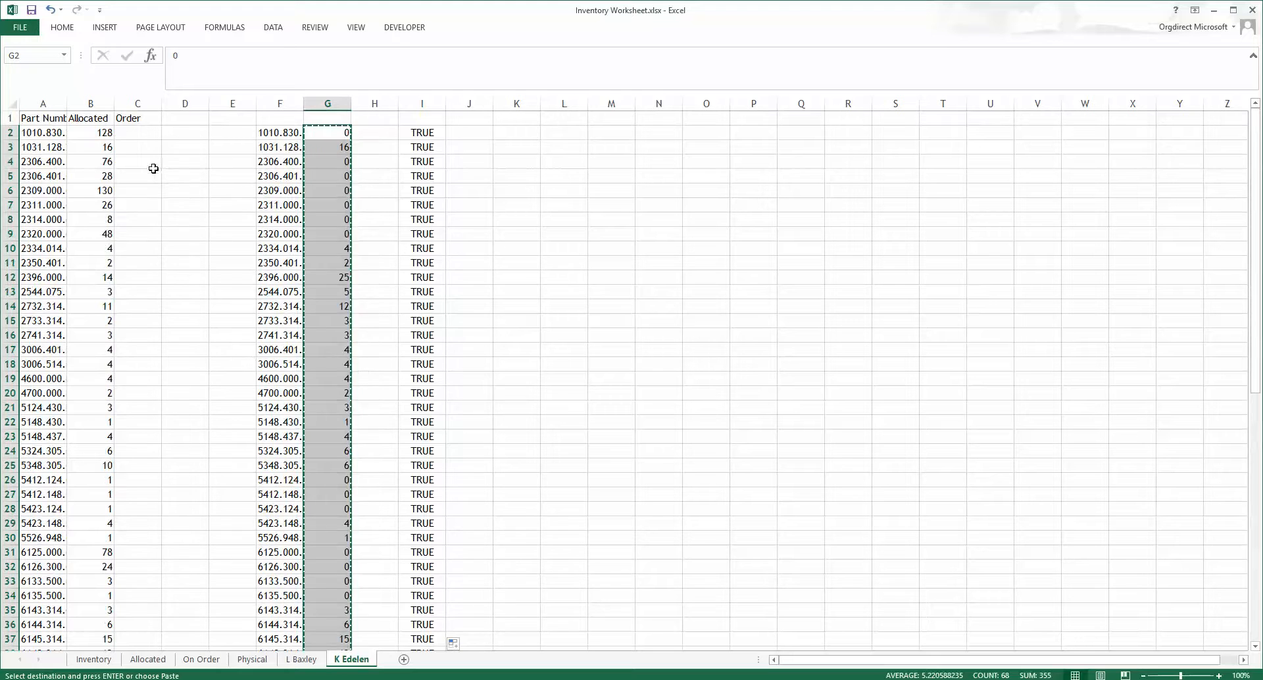
right_click(138, 131)
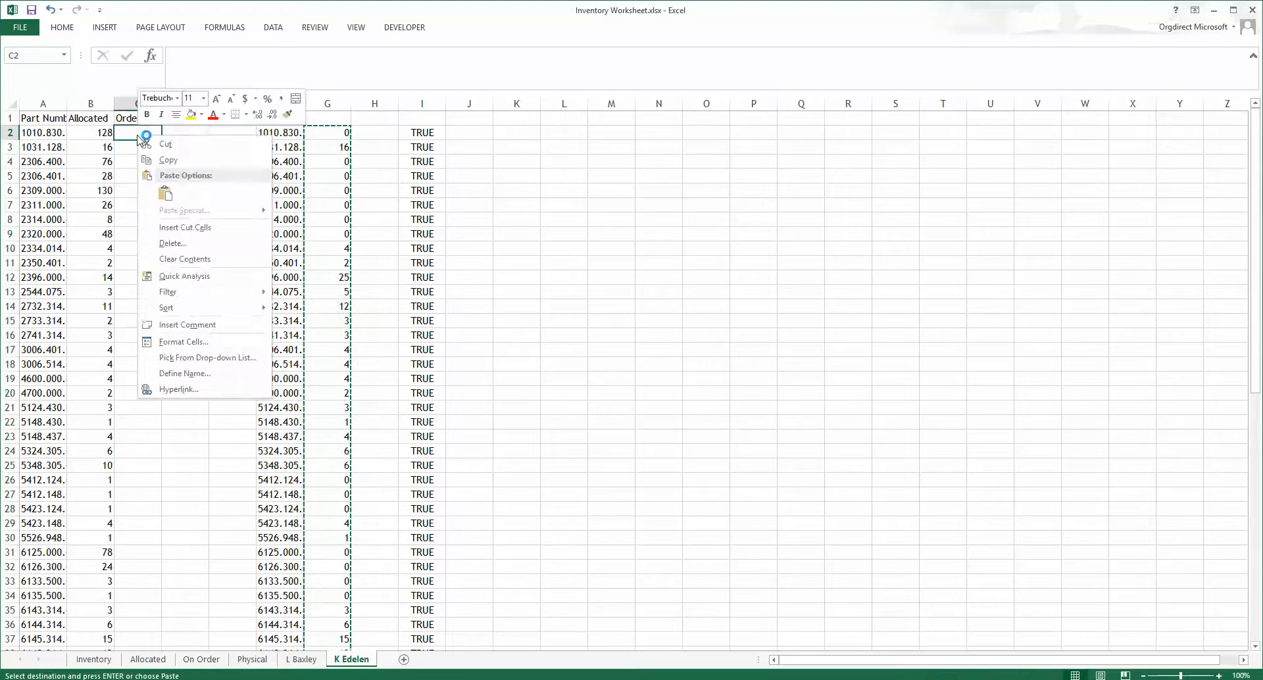
click(166, 194)
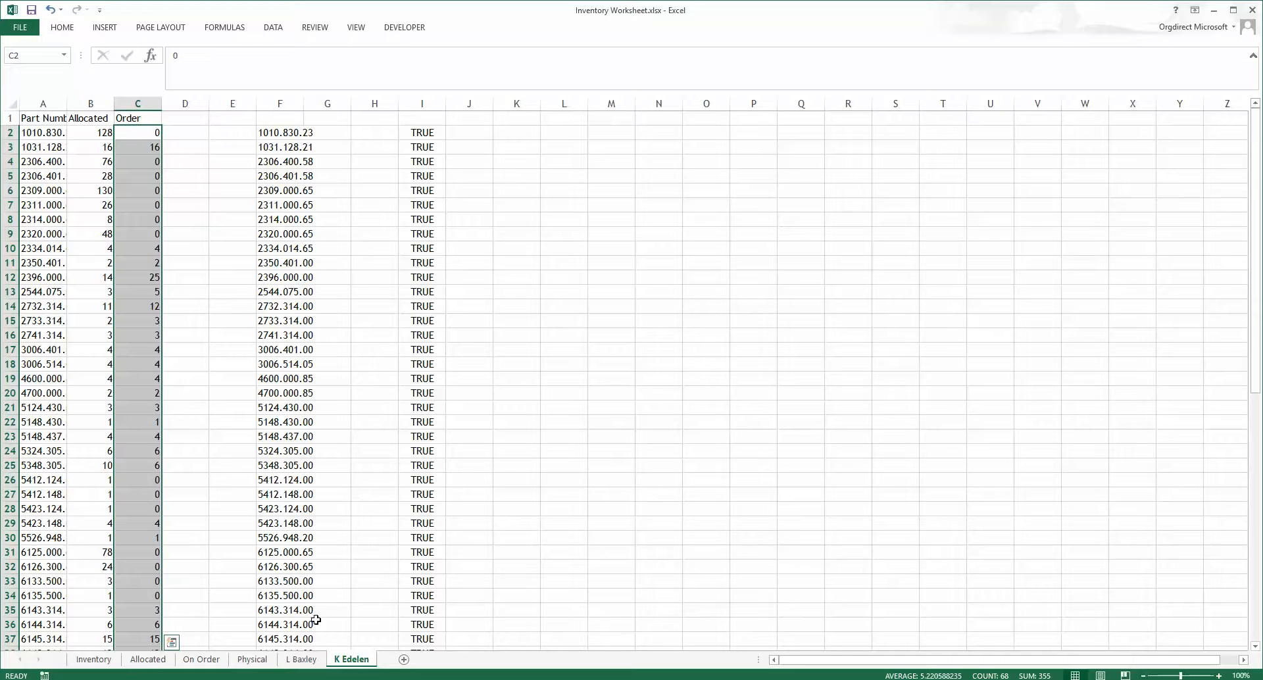
click(358, 662)
click(241, 524)
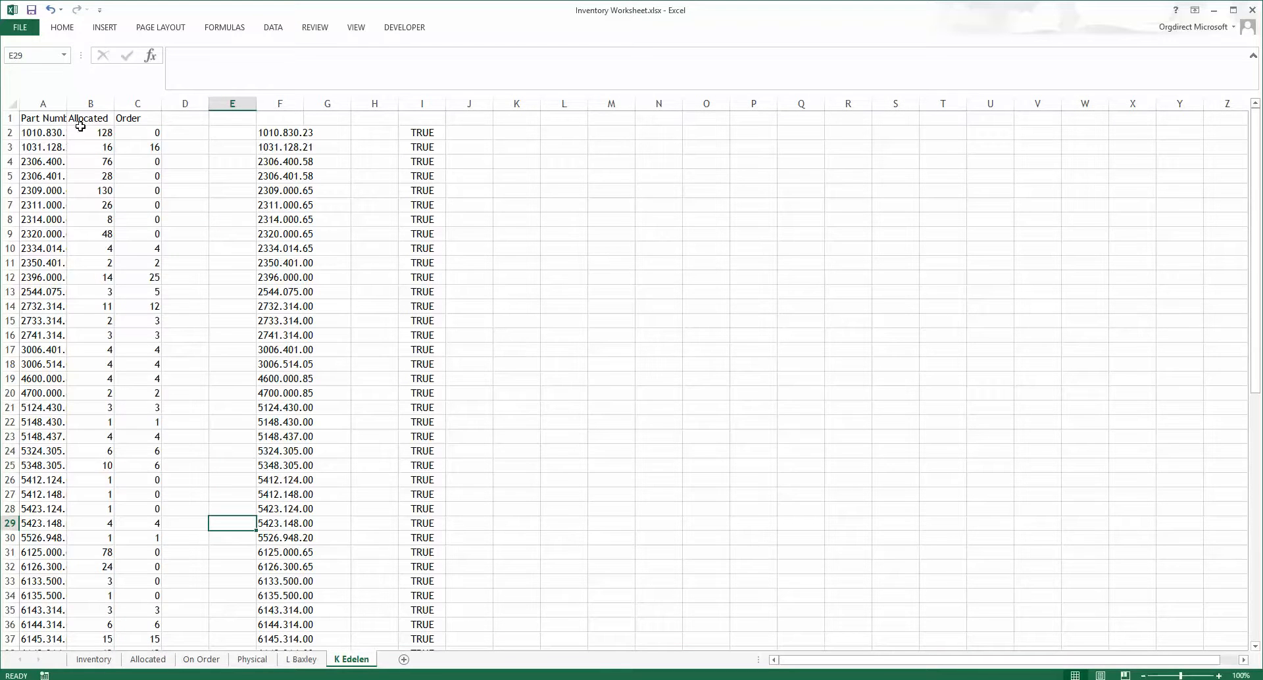
drag(37, 132, 127, 673)
drag(158, 648, 153, 622)
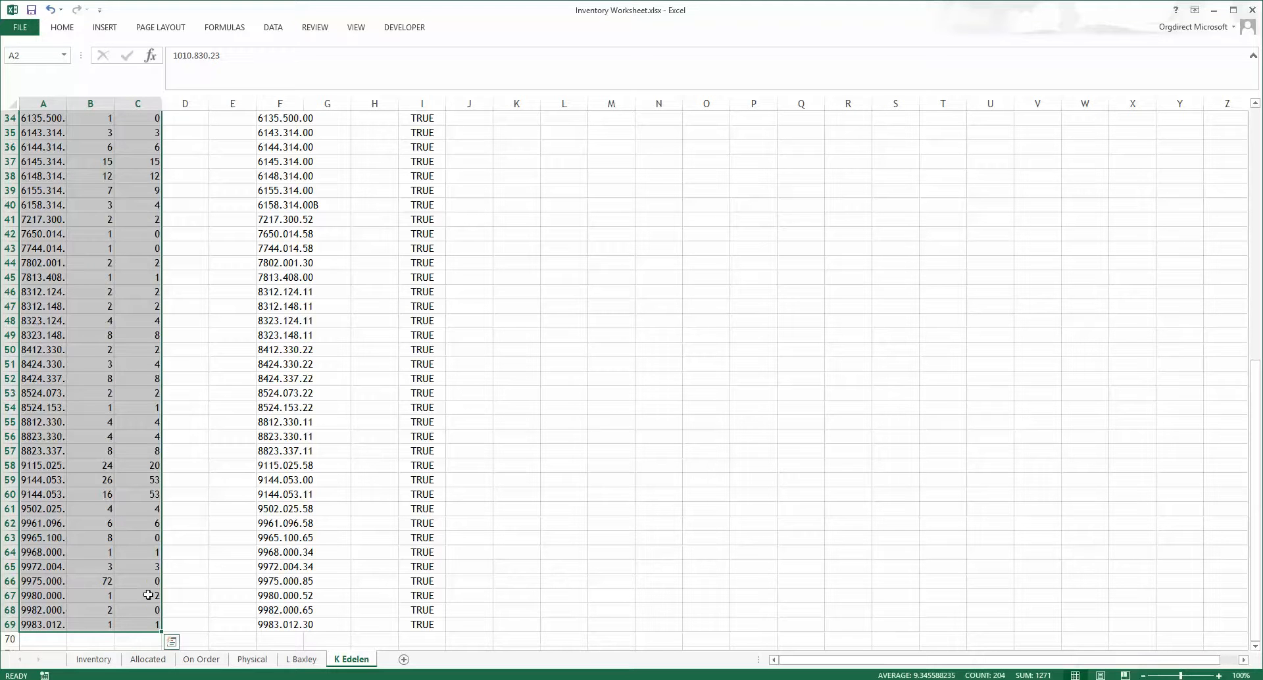
drag(162, 633, 231, 609)
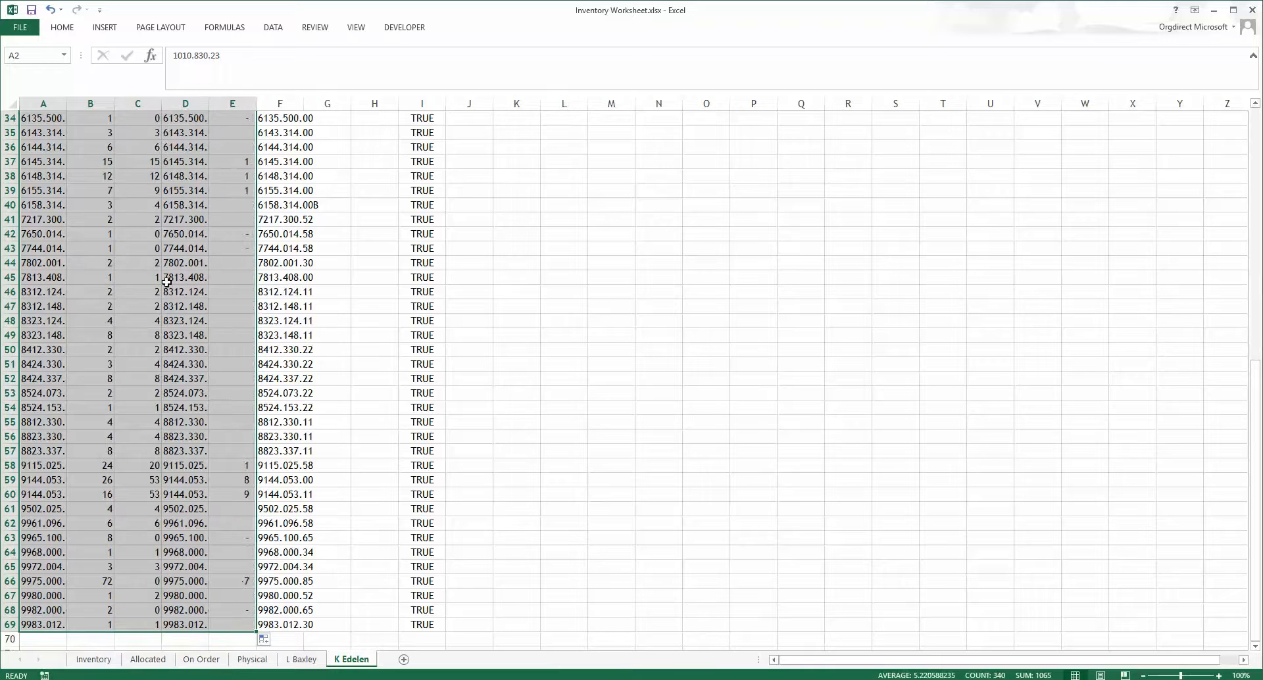
click(50, 10)
Step: Select the range A2:E69 on the customer's sheet and name it KEde
click(167, 214)
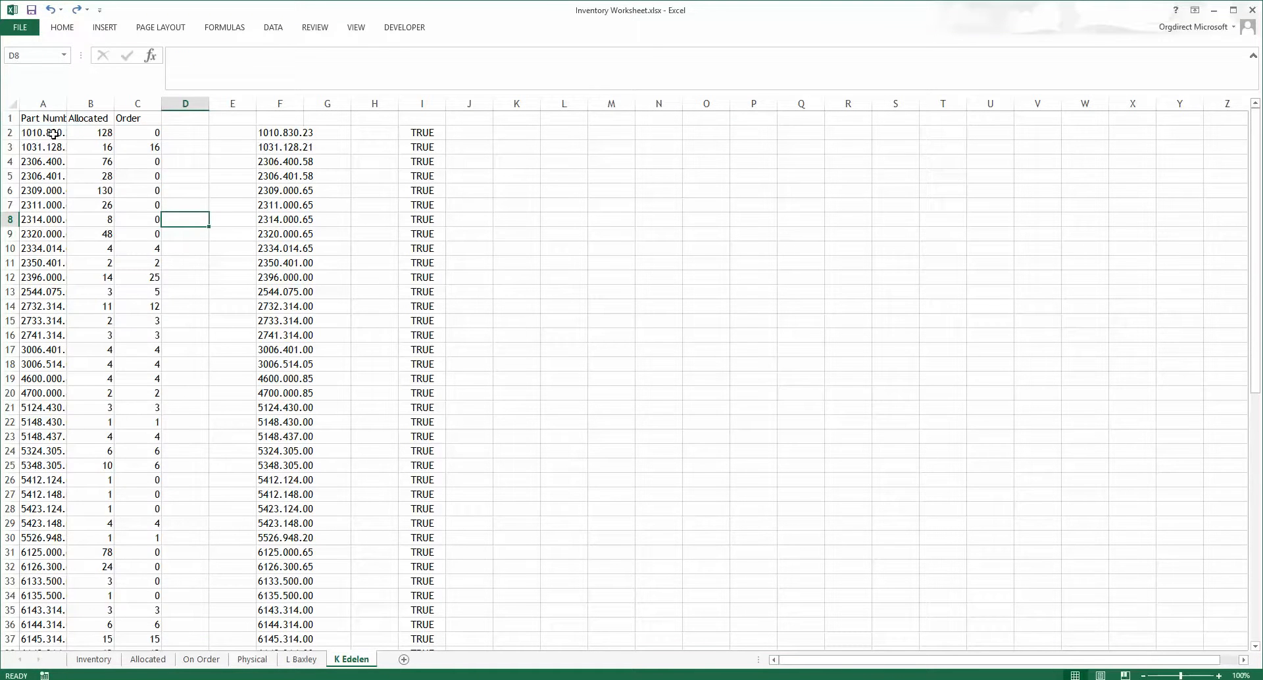
drag(50, 132, 228, 624)
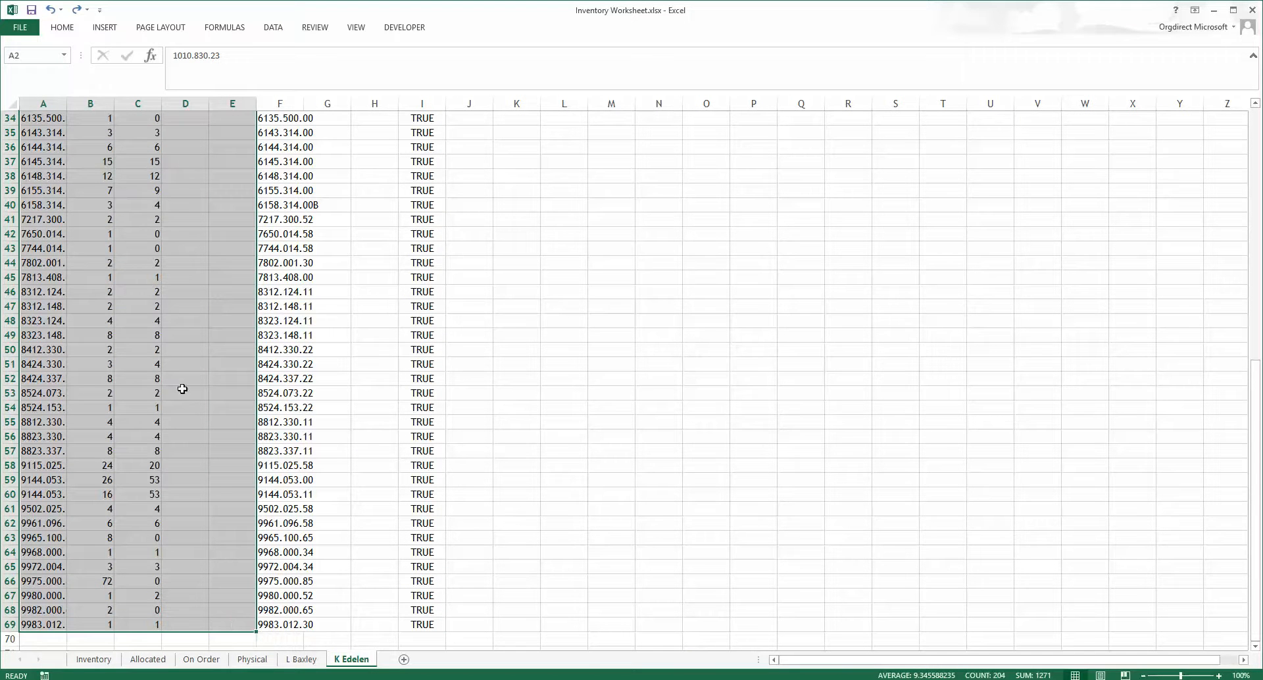
click(27, 53)
text(KEde)
key(Return)
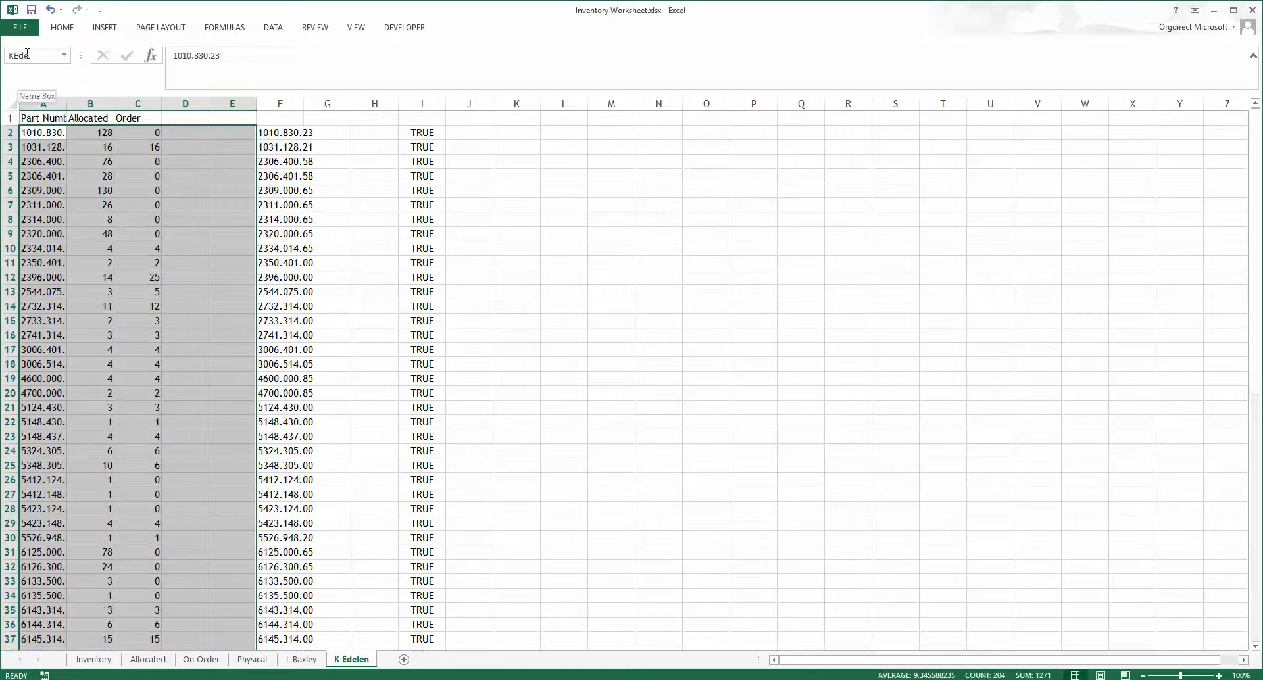
click(148, 667)
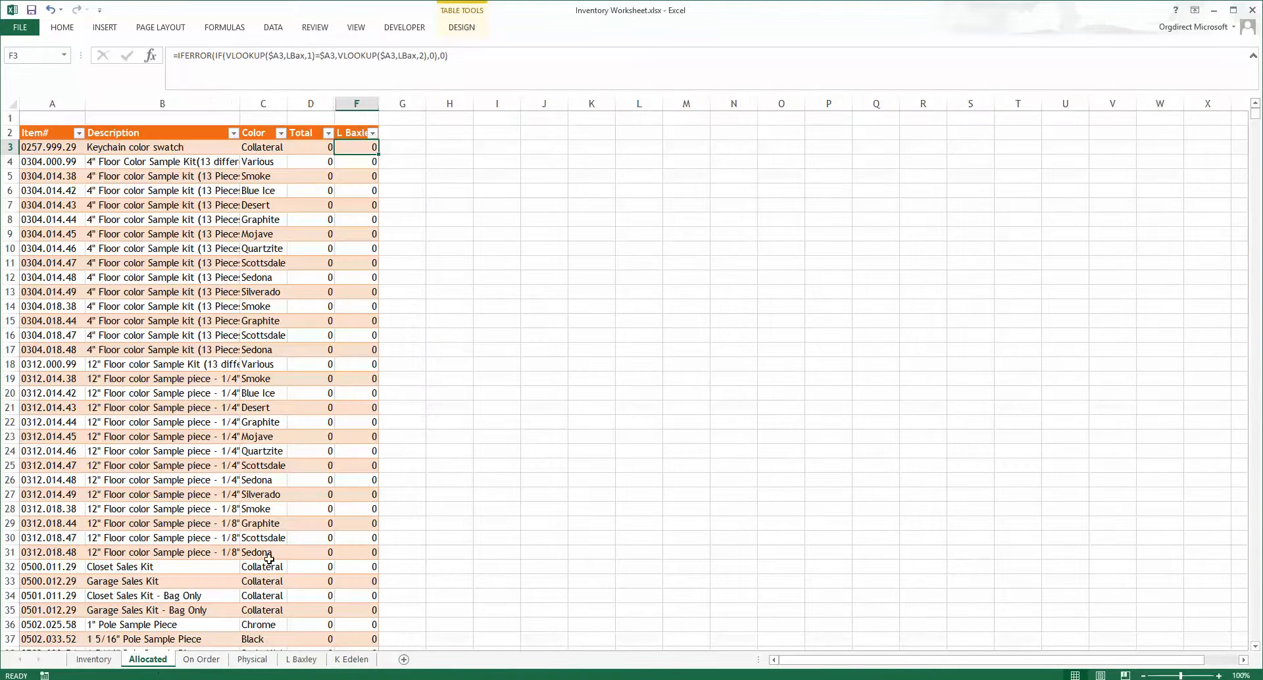
click(404, 135)
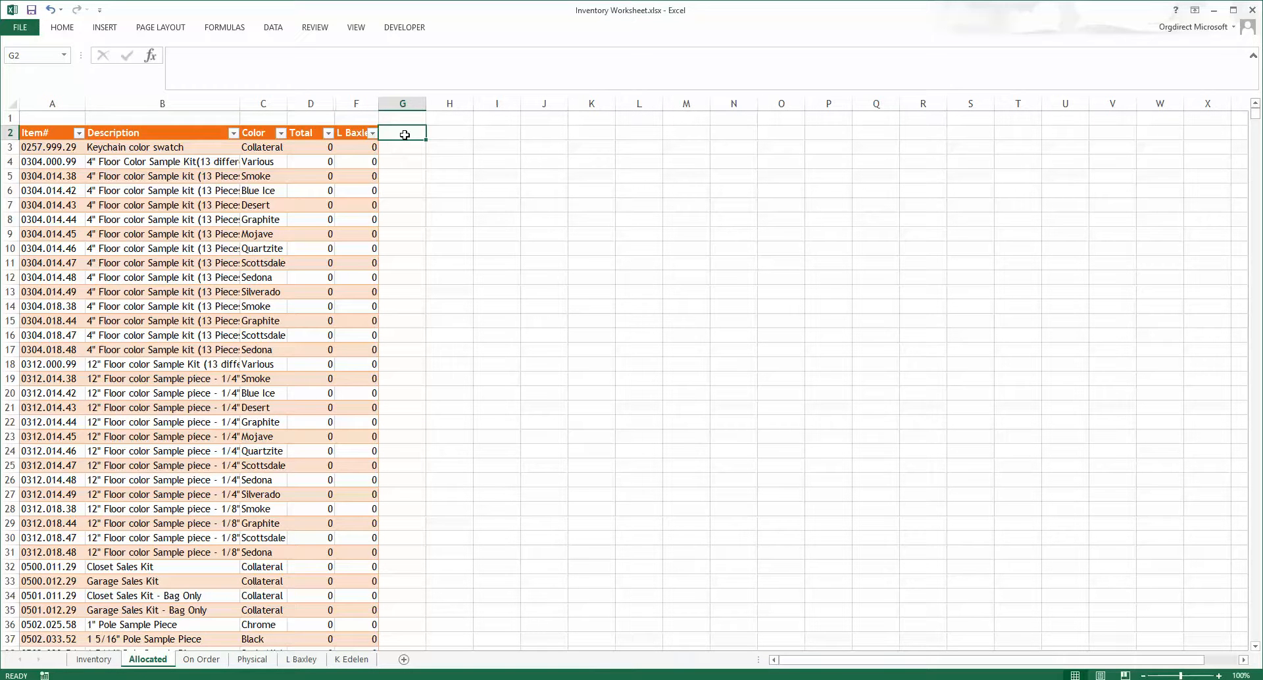
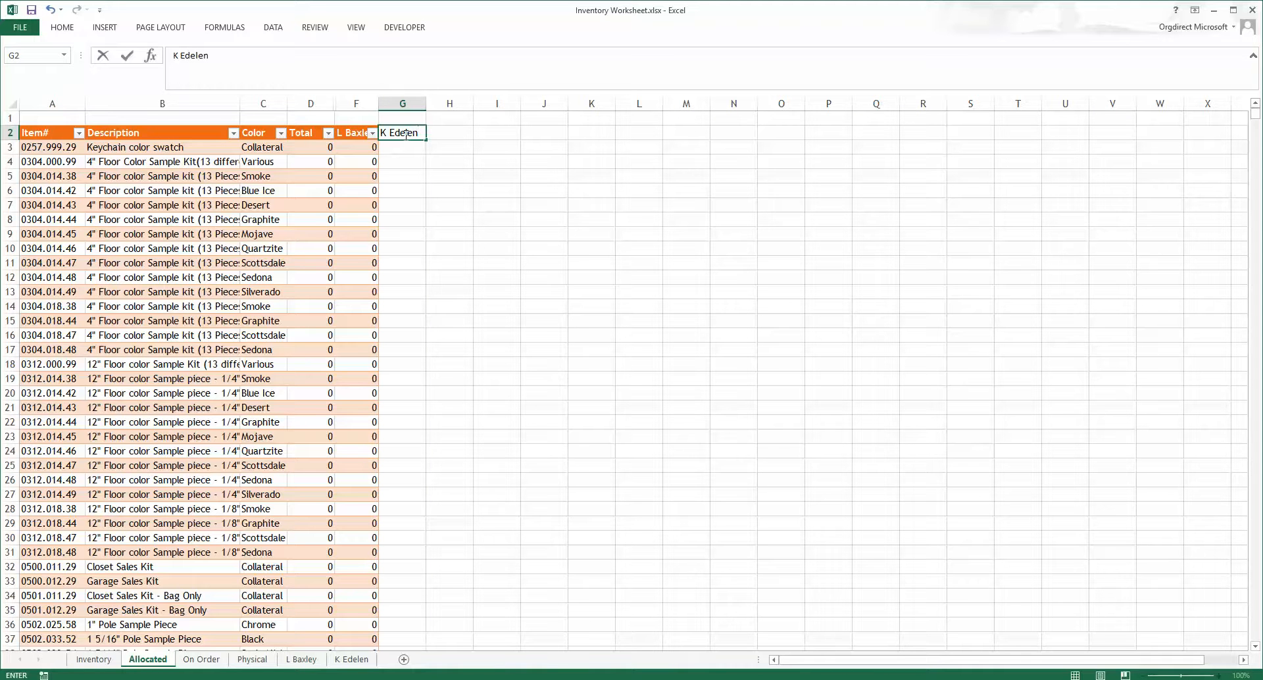
key(Return)
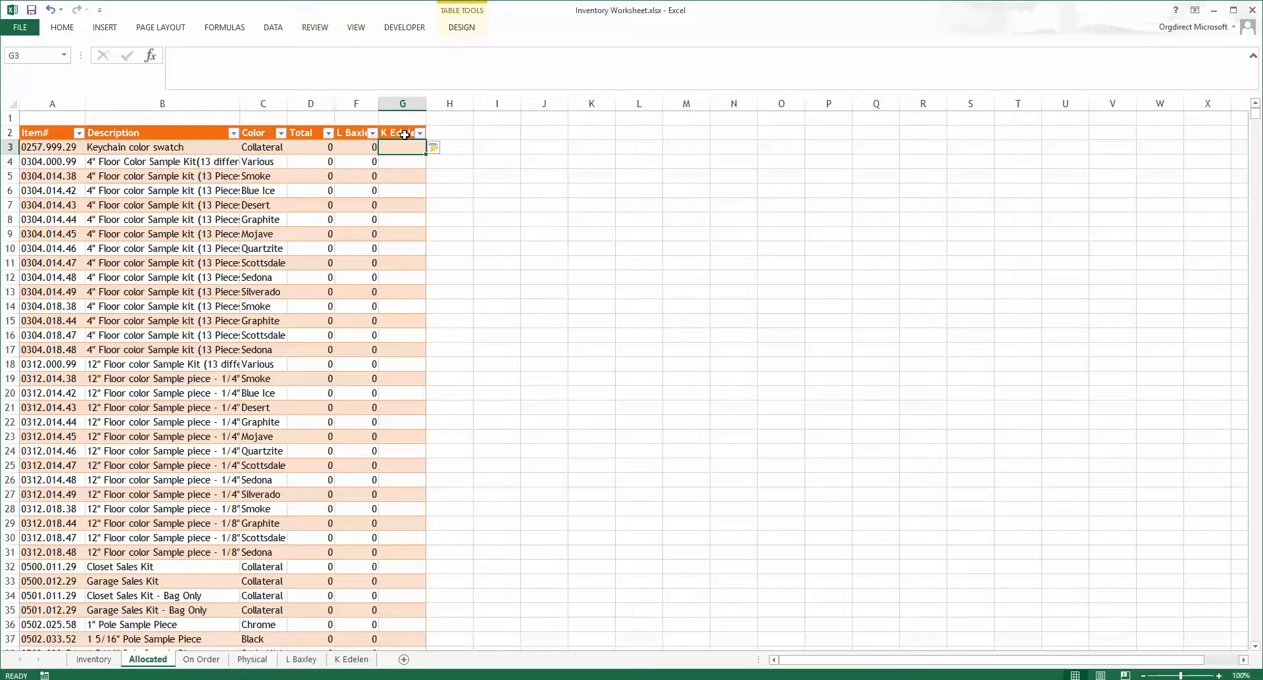
click(374, 151)
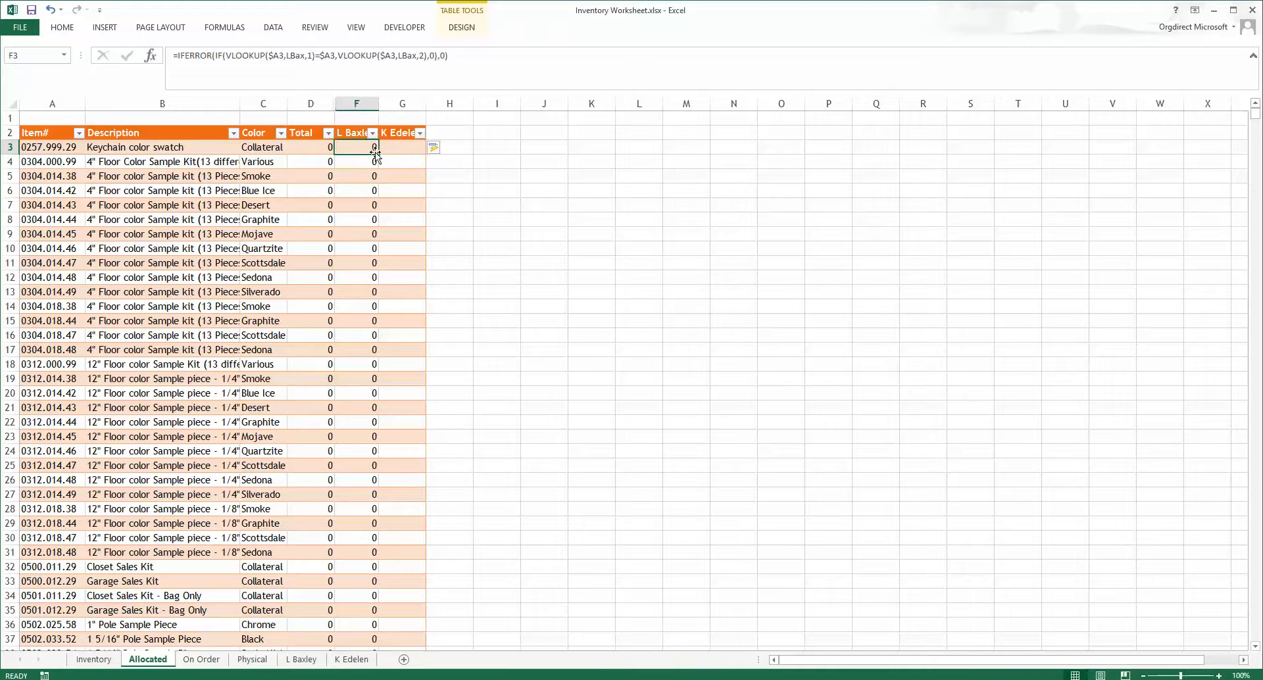
drag(379, 154, 416, 153)
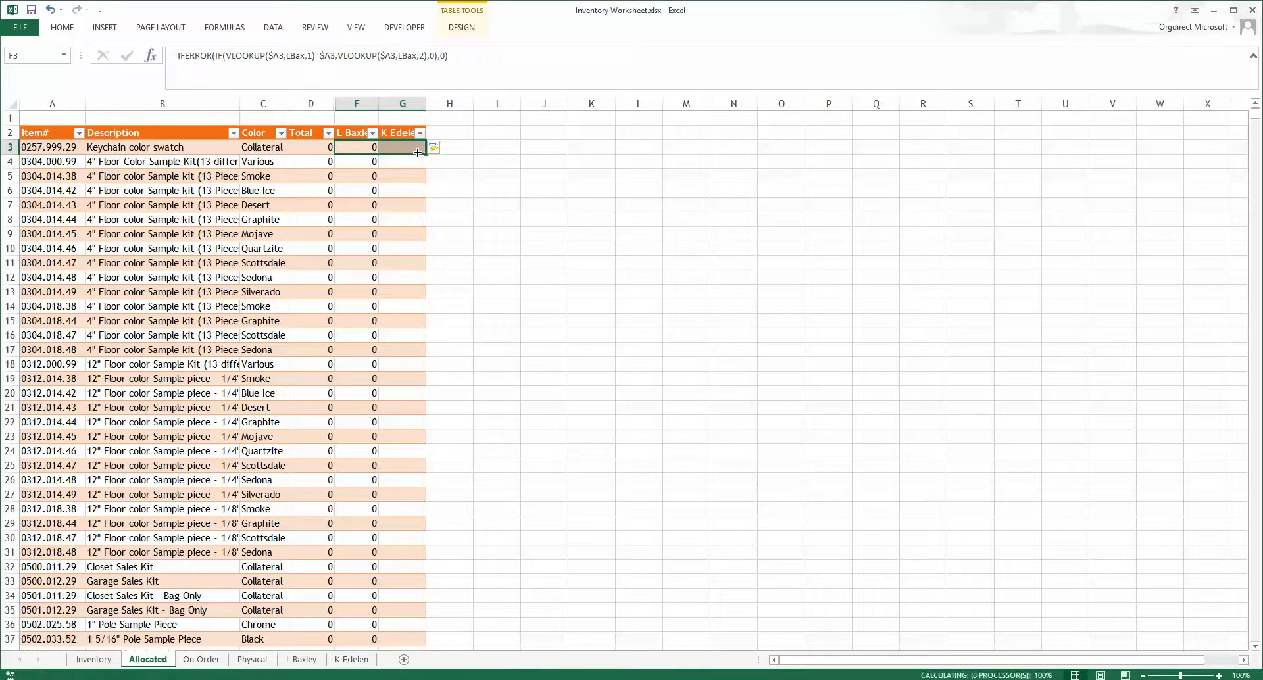
click(300, 57)
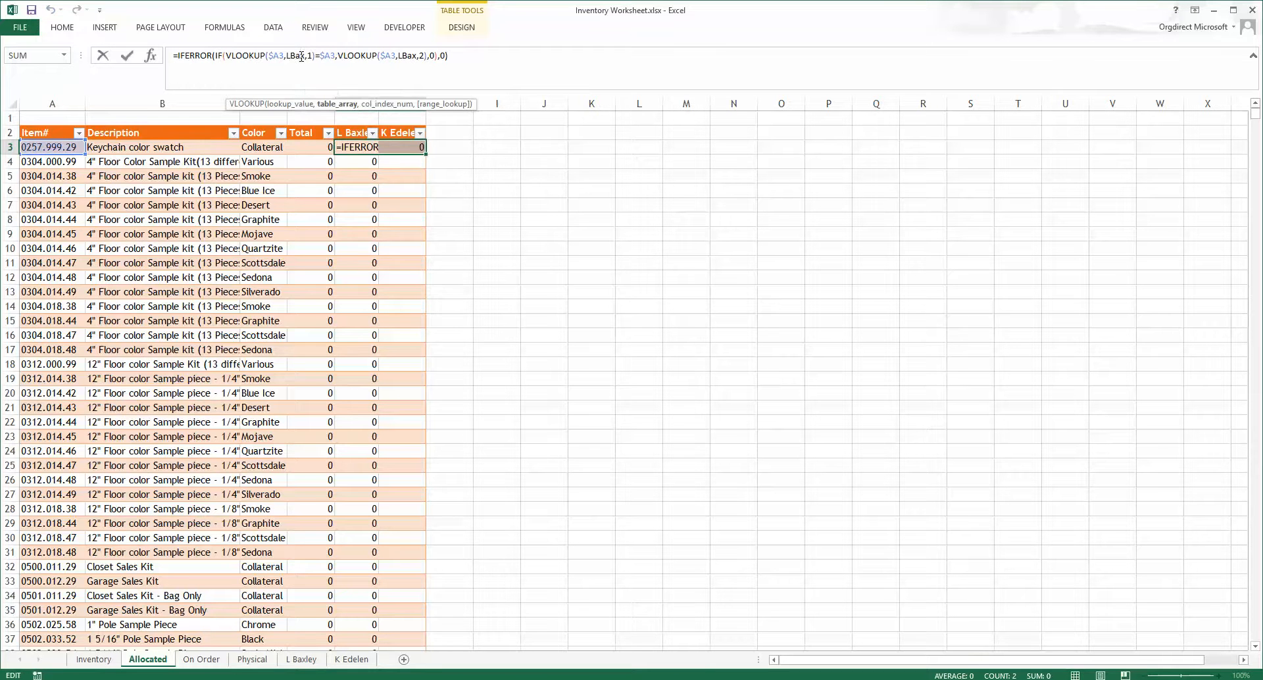
double_click(301, 57)
text(ke)
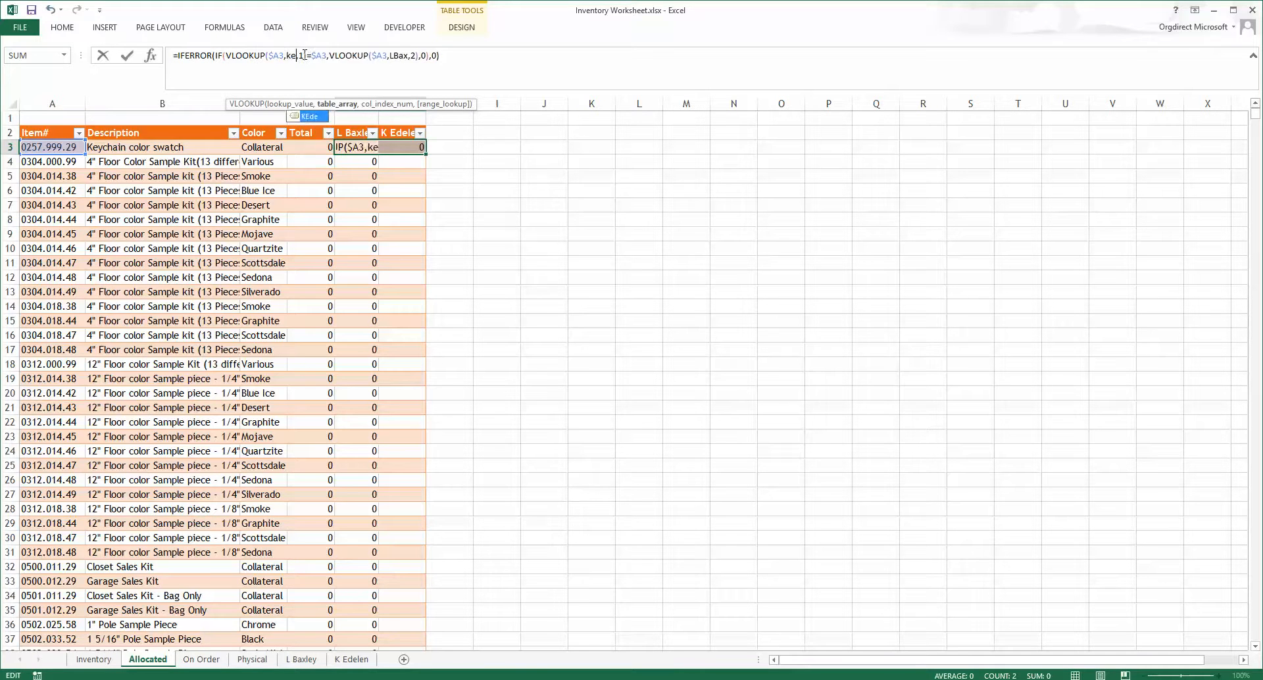
key(Tab)
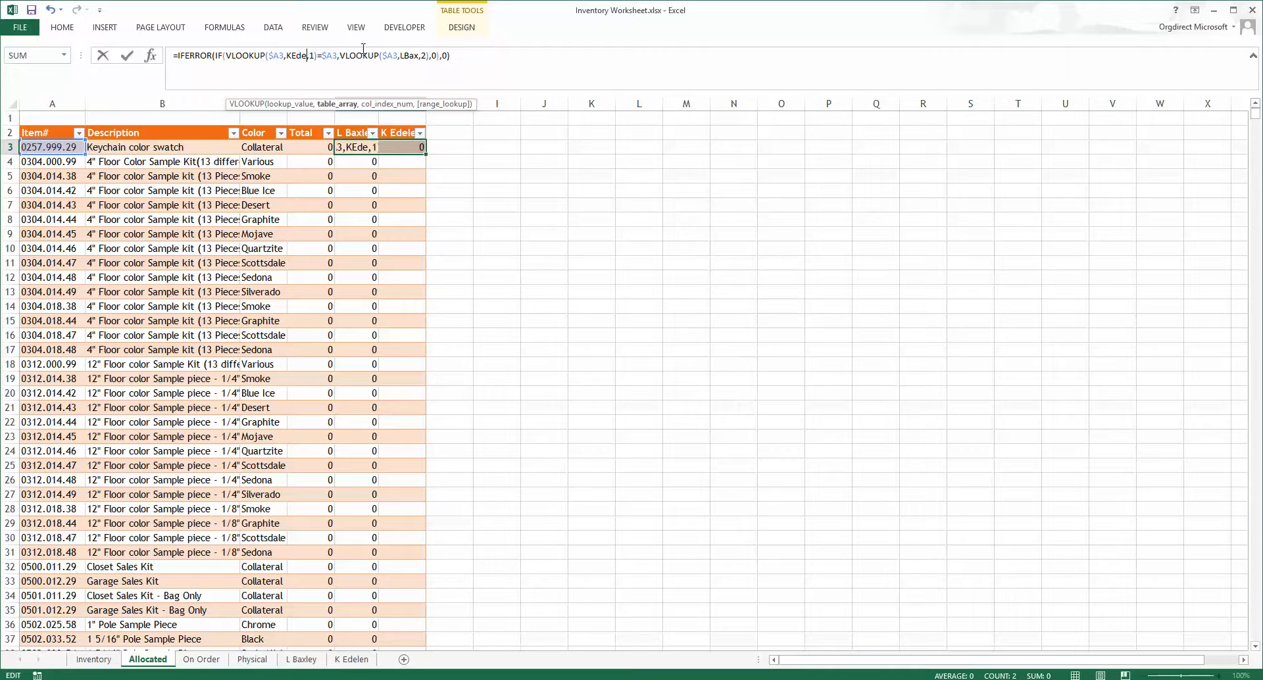
double_click(409, 56)
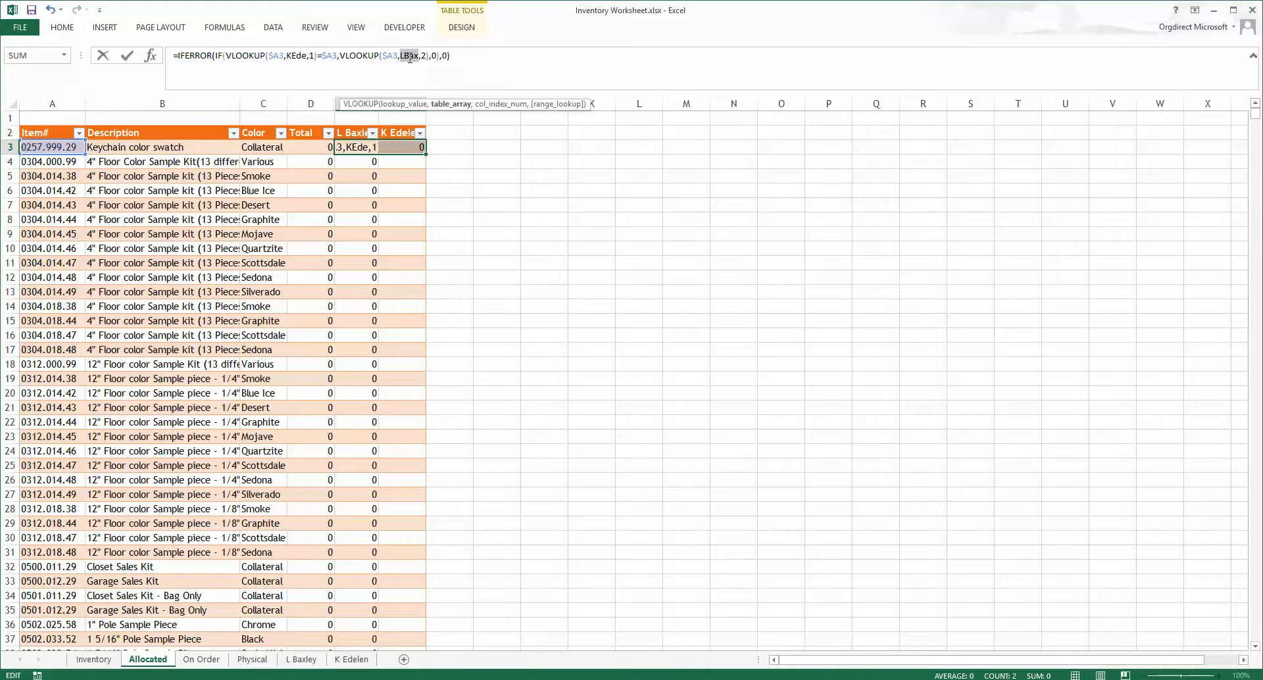
text(ke)
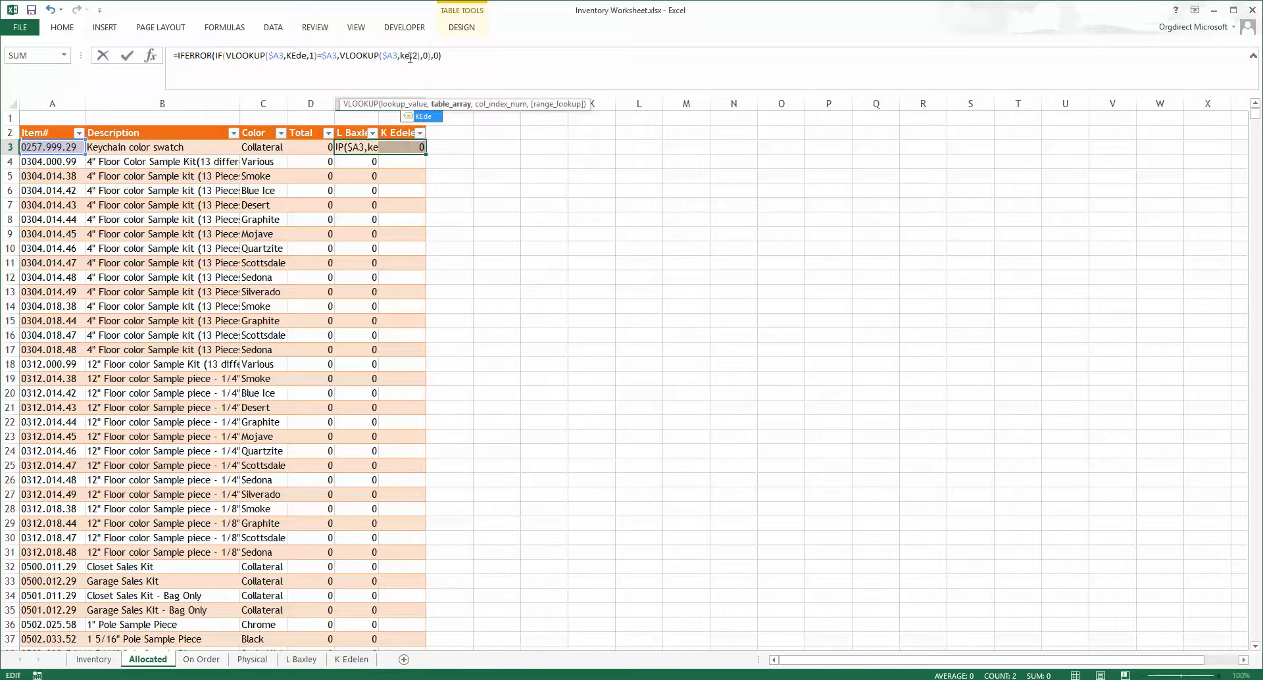
key(Tab)
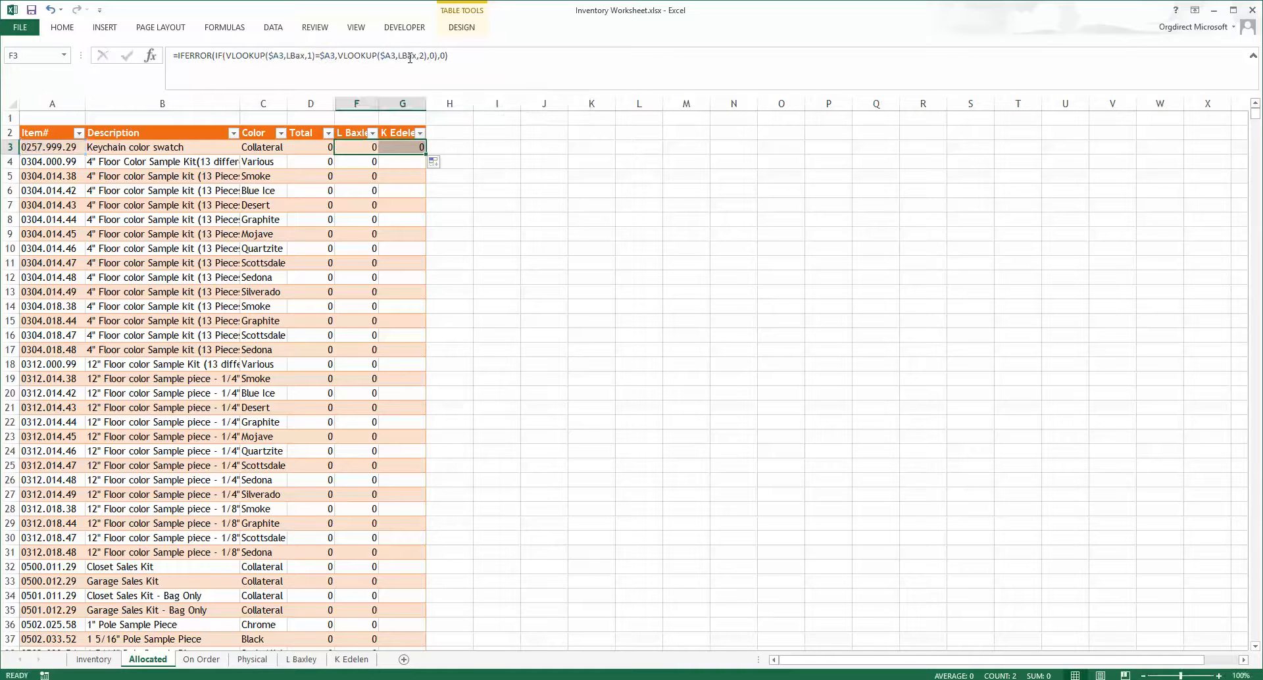
Step: Edit G3's formula so both VLOOKUP table ranges use KEde instead of LBax, and enter it for the whole column
key(Tab)
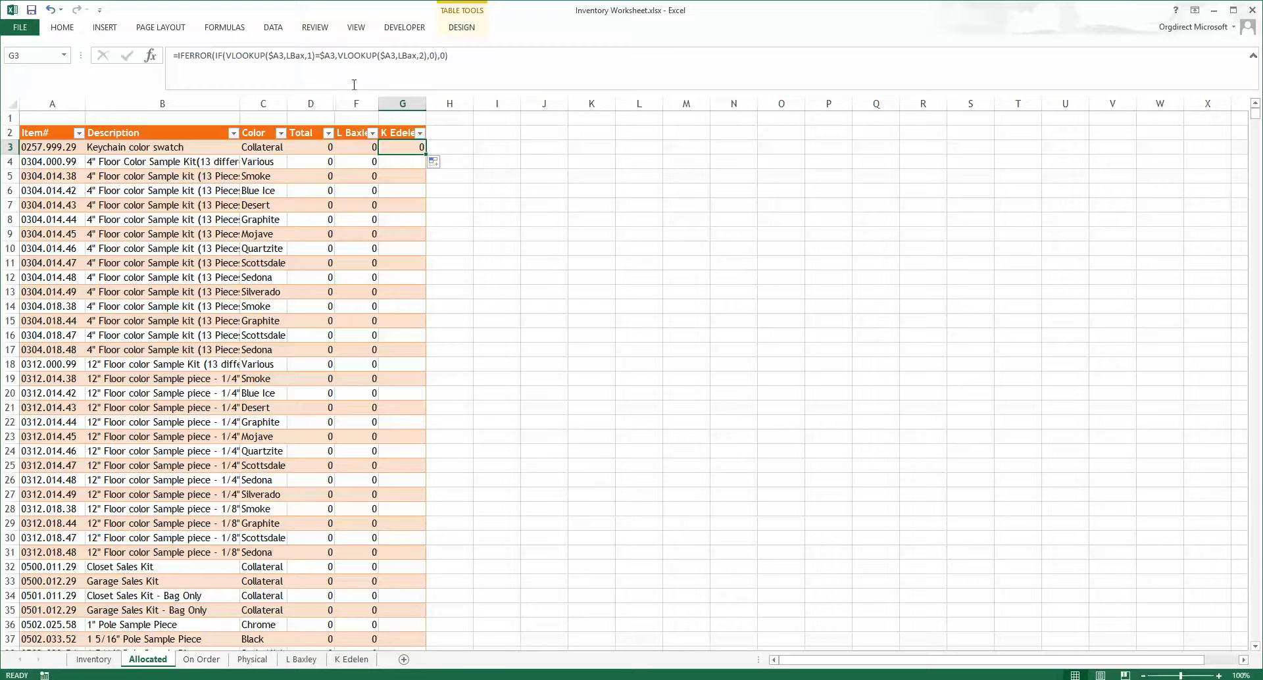
click(303, 57)
double_click(305, 55)
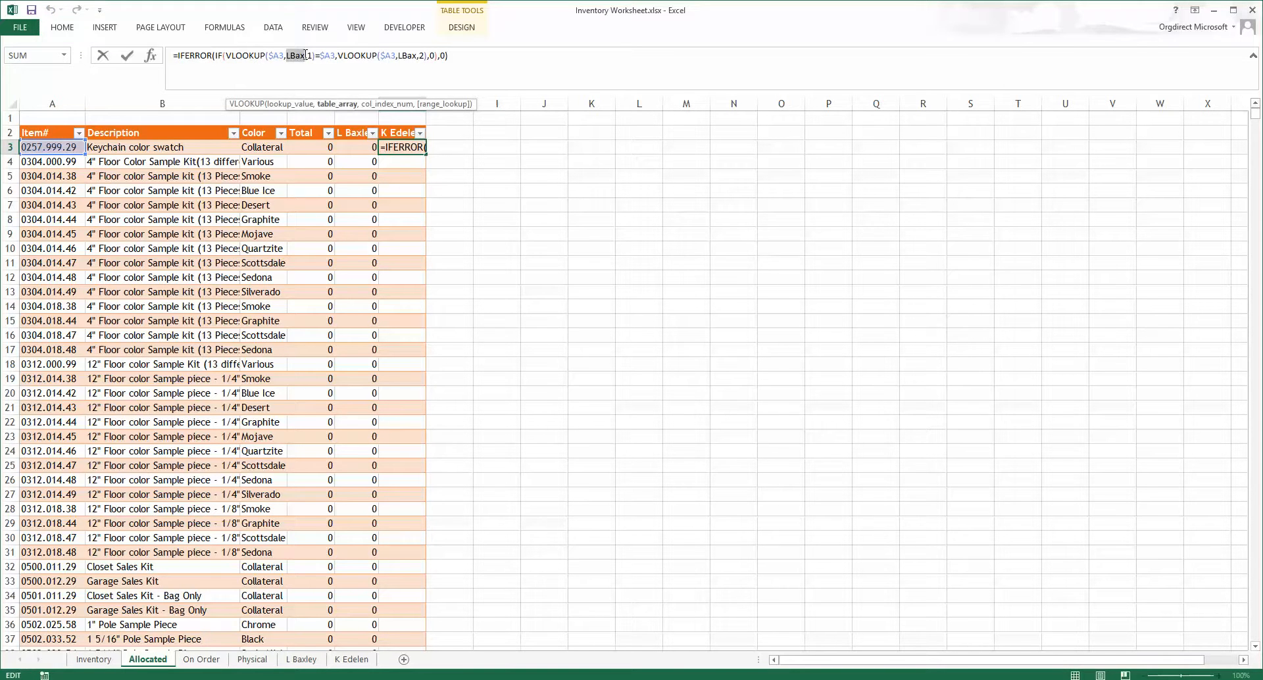
text(ked)
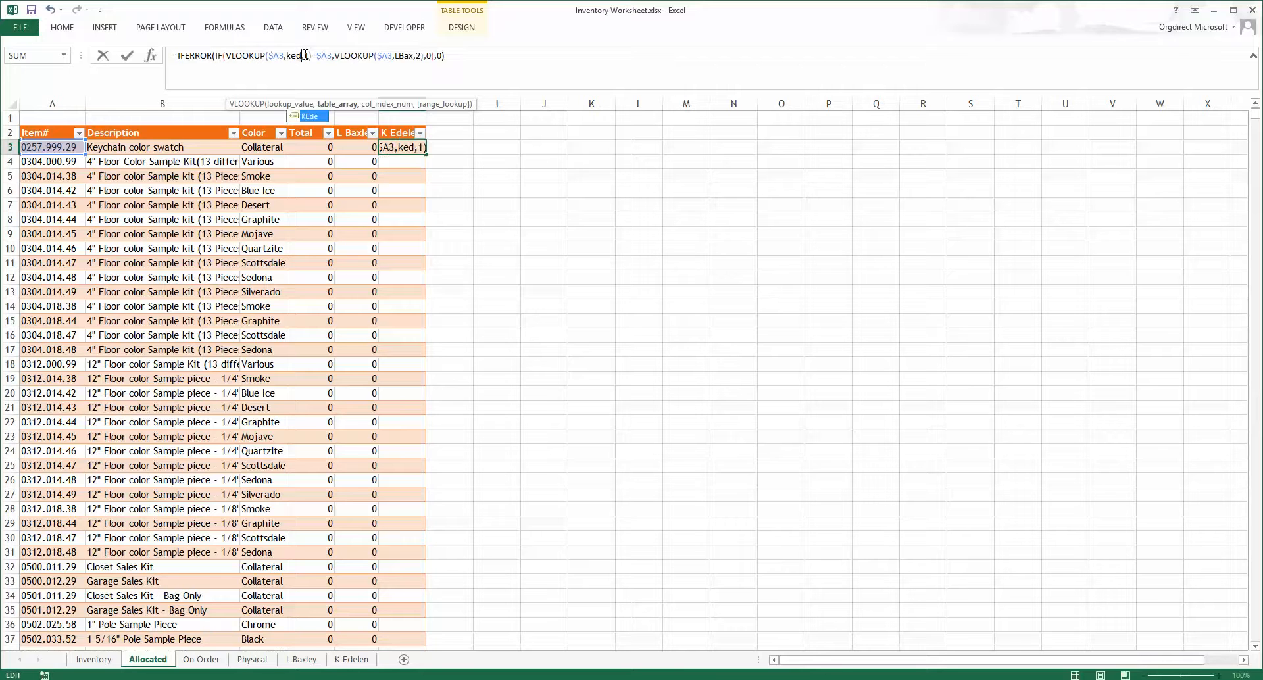
text(e)
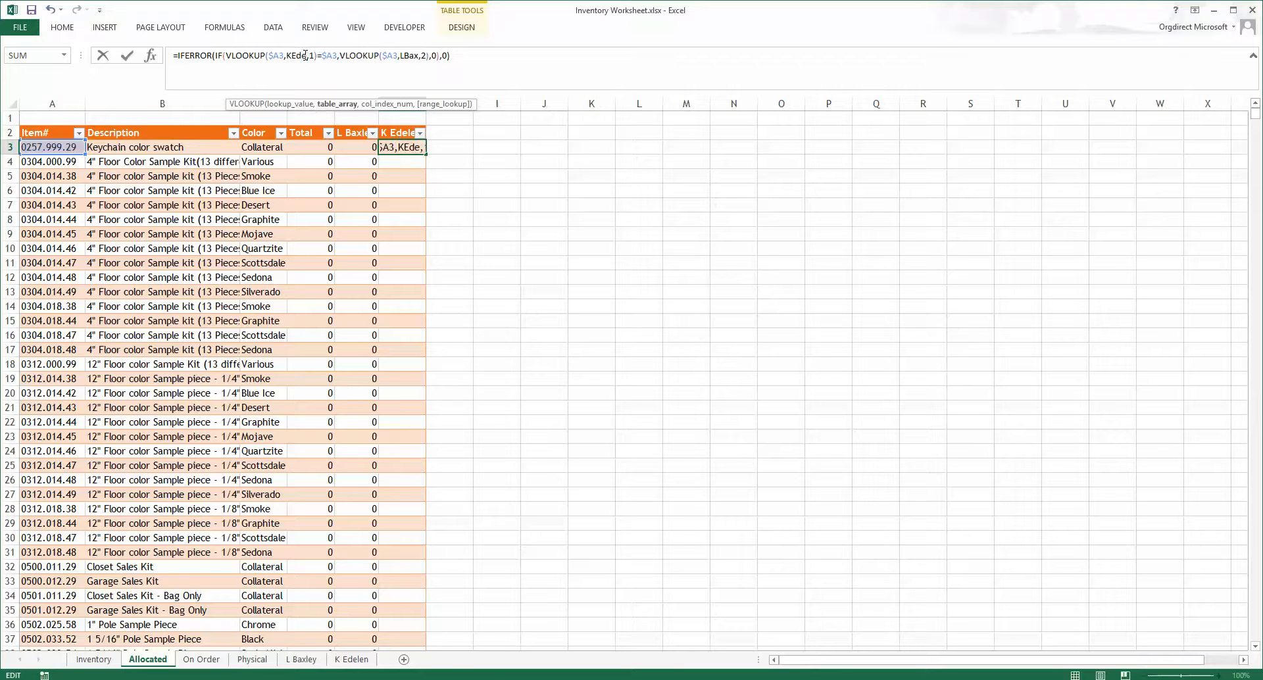
double_click(411, 56)
text(ked)
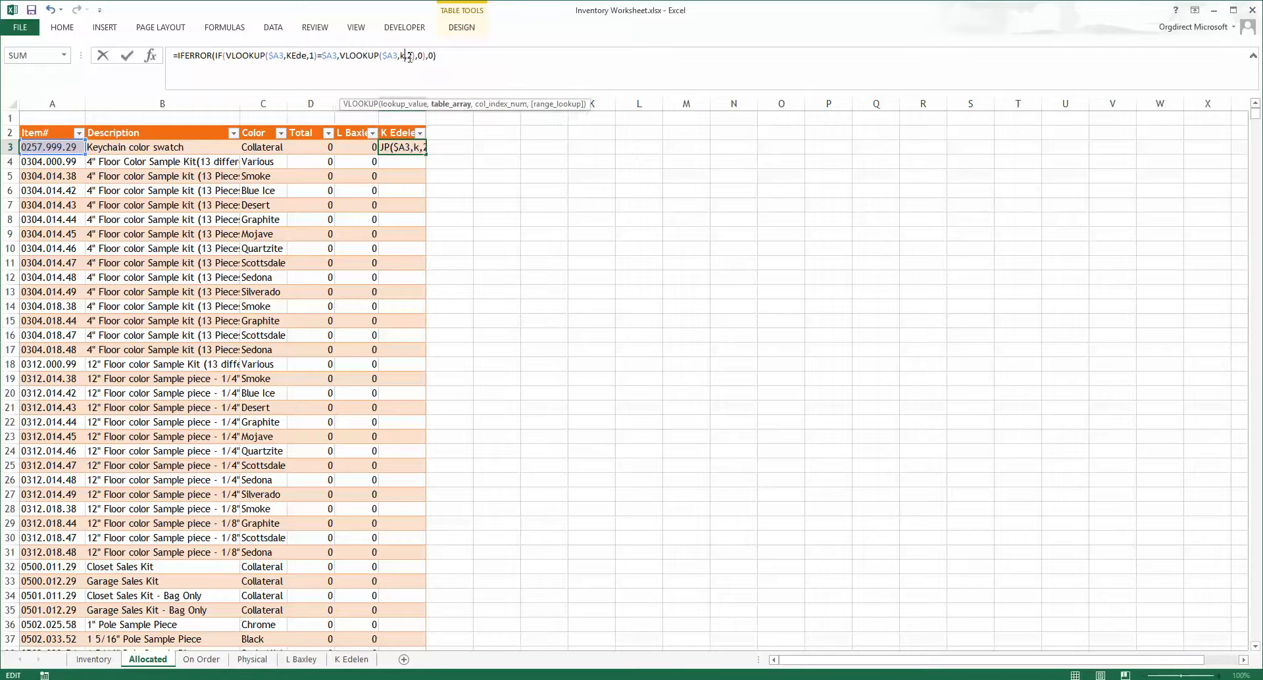
key(Tab)
key(Return)
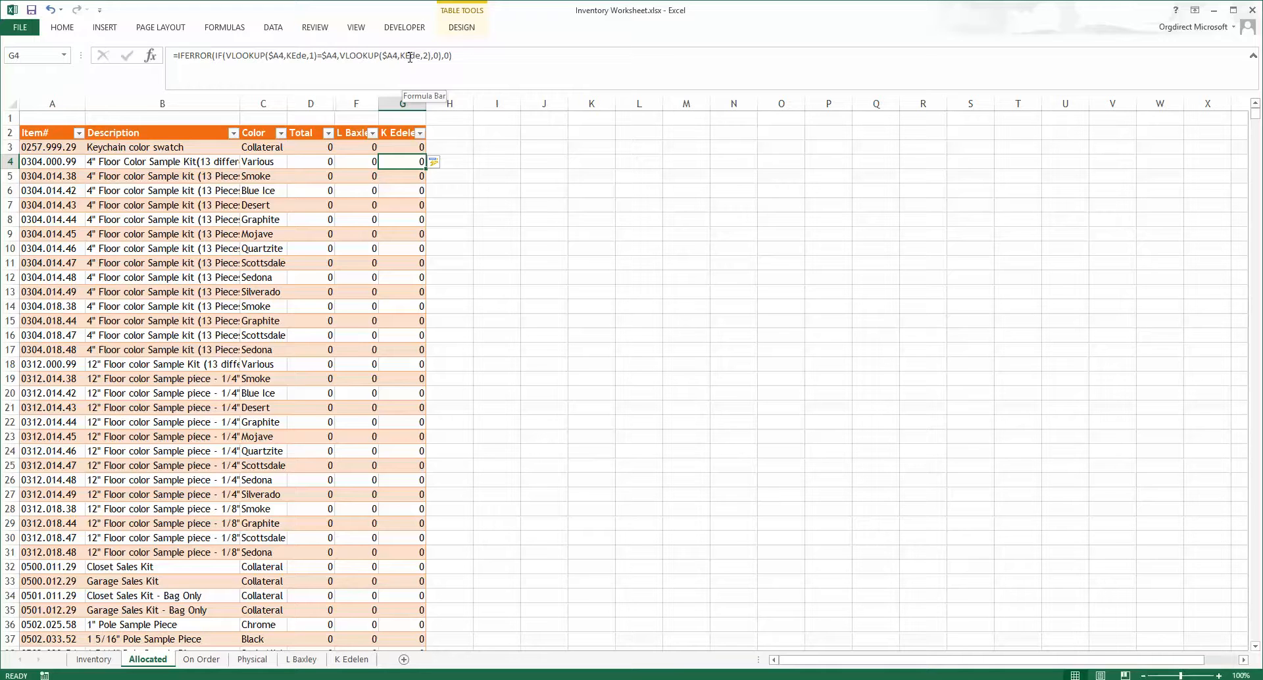
click(329, 148)
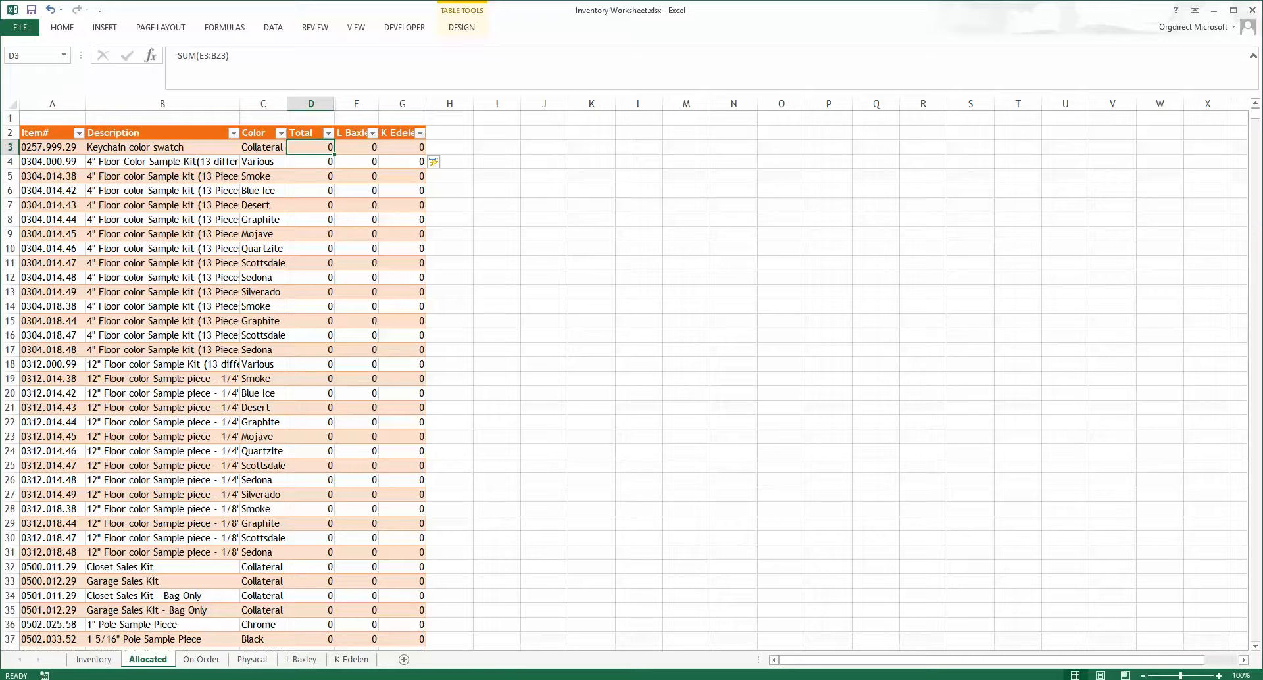
Step: Add a new blank worksheet after the customer sheets in the inventory workbook
click(376, 661)
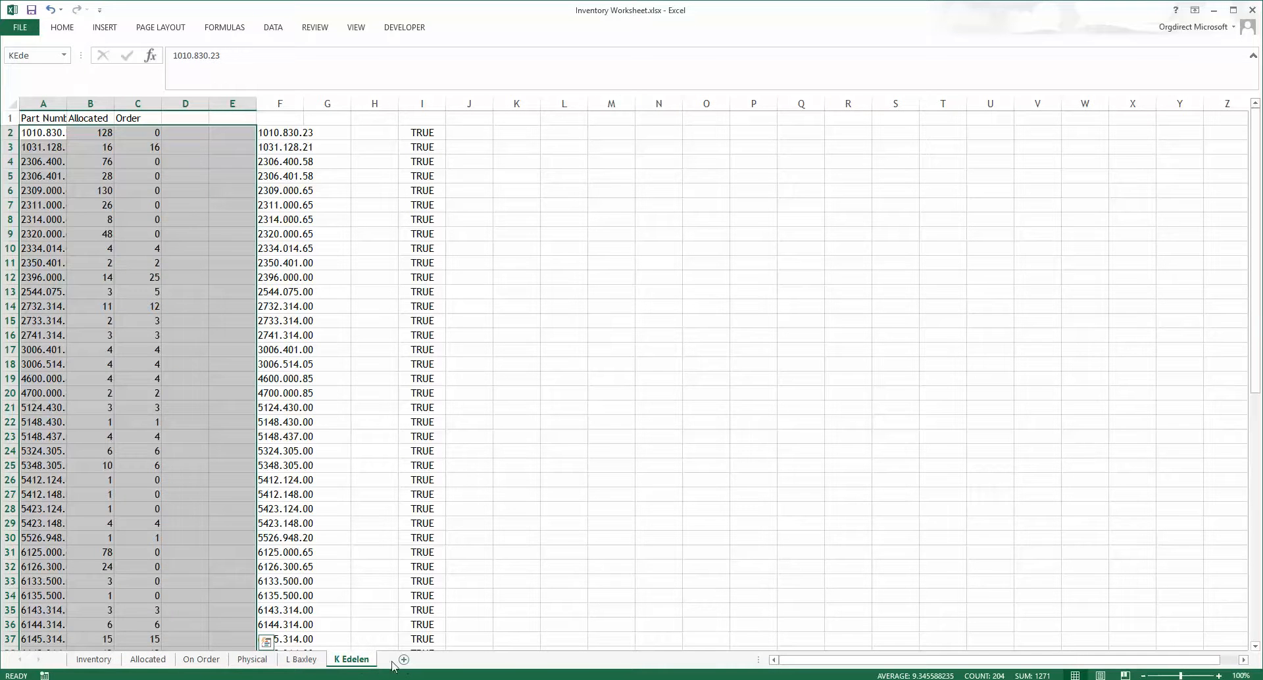
click(382, 613)
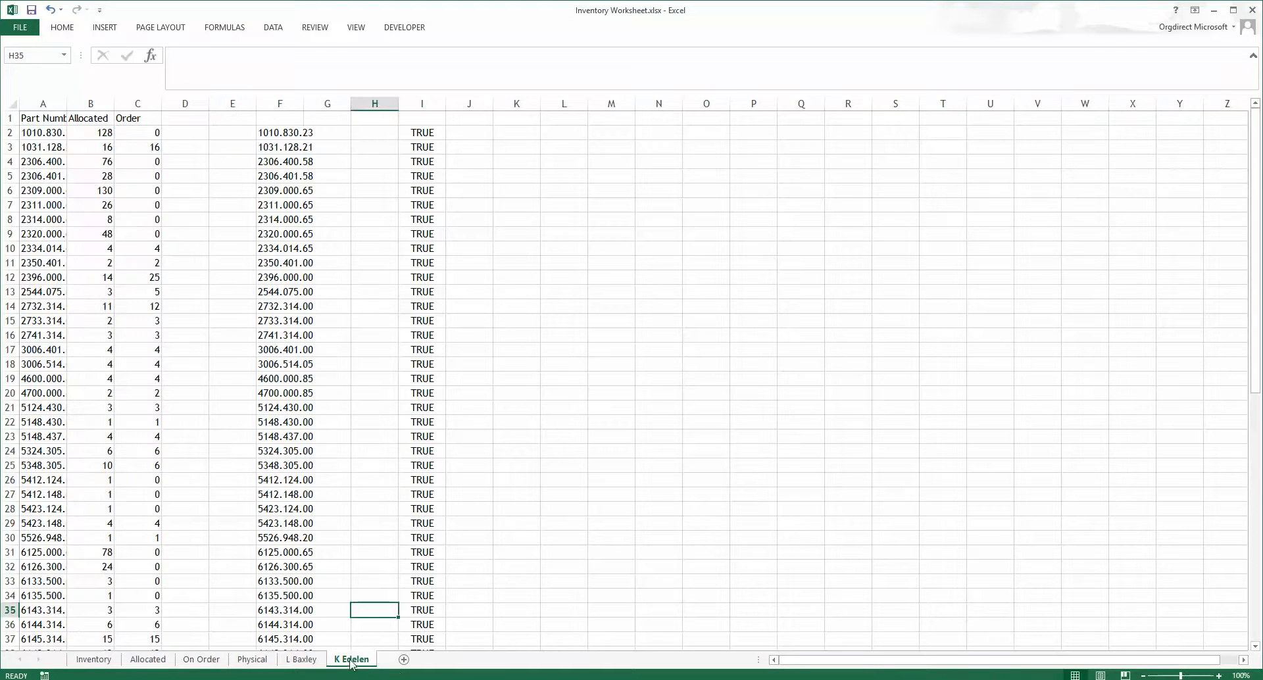
click(404, 660)
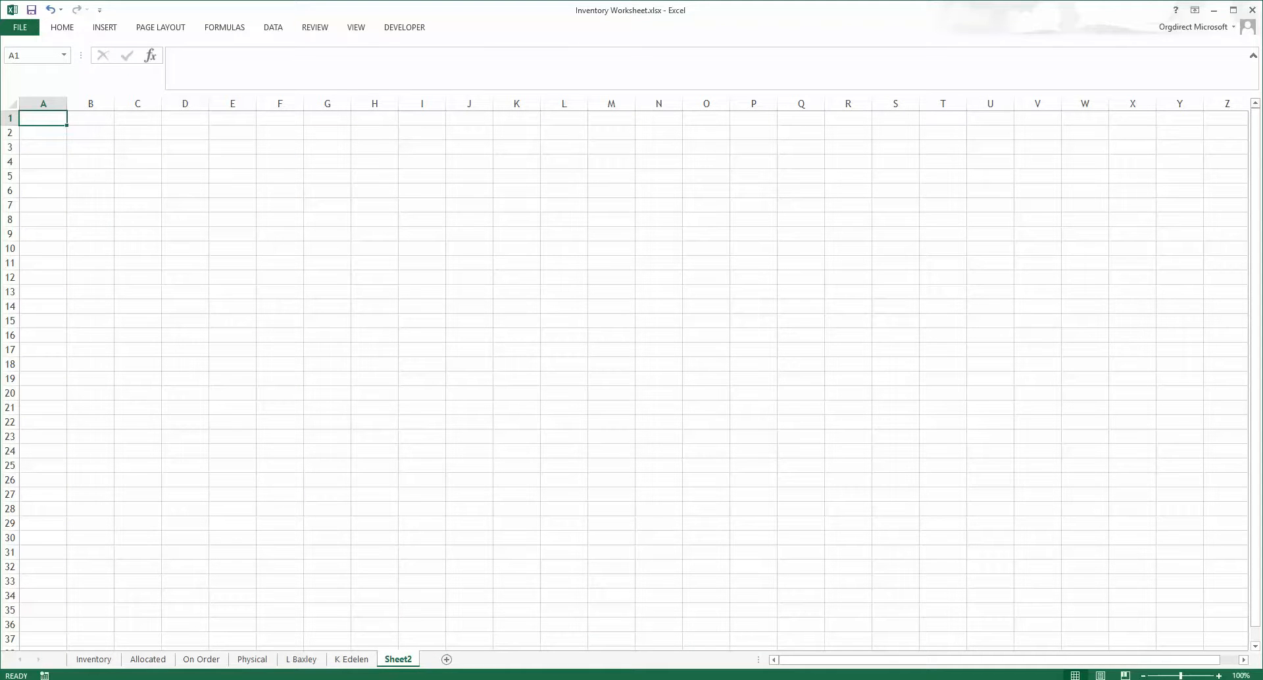
Step: Switch to LiveStorage and export the current customer's parts list as an Excel XML file into the Inventory files folder
key(alt+Tab)
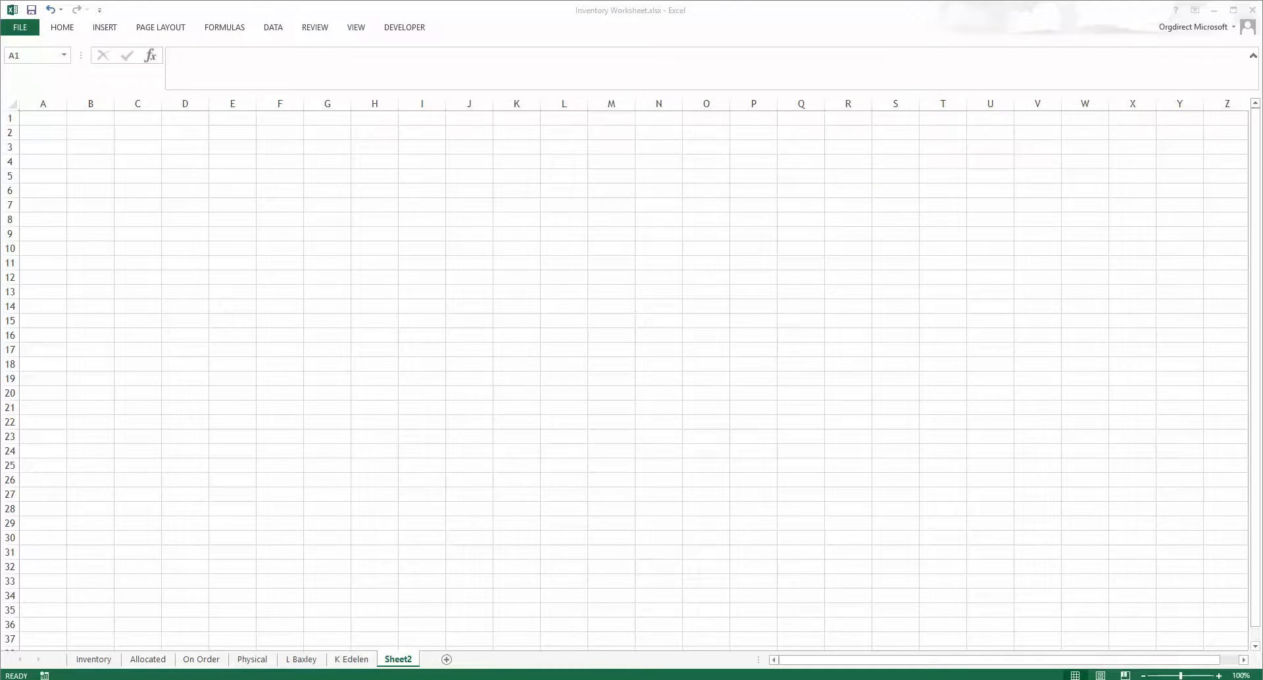
key(alt+Tab)
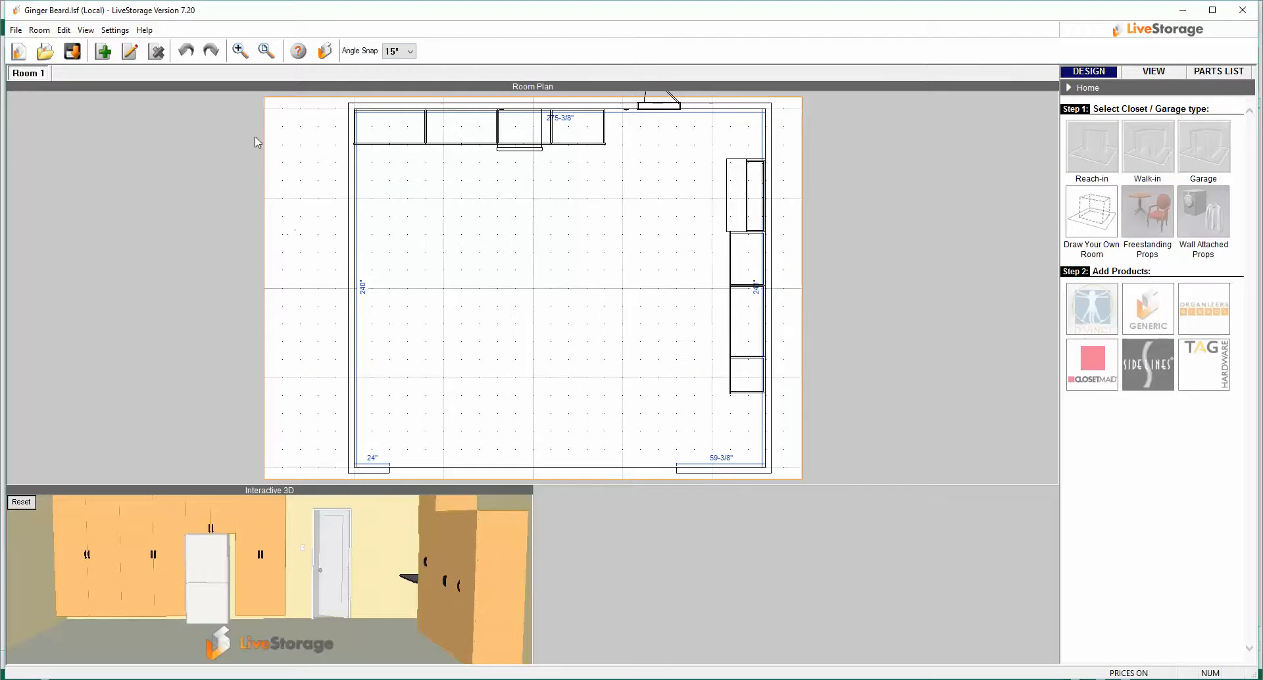
click(1199, 72)
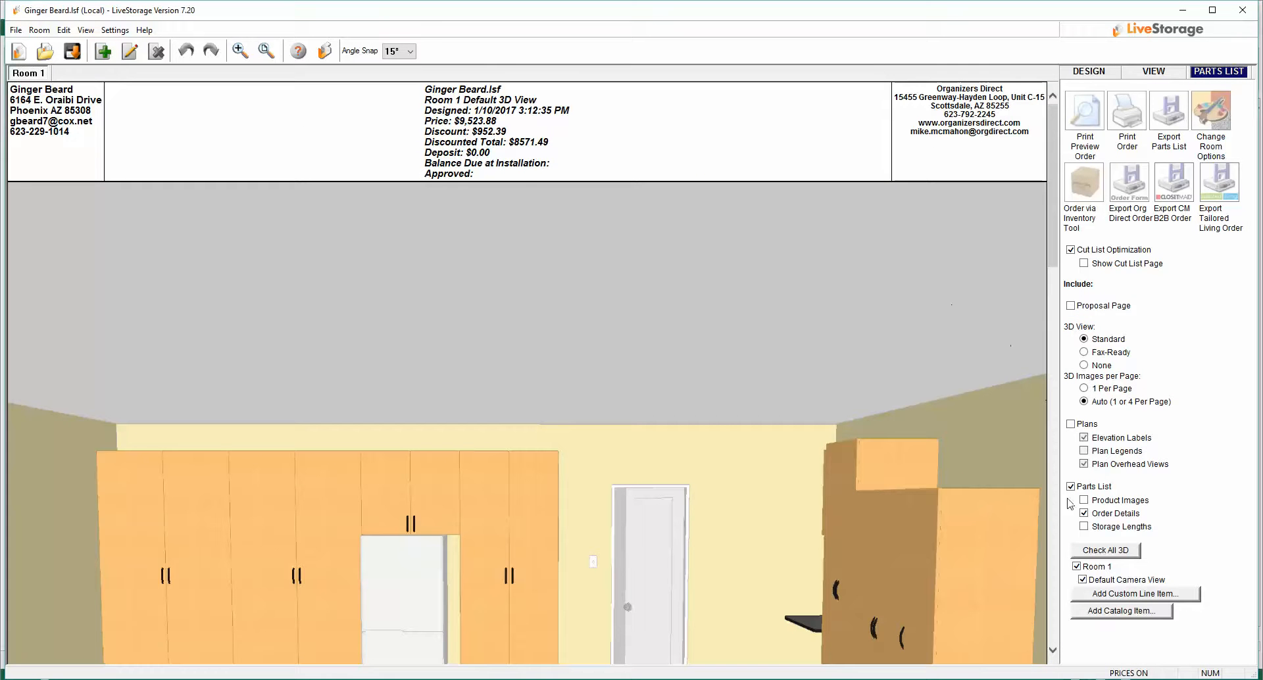
click(1181, 140)
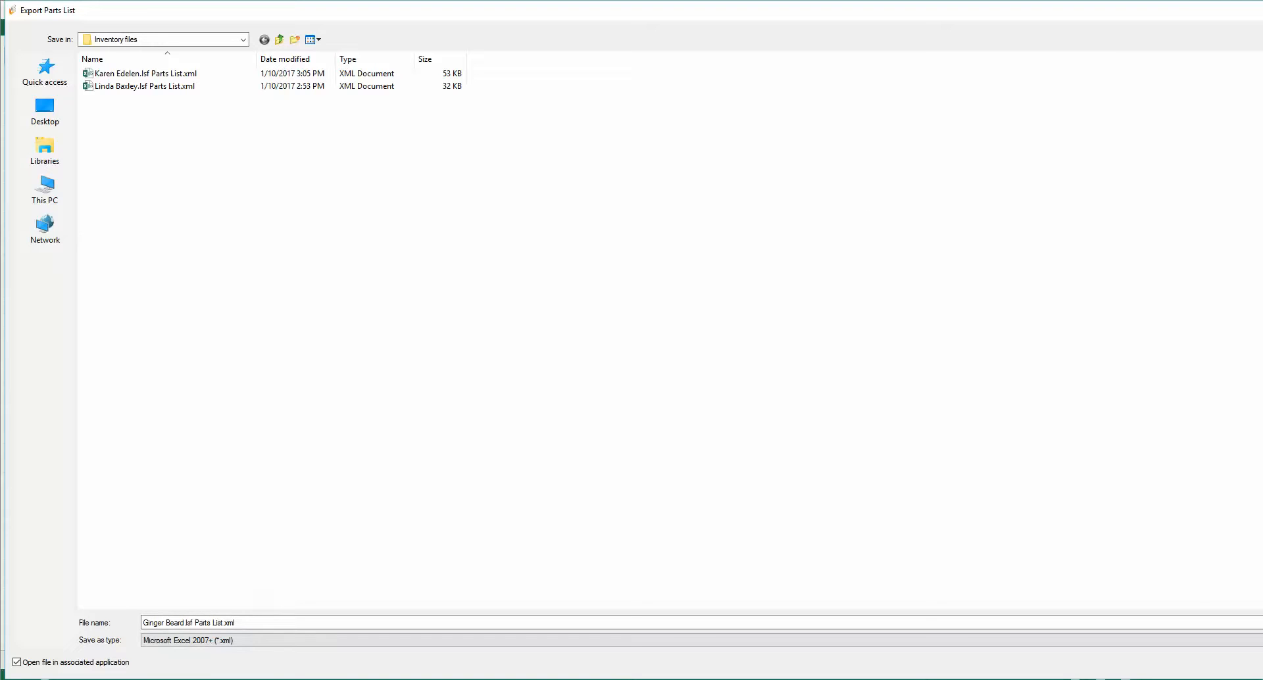
key(Return)
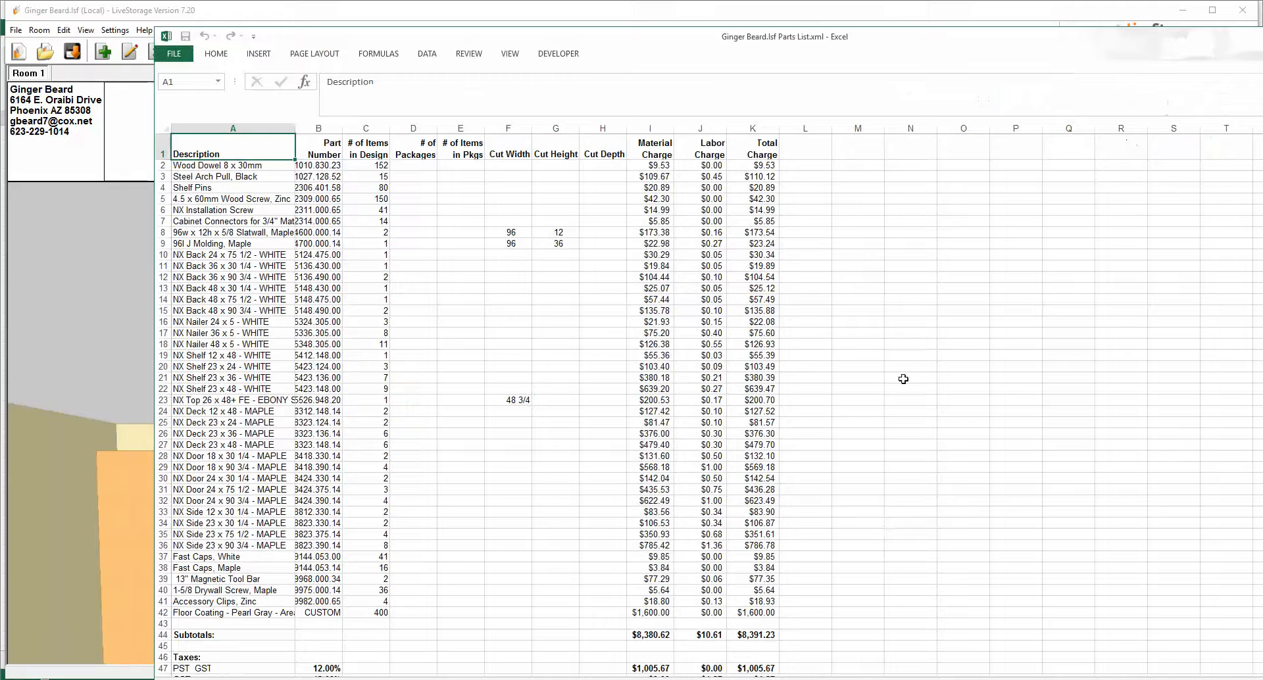
Step: Copy the part numbers and item quantities in B2:C41 of the exported parts list
drag(320, 166, 365, 601)
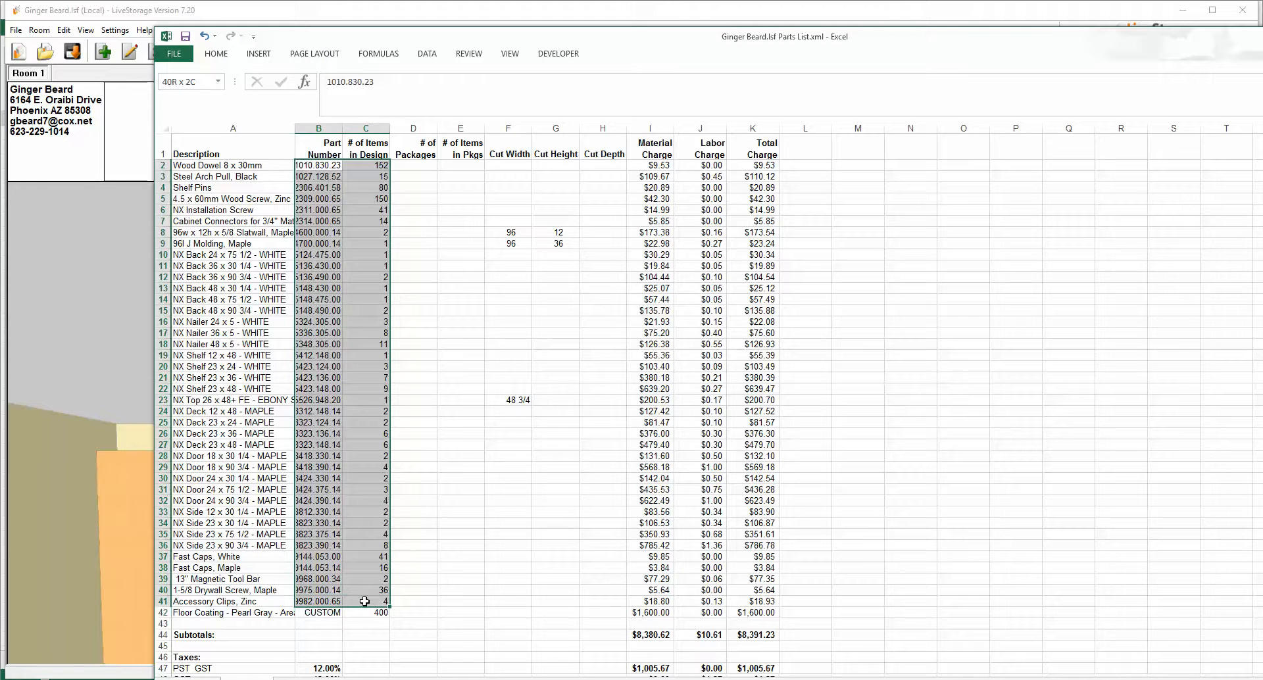
right_click(347, 548)
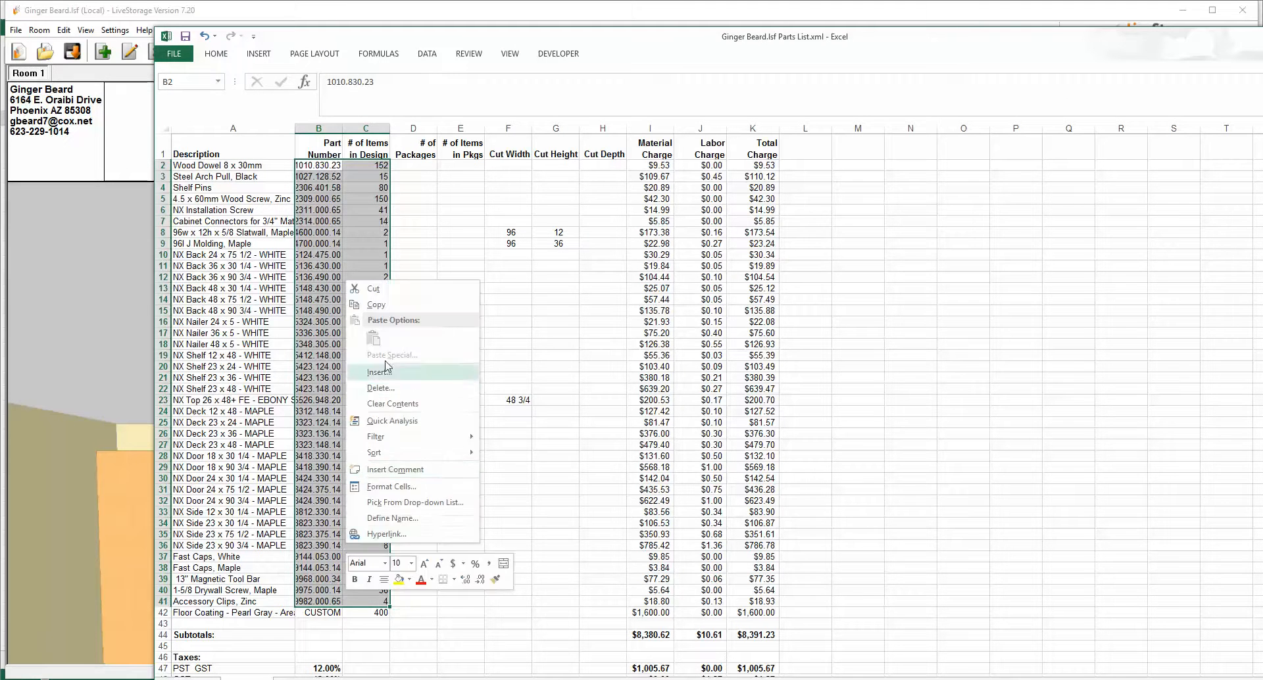
click(375, 305)
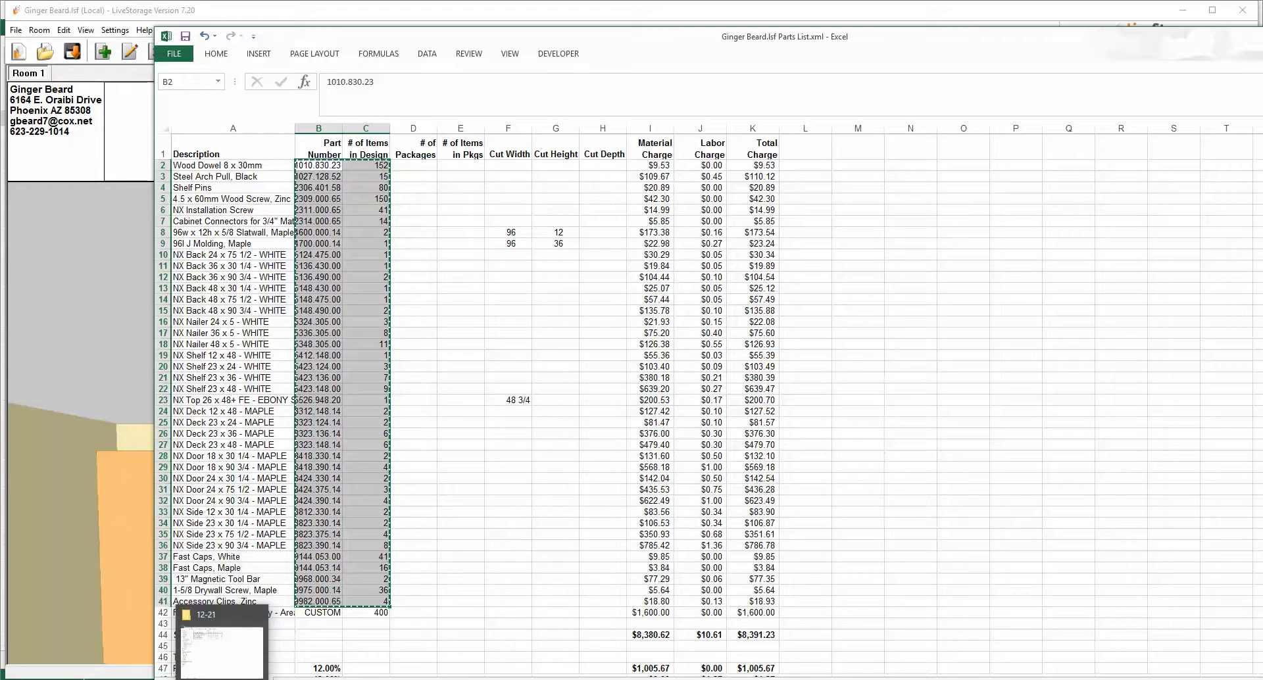
Step: On the new sheet, enter the headers Part Number, Allocated and On order in A1:C1
mouse_move(192, 679)
click(52, 658)
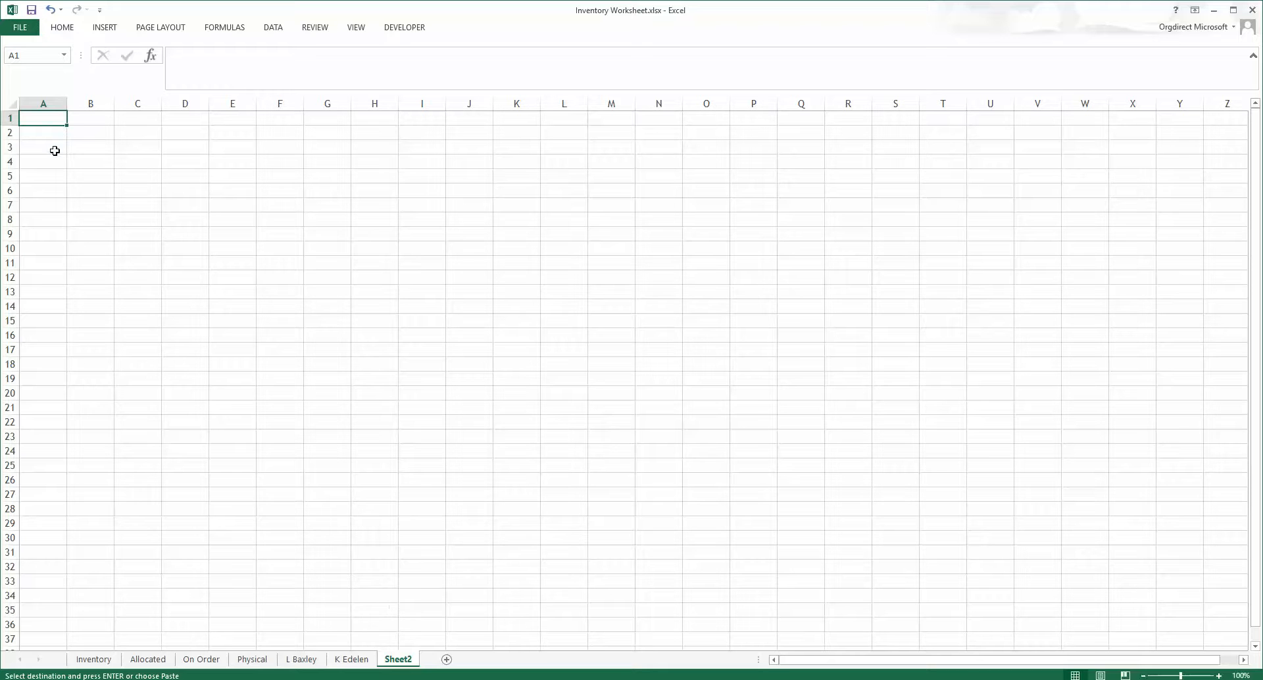
text(P{a)
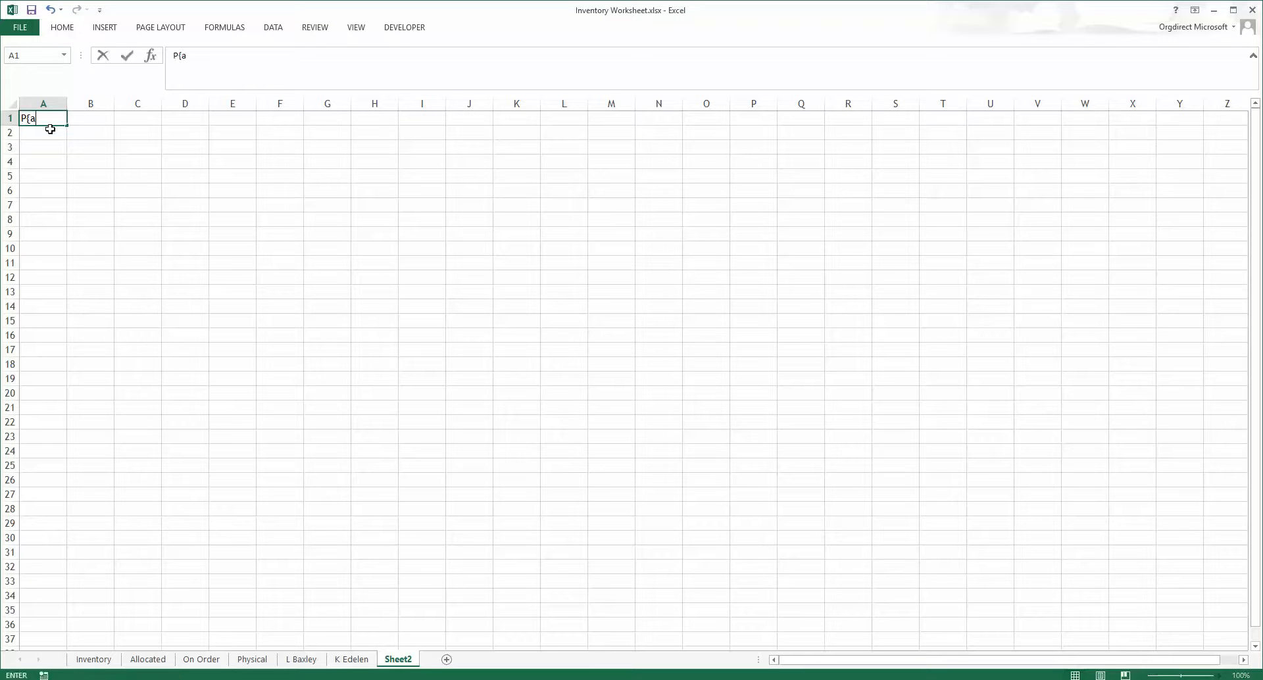
text(art Number)
key(Tab)
text(A)
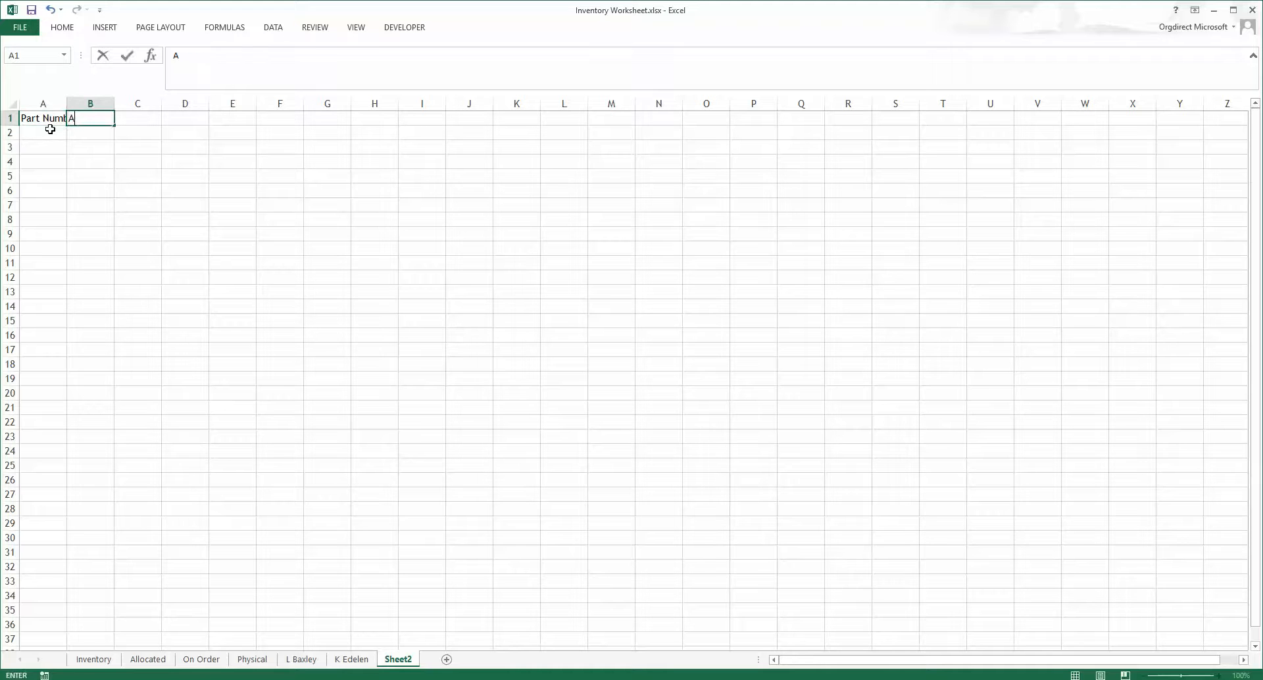
text(llocated)
key(Tab)
text(On or)
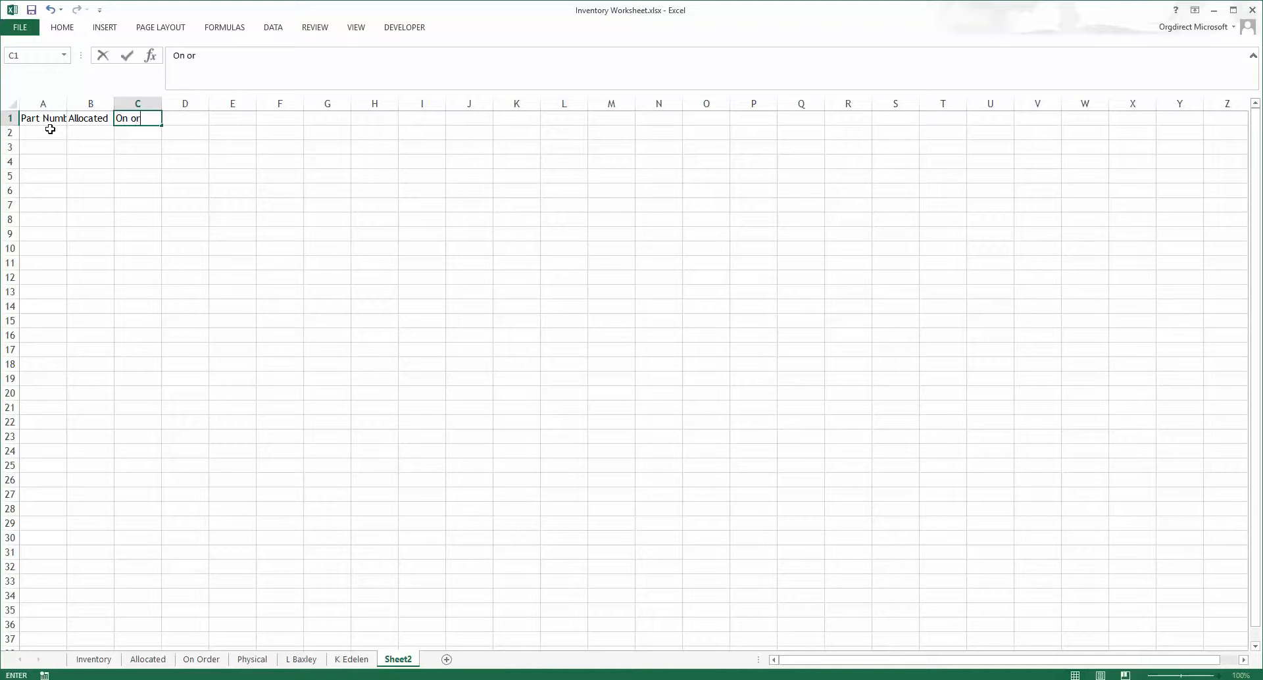
text(der)
key(Return)
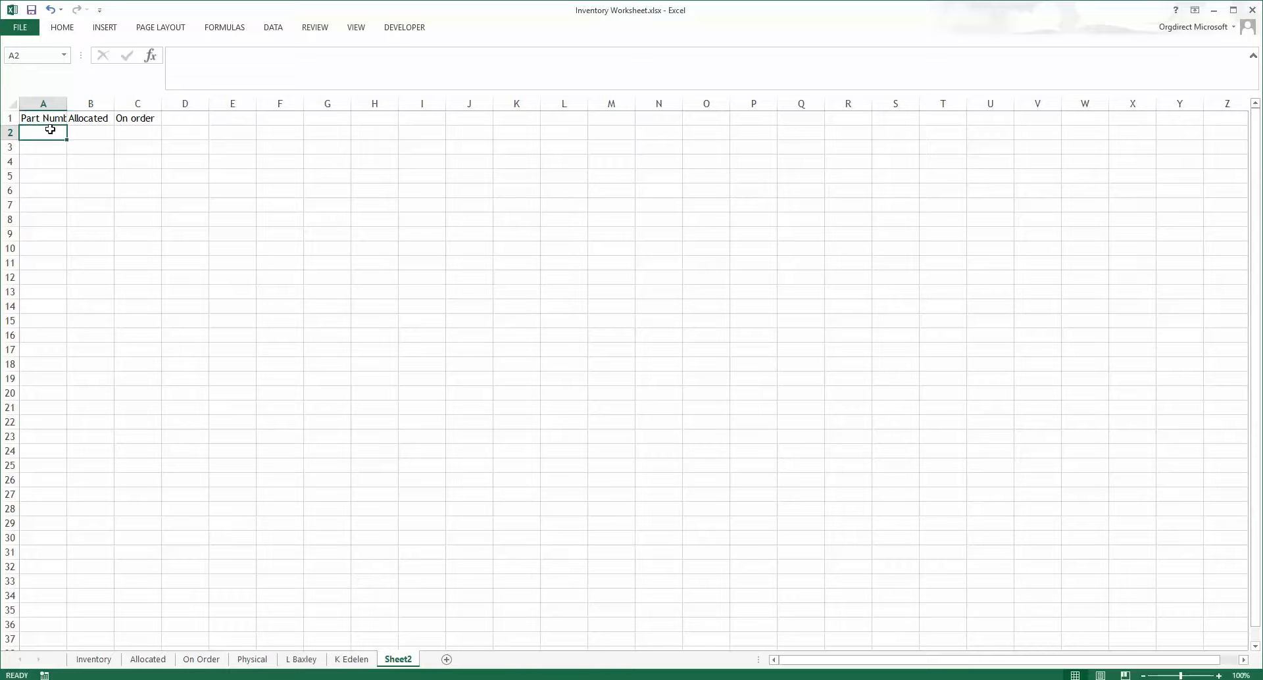
Step: Copy the part numbers and quantities again from the exported parts list window
right_click(46, 131)
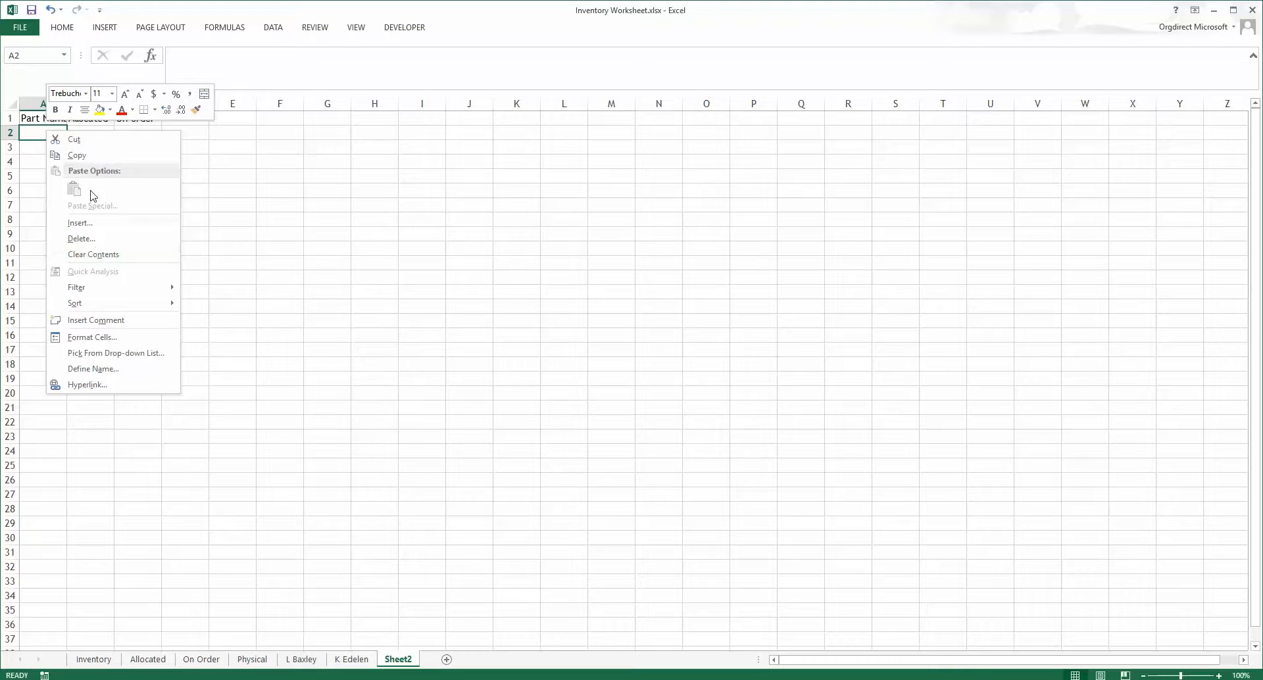
key(Escape)
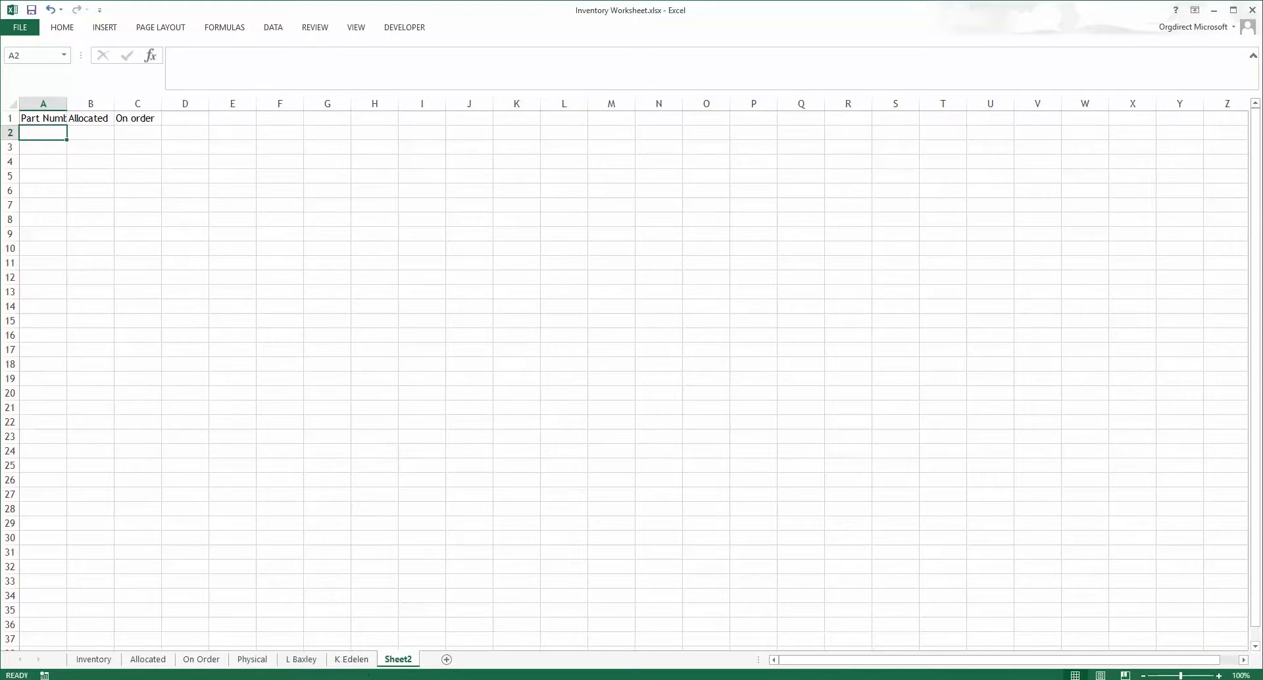
click(368, 679)
mouse_move(152, 672)
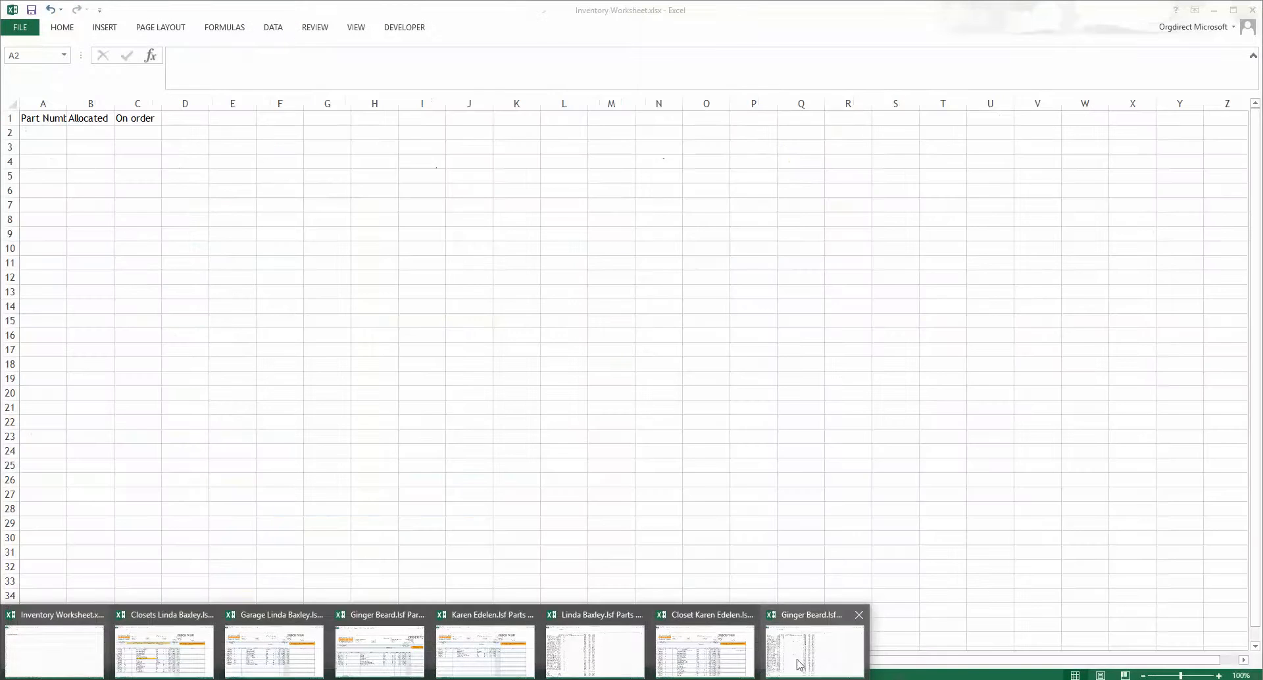
click(816, 653)
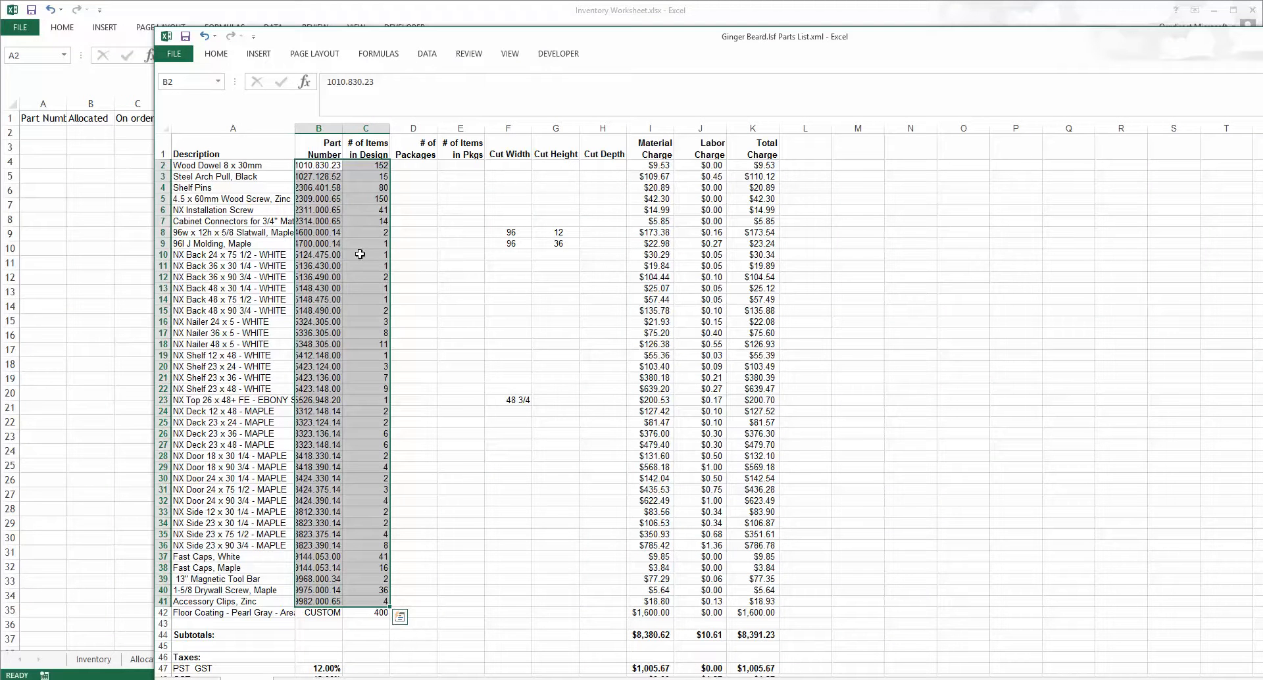
right_click(307, 167)
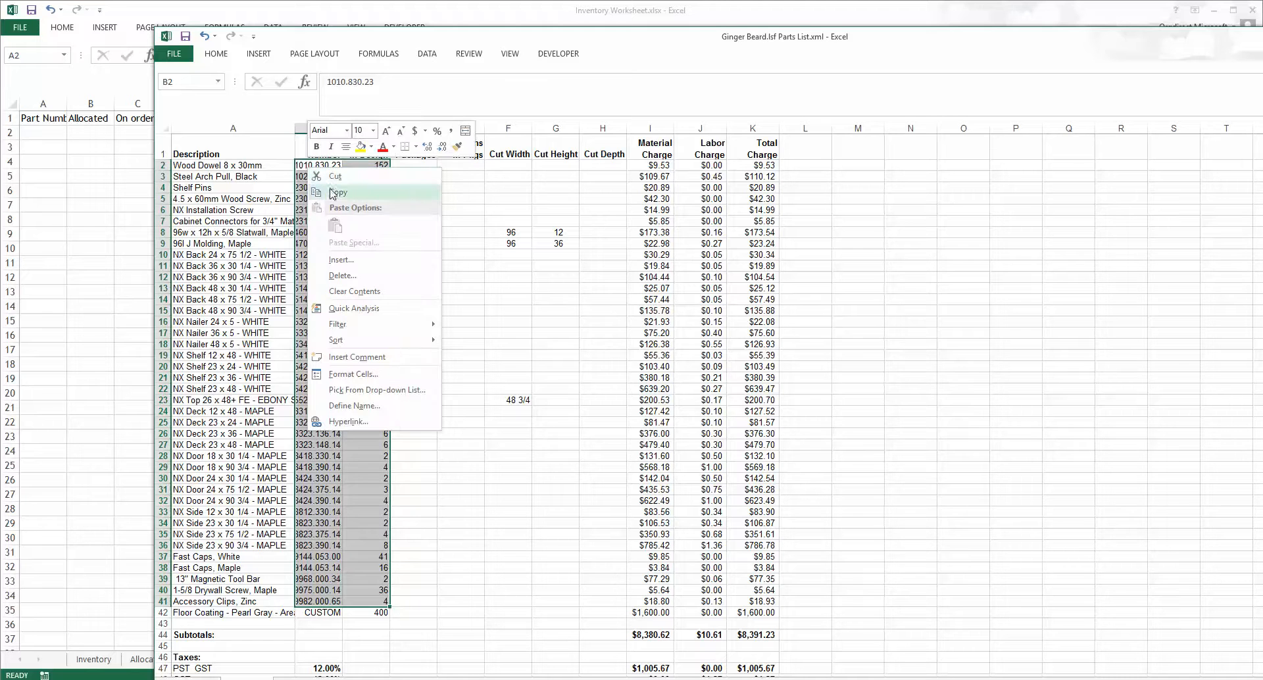
click(335, 194)
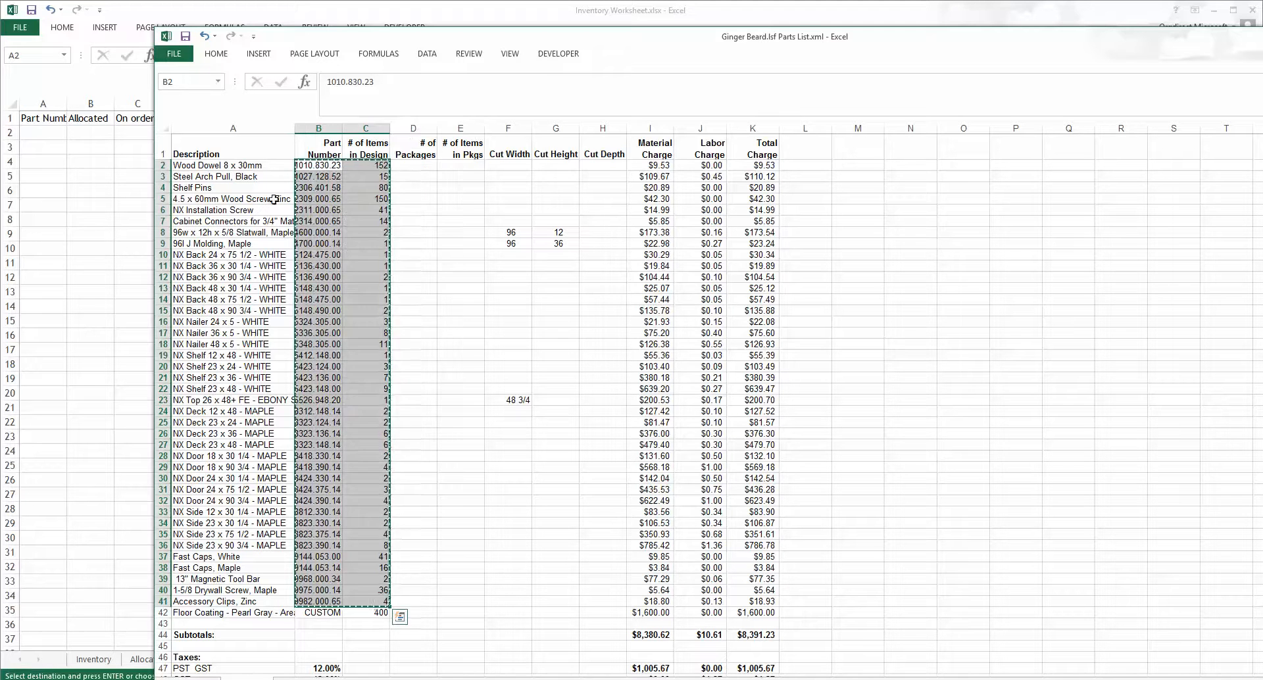
Step: Paste the copied part numbers and quantities as values starting at A2 of the new sheet
click(52, 133)
right_click(55, 138)
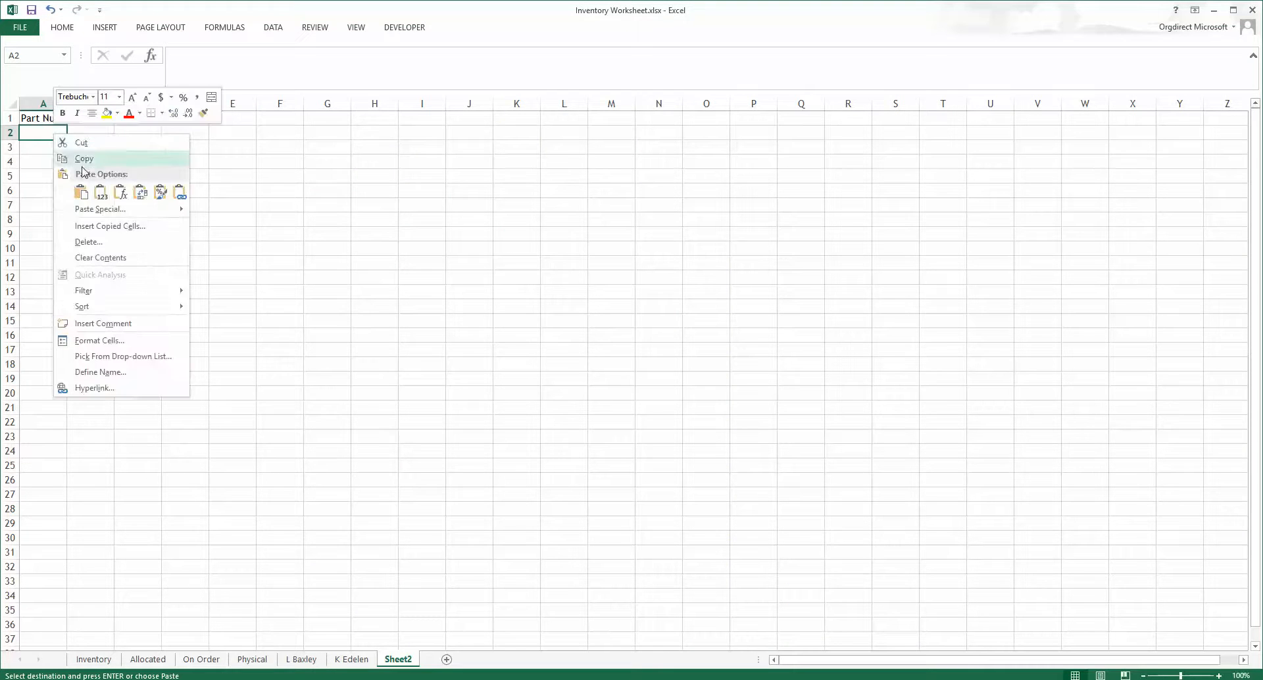
click(100, 192)
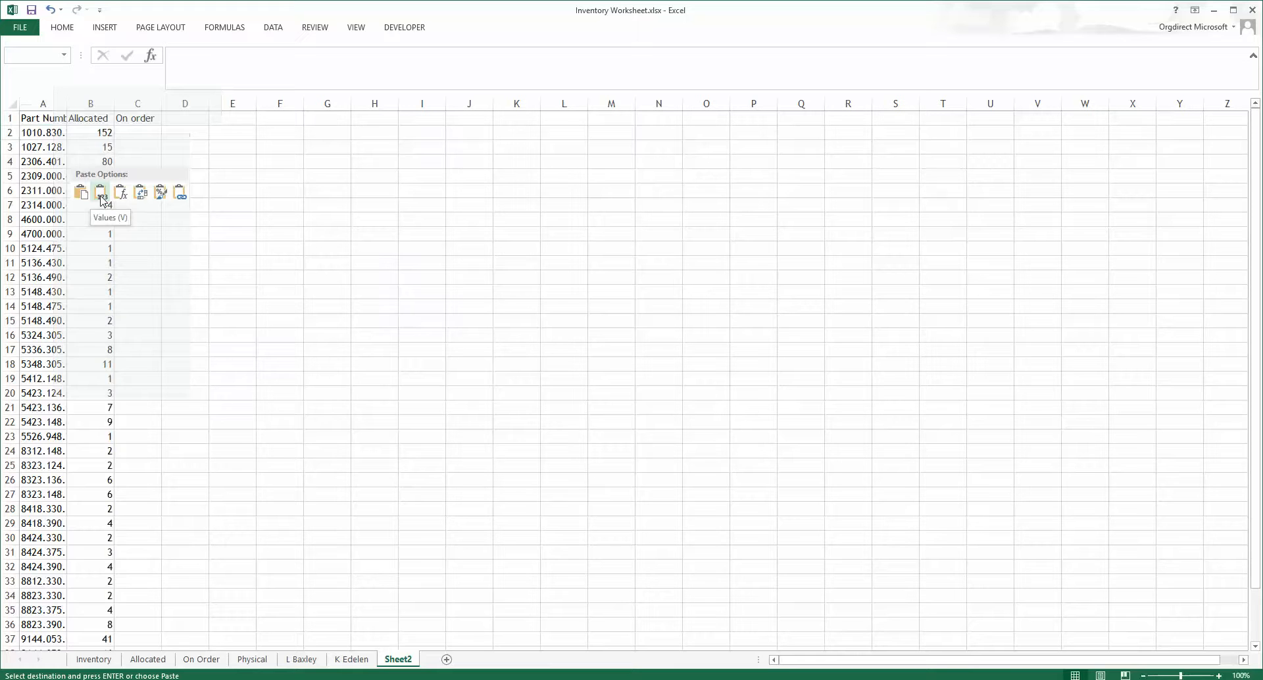
click(100, 196)
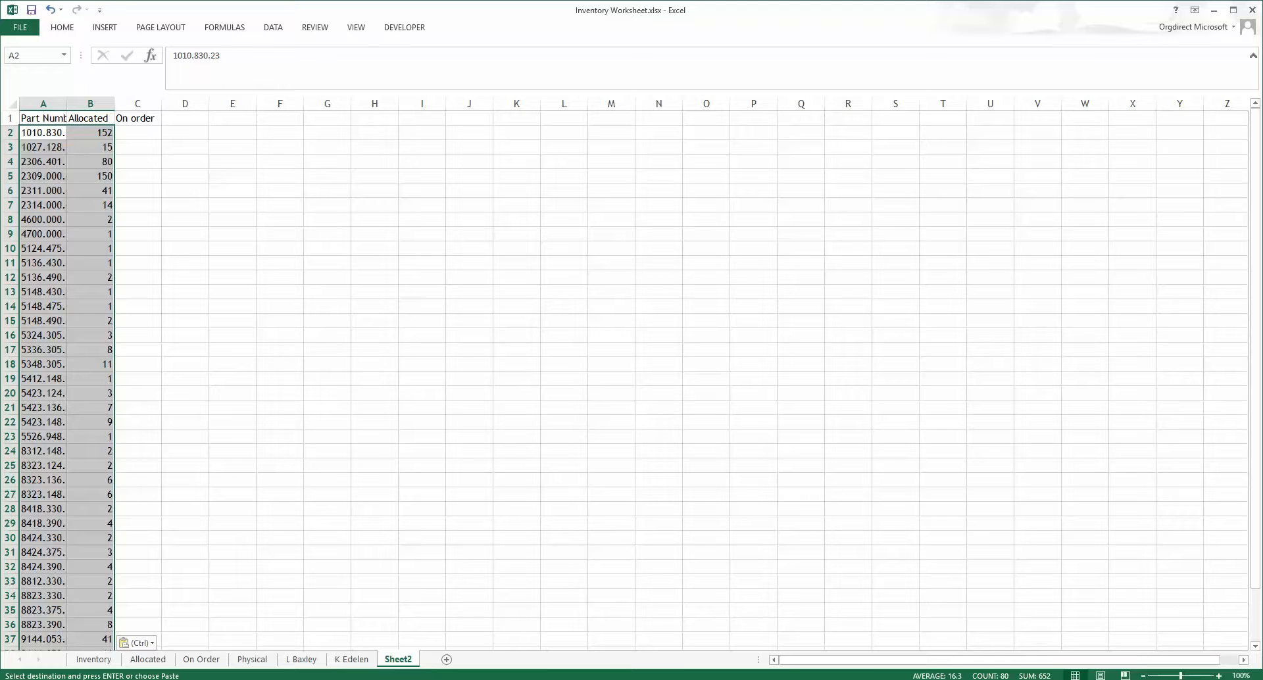
Step: Close the exported parts list workbook window
mouse_move(263, 679)
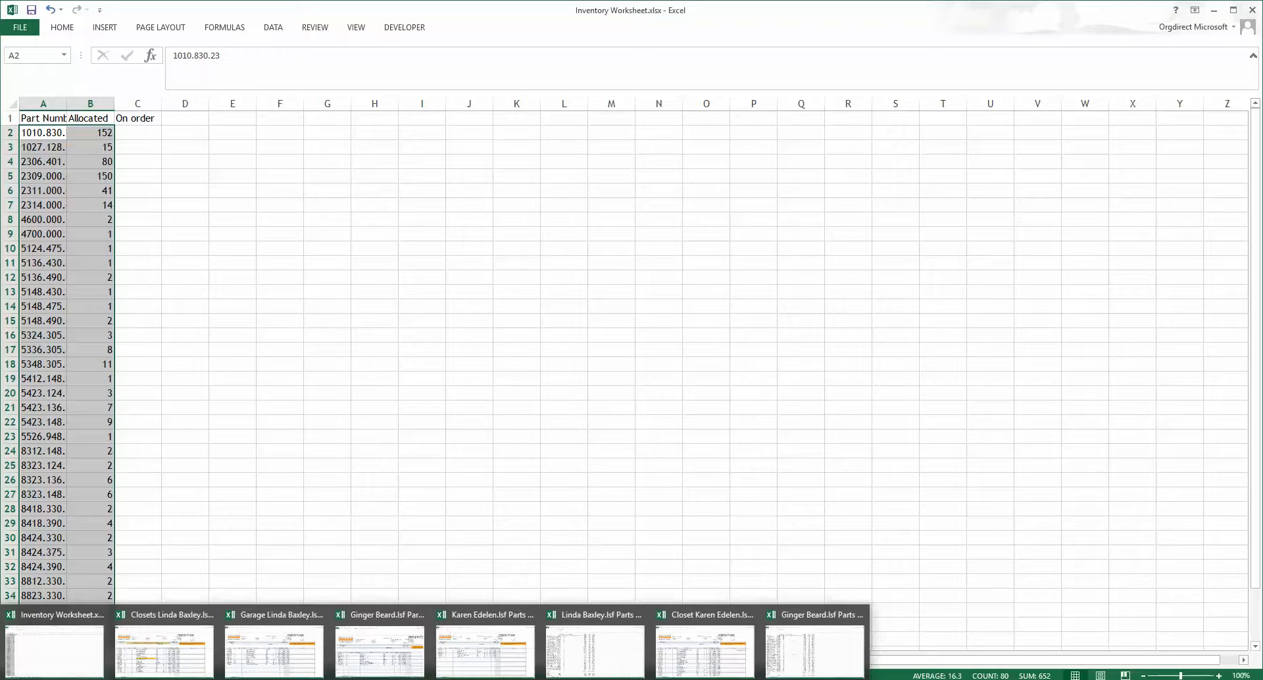
click(814, 651)
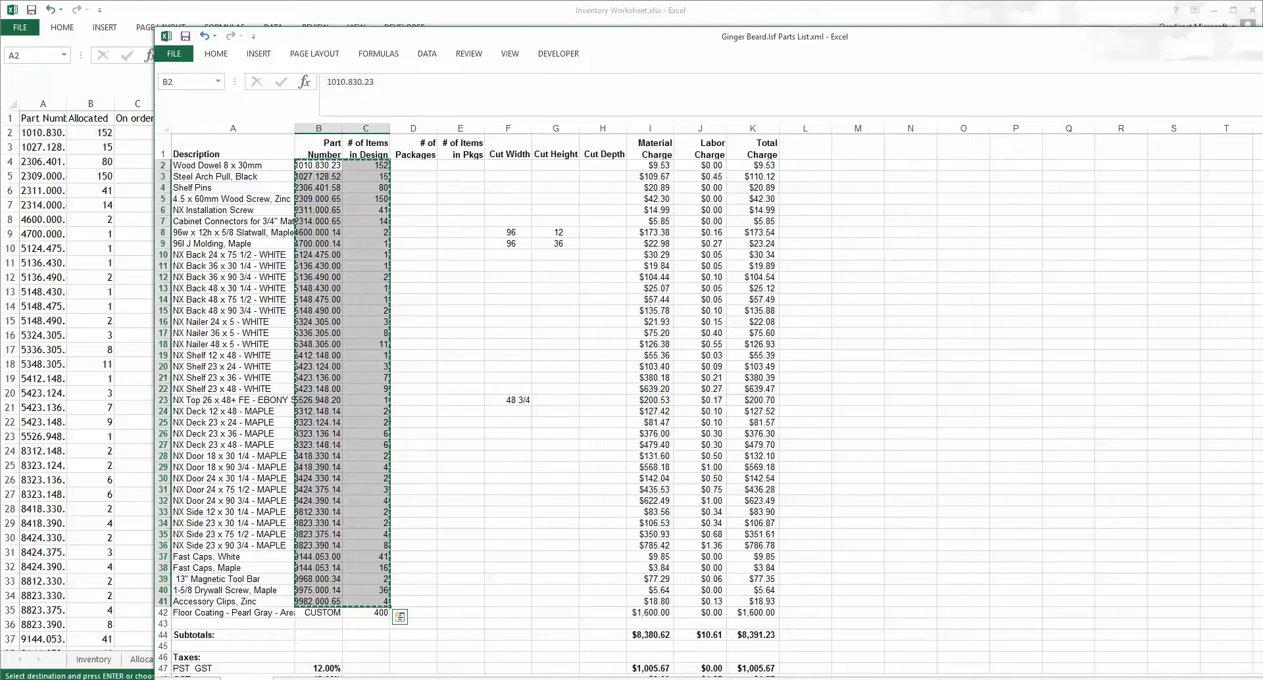
click(1262, 37)
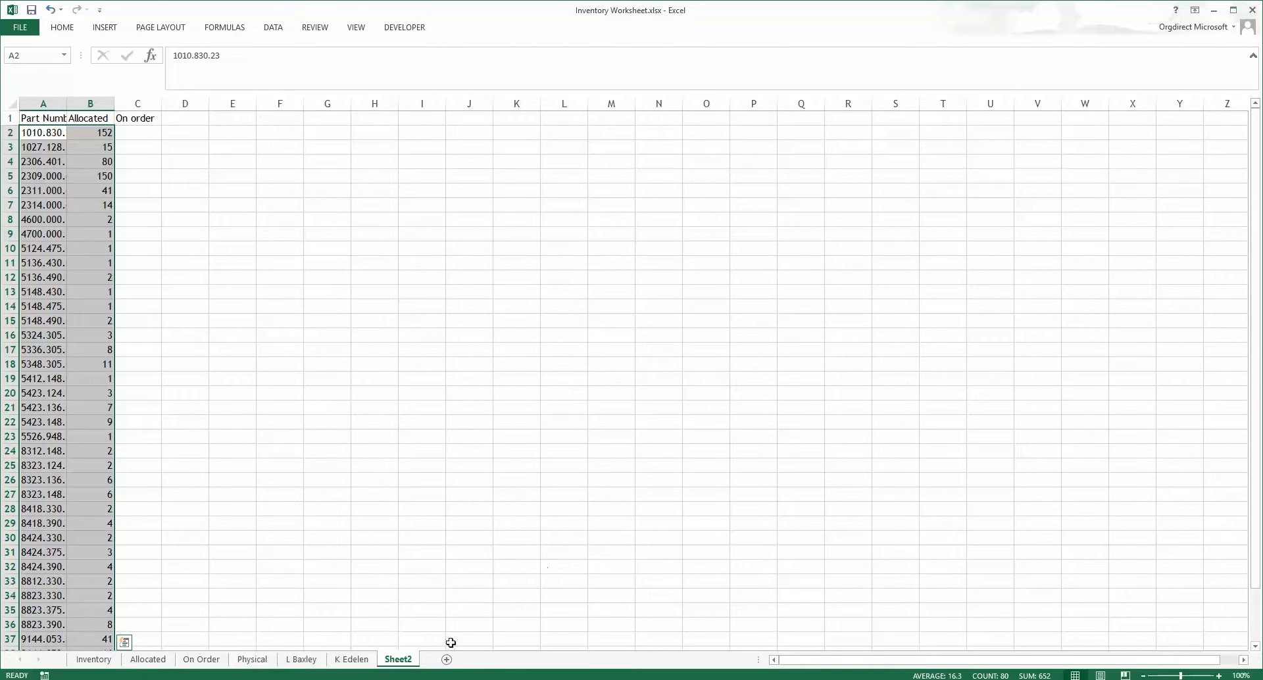
mouse_move(263, 679)
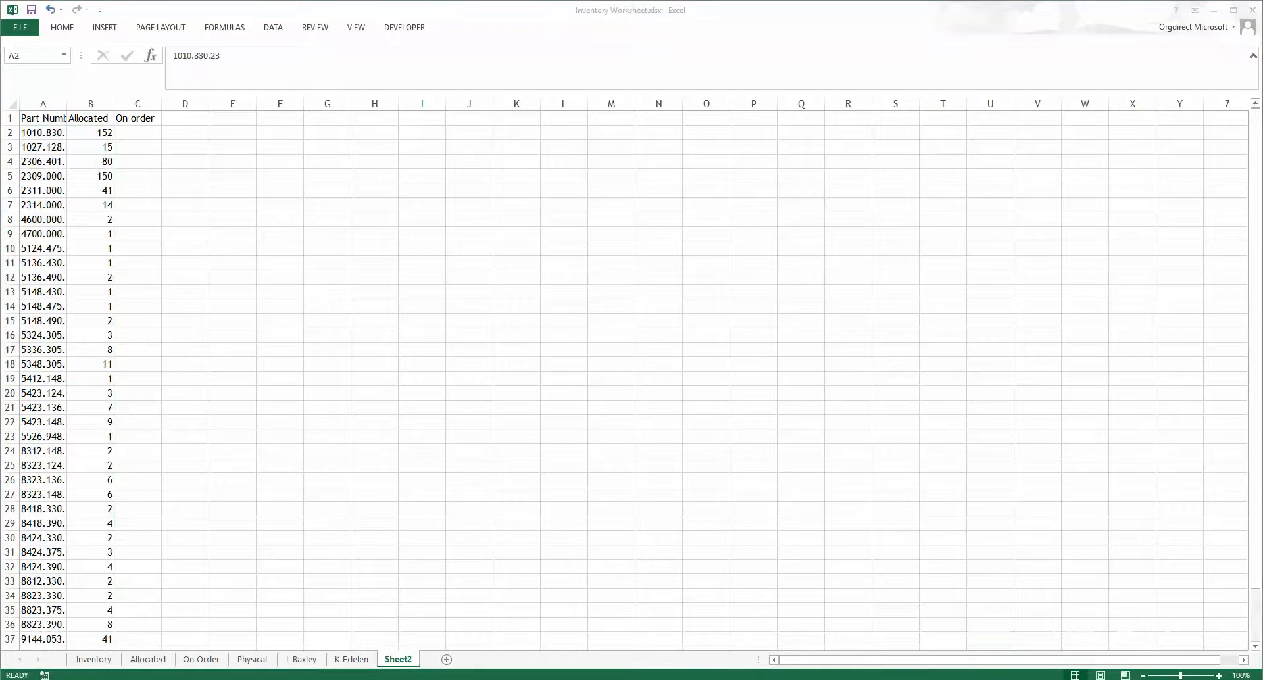
Step: Copy the item numbers and quantities from the customer's purchase order form
drag(1262, 191, 230, 1)
scroll(329, 413, up, 10)
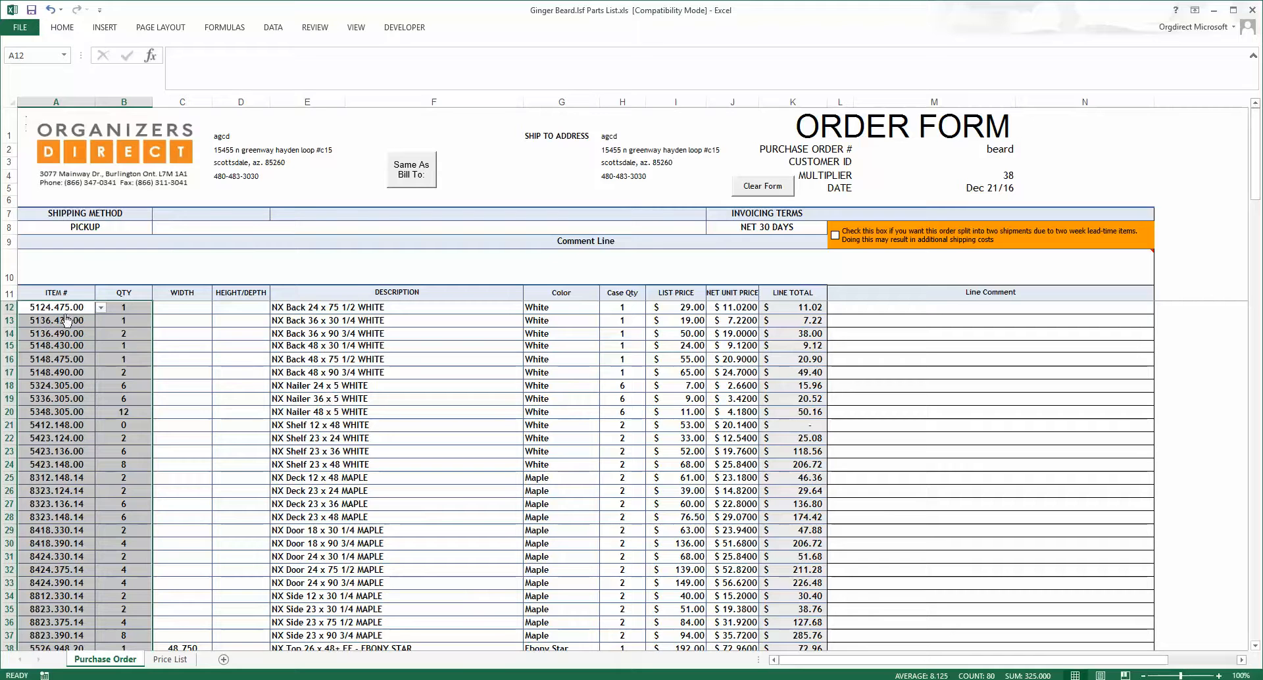
right_click(64, 310)
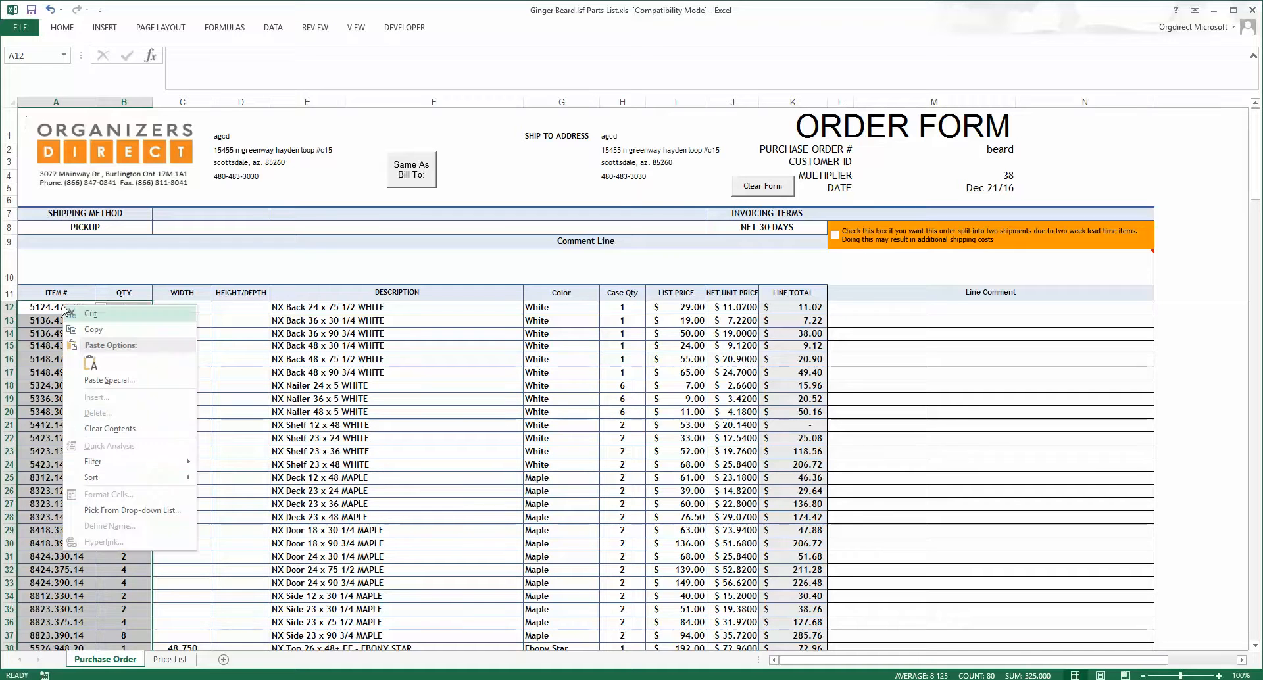
click(93, 330)
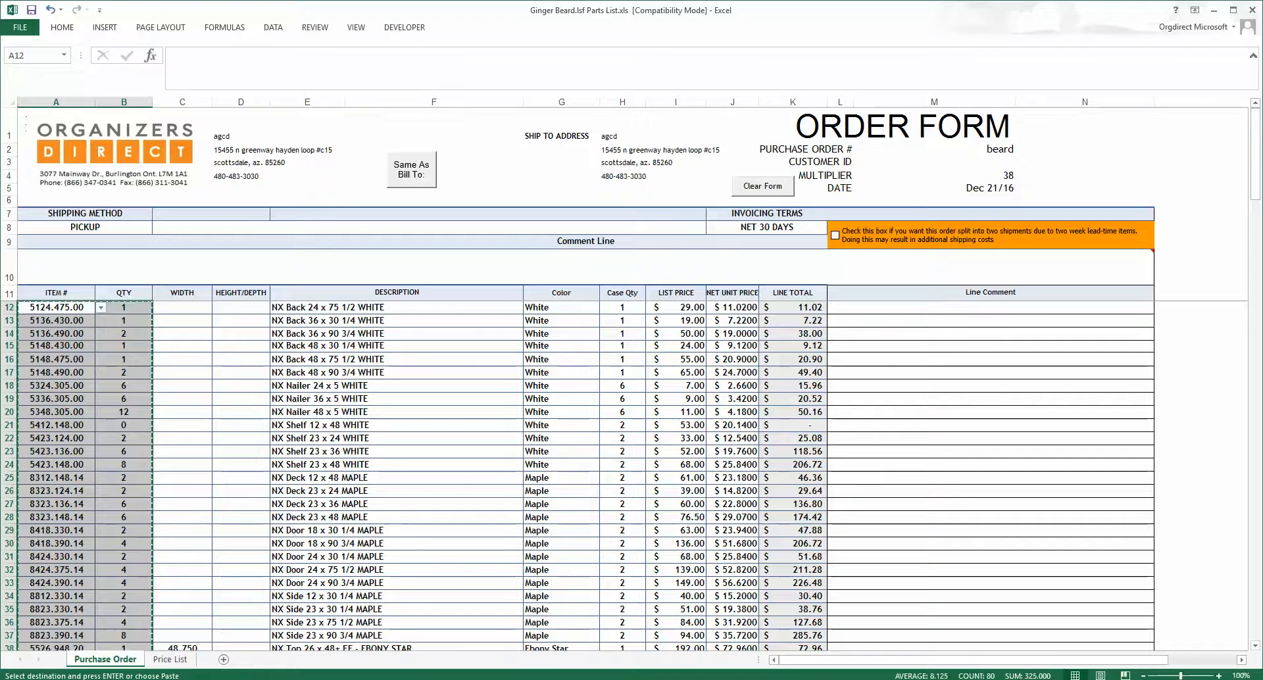
Step: Paste the purchase order's item numbers and quantities as values starting at G2 of the new sheet
click(80, 657)
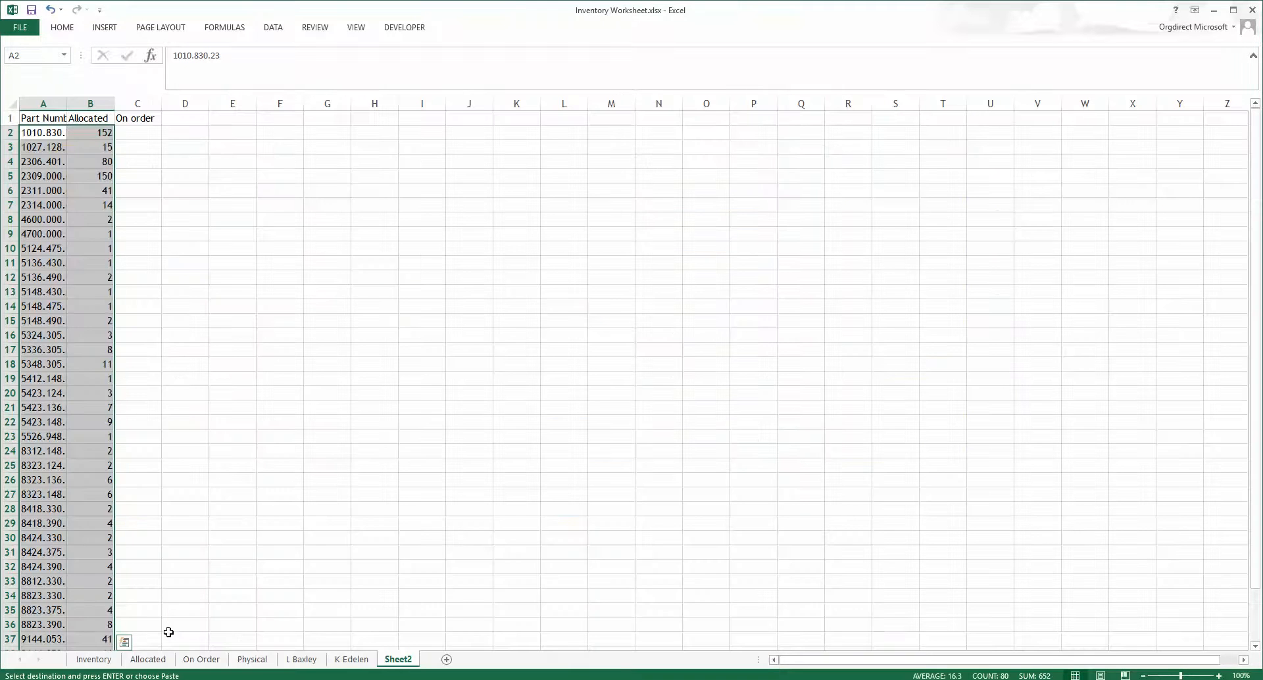
click(319, 136)
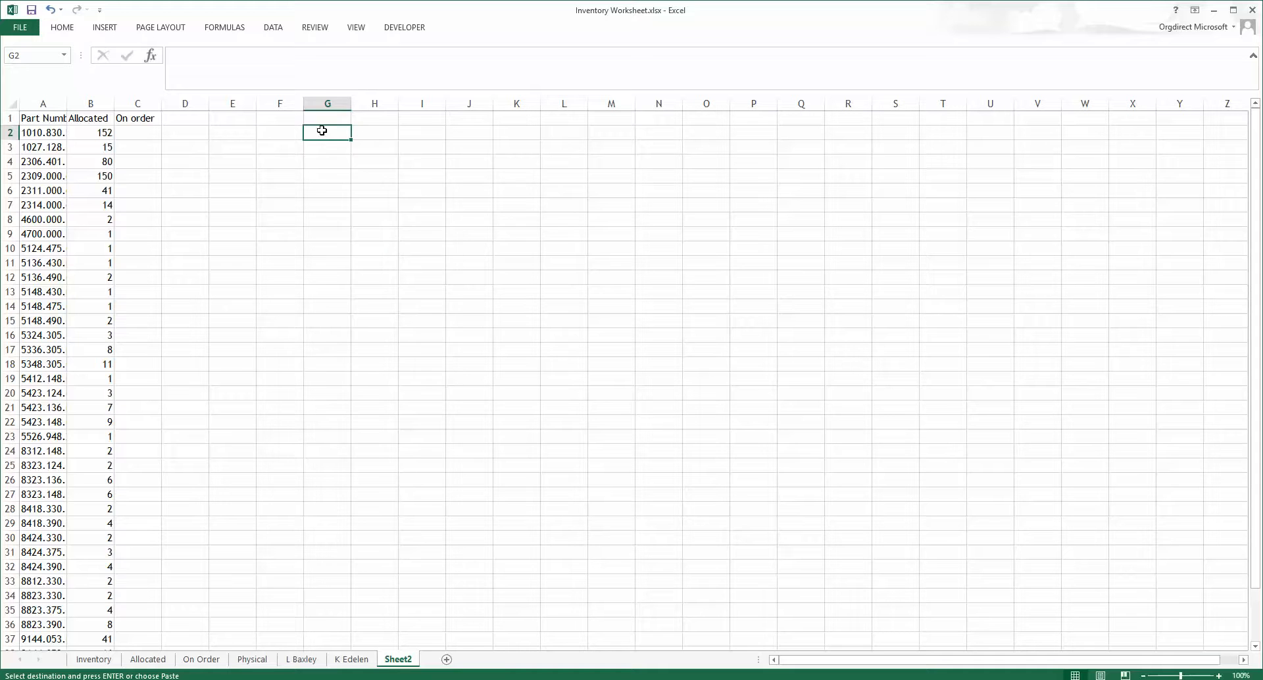
right_click(320, 138)
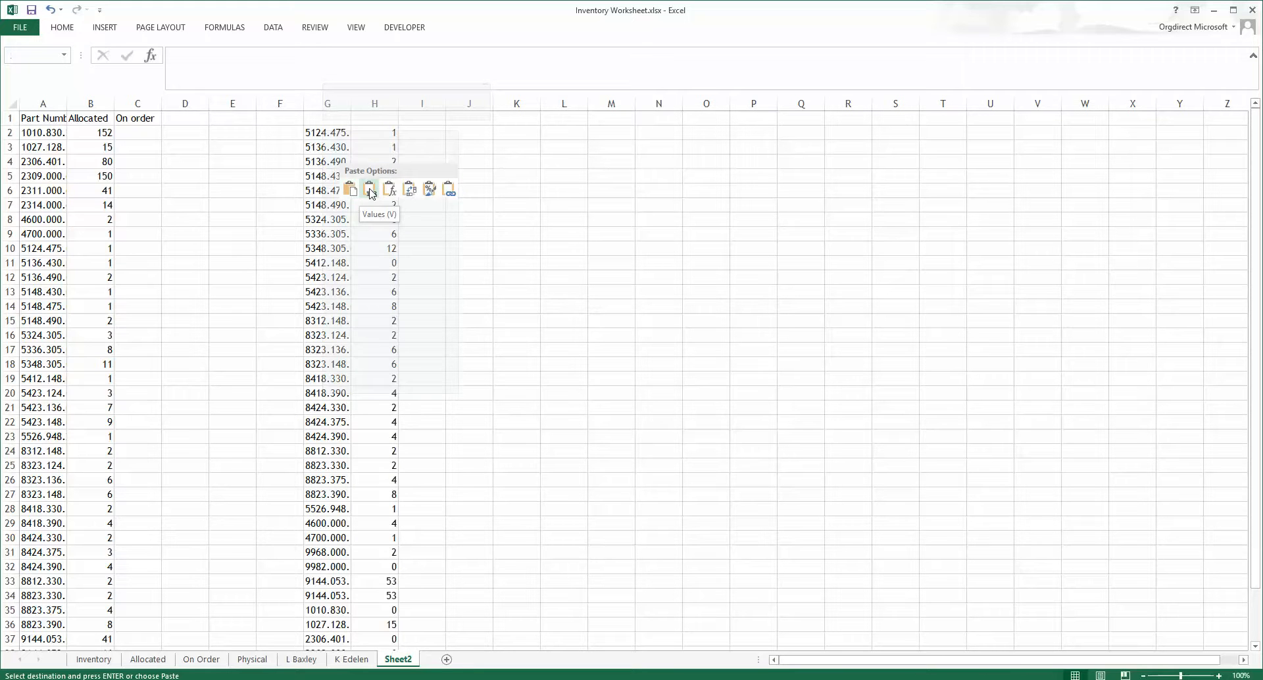
click(369, 191)
Step: Sort the pasted item numbers and quantities in G2:H41 by item number
click(331, 134)
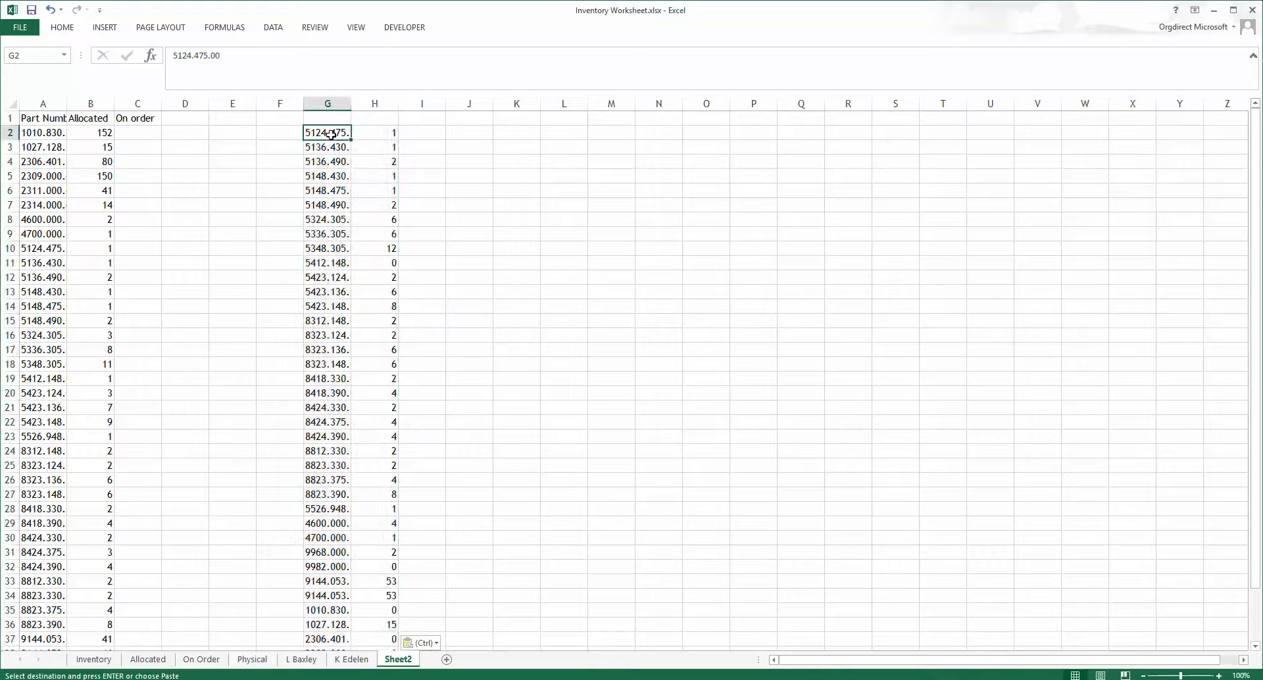
drag(330, 134, 377, 603)
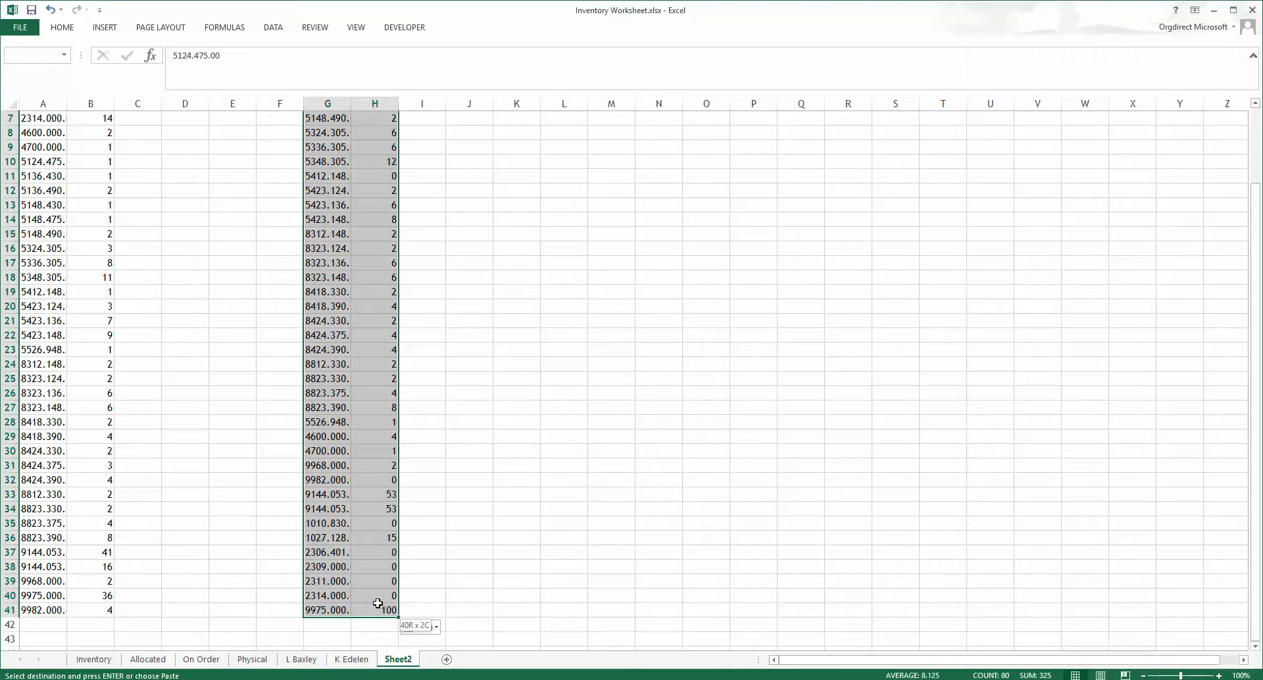
right_click(370, 600)
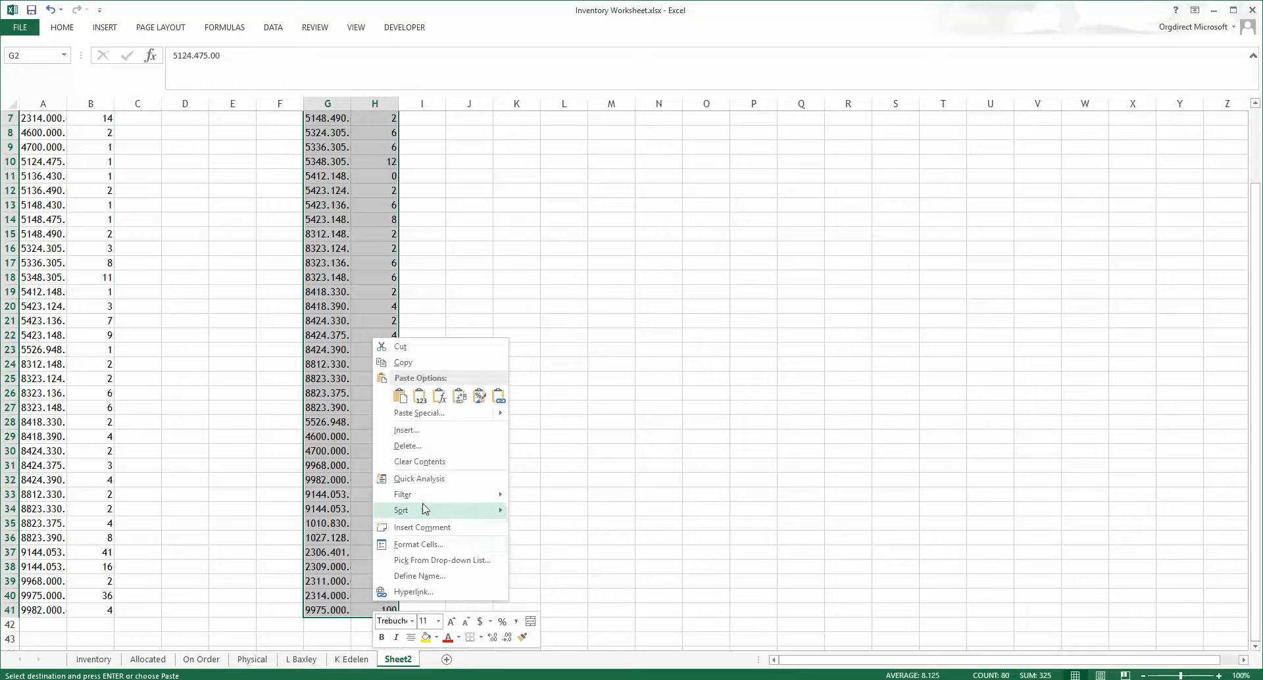
mouse_move(425, 509)
click(526, 509)
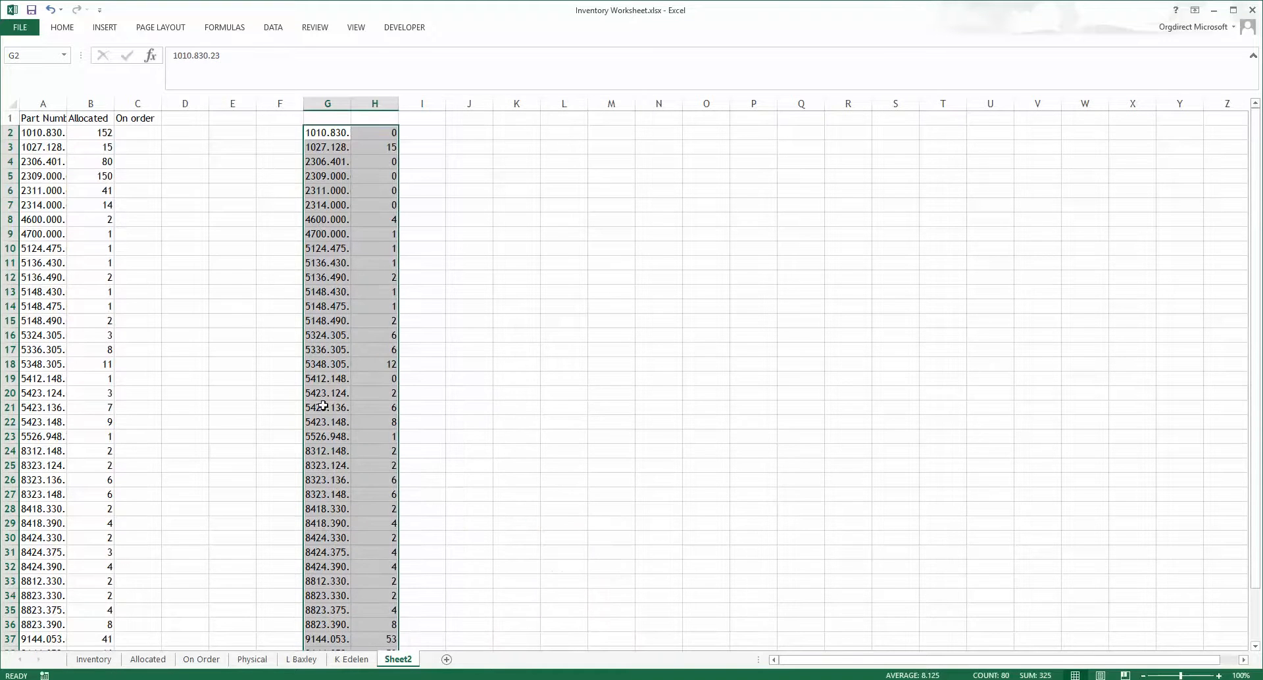
Step: Copy the sorted quantities and paste them into the On order column starting at C2
scroll(352, 289, down, 3)
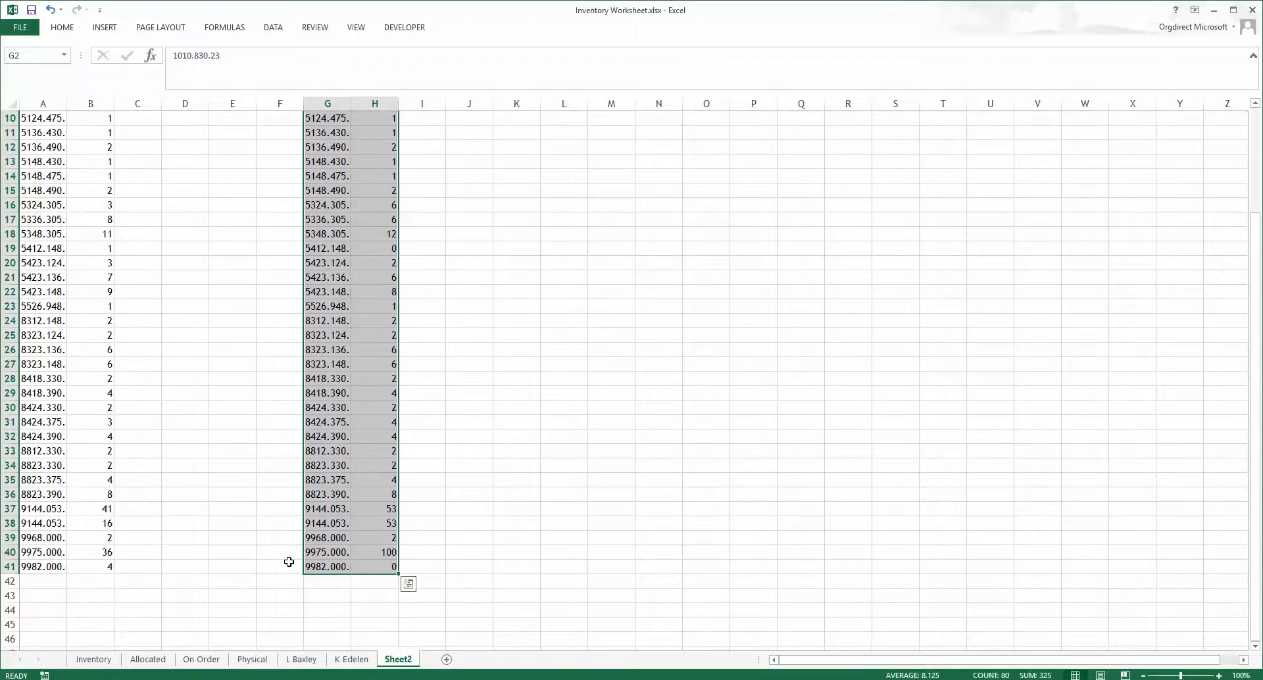
scroll(284, 341, up, 3)
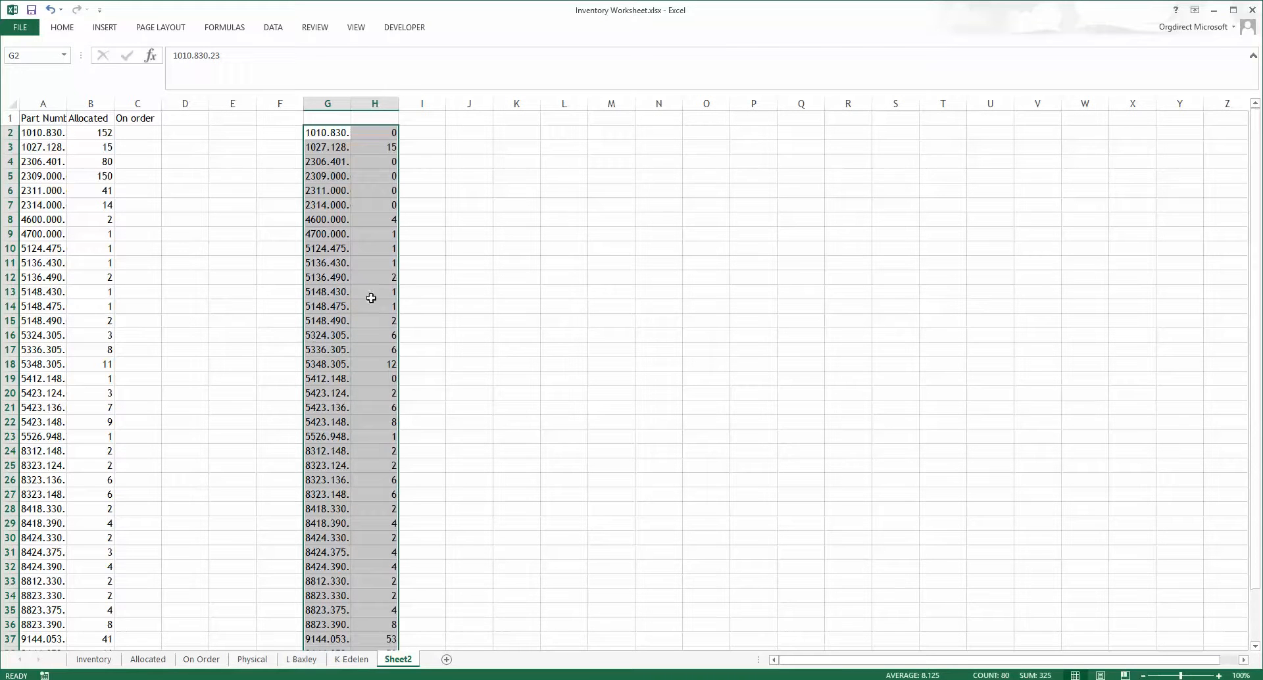
drag(379, 132, 369, 621)
key(ctrl+c)
scroll(183, 273, up, 2)
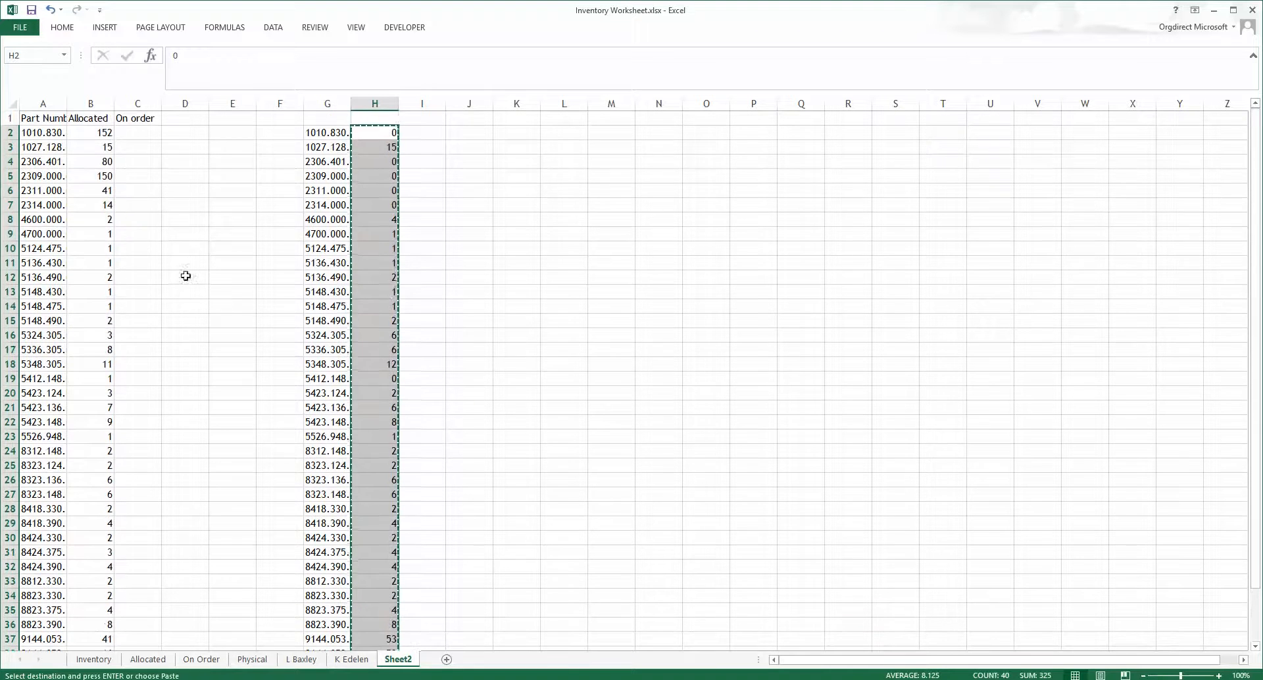
click(136, 133)
right_click(138, 140)
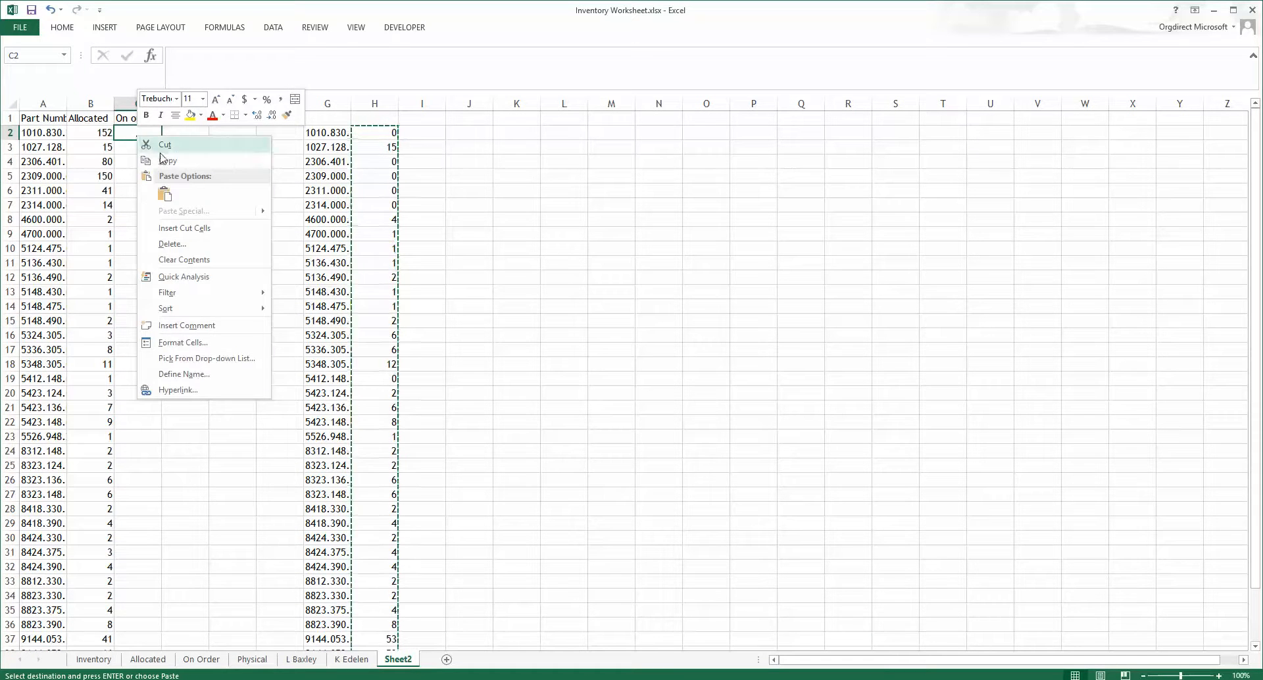
click(165, 191)
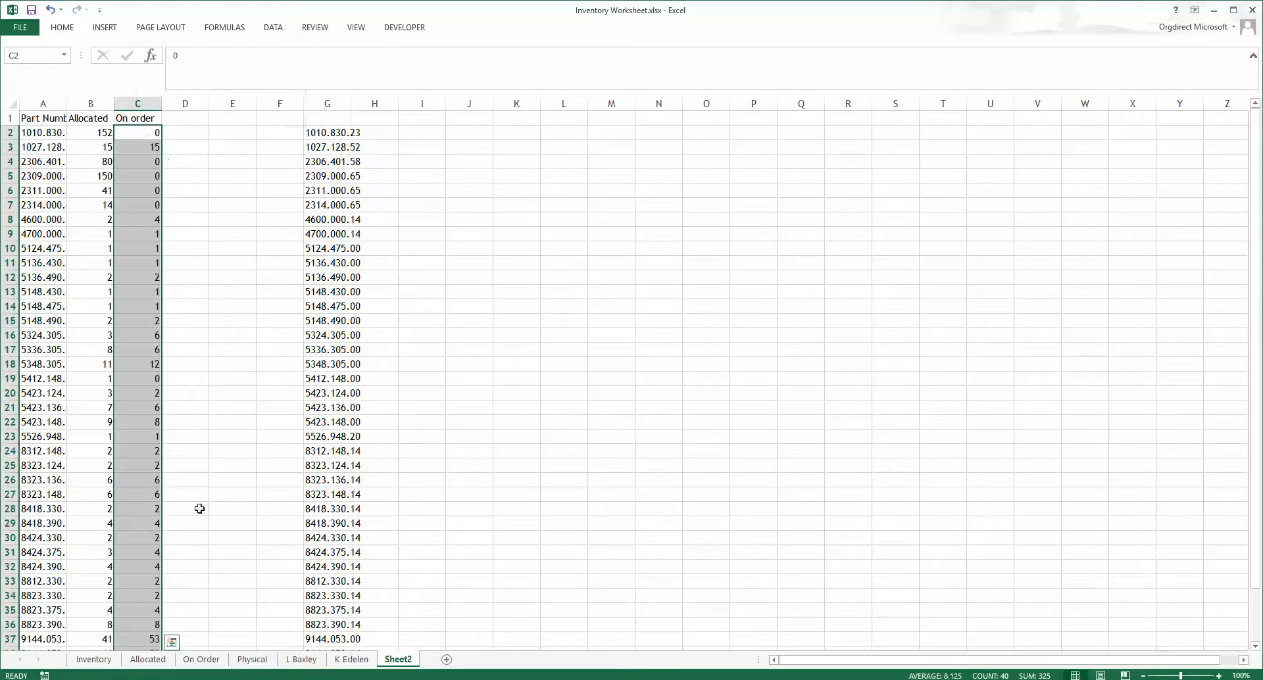
double_click(401, 661)
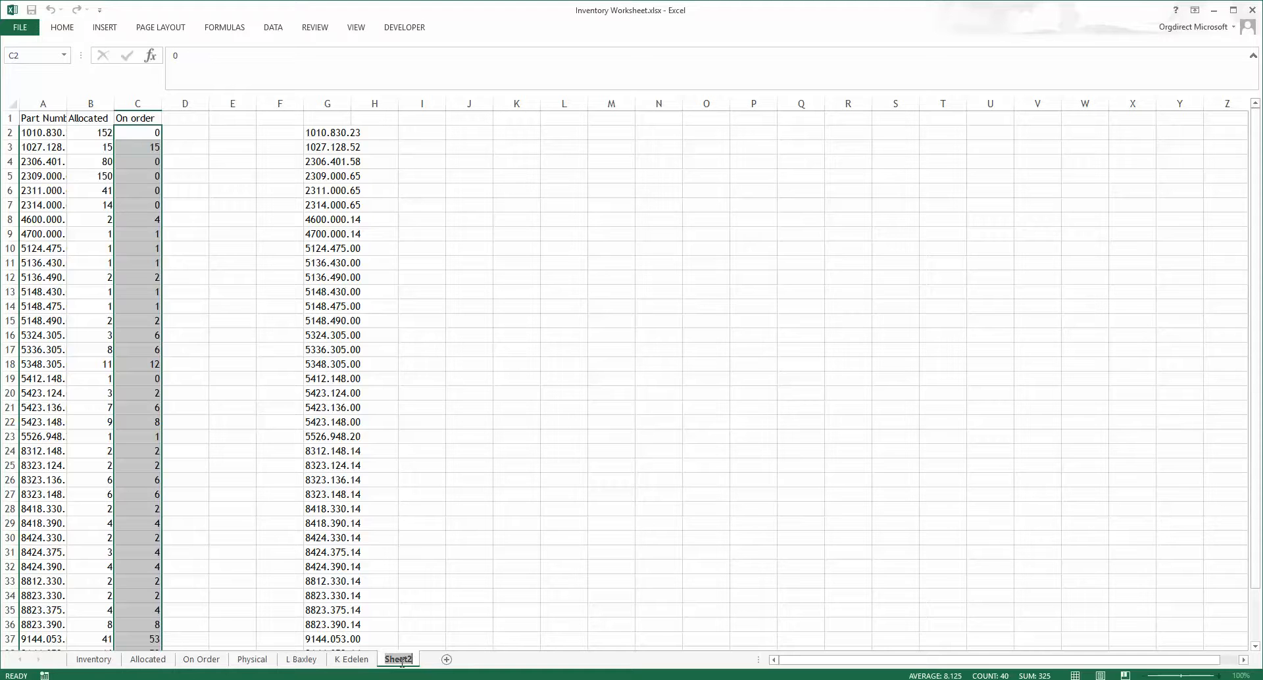
key(Return)
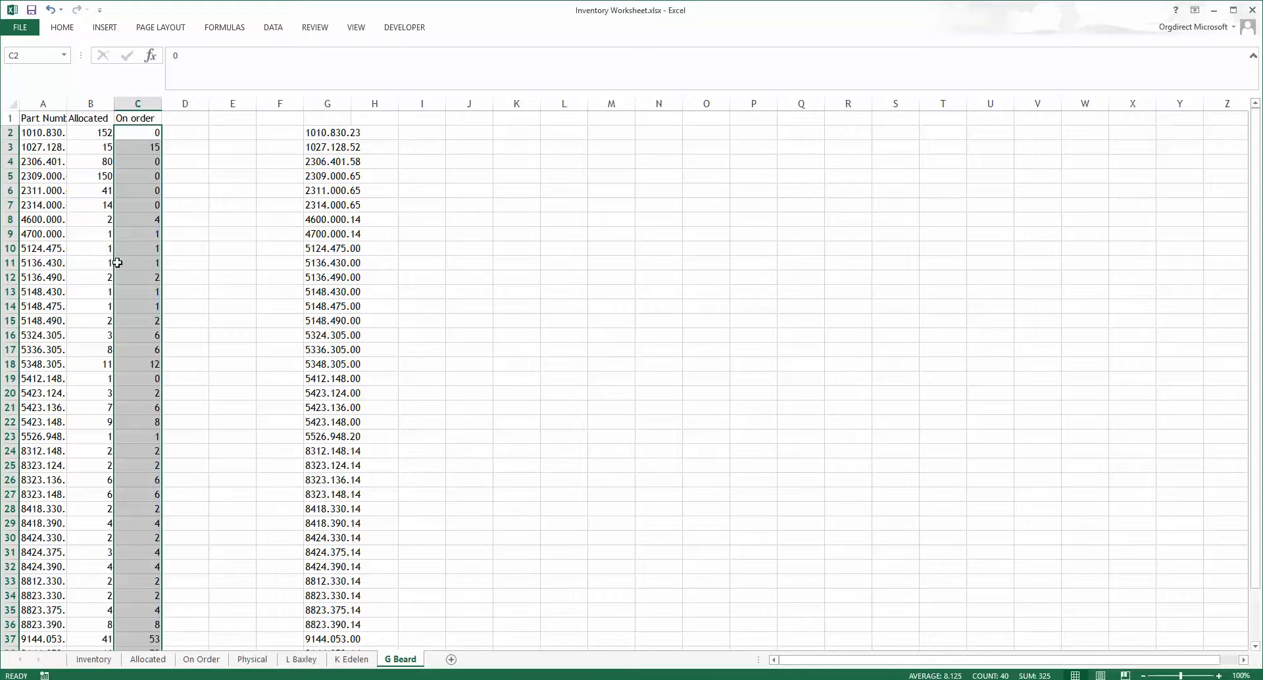
drag(44, 135, 272, 604)
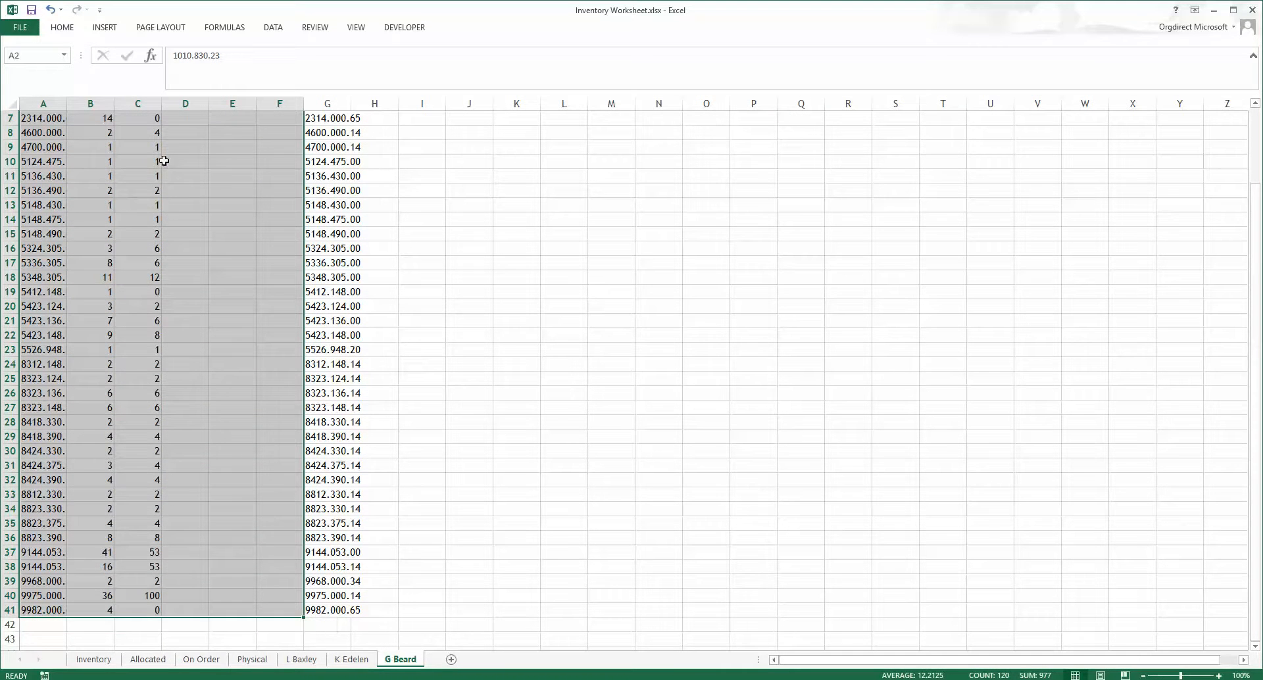
scroll(166, 185, up, 1)
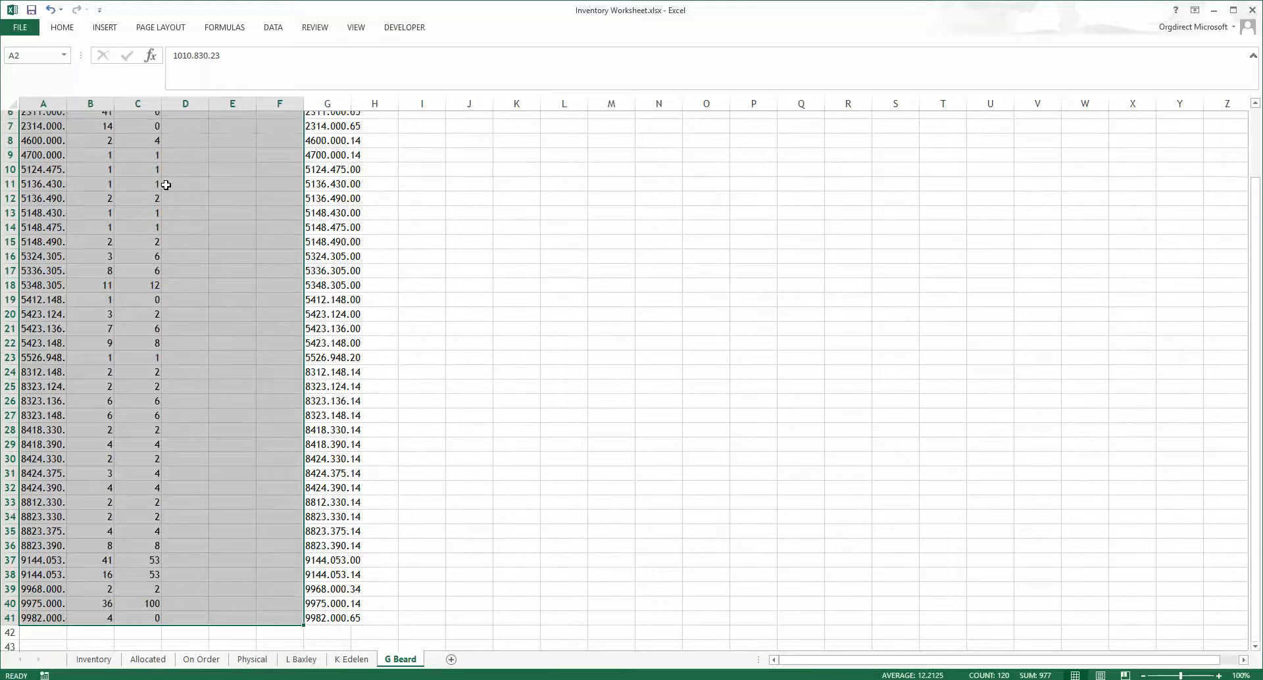
scroll(166, 185, up, 2)
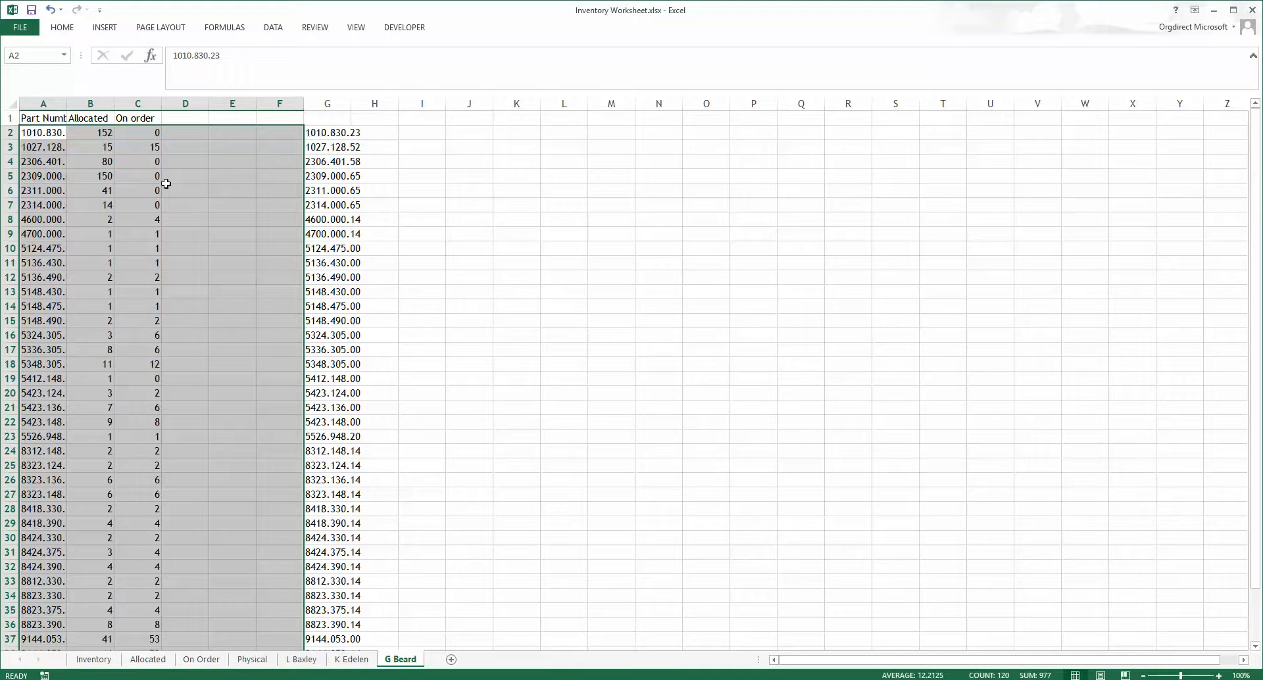
click(33, 56)
text(GBea)
click(149, 660)
click(446, 141)
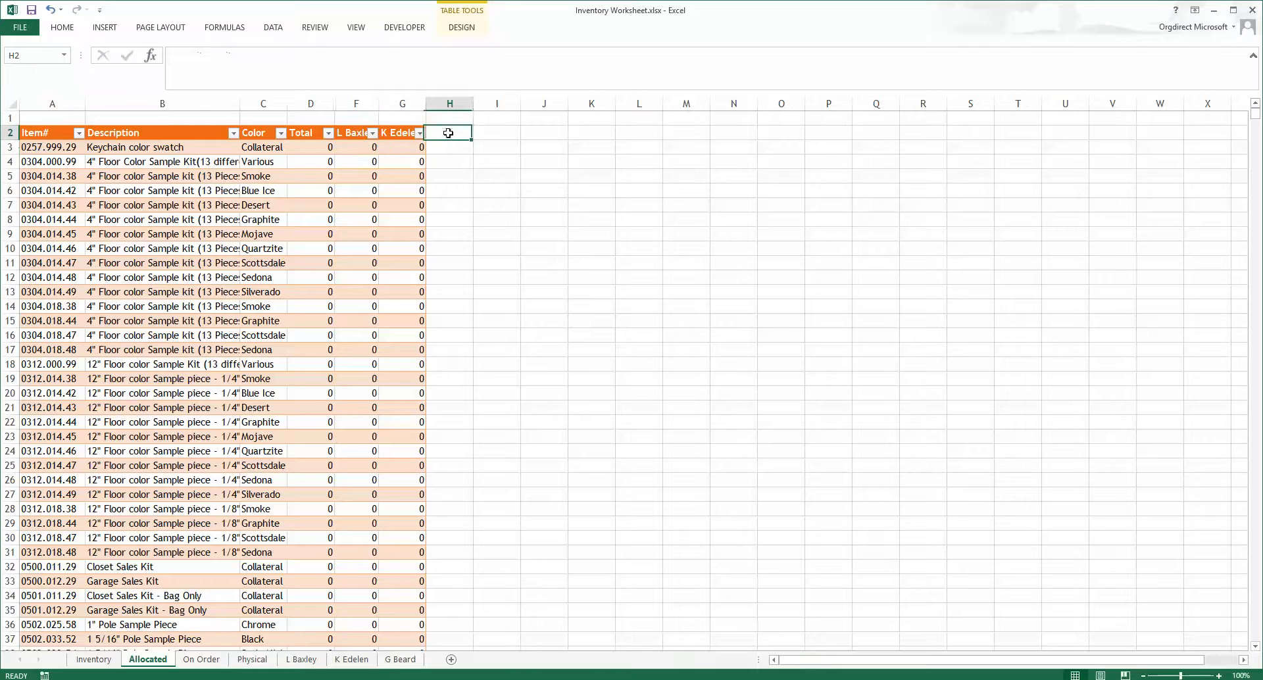
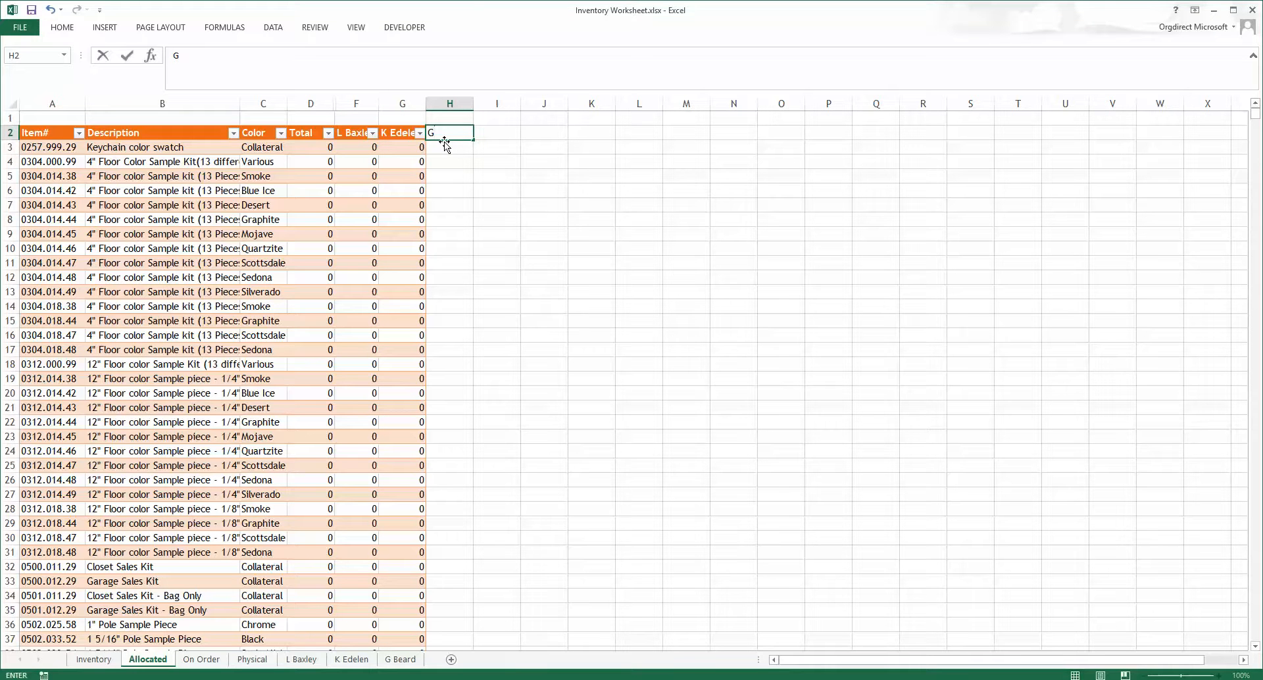
key(Return)
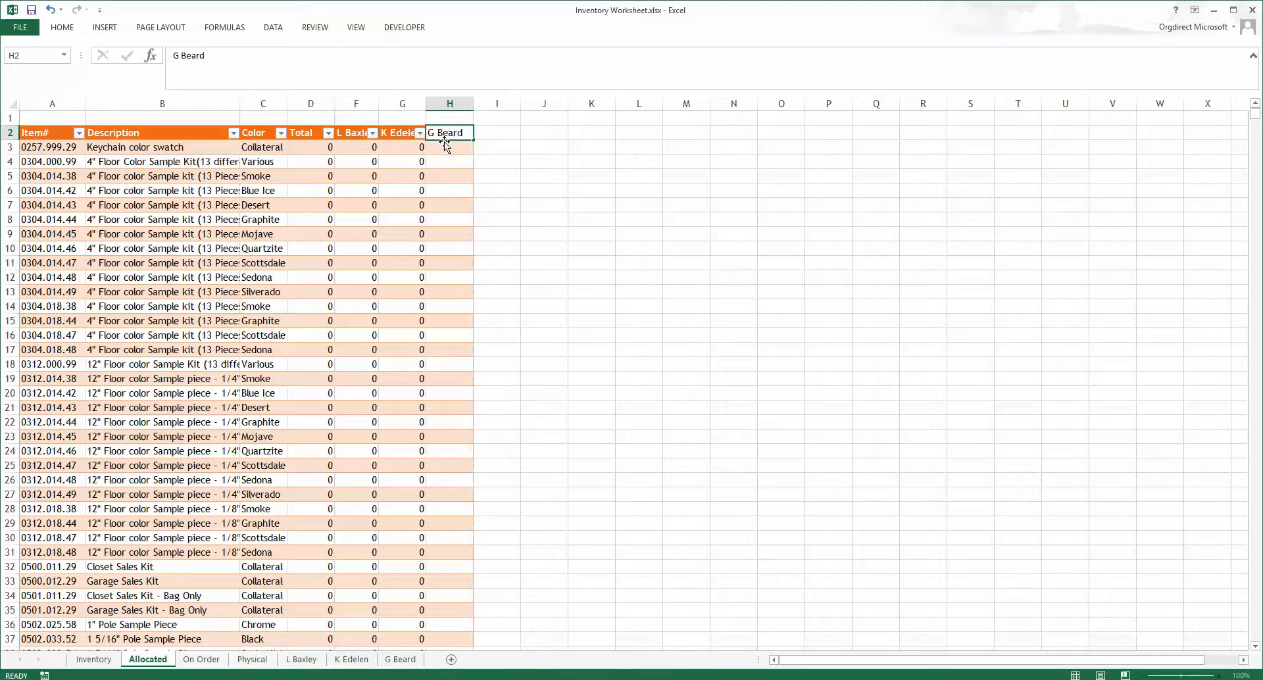
click(412, 146)
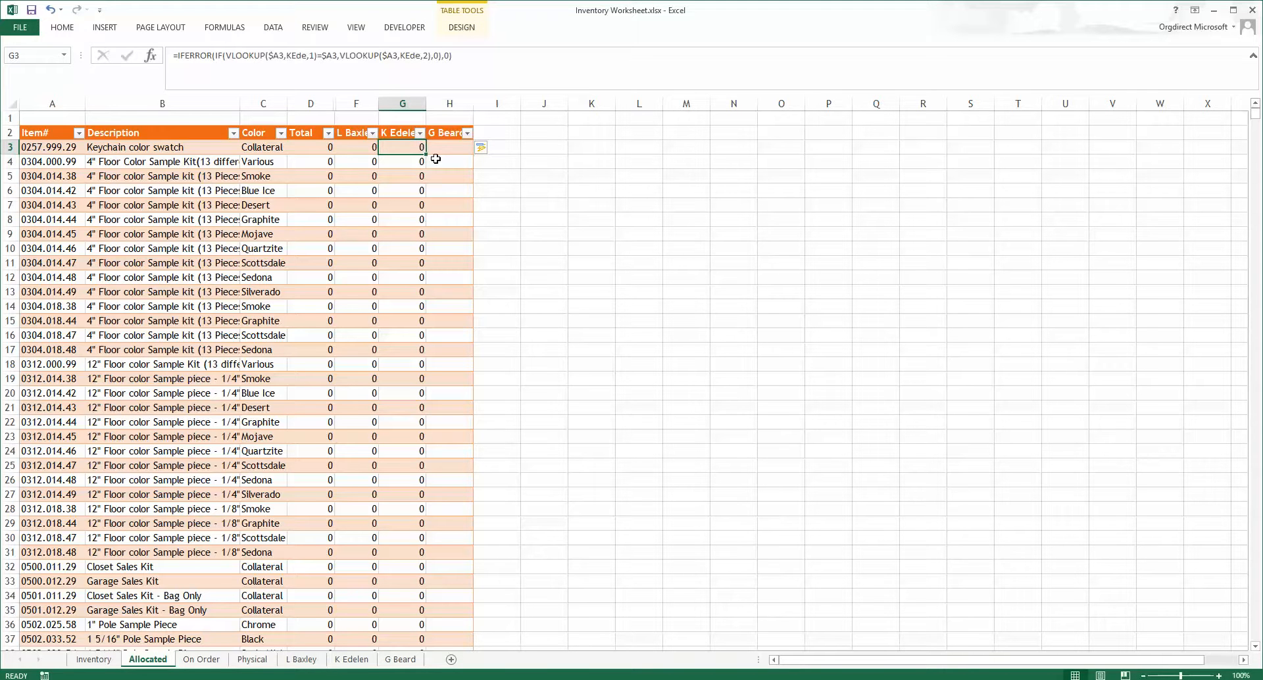
drag(426, 155, 457, 150)
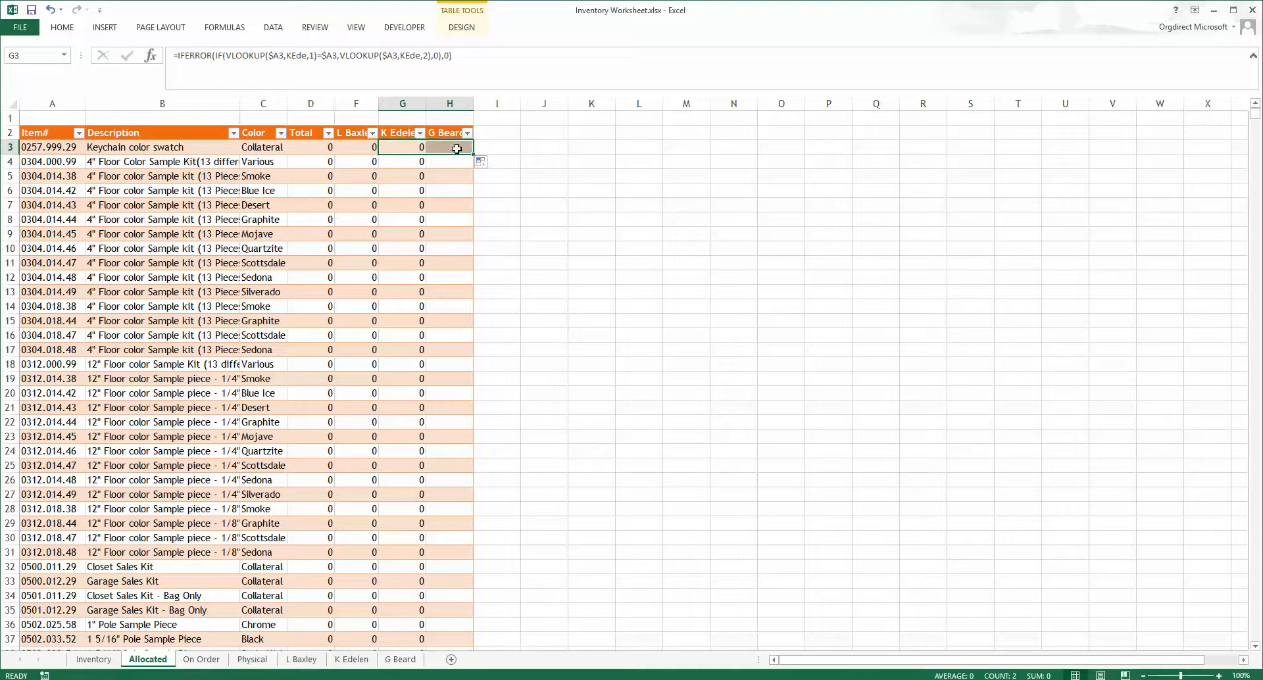
click(457, 149)
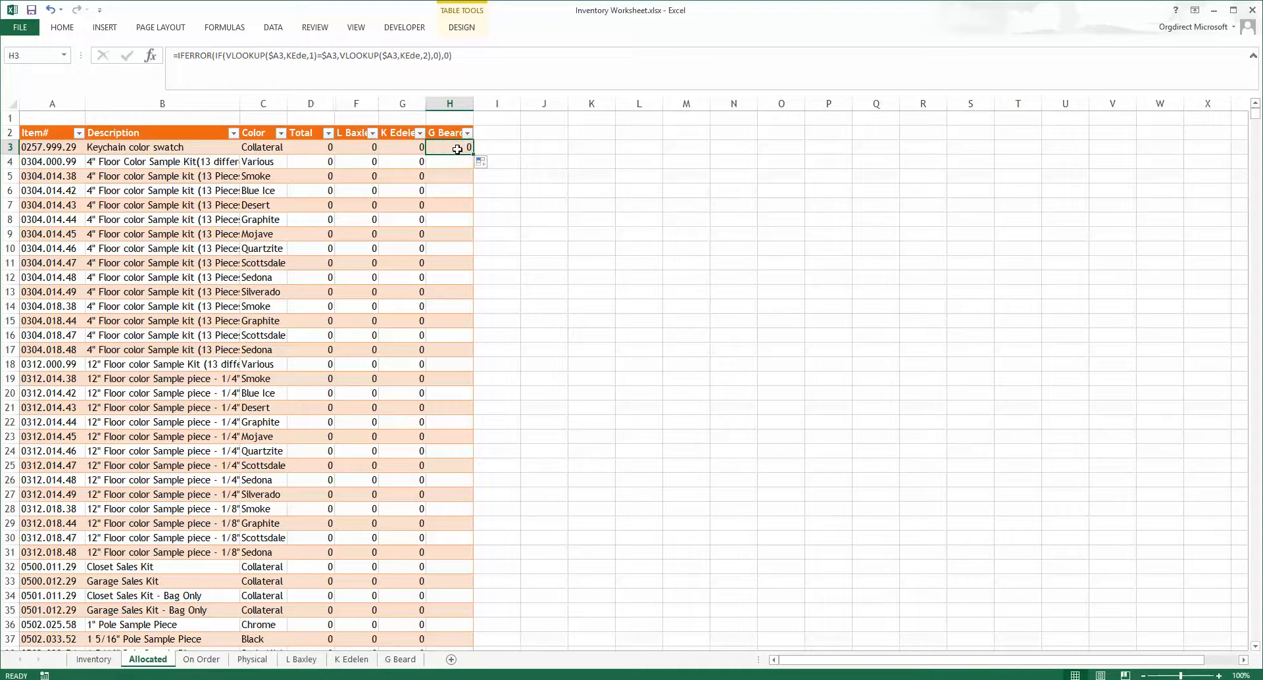
Step: Edit the H3 formula so both VLOOKUPs reference the GBea range instead of KEde
double_click(298, 56)
text(GBea)
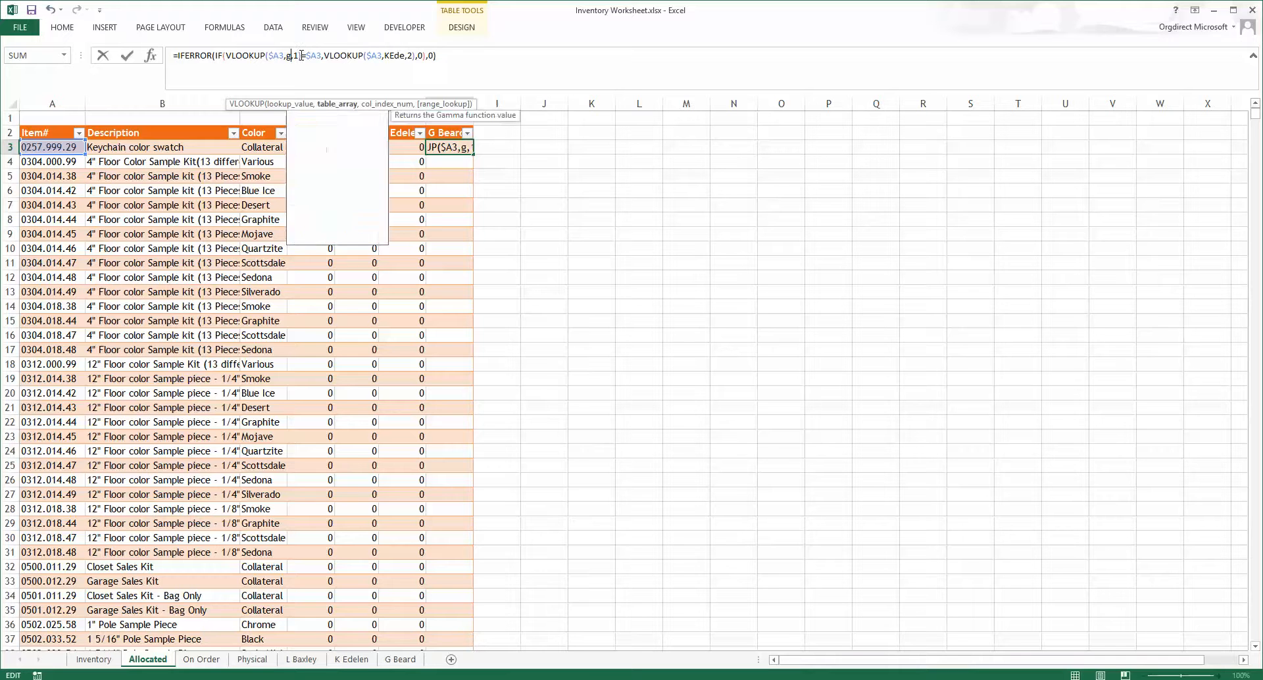
click(406, 55)
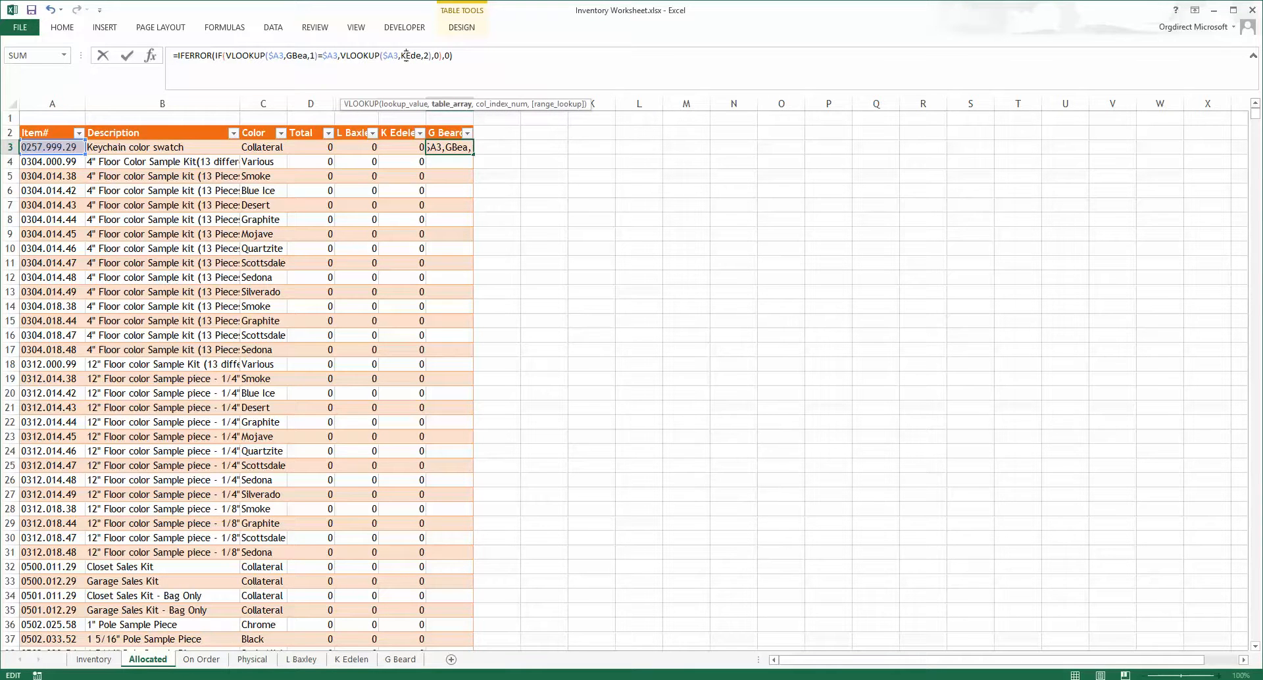
double_click(406, 55)
text(gbe)
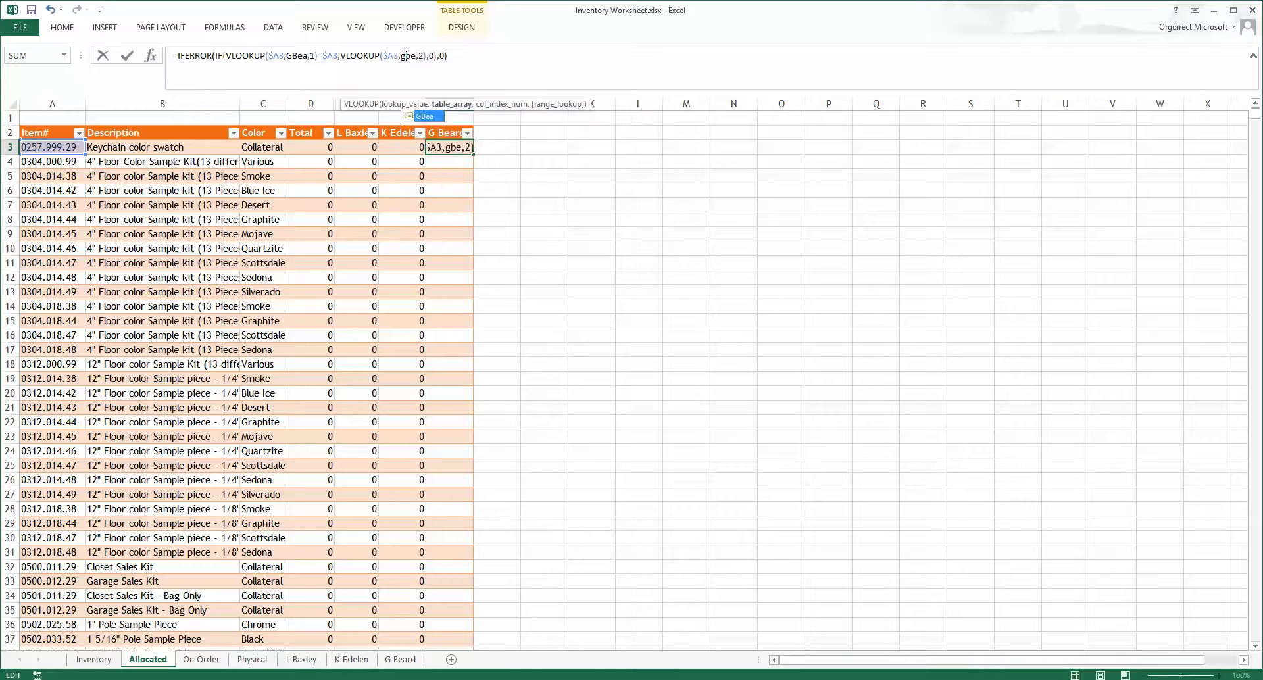
key(Tab)
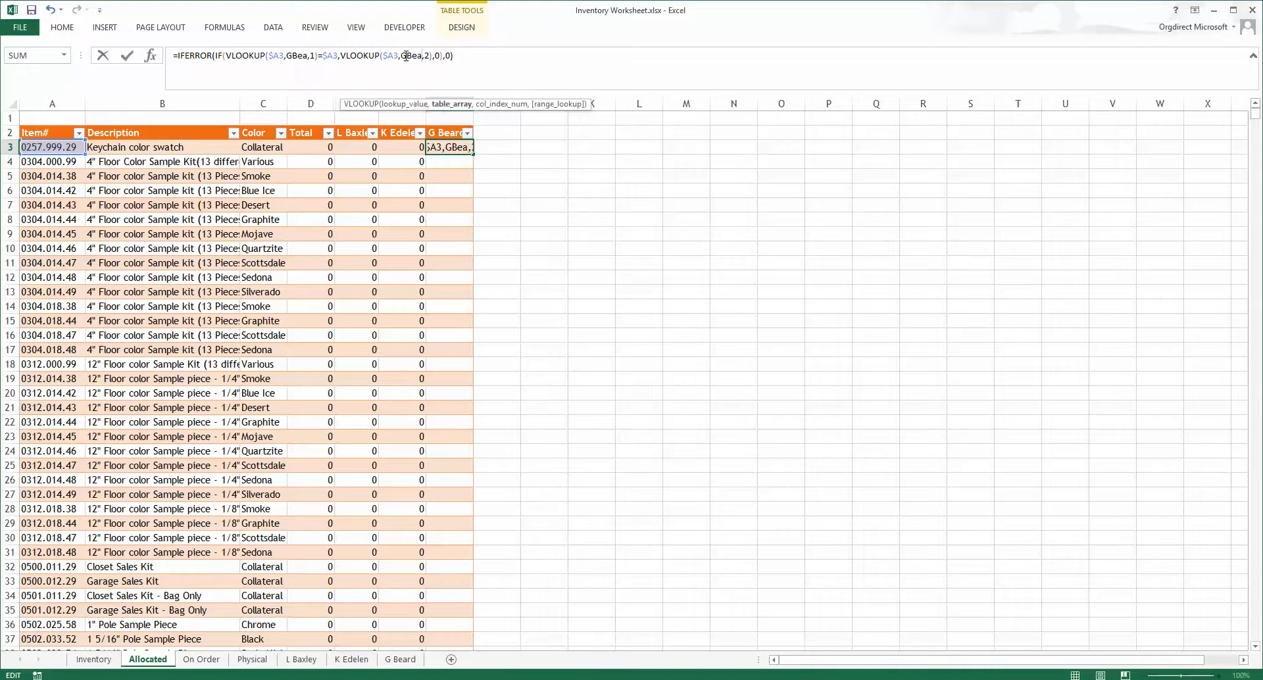
key(Return)
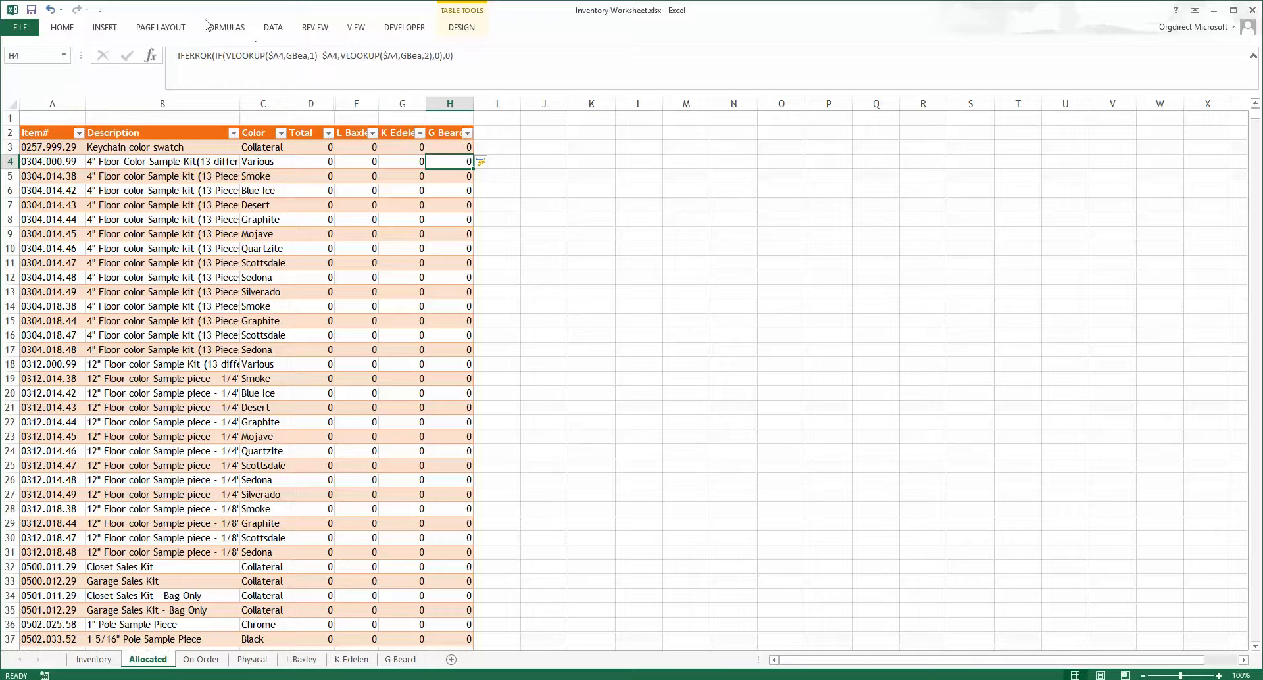
click(204, 663)
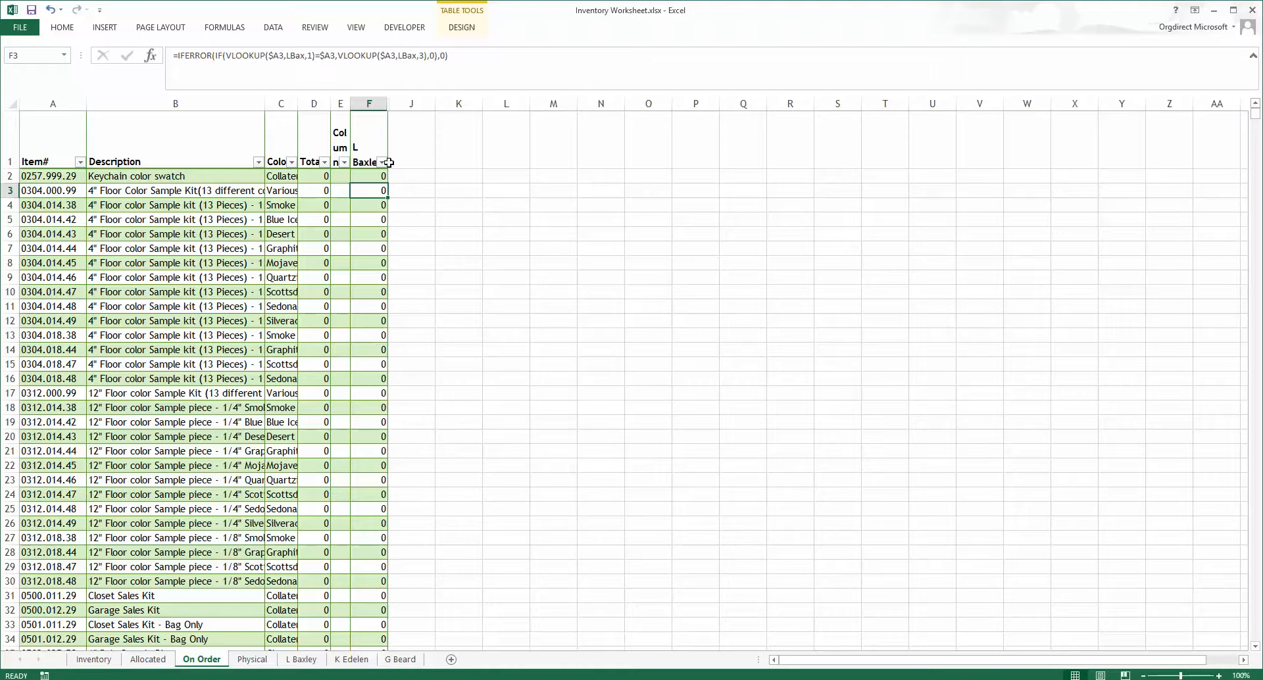
click(405, 151)
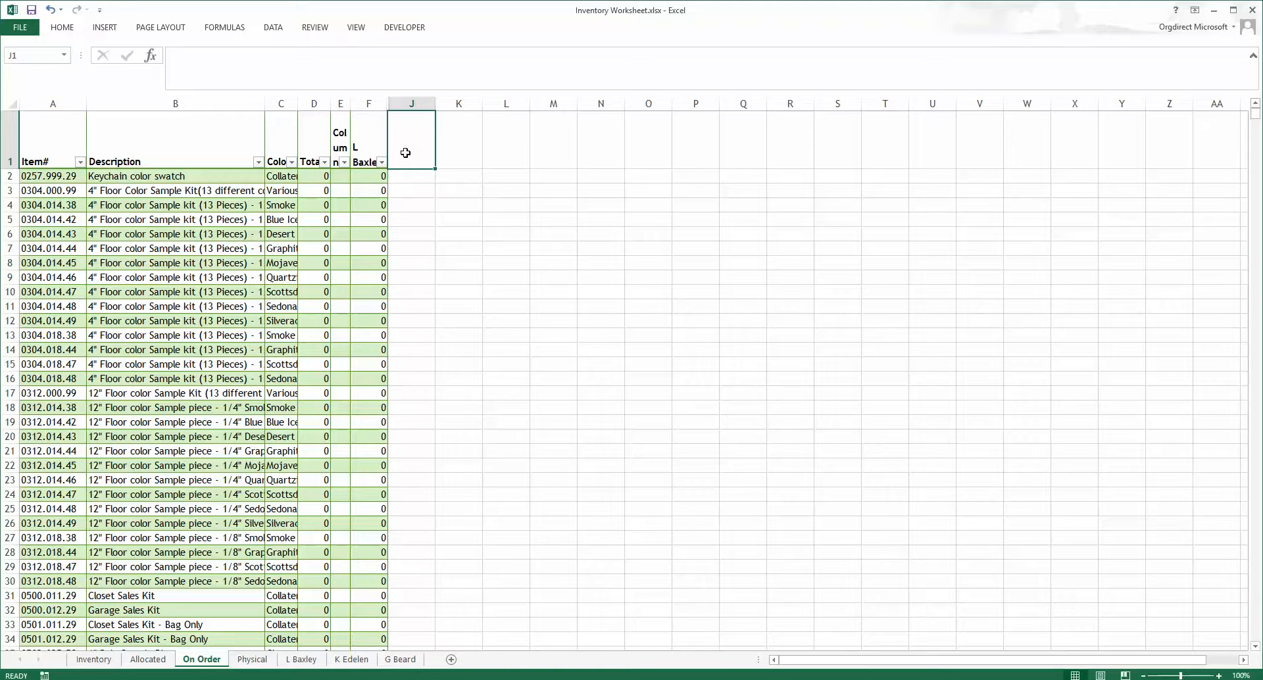
key(Return)
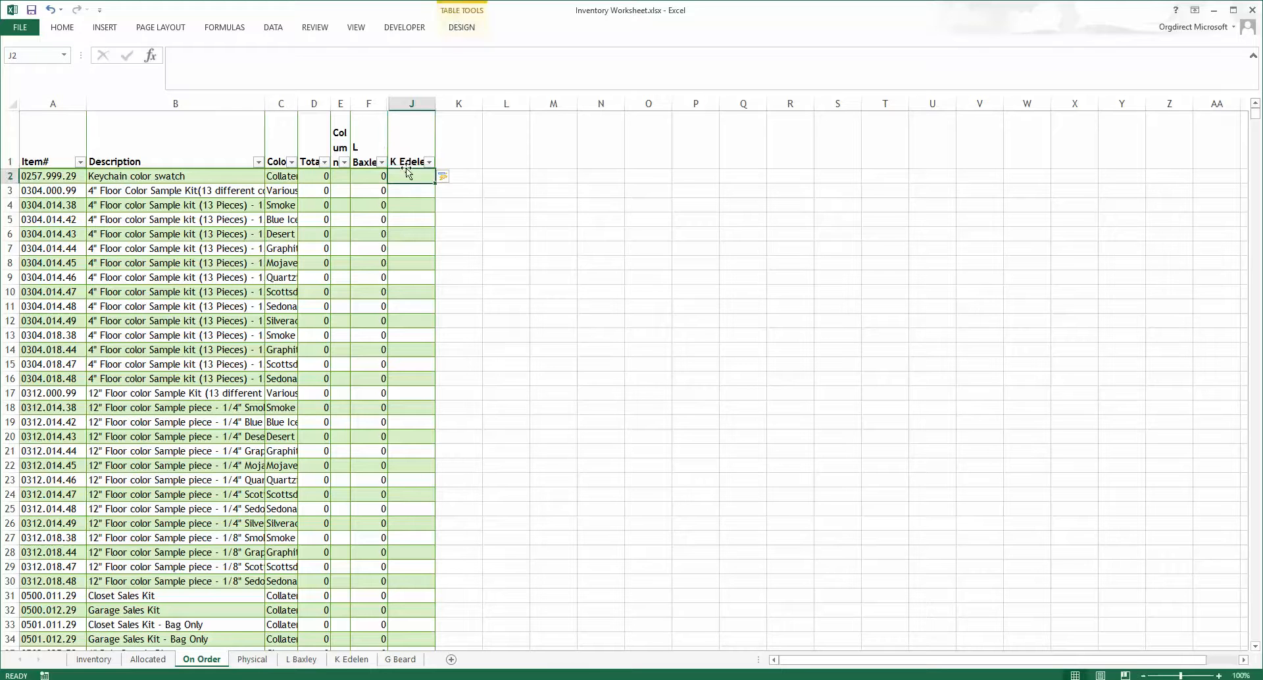
click(454, 152)
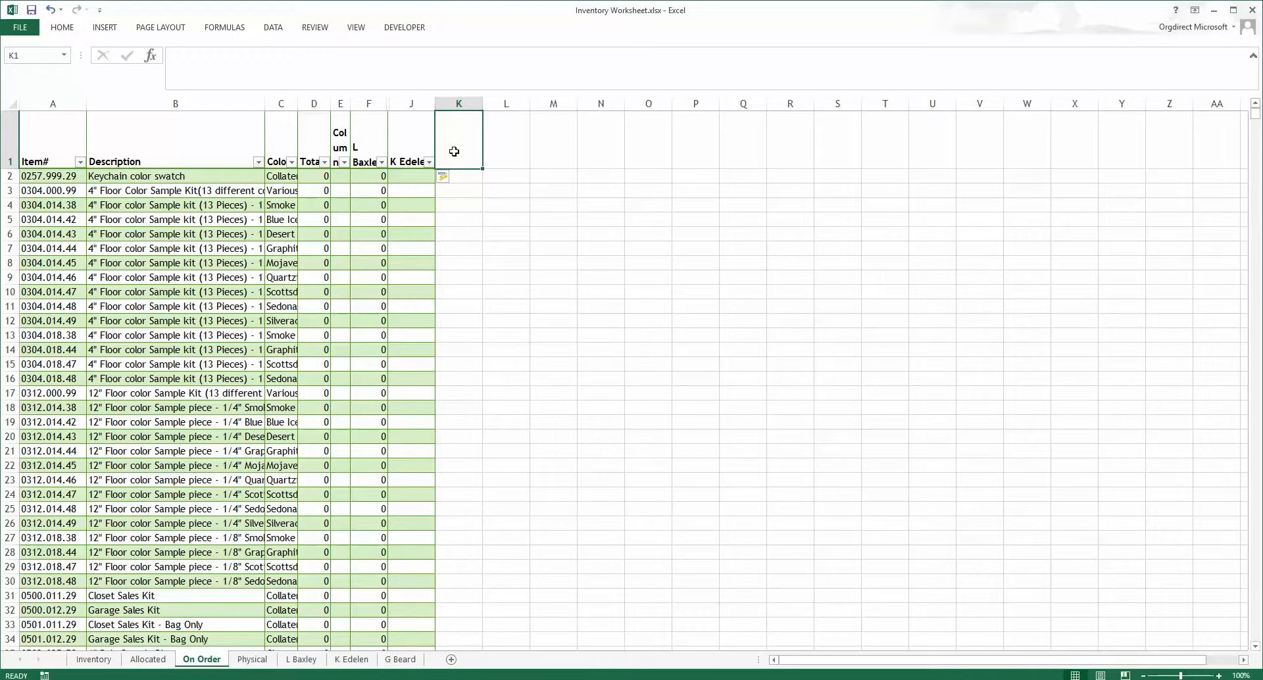
text(Gbea)
key(BackSpace)
key(BackSpace)
key(BackSpace)
text(Bea)
key(Return)
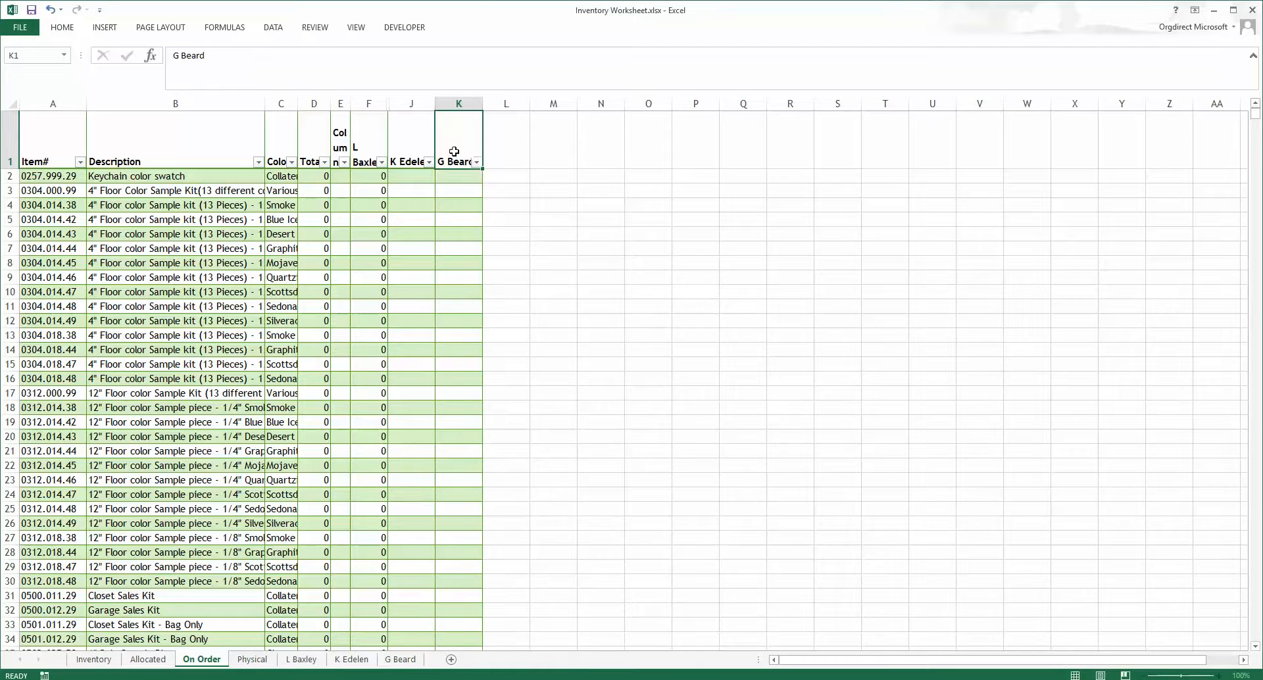
click(384, 177)
drag(387, 184, 459, 179)
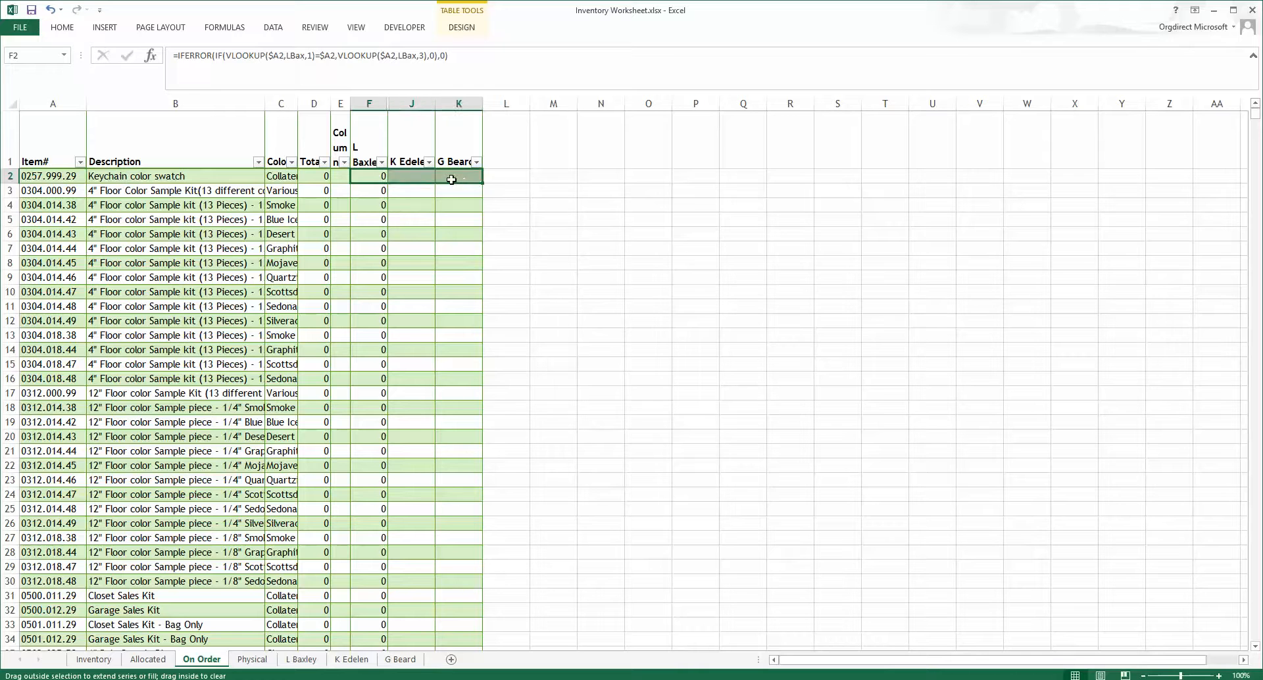
click(431, 176)
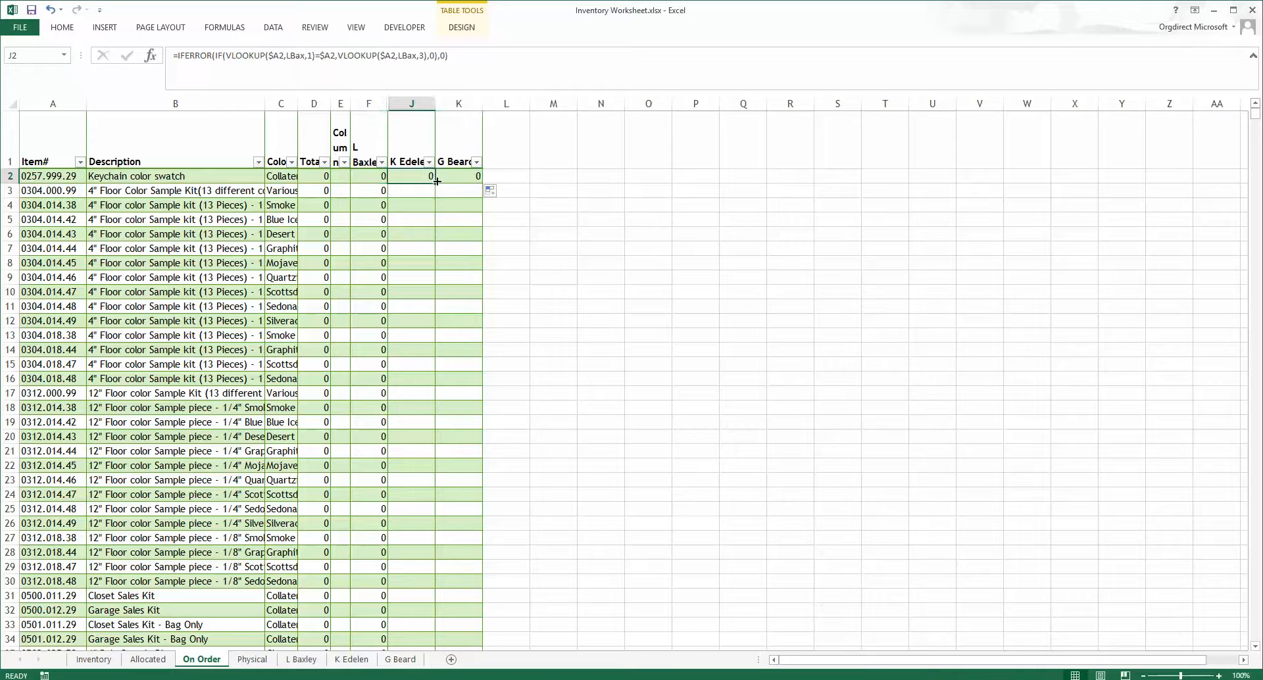
click(296, 56)
double_click(297, 57)
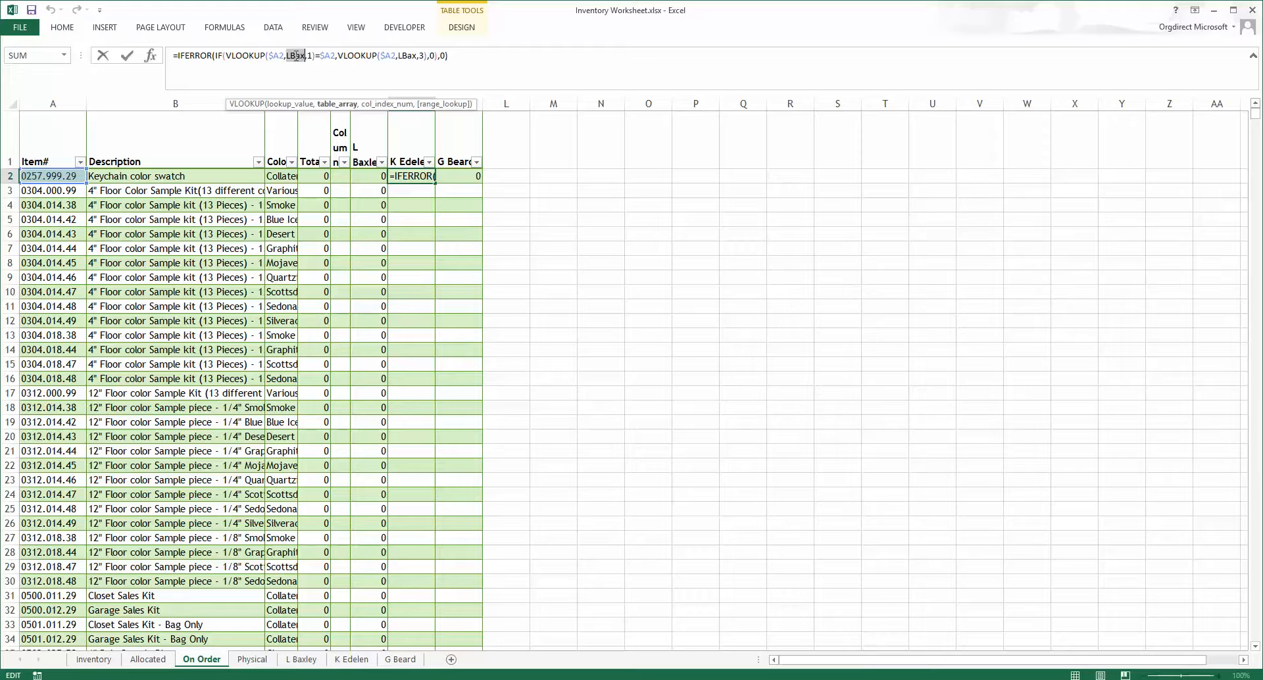
text(kede)
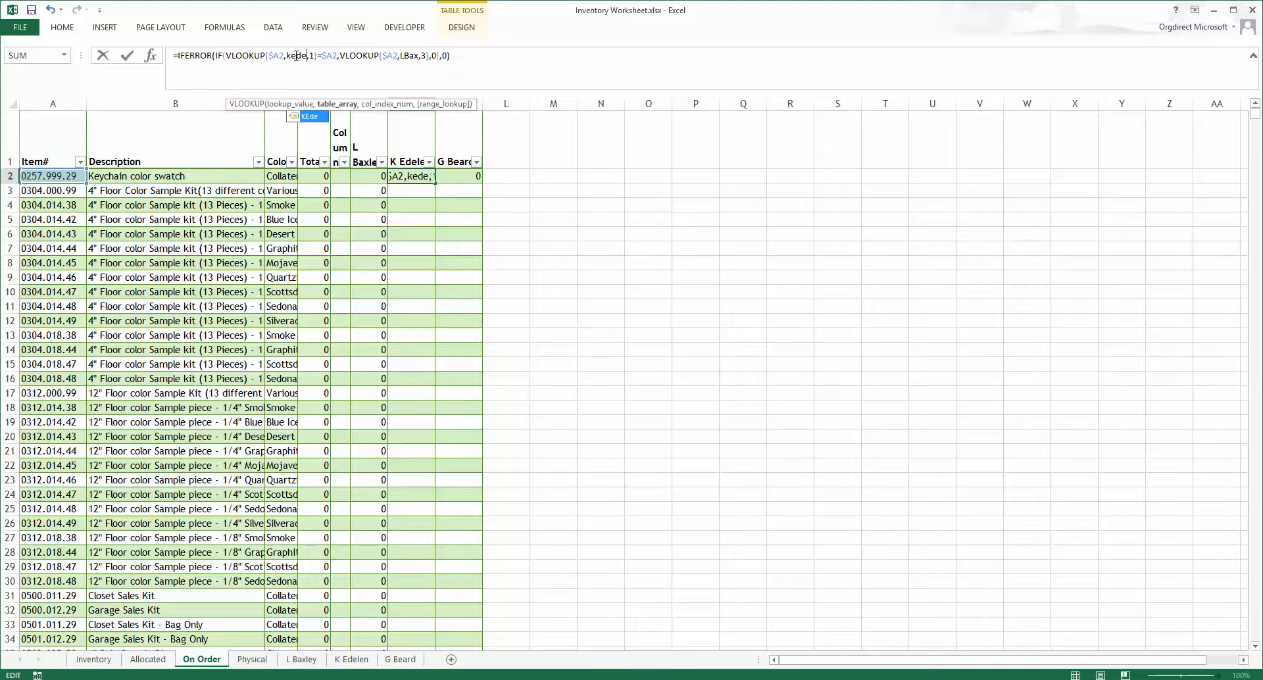
key(Tab)
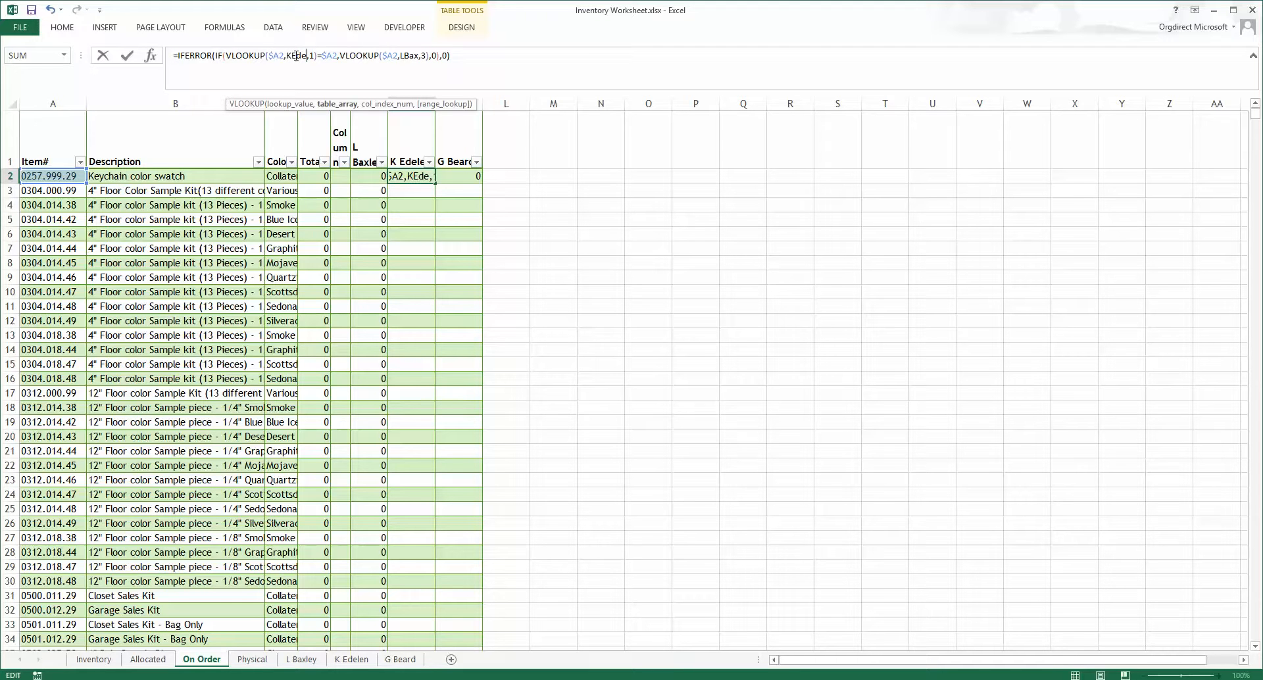
double_click(405, 55)
text(kede)
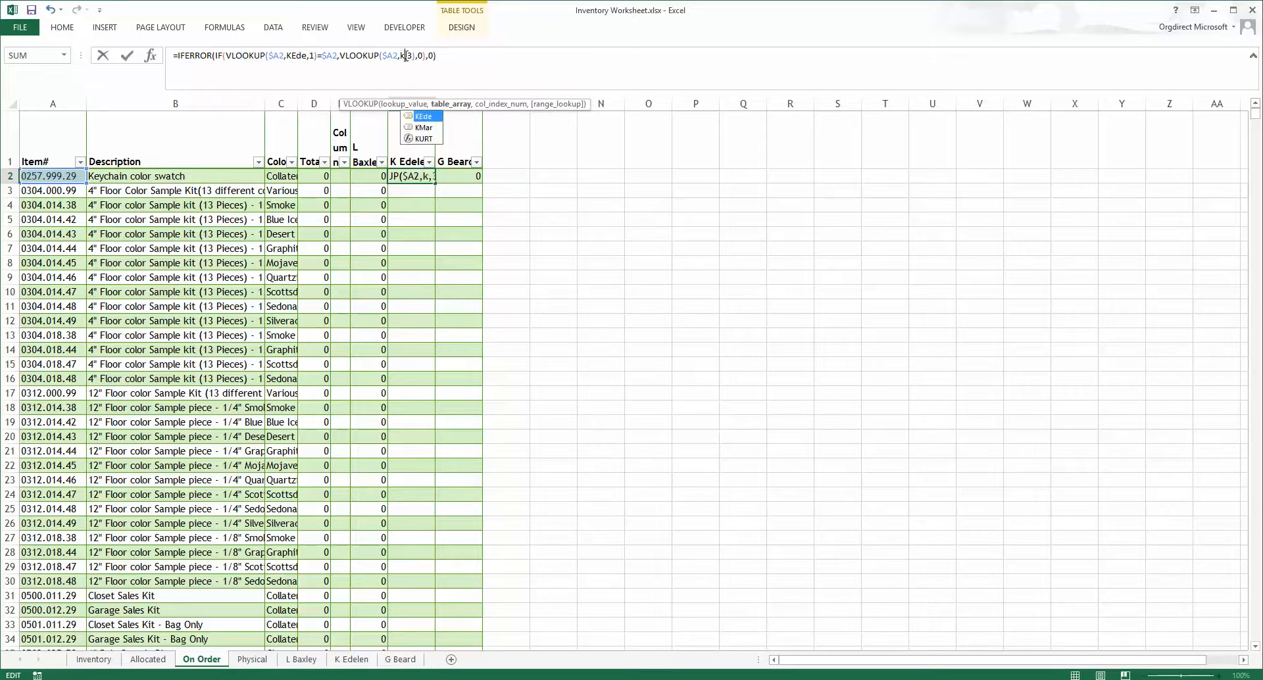
key(Tab)
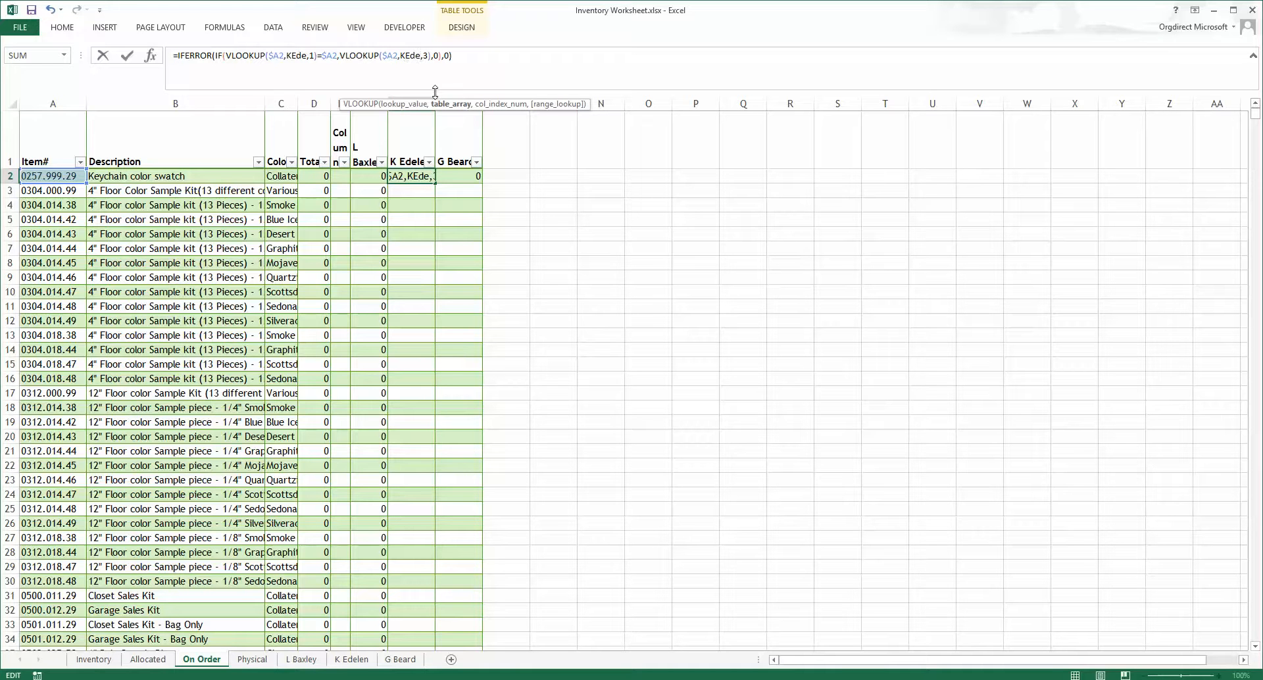
key(Return)
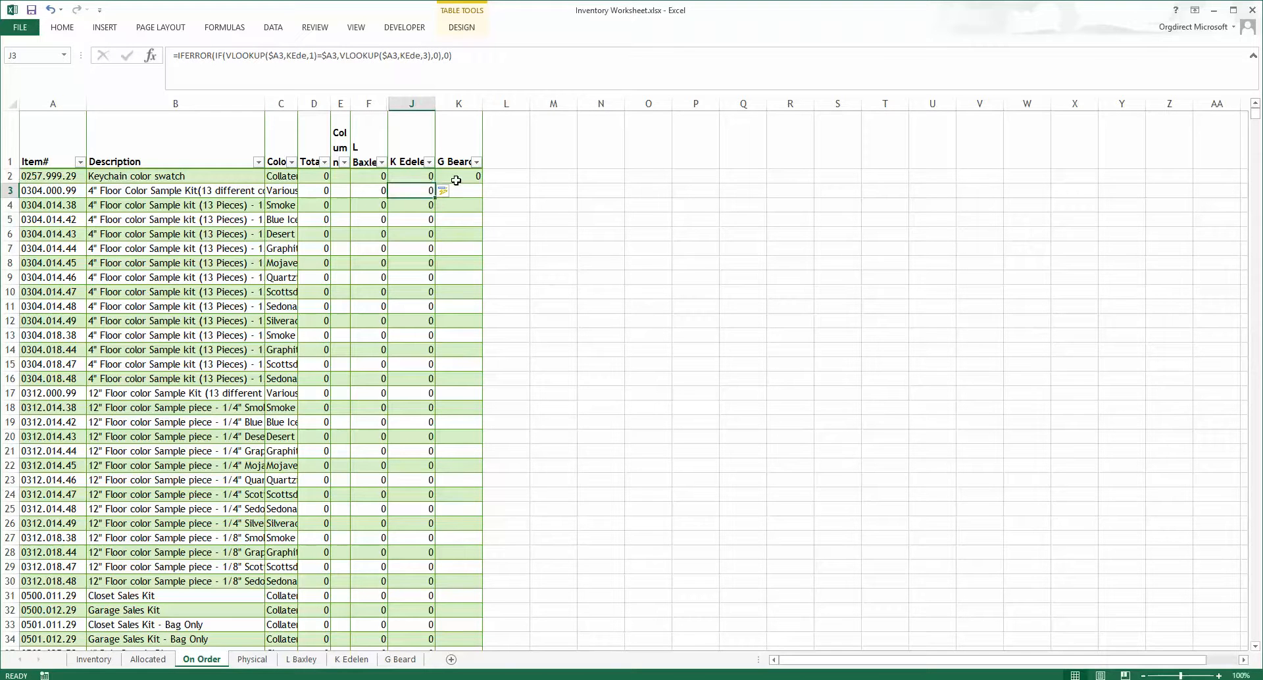
click(456, 178)
click(295, 56)
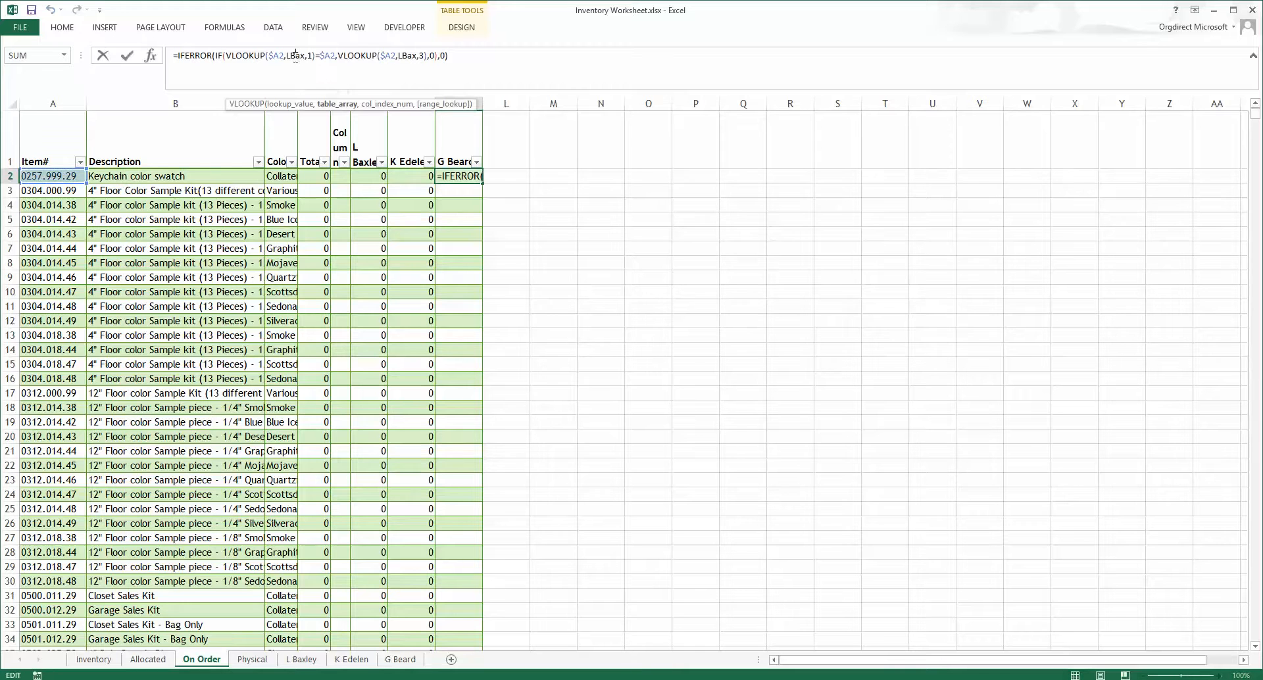
double_click(295, 57)
text(gb)
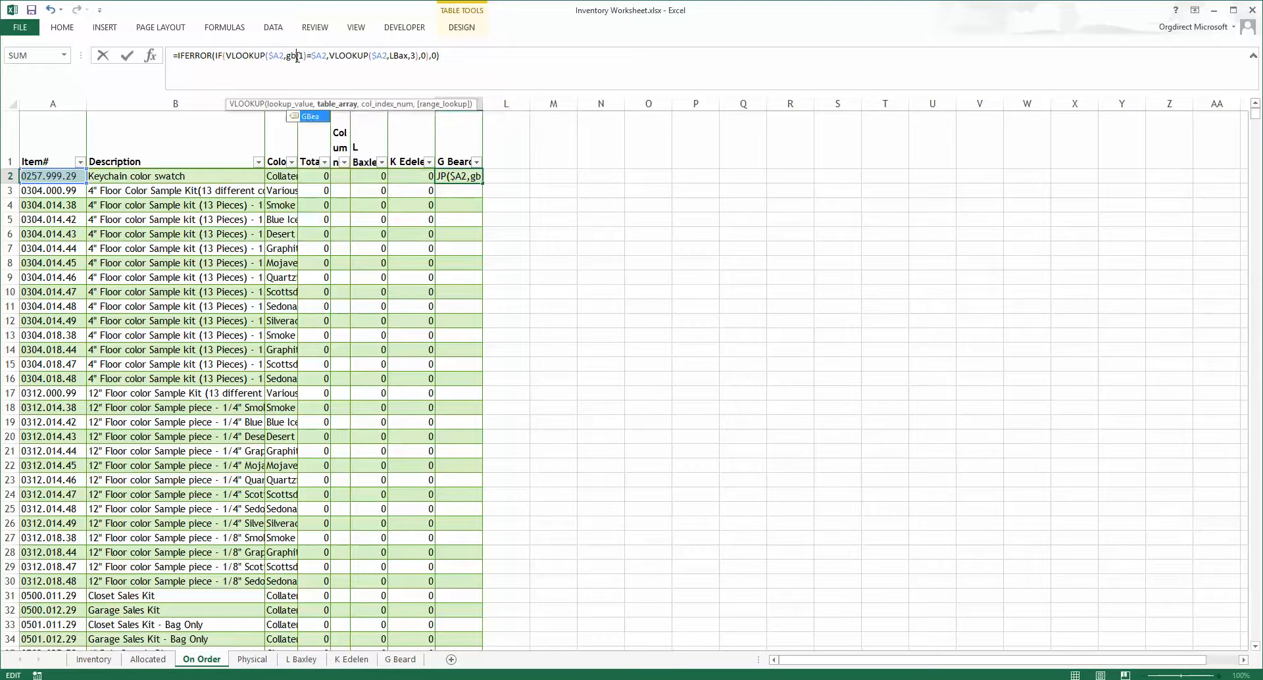
key(Tab)
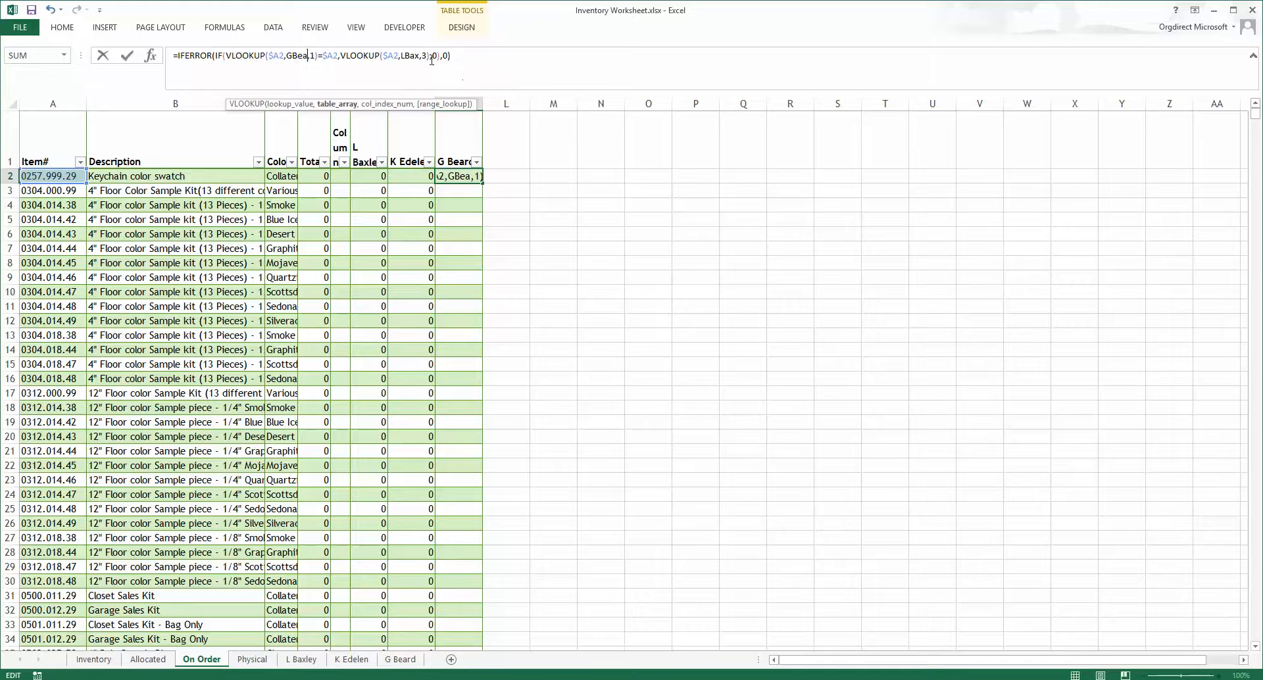
double_click(410, 59)
text(gb)
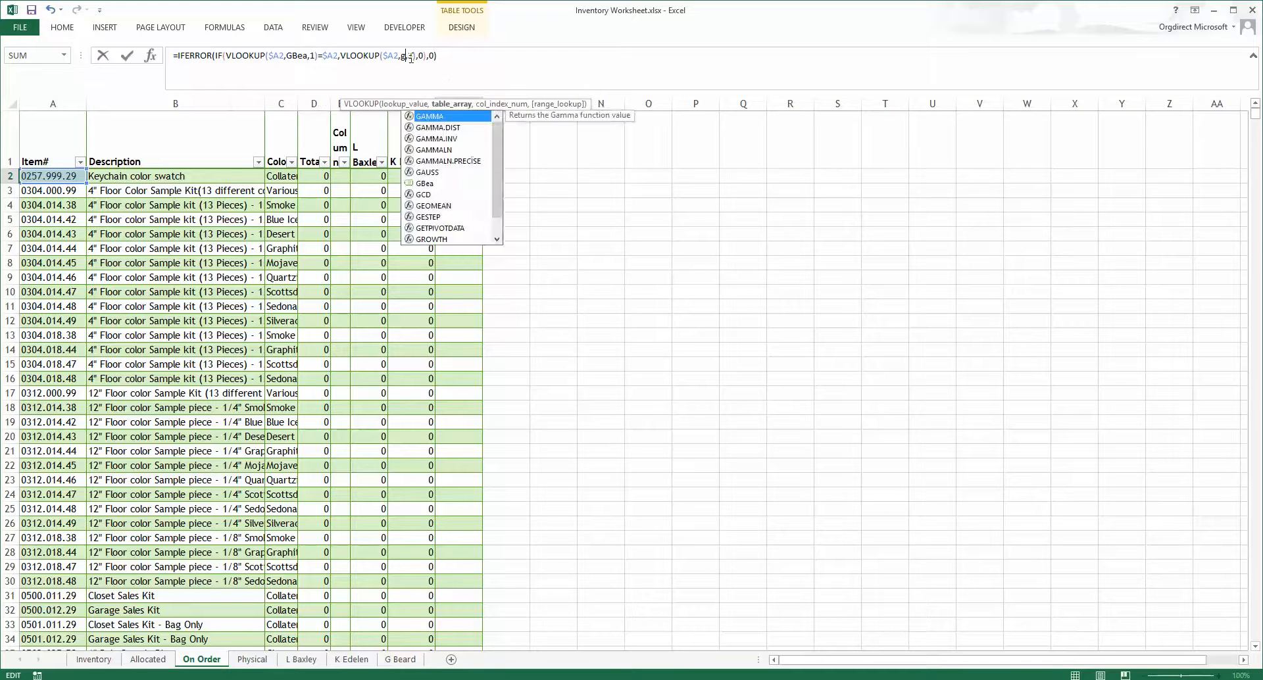
key(Tab)
key(Return)
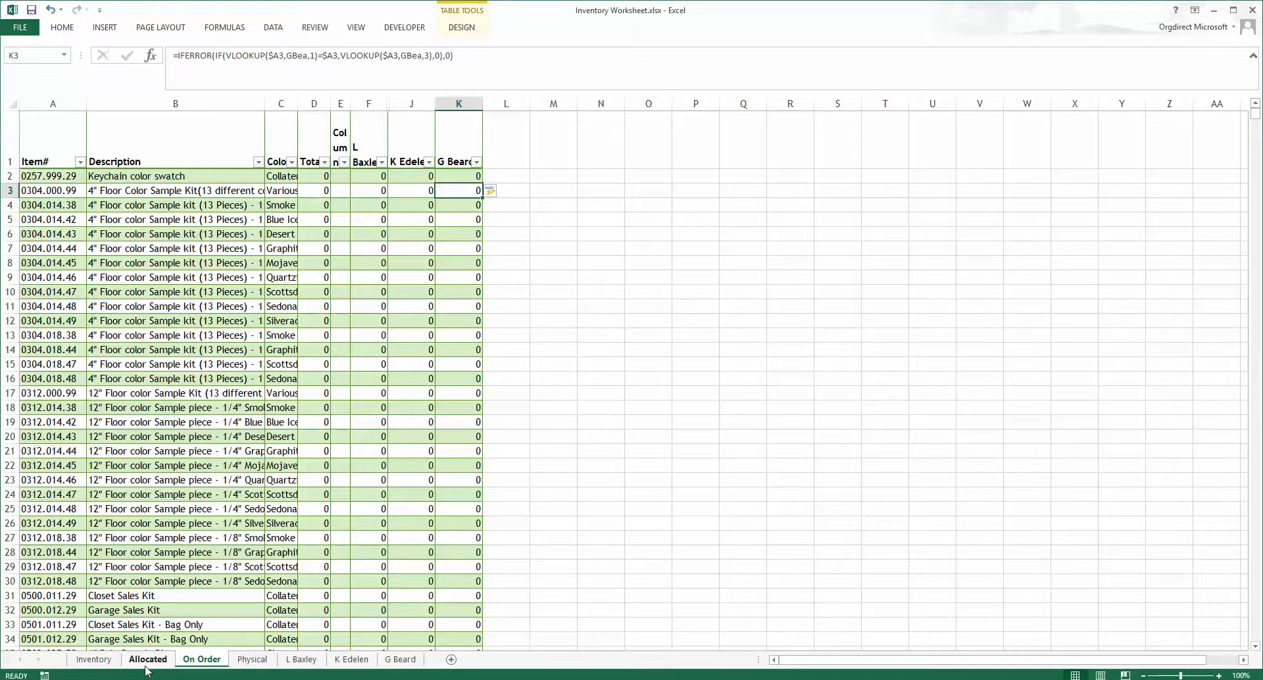
Step: Reapply the Free Stock 'Does Not Equal' number filter on the Inventory sheet
click(93, 660)
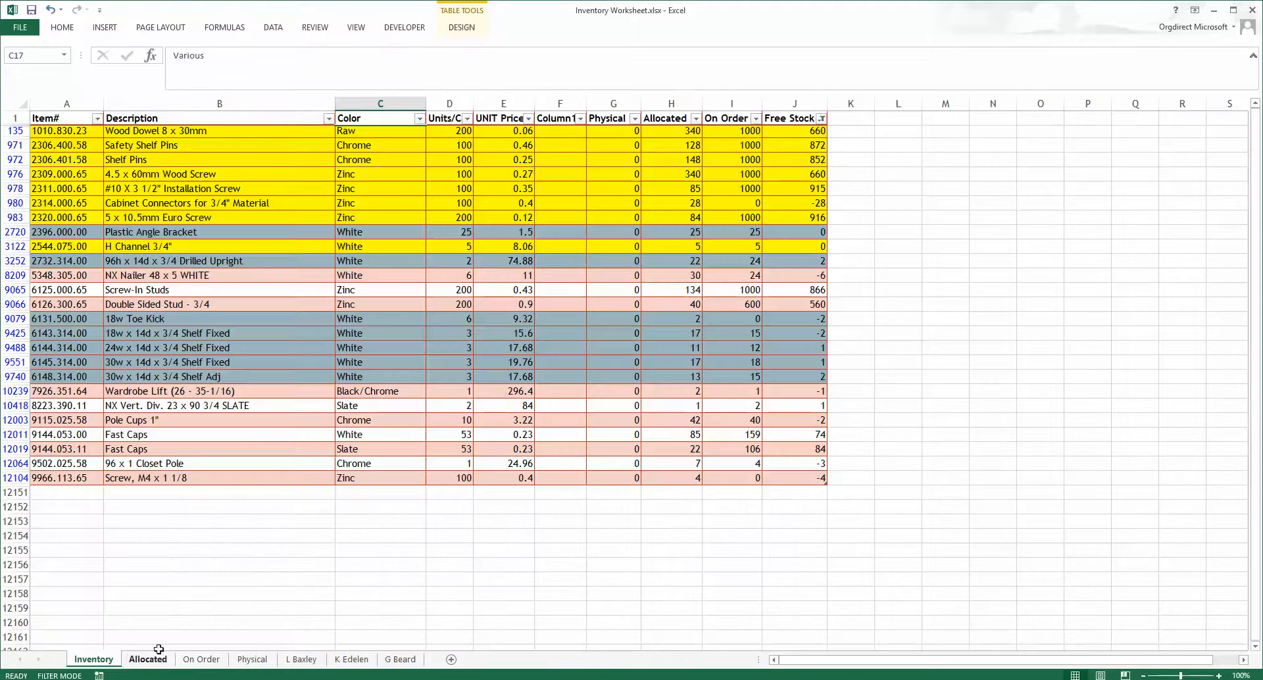
click(821, 118)
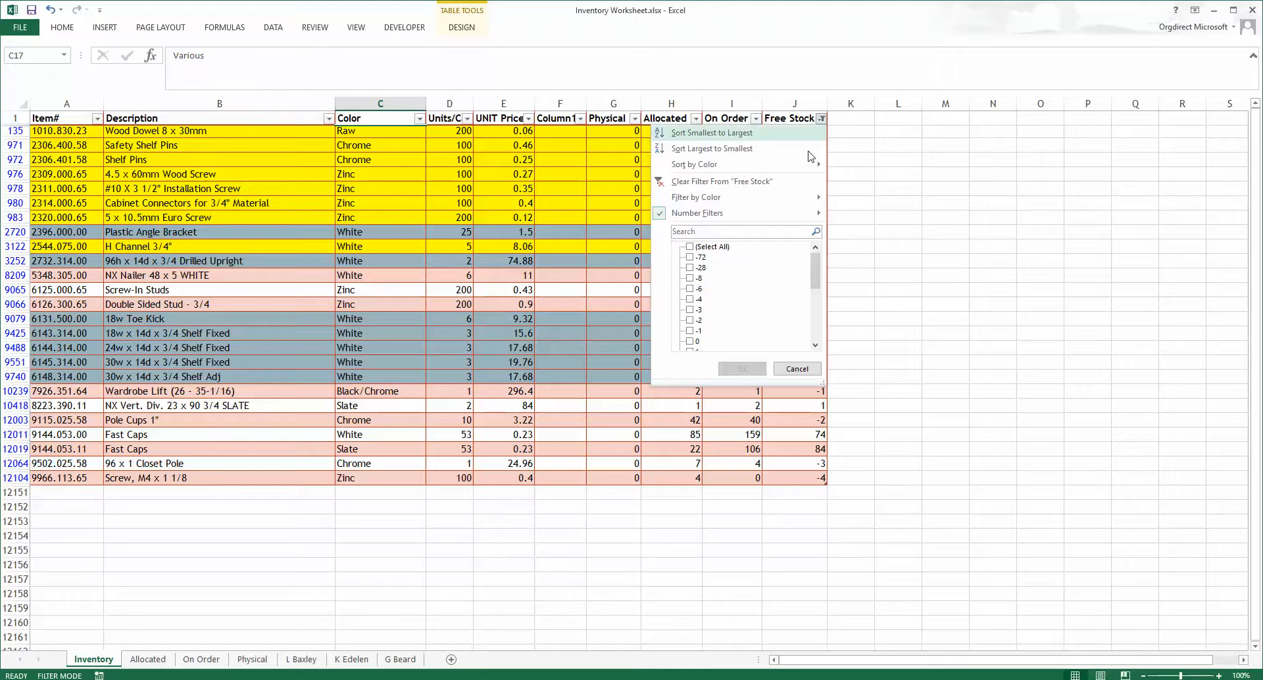
mouse_move(806, 214)
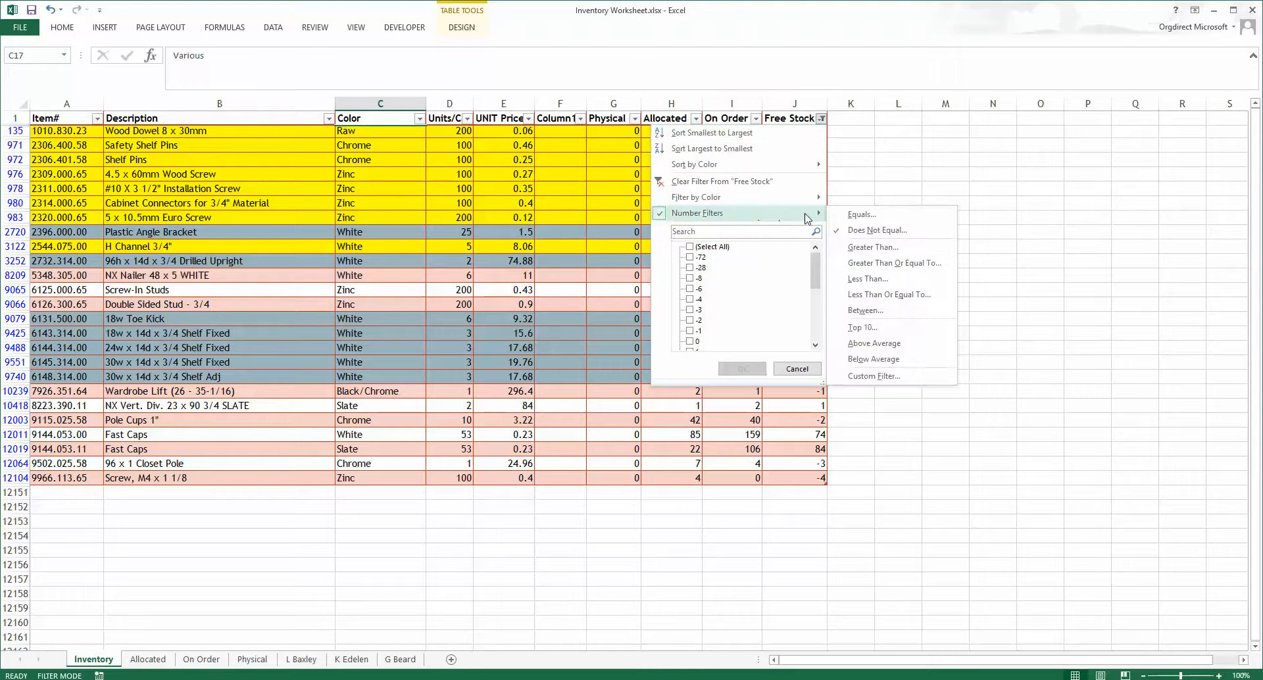
click(856, 230)
key(Return)
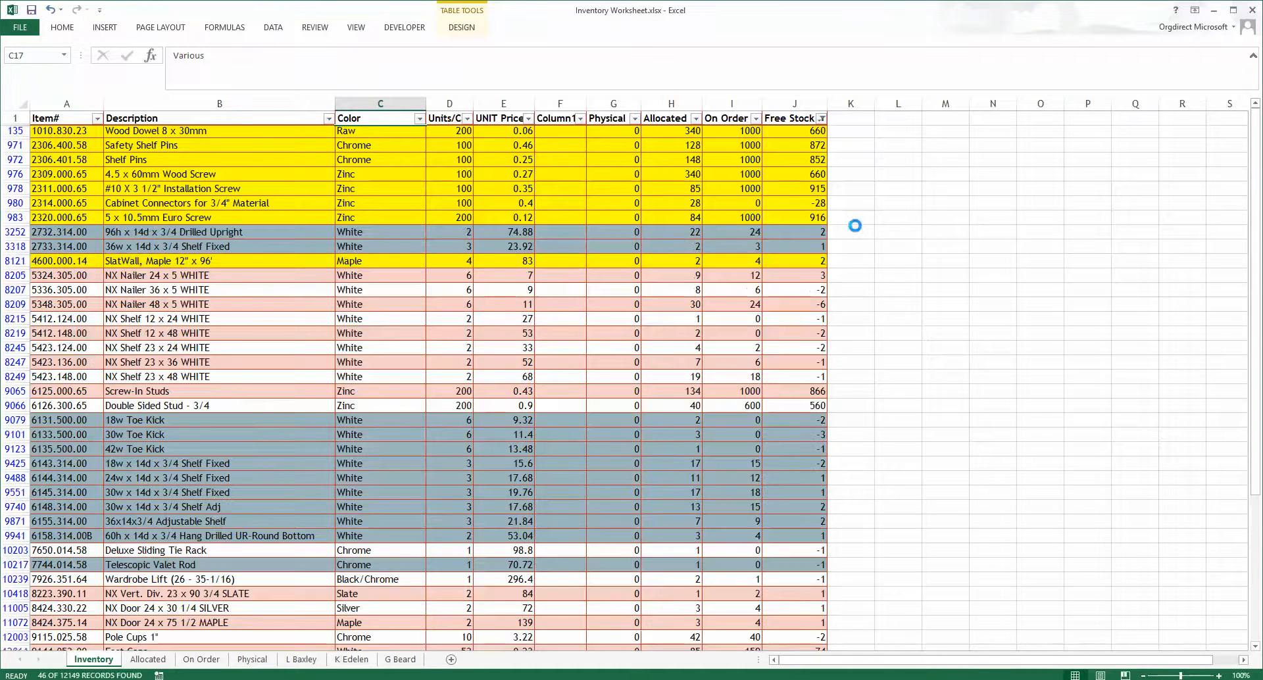
scroll(596, 263, down, 5)
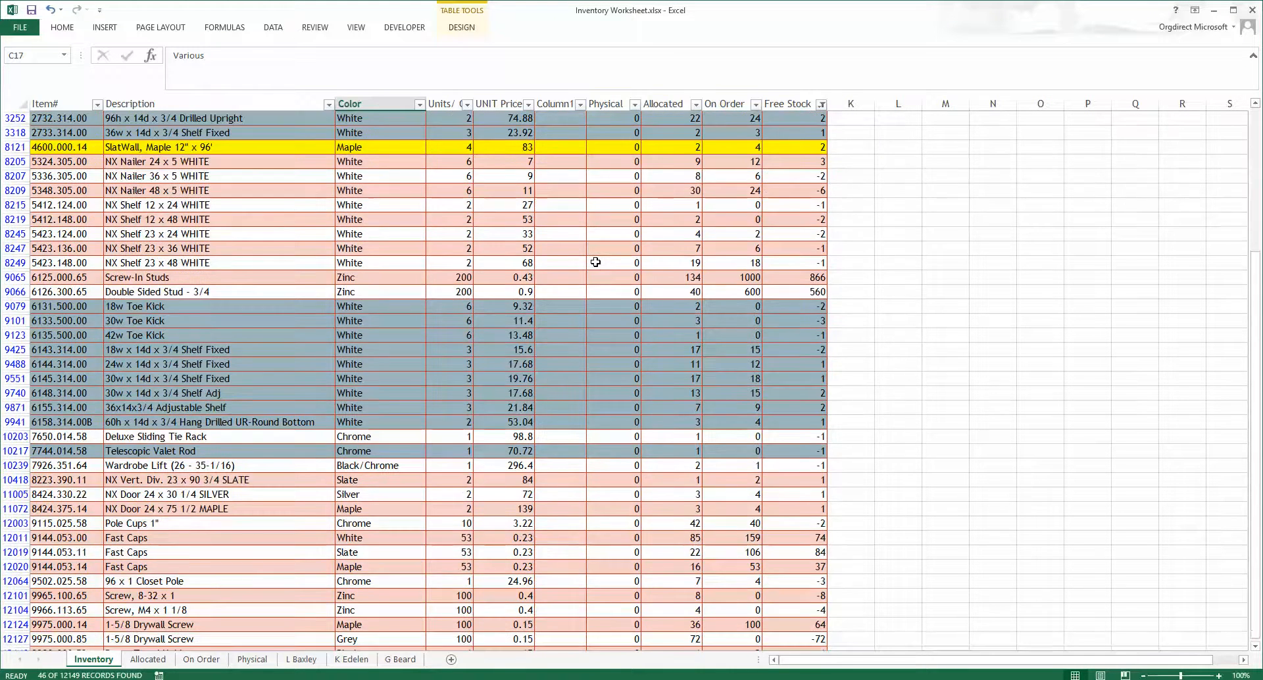
scroll(591, 274, up, 5)
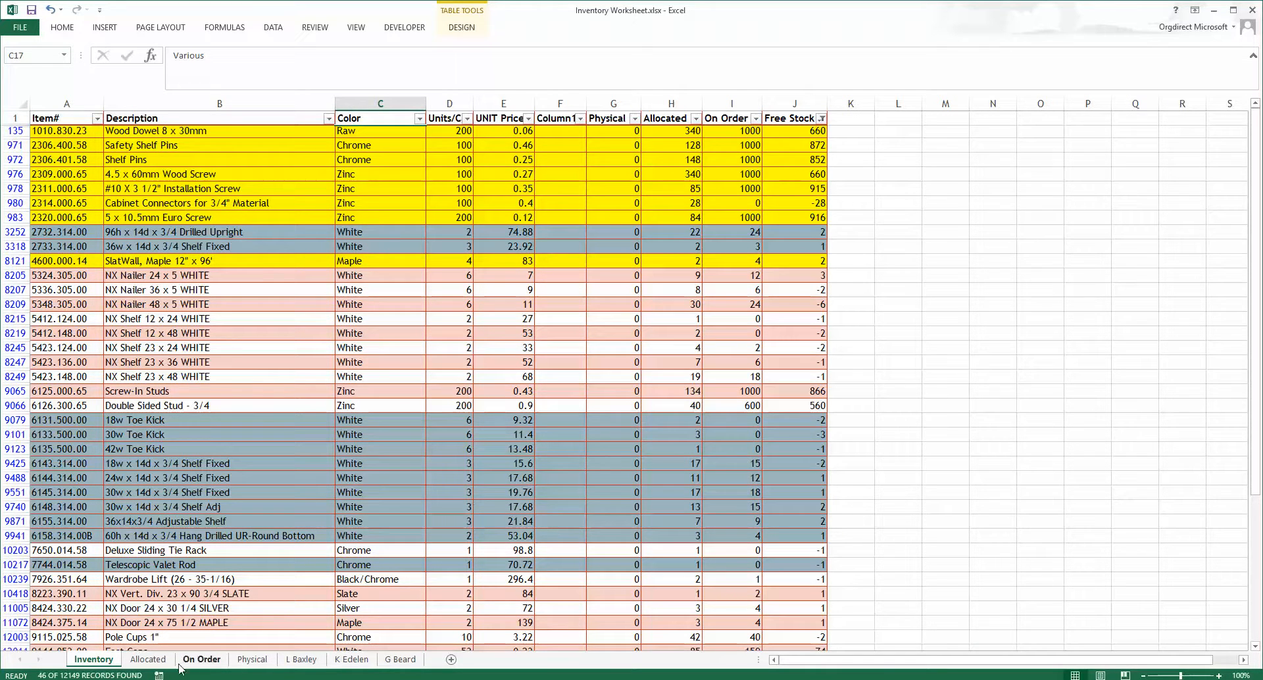
Step: Try to type part number 1010. into A1 of the Physical sheet
click(251, 659)
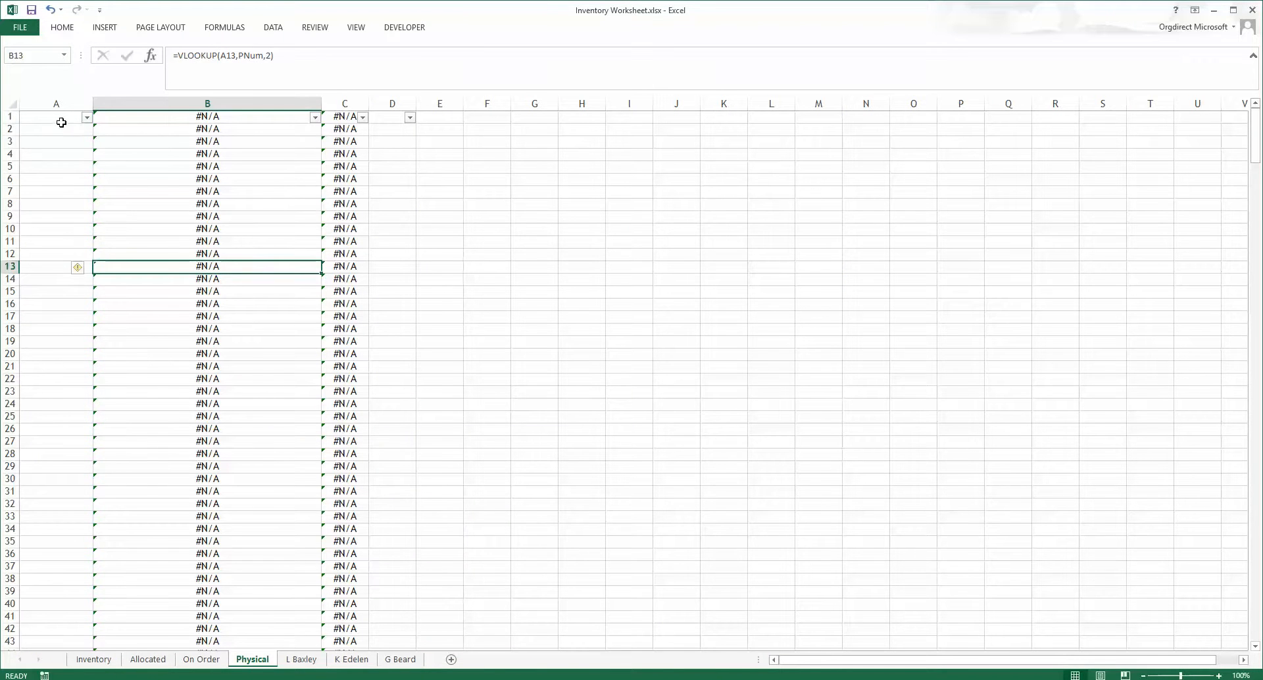
click(63, 118)
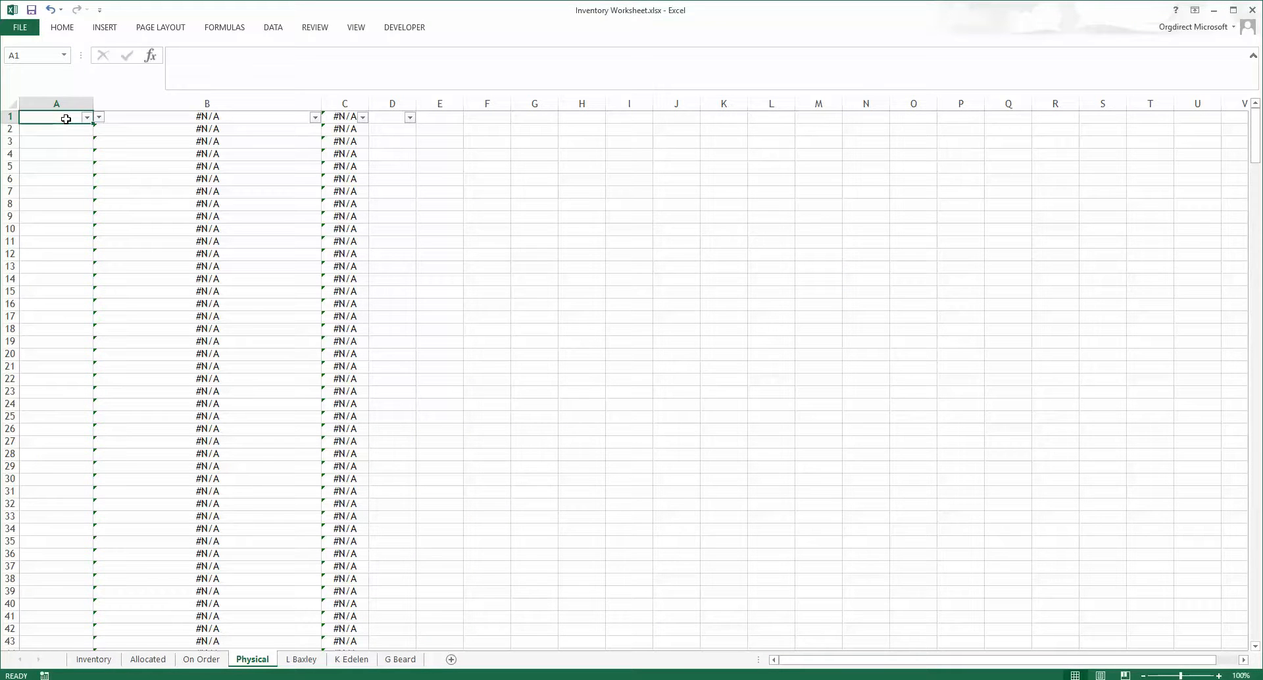
text(1010.)
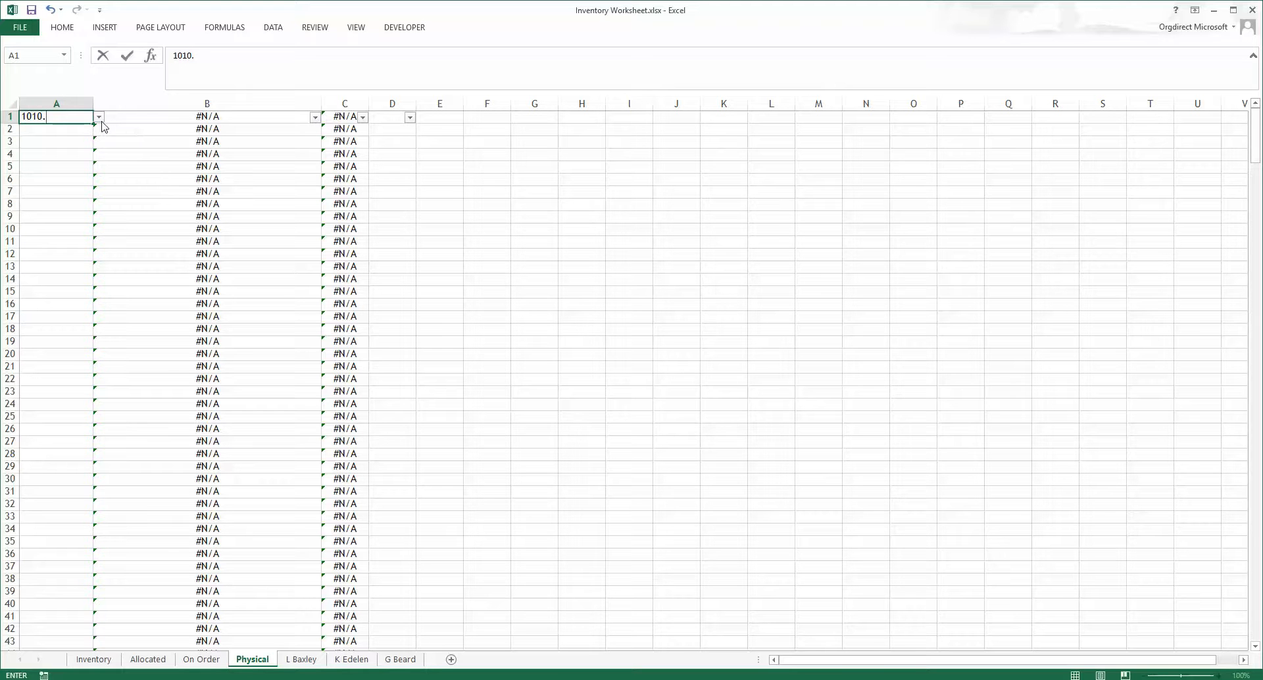
key(Return)
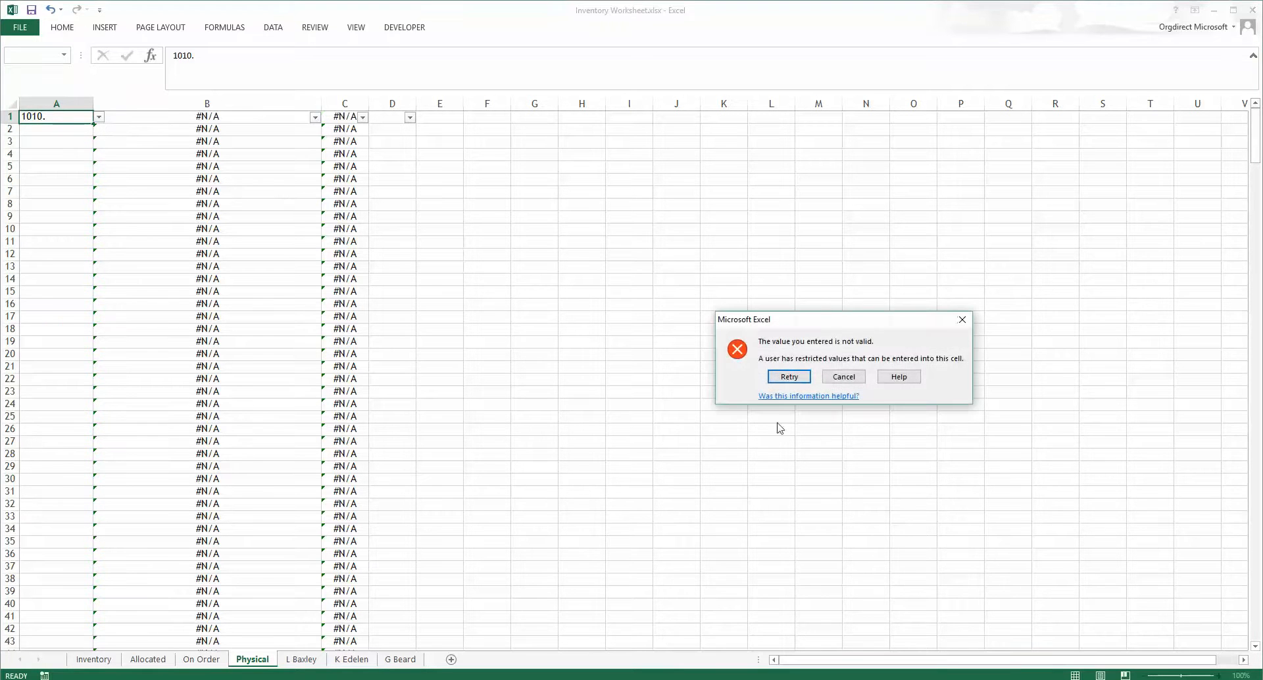
click(845, 377)
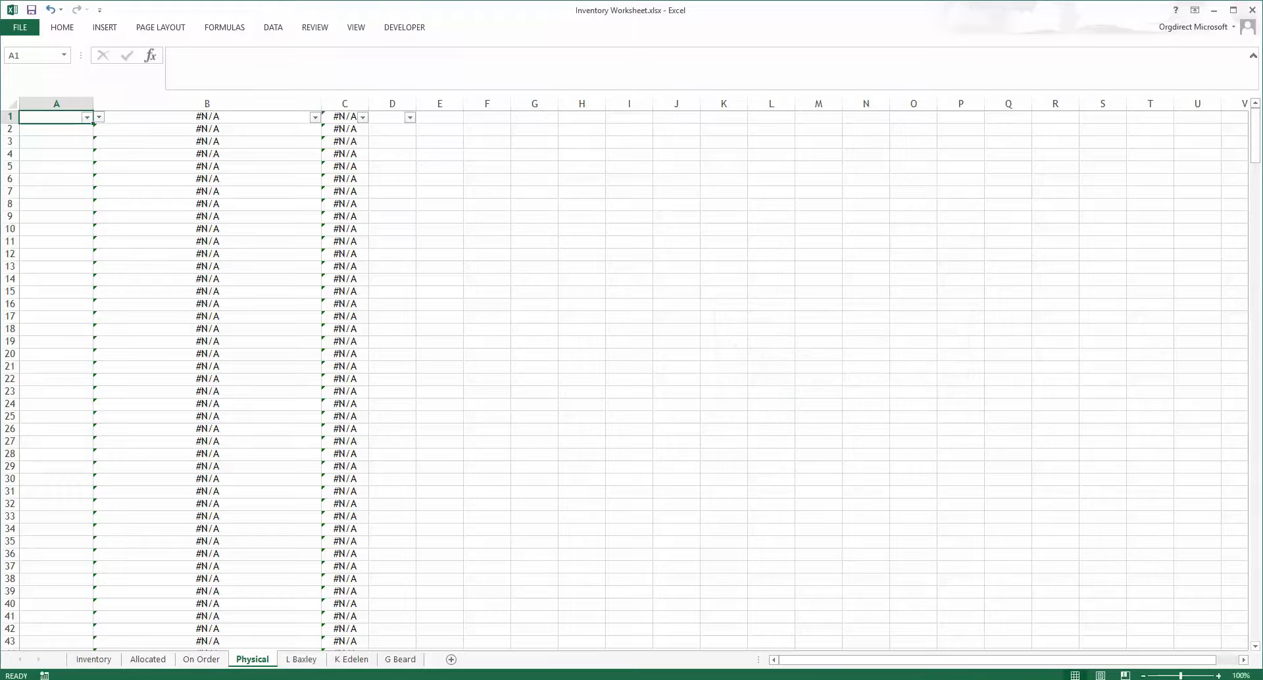
click(170, 659)
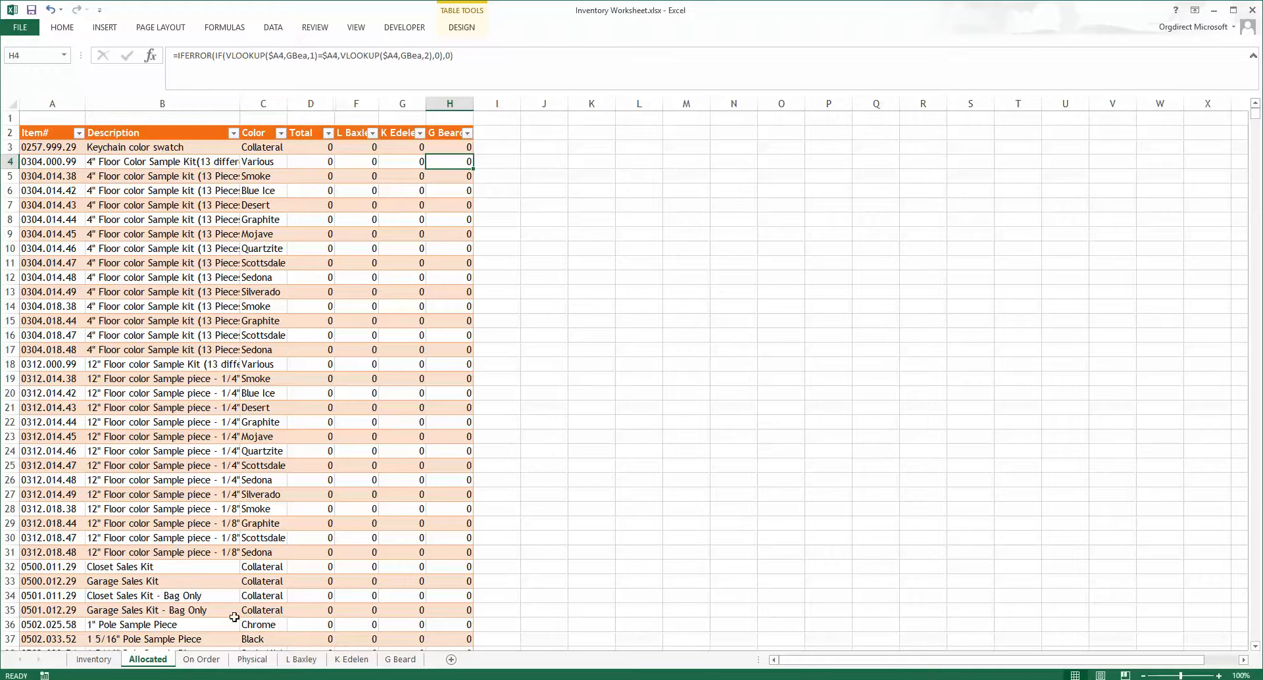
click(301, 660)
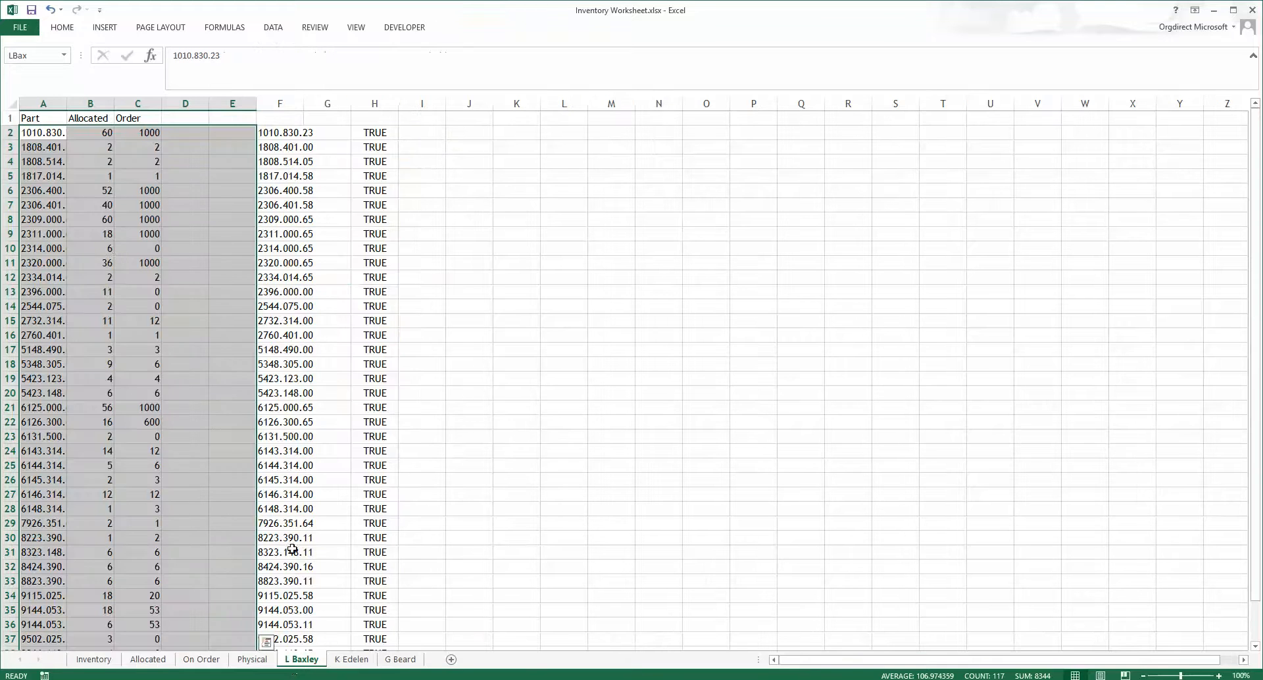
click(48, 133)
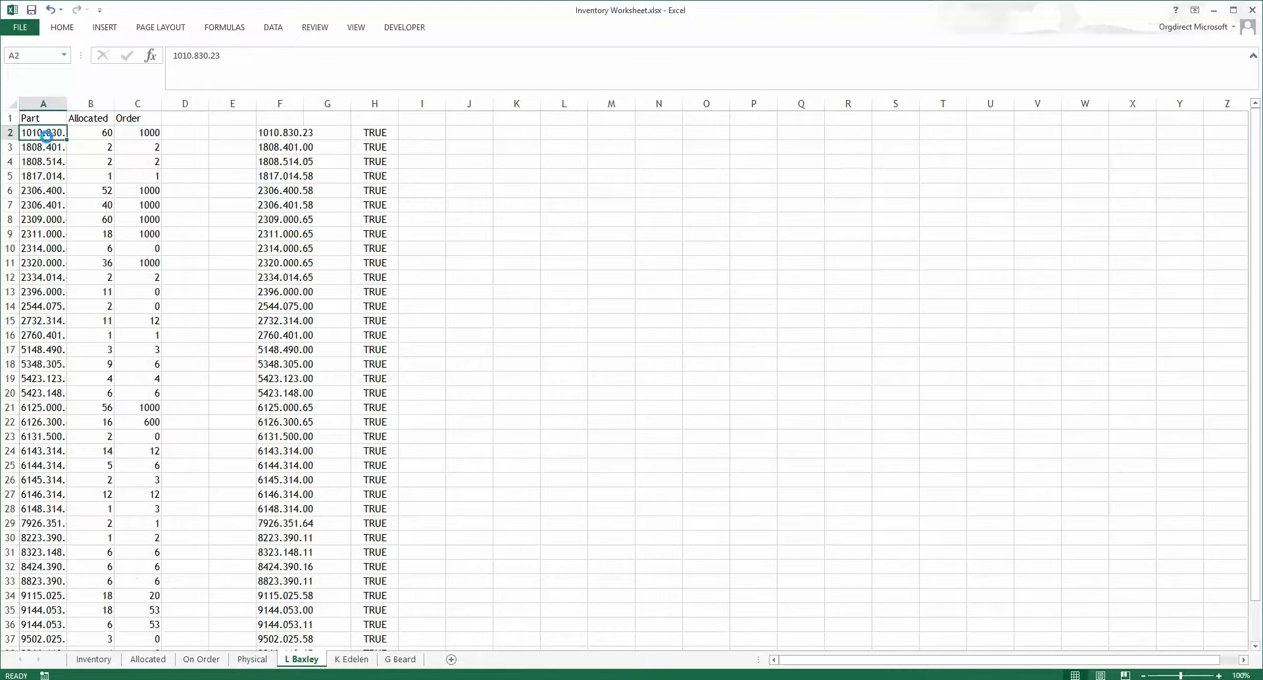
key(ctrl+c)
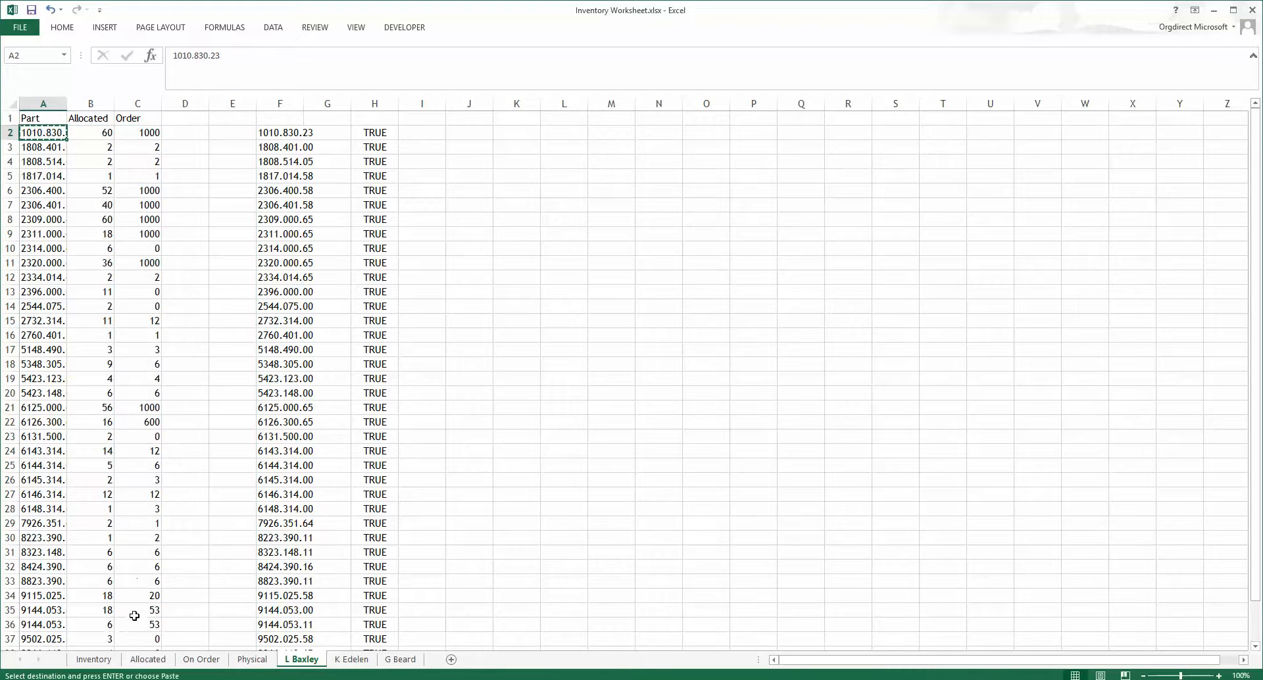
click(253, 661)
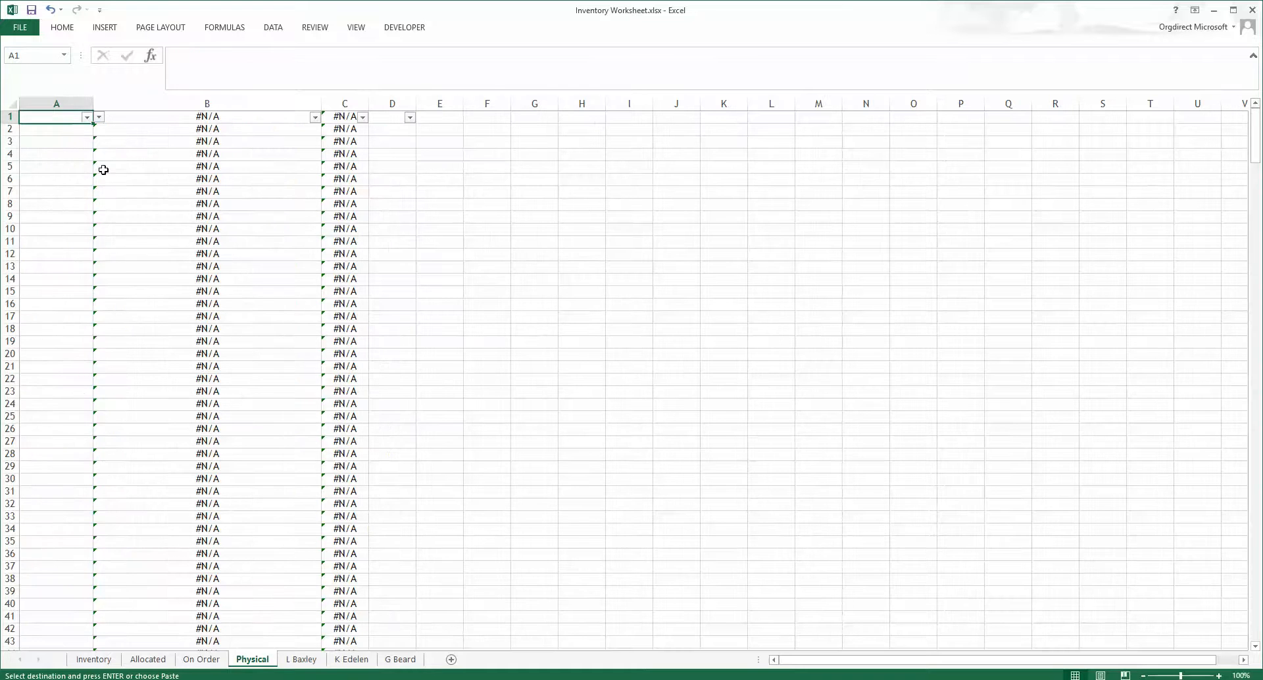
right_click(48, 117)
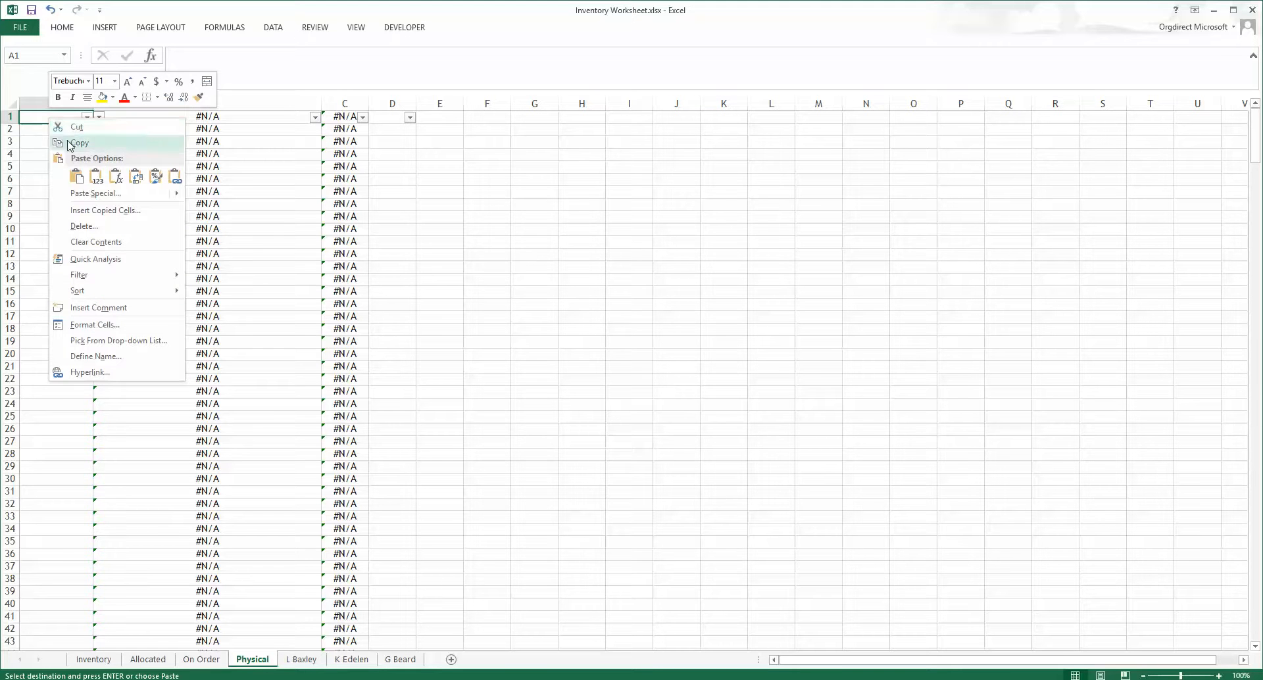
click(92, 177)
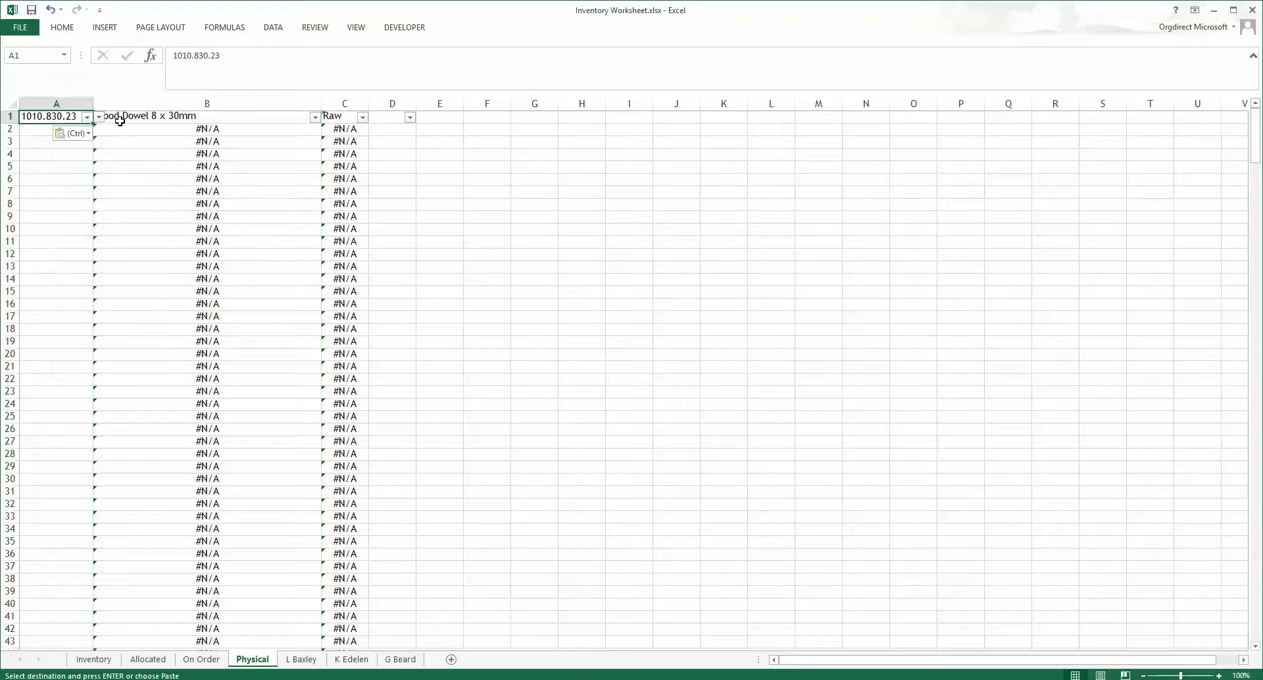
key(Escape)
key(Escape)
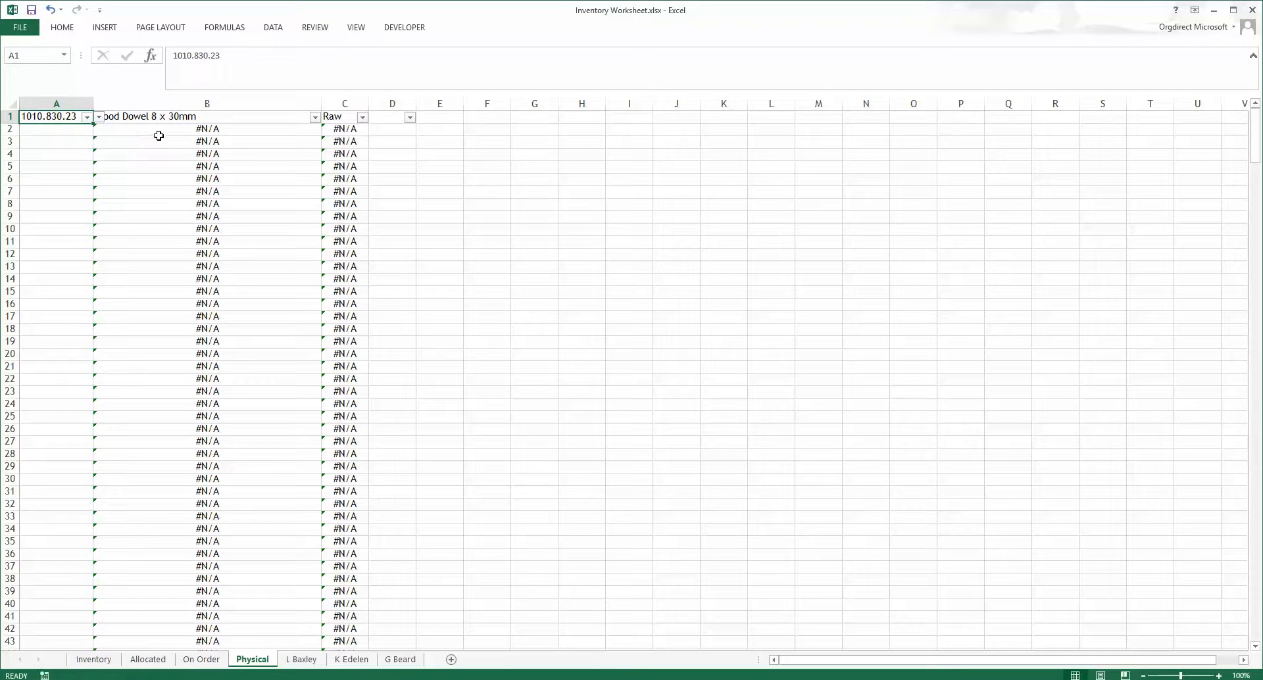
Step: Enter a physical count of 150 in D1 of the Physical sheet
click(388, 122)
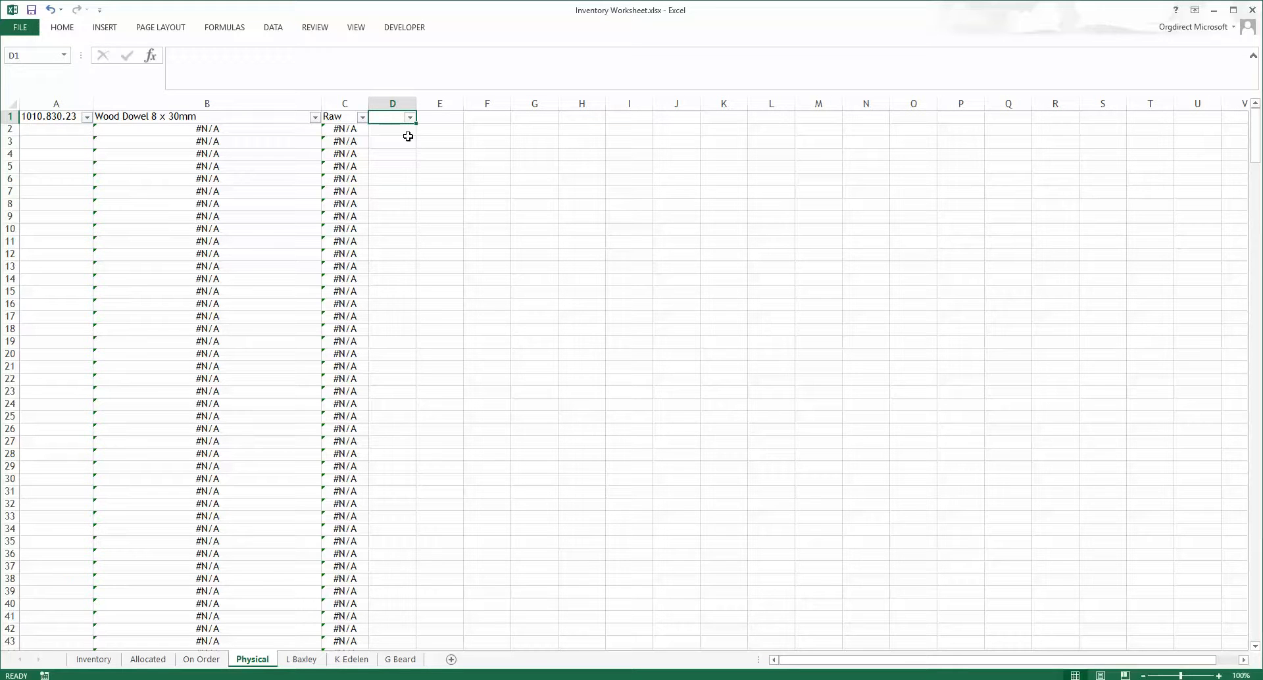
text(150)
key(Return)
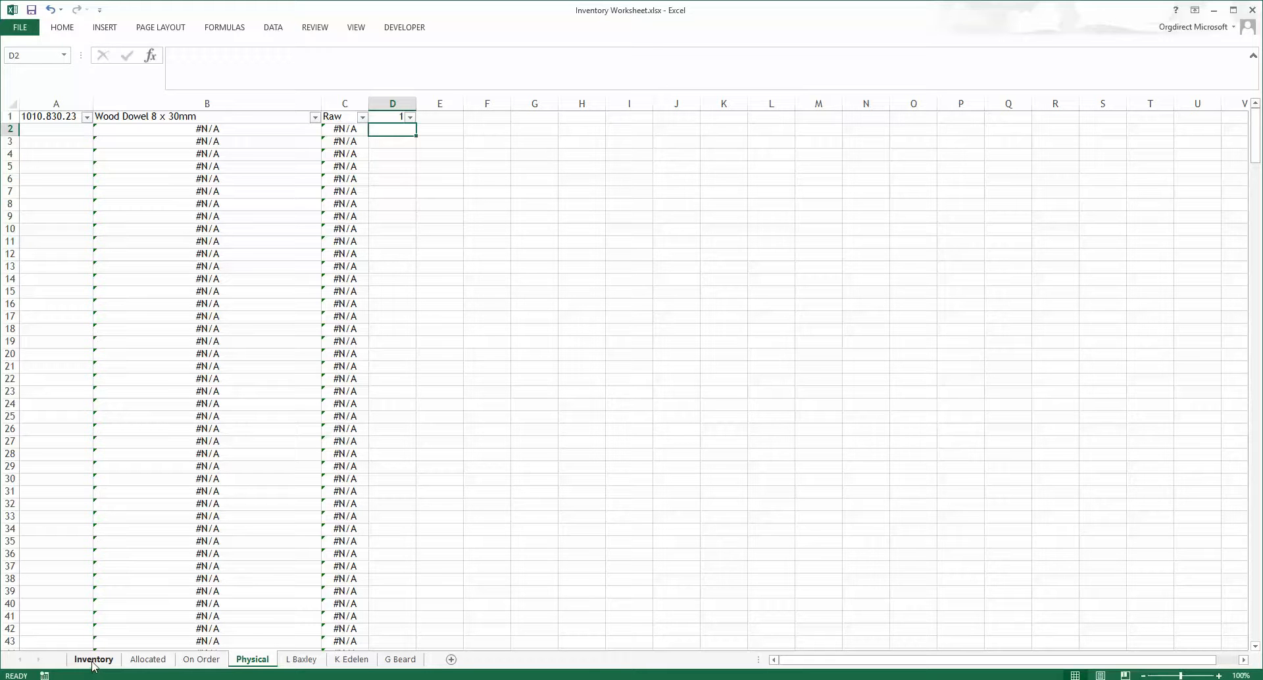
Step: Switch to the customer's LiveStorage design and open the Order via Inventory Tool
click(93, 660)
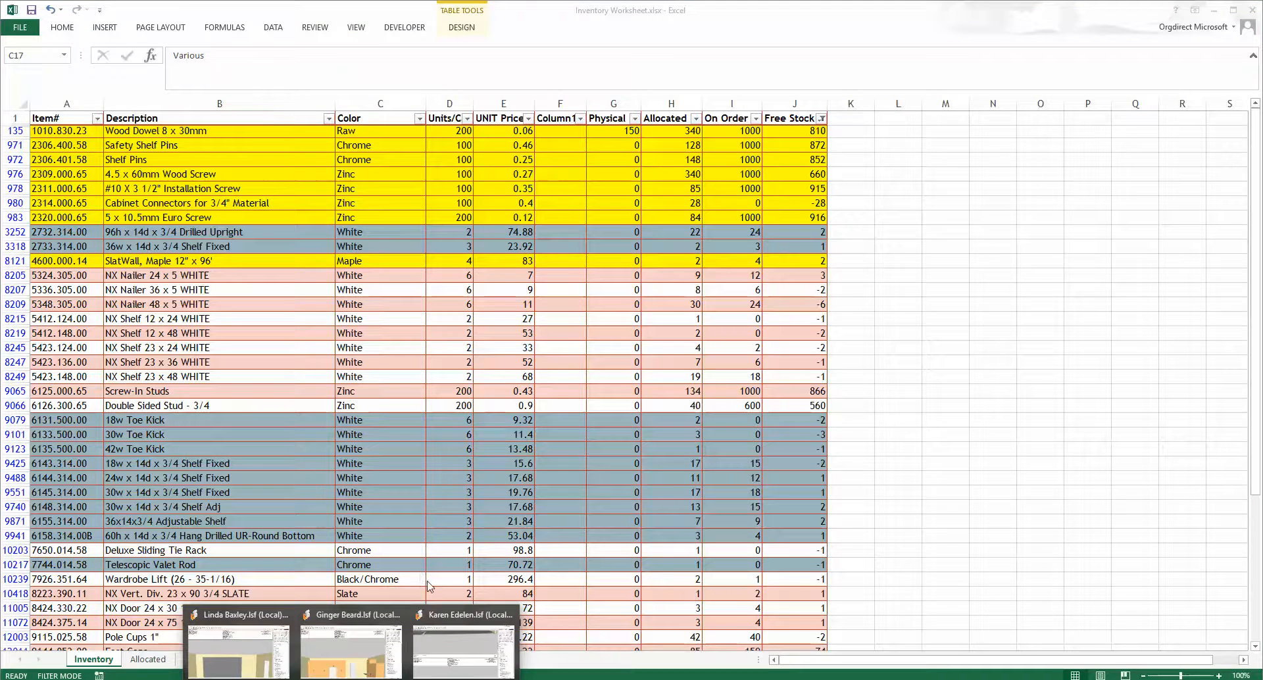
click(450, 648)
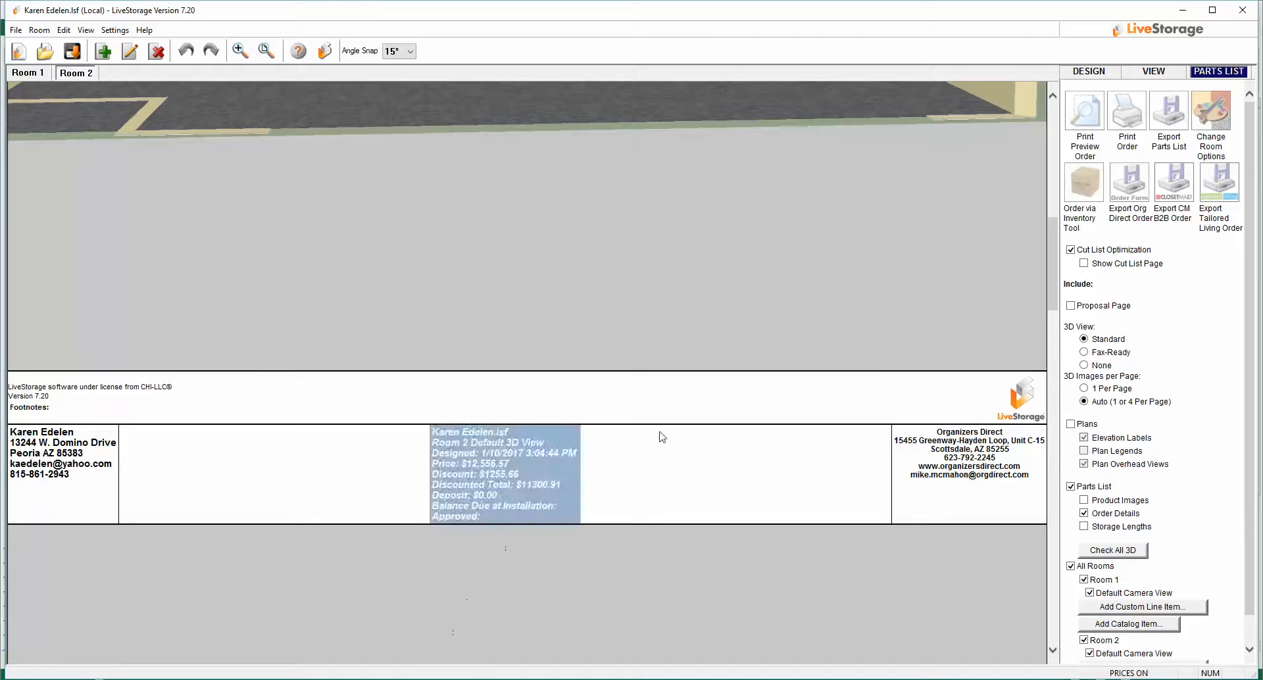
click(1080, 186)
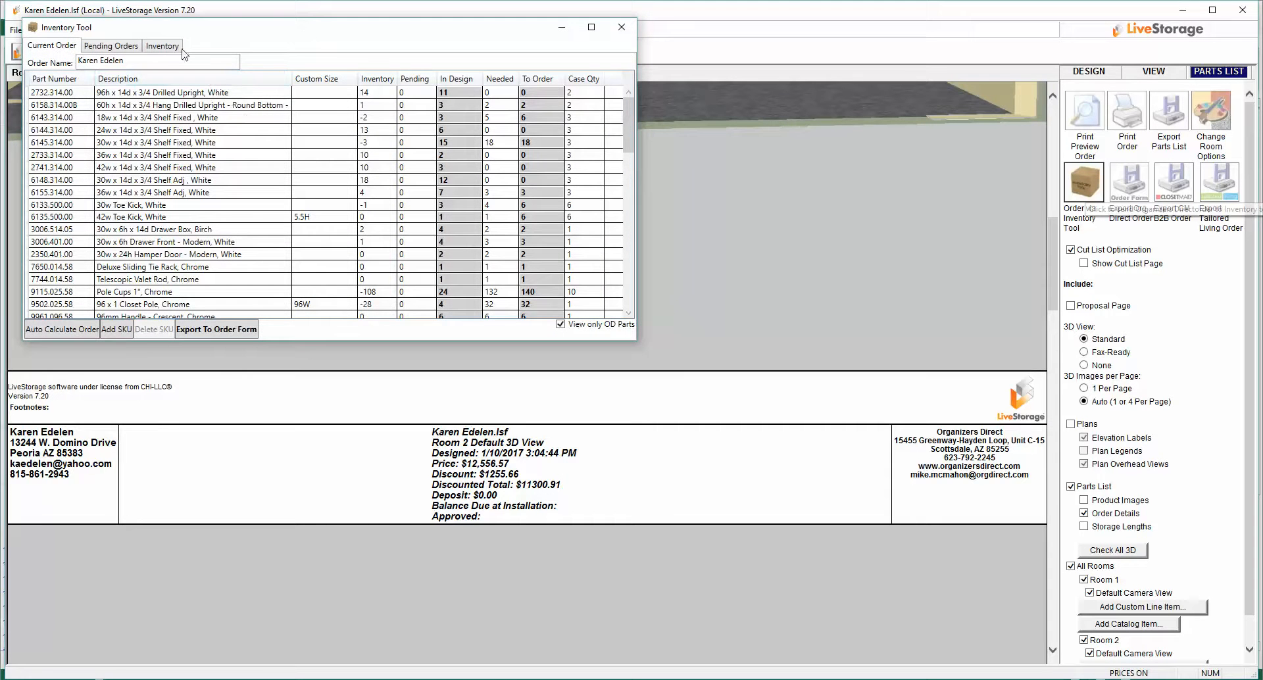
Step: Check the Pending Orders tab of the Inventory Tool, then open its Inventory list
click(111, 46)
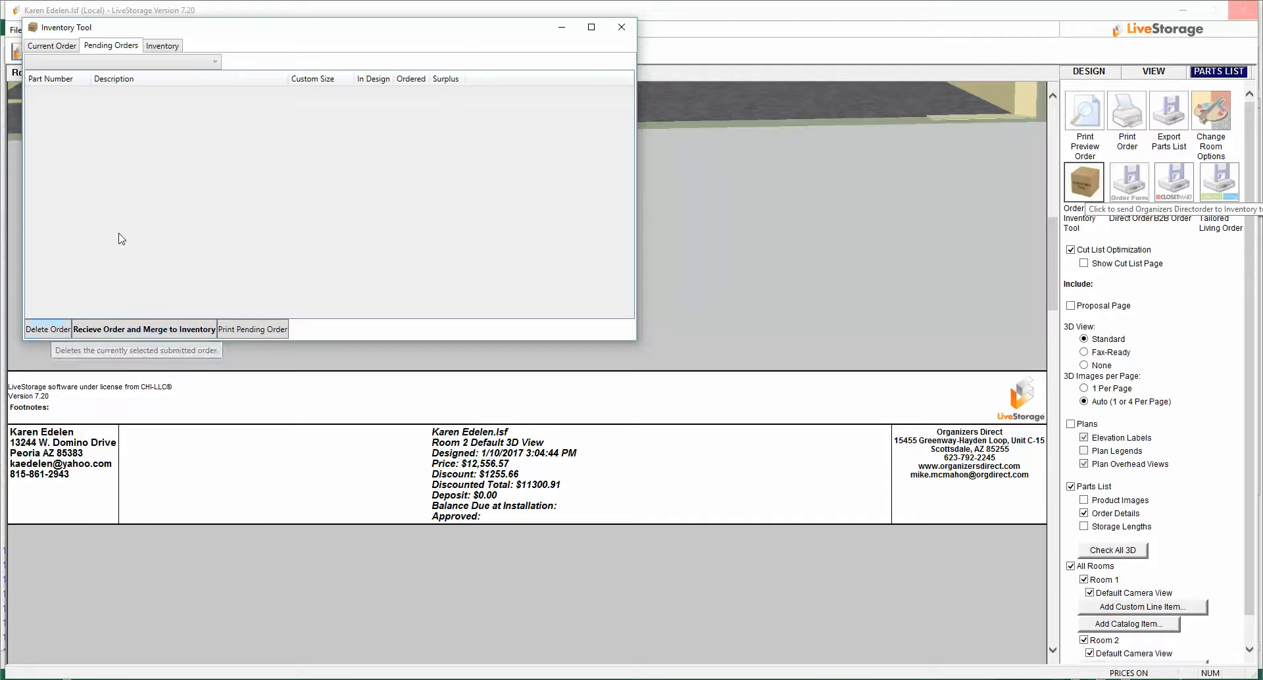
click(162, 45)
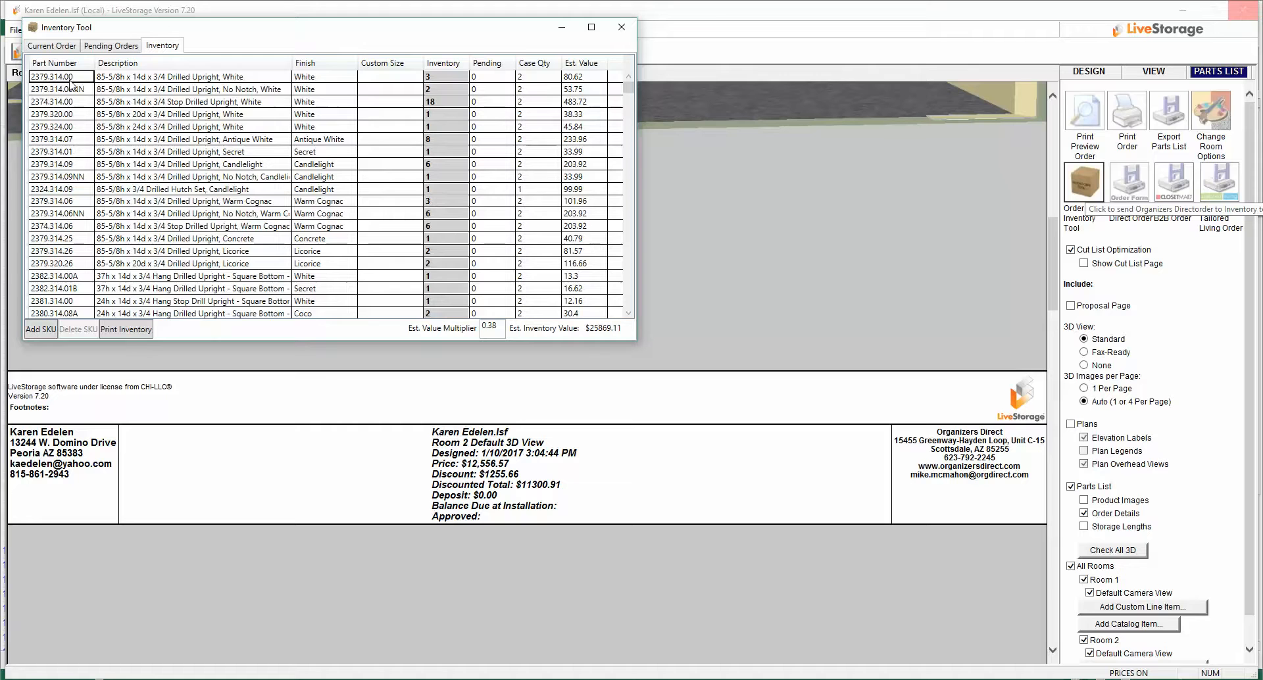
Step: Select the first inventory part, 2379.314.00, and delete it and the following SKUs one by one from the inventory
click(71, 84)
scroll(438, 149, down, 6)
scroll(437, 149, down, 15)
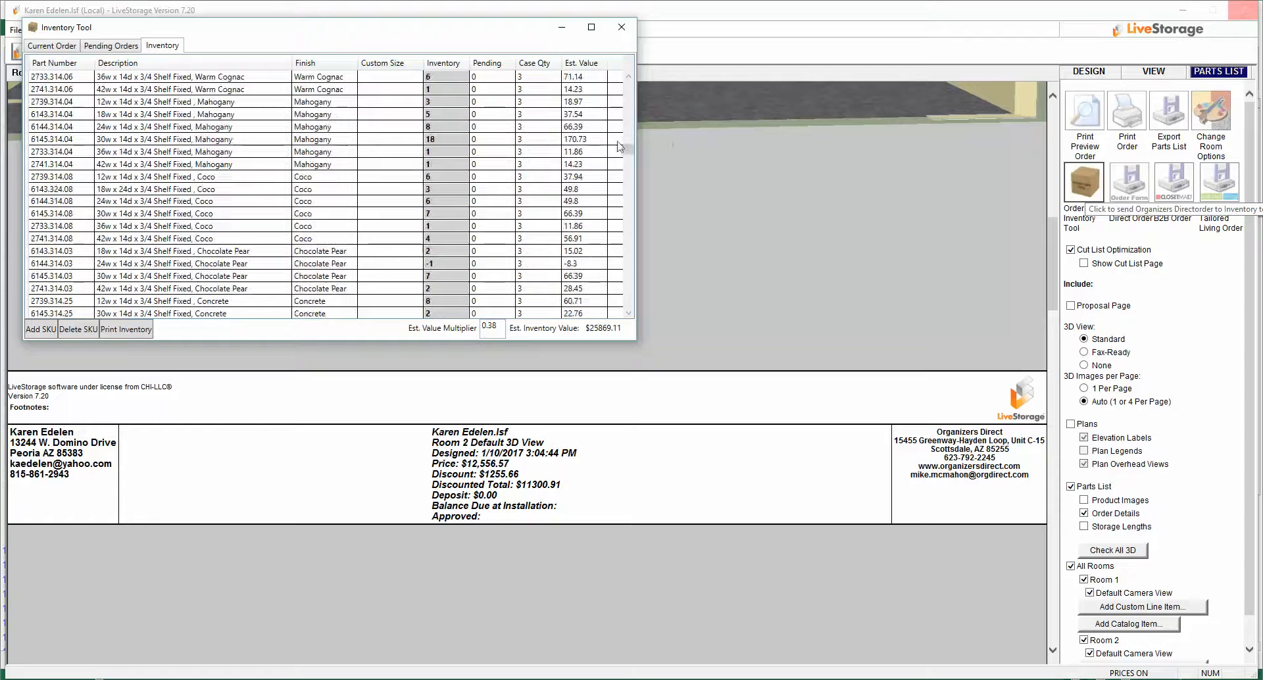
drag(628, 150, 622, 330)
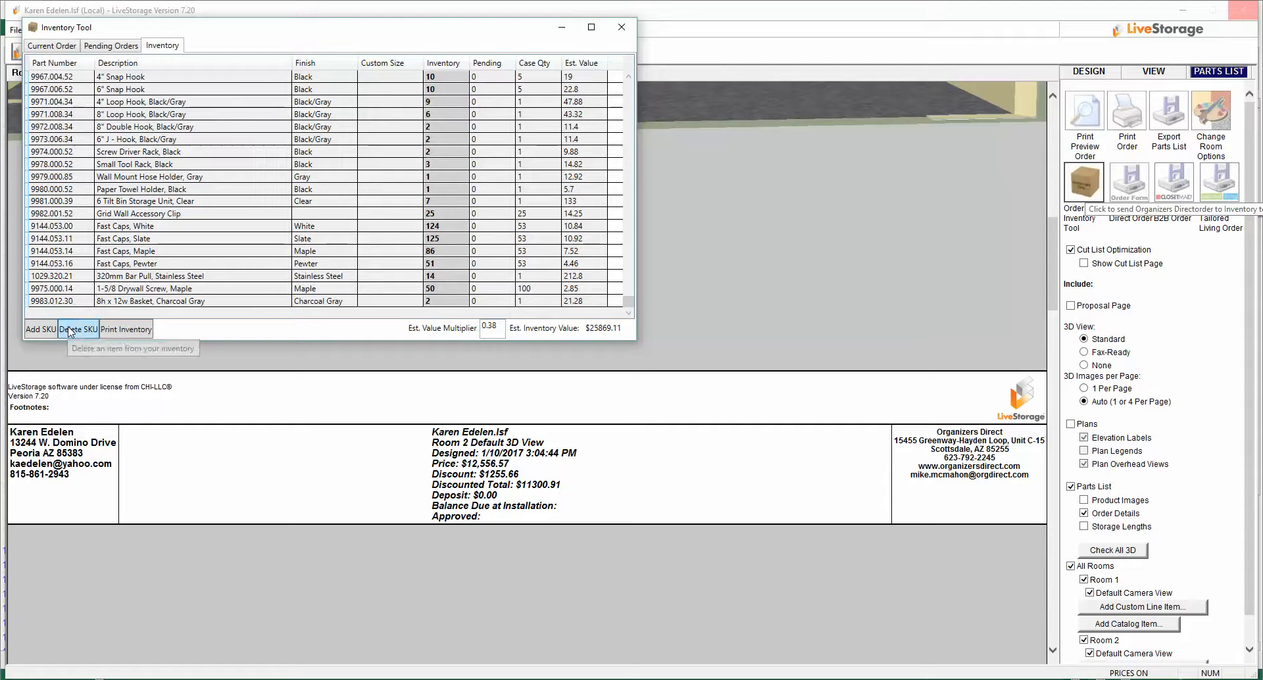
click(71, 330)
click(70, 331)
click(73, 330)
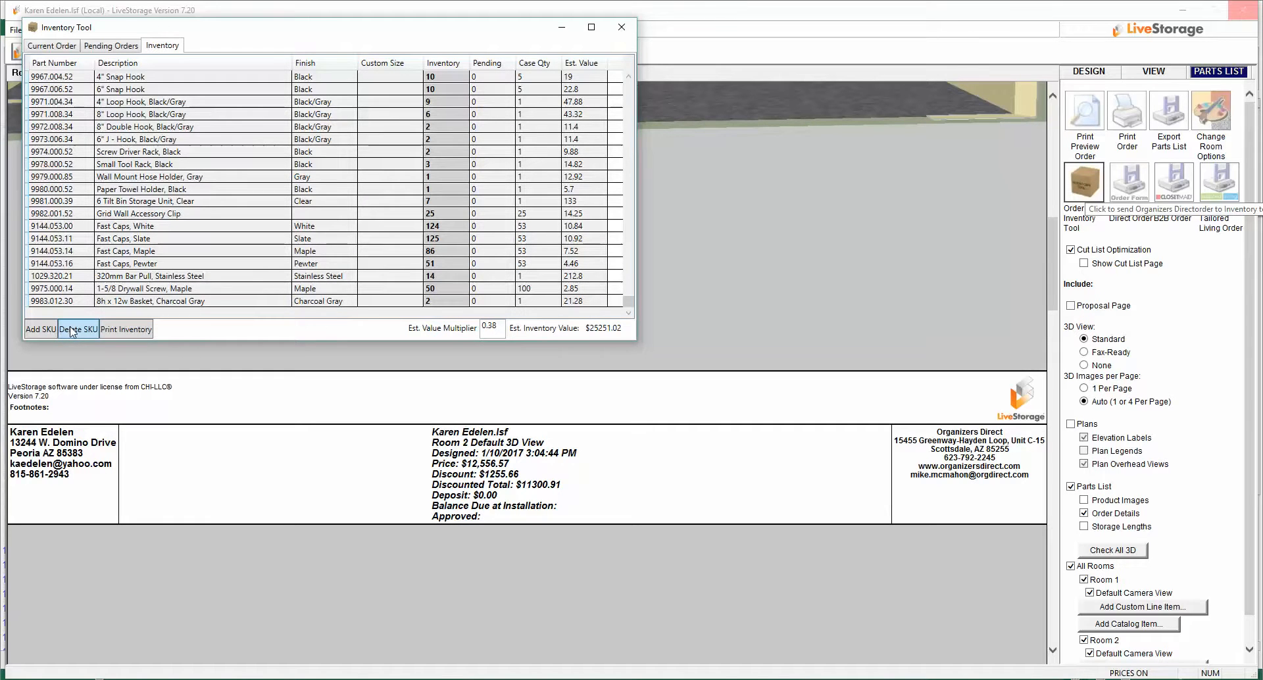
click(72, 331)
click(74, 334)
click(74, 331)
click(75, 331)
click(74, 331)
click(74, 330)
click(74, 330)
click(76, 331)
click(75, 331)
click(75, 331)
click(75, 331)
click(76, 330)
click(76, 331)
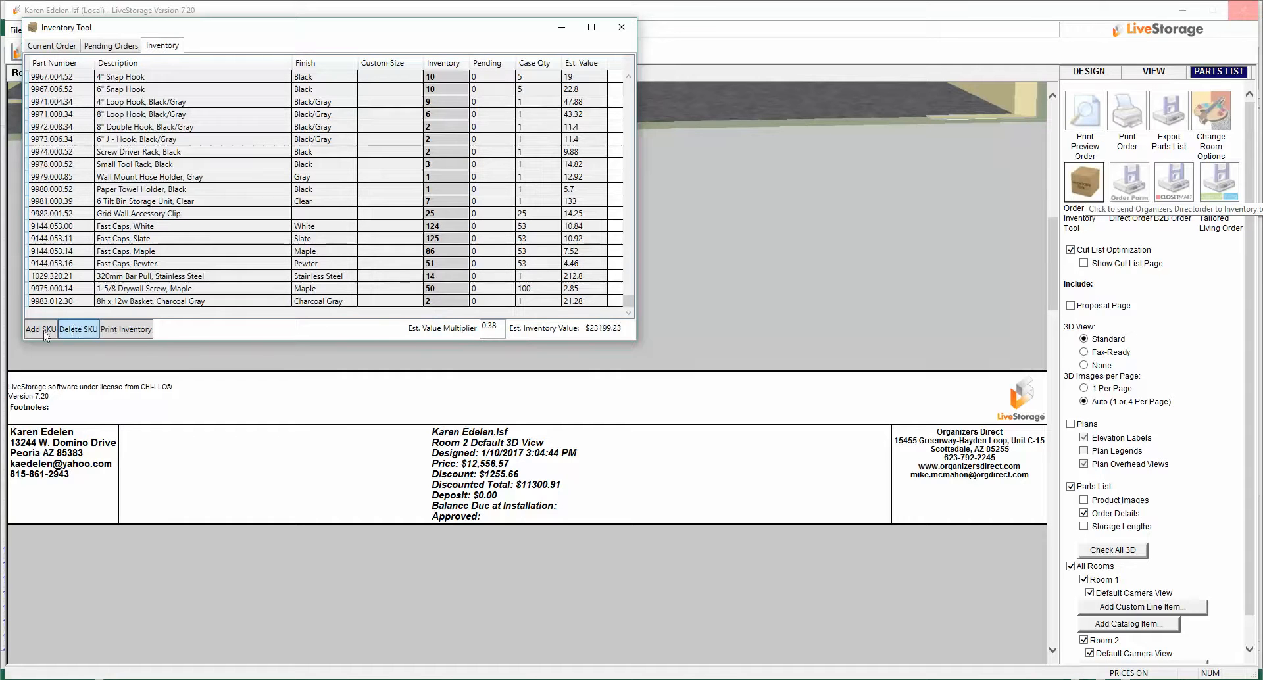